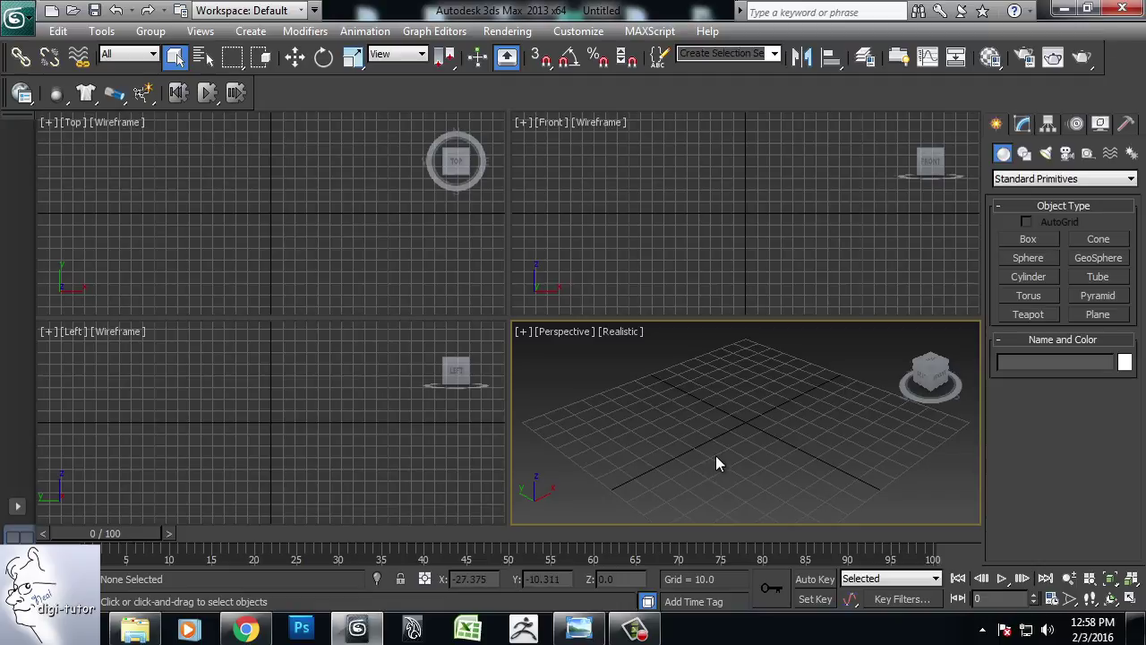
Step: Click inside the Front viewport of the empty scene so it becomes the active view
left_click(743, 249)
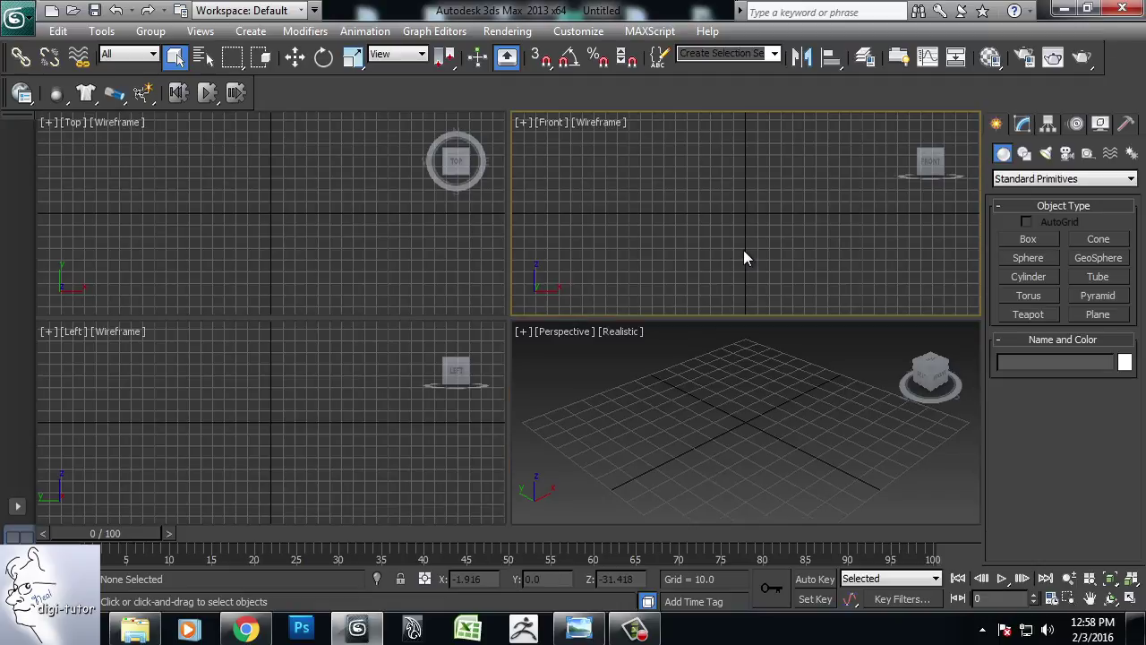
left_click(689, 452)
left_click(725, 273)
left_click(727, 371)
left_click(736, 250)
Step: Open Viewport Background with Alt+B and choose Use Files with Match Bitmap
key("alt+b")
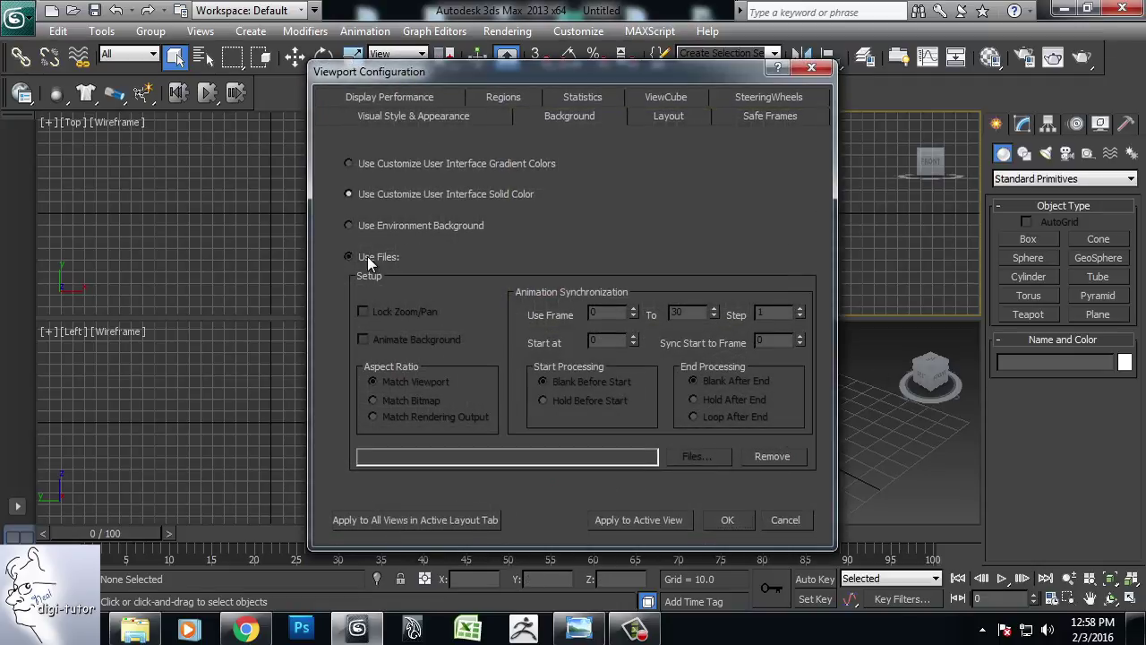
left_click(367, 256)
left_click(411, 400)
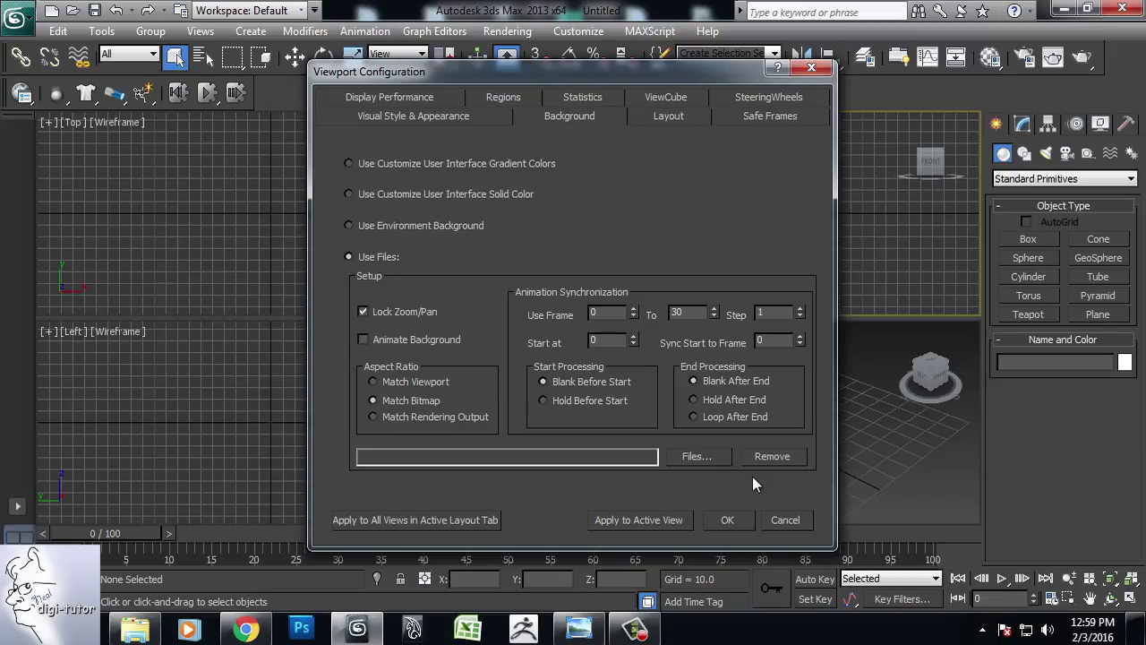
Step: Load screw.jpg from the Desktop and apply it to the active Front view
left_click(711, 457)
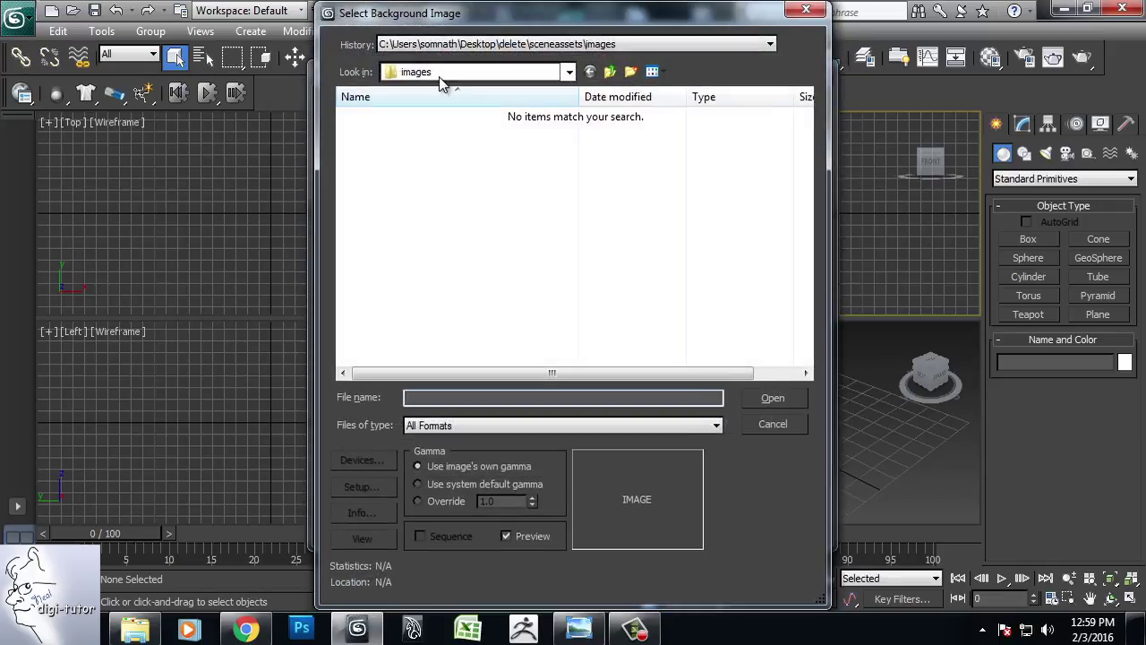
left_click(439, 73)
scroll(480, 181, "up", 5)
scroll(492, 185, "up", 1)
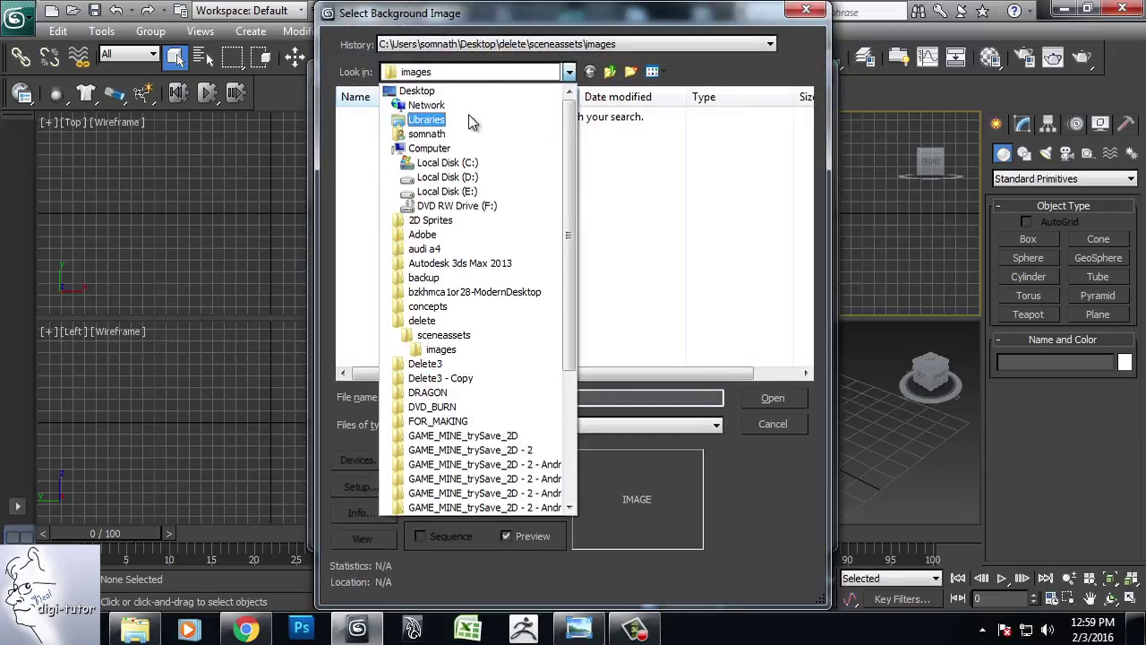
left_click(425, 85)
left_click(469, 206)
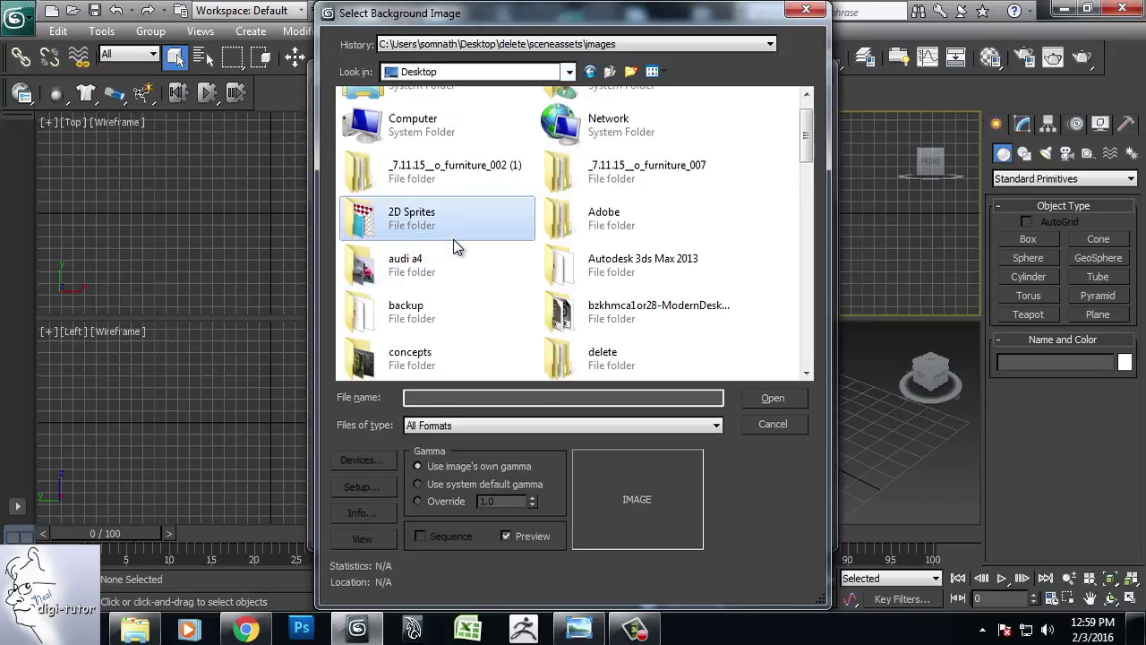
key("s")
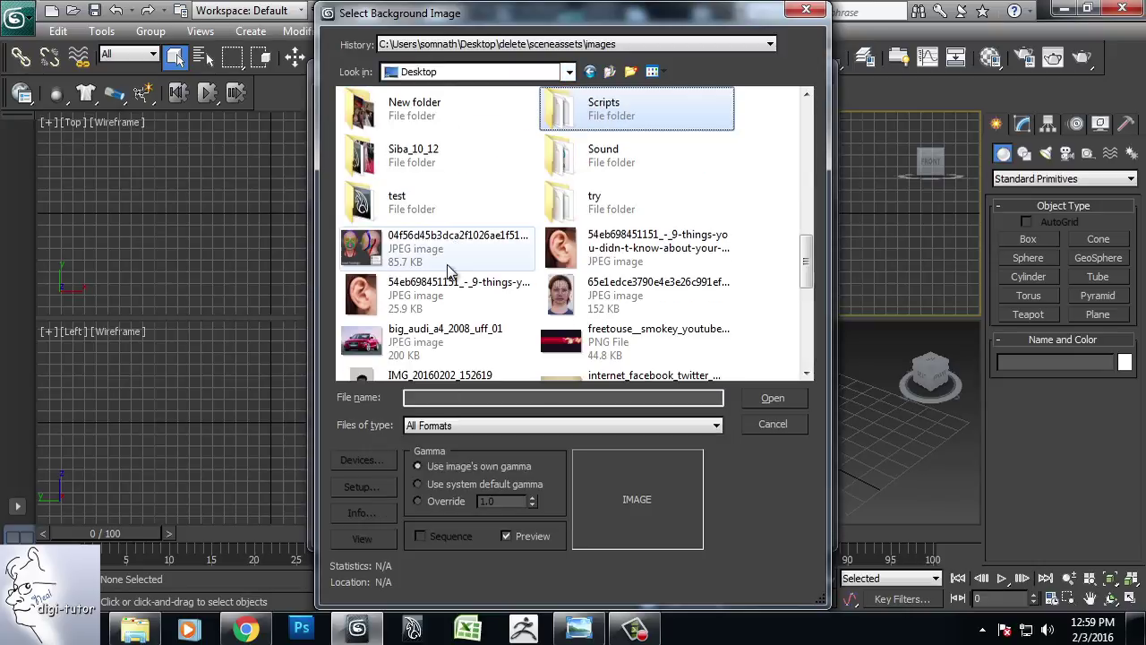
scroll(450, 259, "down", 5)
left_click(450, 265)
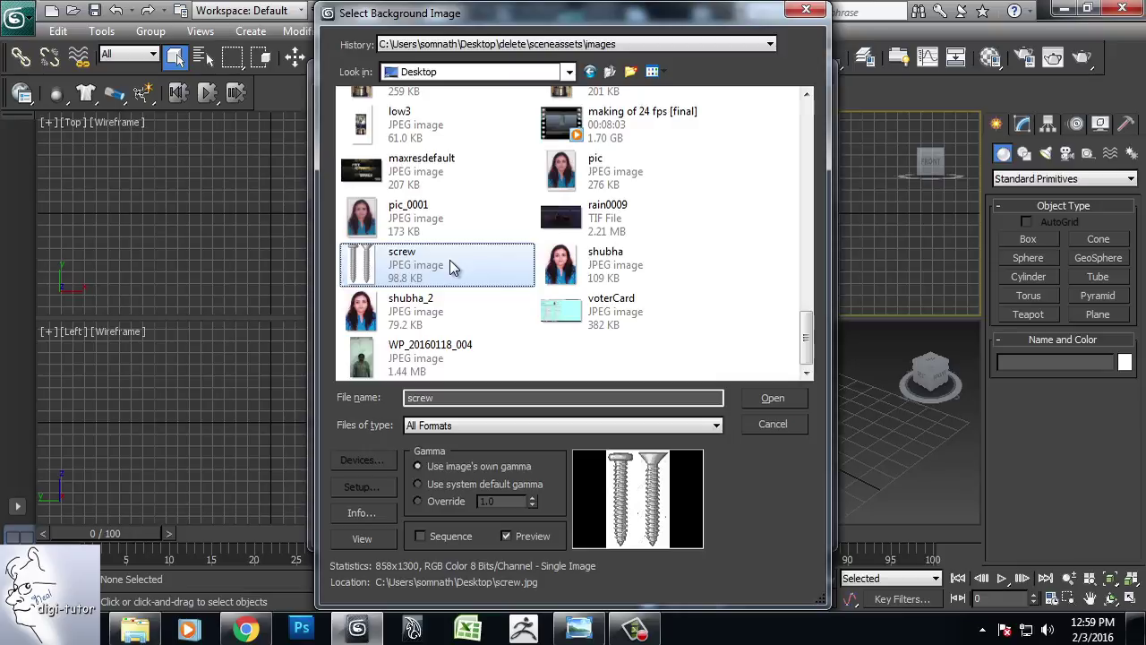
left_click(773, 400)
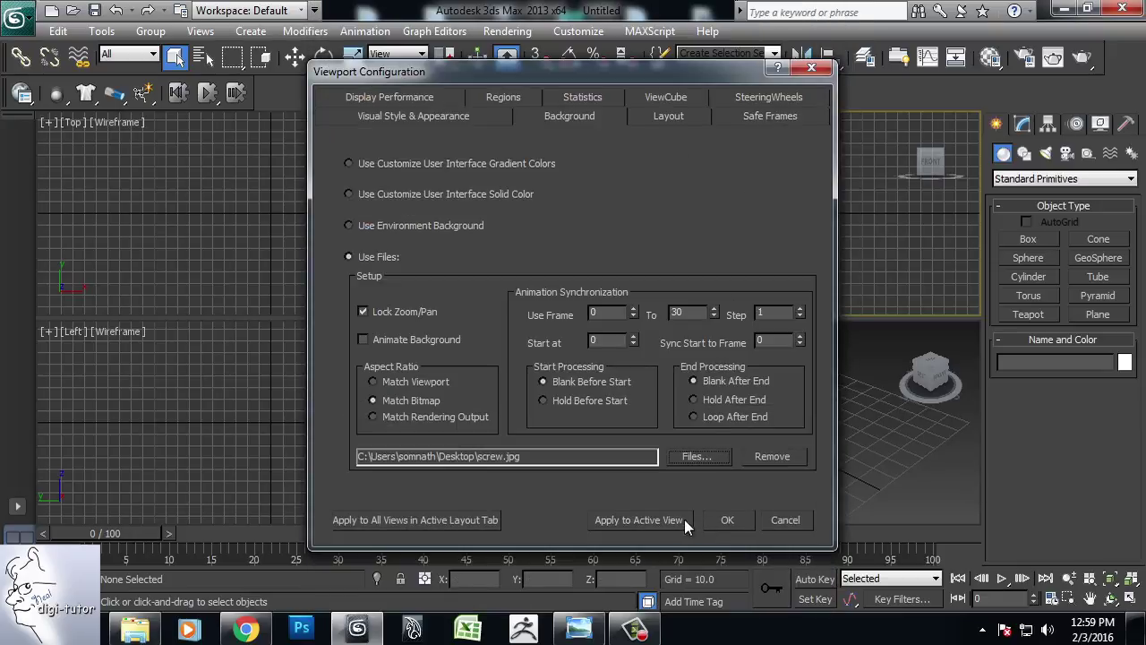
left_click(684, 519)
scroll(761, 259, "down", 2)
mouse_move(734, 250)
middle_mouse_down()
mouse_move(811, 209)
mouse_move(794, 250)
middle_mouse_up()
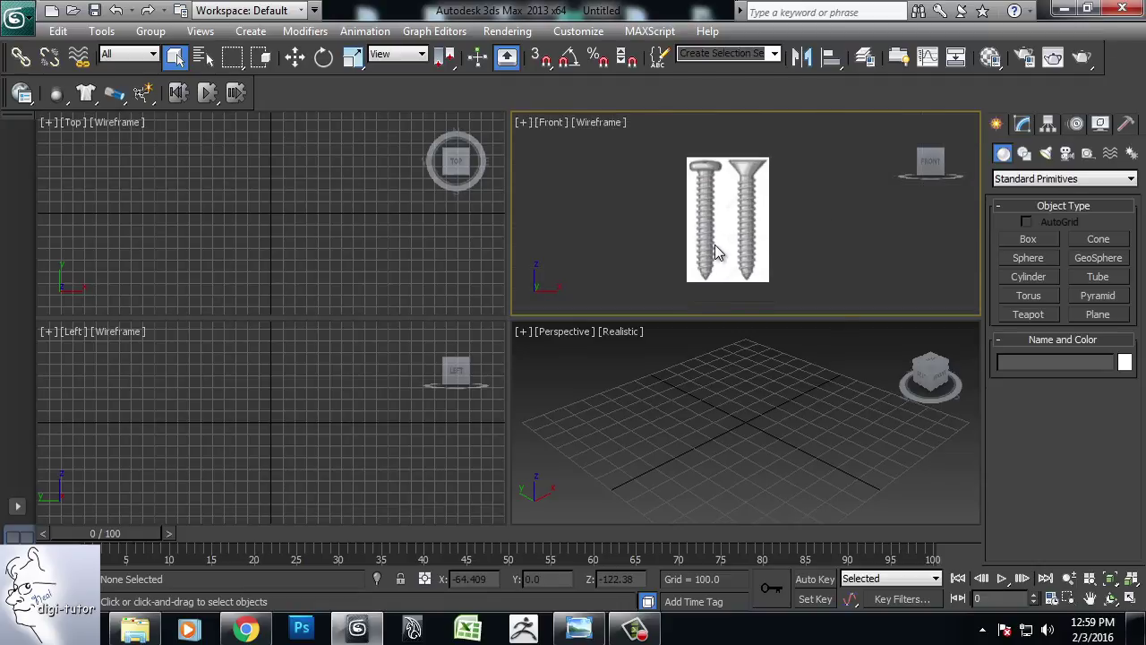
key("alt+w")
scroll(658, 225, "up", 3)
middle_click_drag(746, 119, 633, 280)
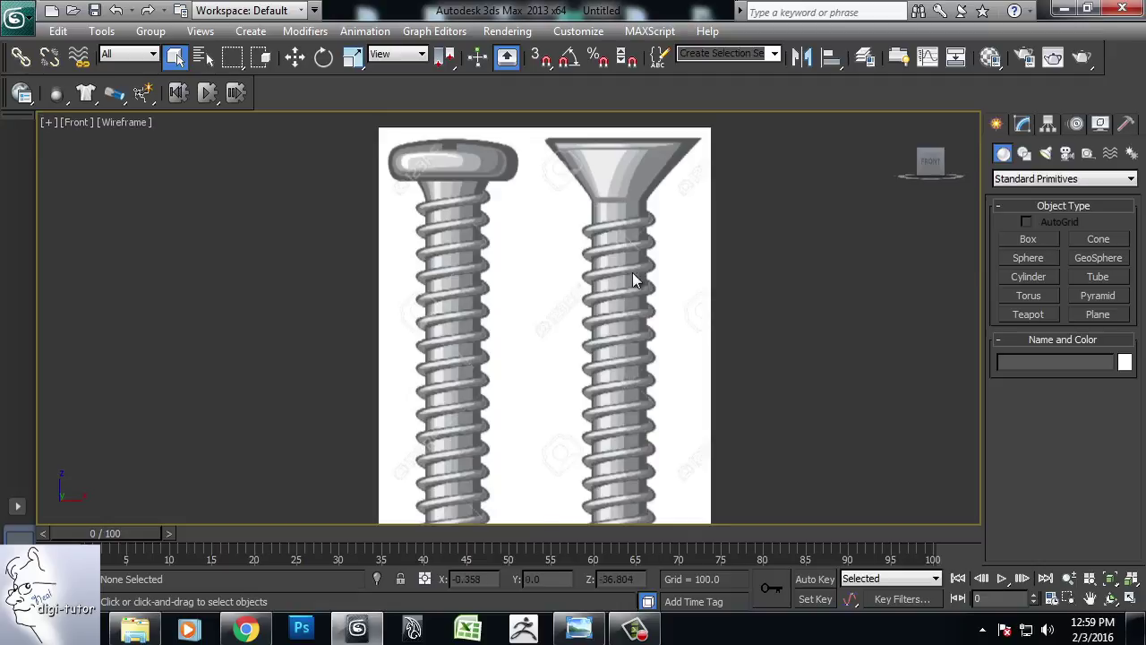
mouse_move(576, 370)
middle_mouse_down()
mouse_move(627, 409)
mouse_move(578, 444)
middle_mouse_up()
scroll(626, 412, "down", 2)
key("alt+w")
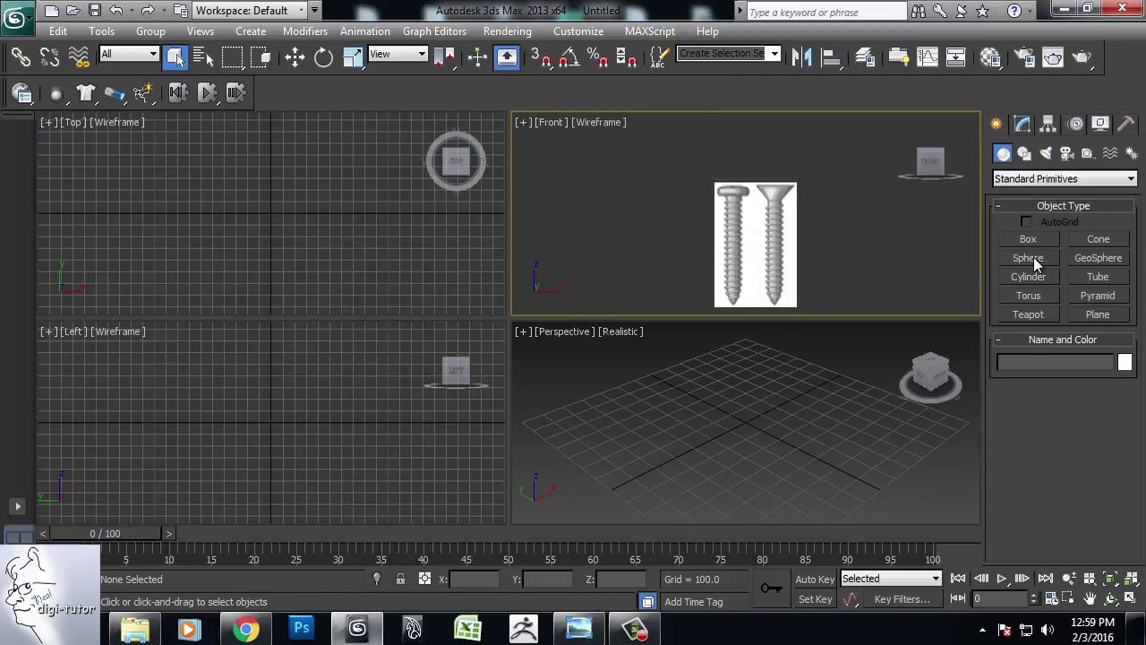
Step: Create a cylinder at the Top view's grid centre and display it with edged faces
left_click(1030, 278)
left_click_drag(273, 215, 284, 227)
left_click(287, 144)
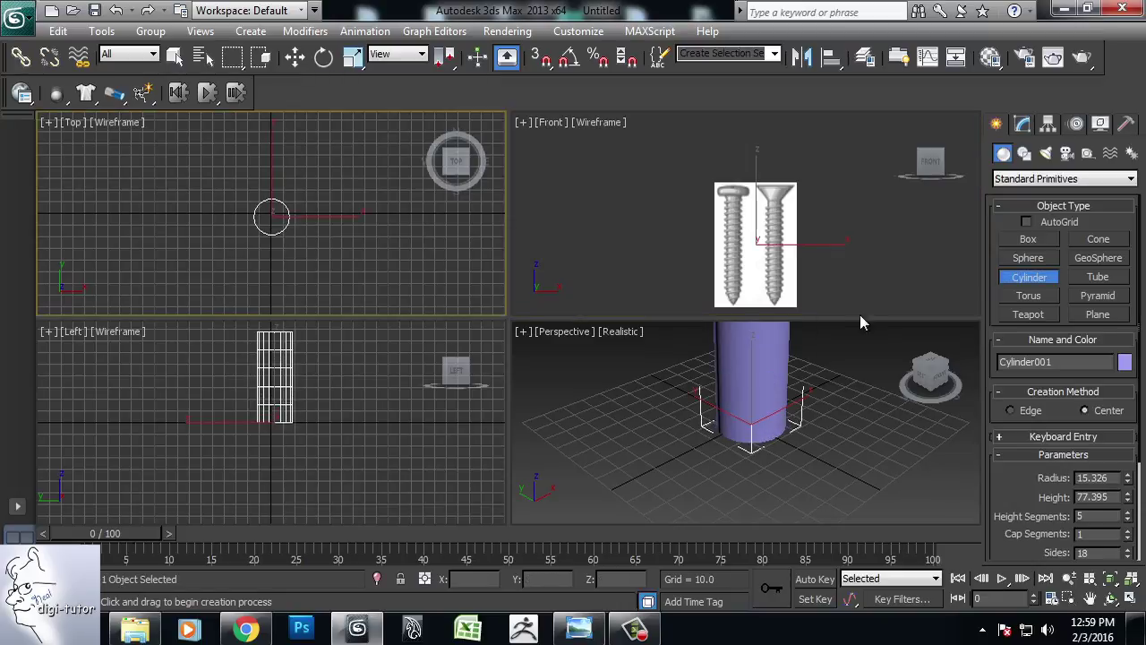
key("alt+w")
middle_click_drag(790, 454, 608, 289, "alt")
scroll(647, 296, "down", 3)
mouse_move(637, 254)
middle_mouse_down()
mouse_move(686, 331)
mouse_move(686, 374)
middle_mouse_up()
key("j")
key("F4")
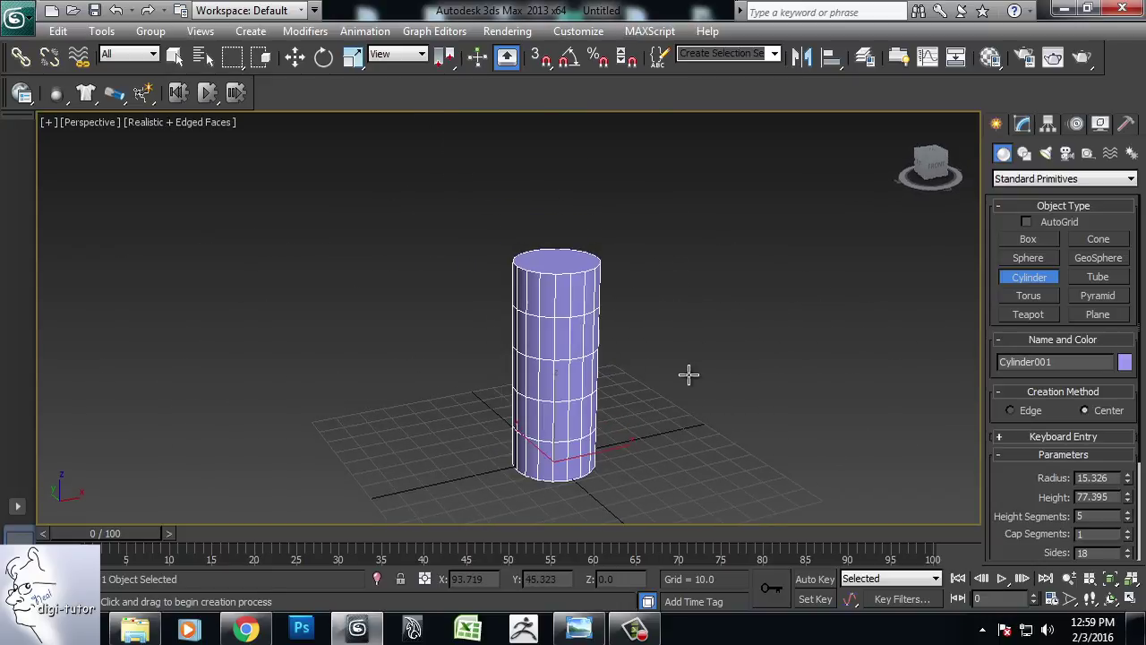
key("alt+w")
right_click(805, 243)
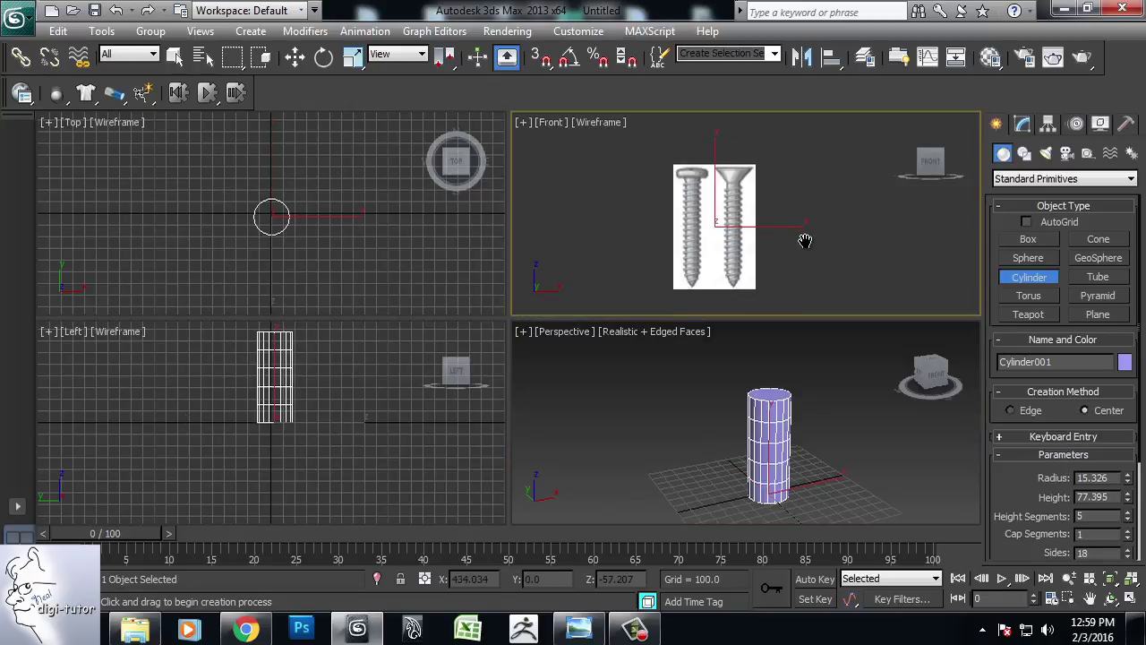
Step: Move the cylinder along X onto the countersunk screw's shaft in the Front view
key("w")
left_click_drag(844, 384, 772, 412)
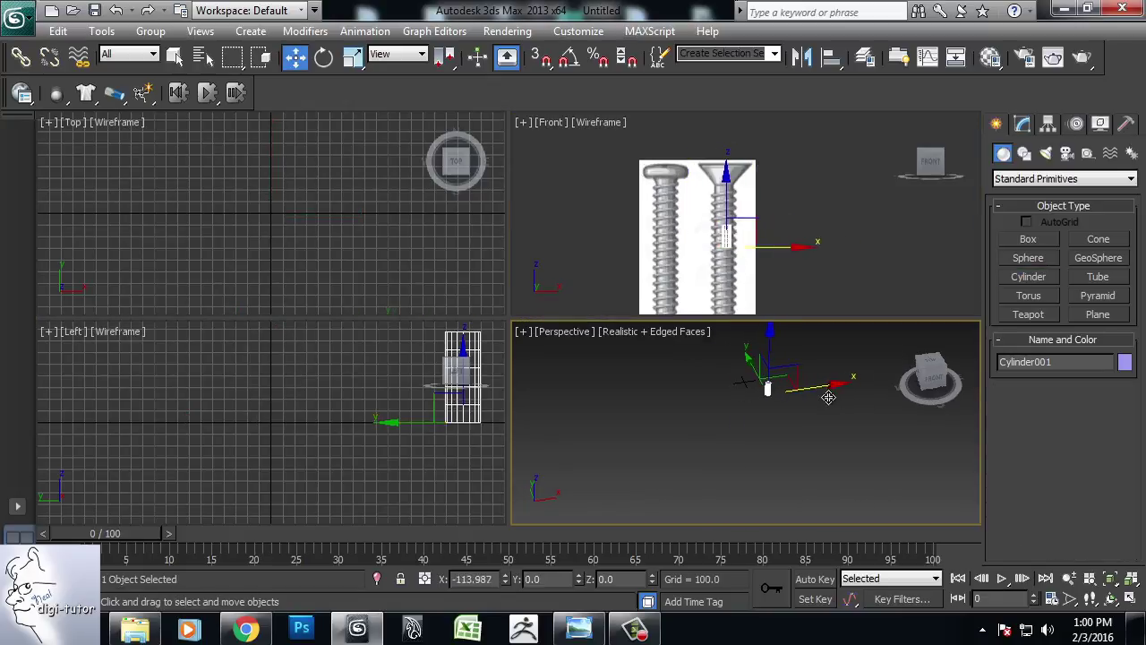
scroll(765, 268, "up", 2)
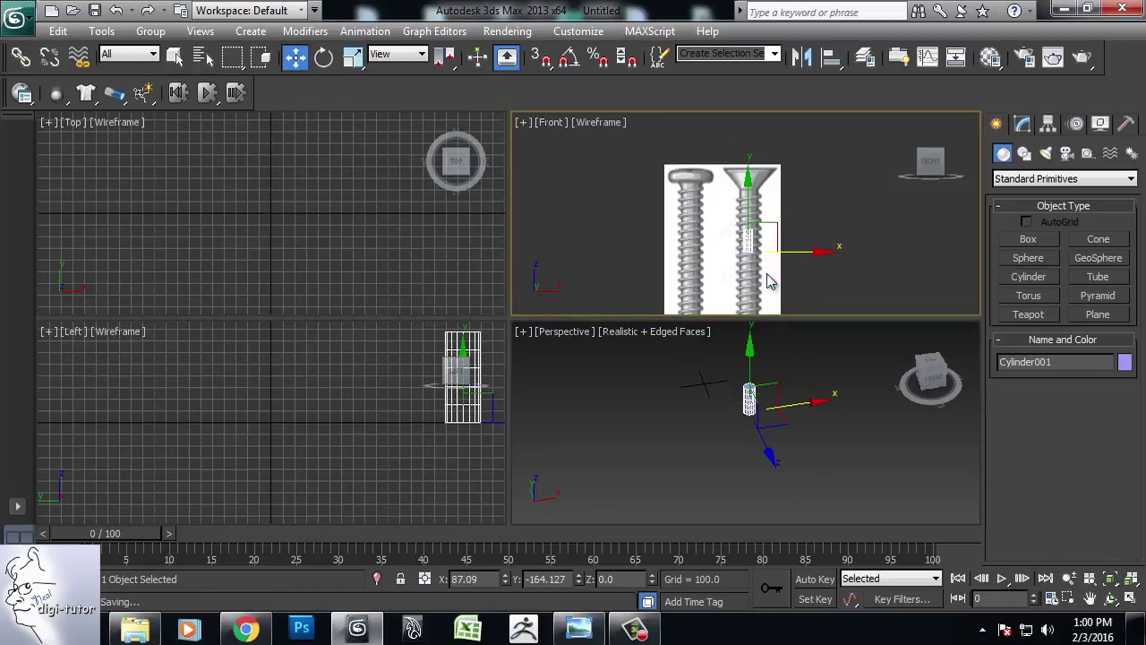
scroll(765, 269, "up", 3)
scroll(769, 260, "up", 2)
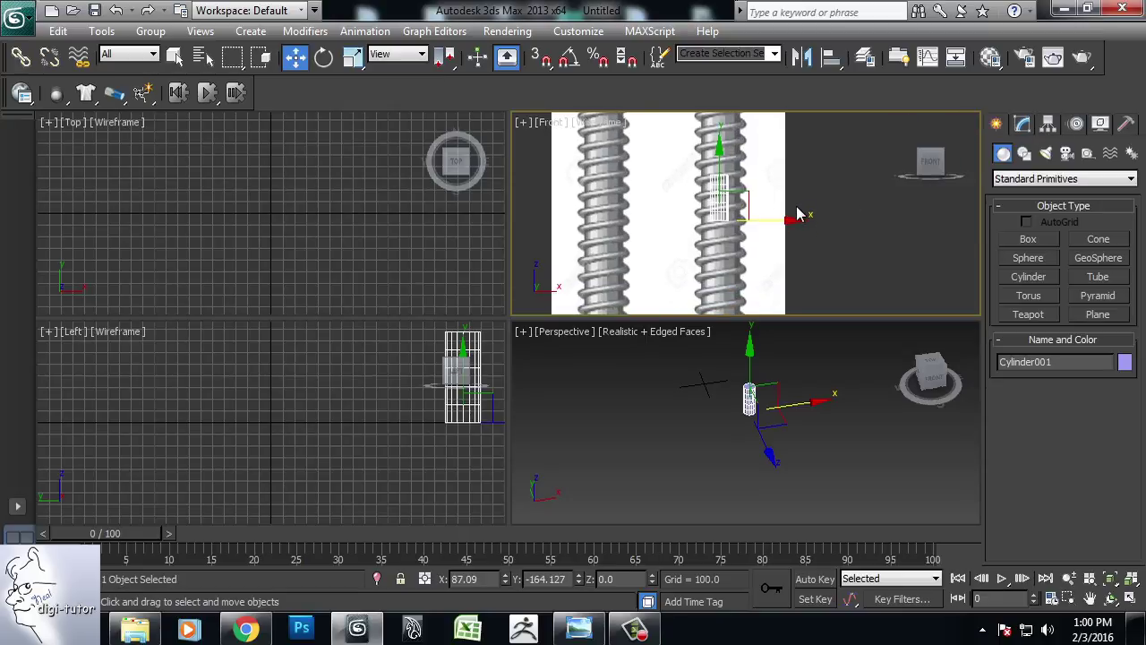
mouse_move(769, 222)
middle_mouse_down()
mouse_move(788, 229)
mouse_move(804, 266)
middle_mouse_up()
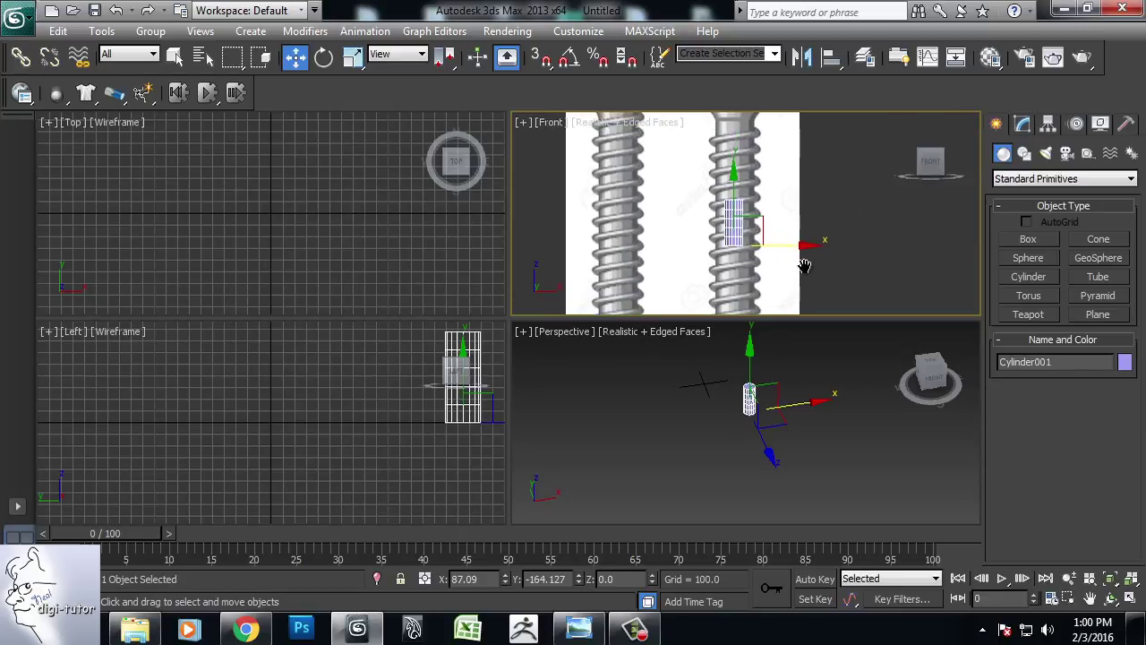
Step: Widen the cylinder, move it down to the screw tip, and make it see-through
left_click(1021, 124)
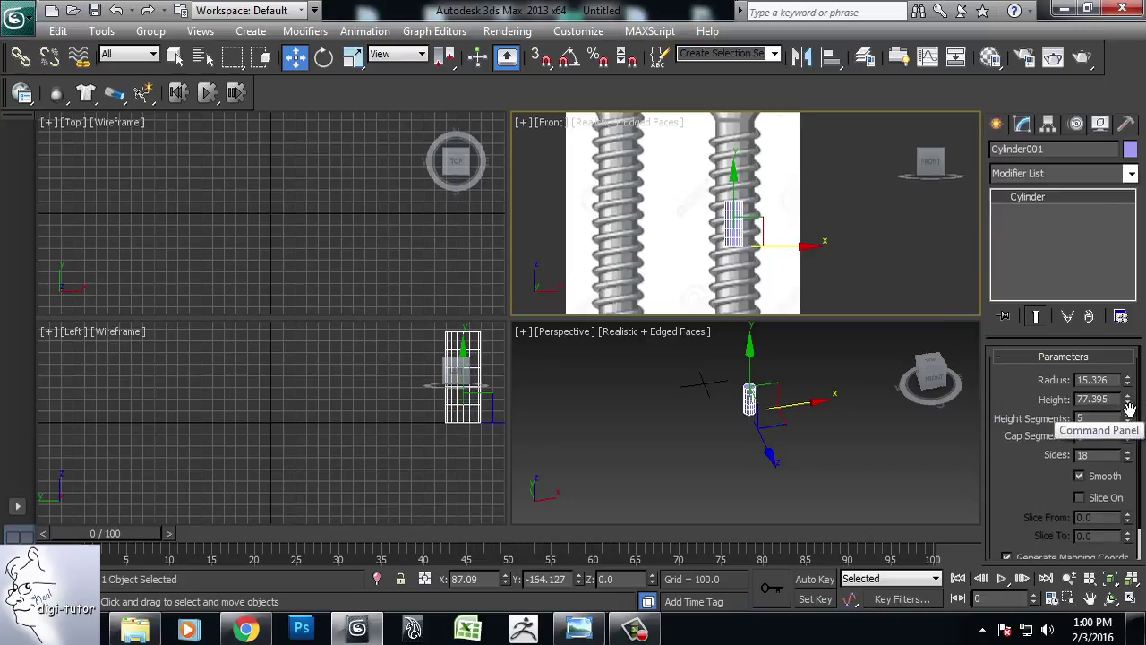
left_click_drag(1127, 385, 1144, 291)
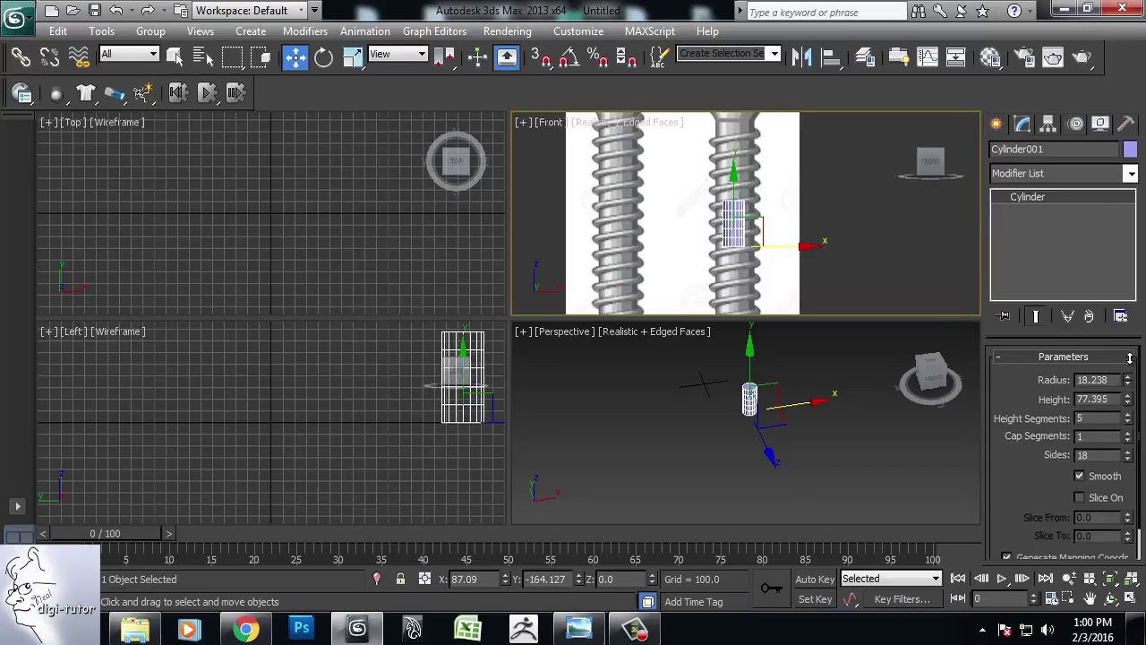
middle_click_drag(825, 255, 823, 245)
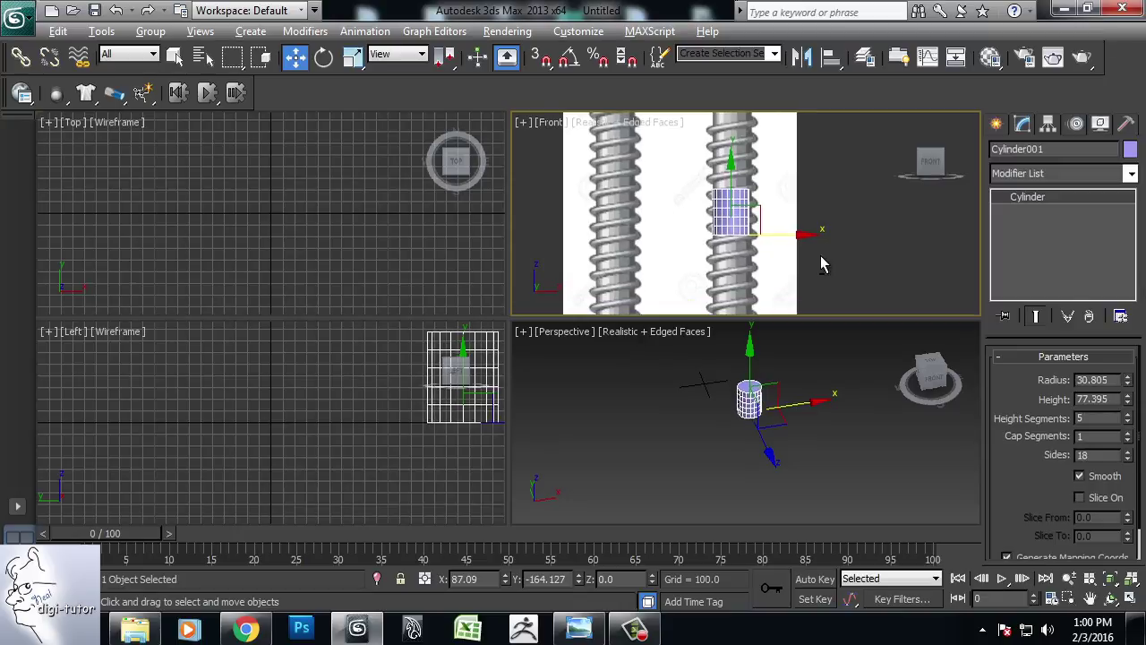
key("alt+w")
mouse_move(573, 448)
middle_mouse_down()
mouse_move(678, 390)
mouse_move(716, 265)
middle_mouse_up()
left_click_drag(656, 142, 656, 481)
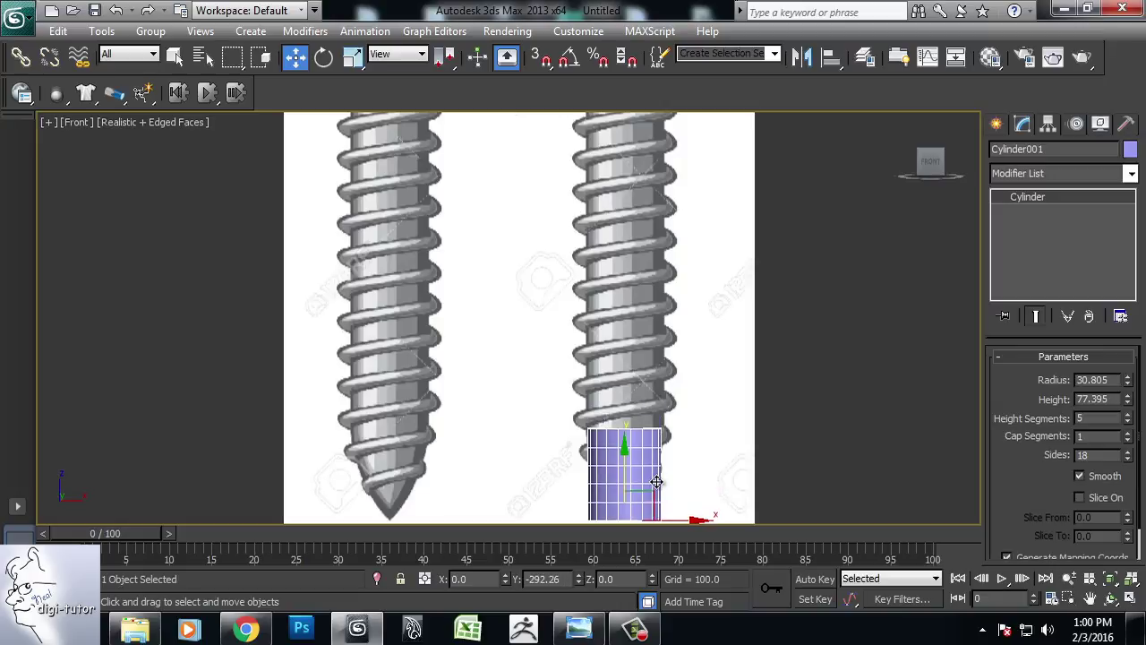
key("alt+x")
middle_click_drag(742, 395, 744, 340)
left_click_drag(628, 398, 629, 401)
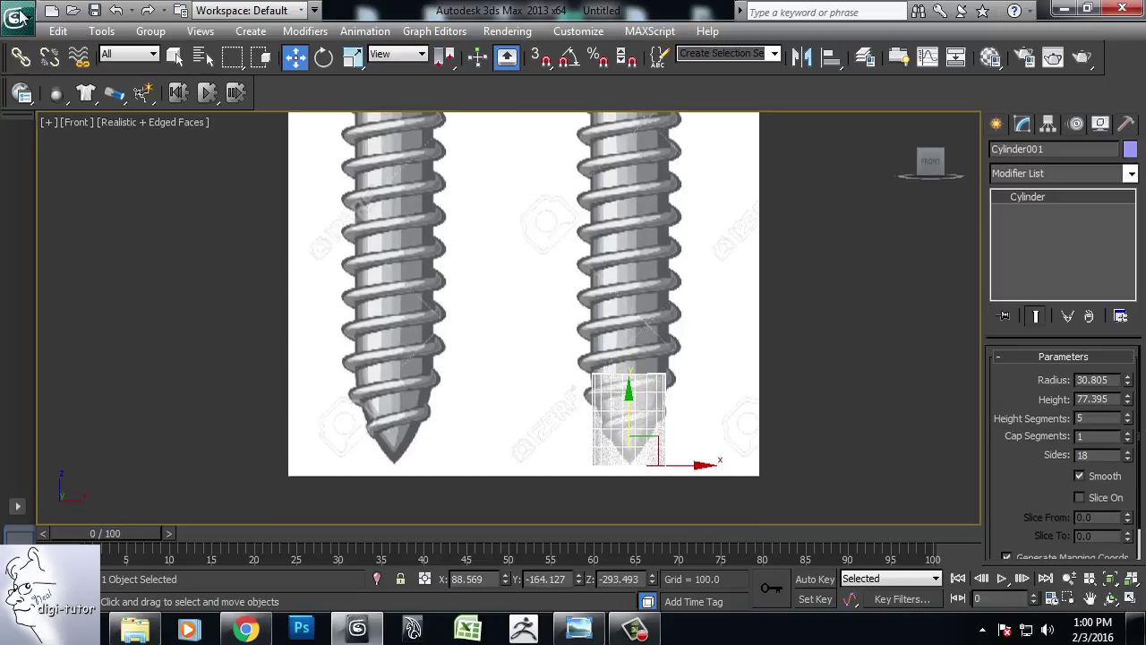
Step: Switch the Front view to plain shading with edges
left_click(131, 127)
left_click(131, 124)
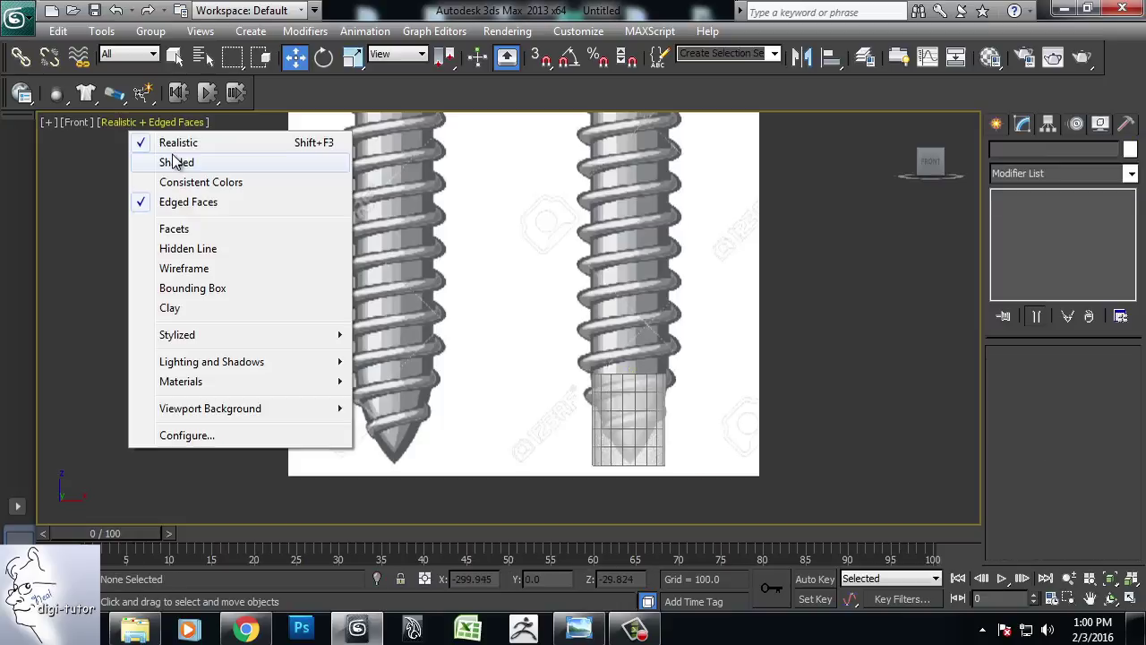
left_click(177, 162)
key("ctrl+z")
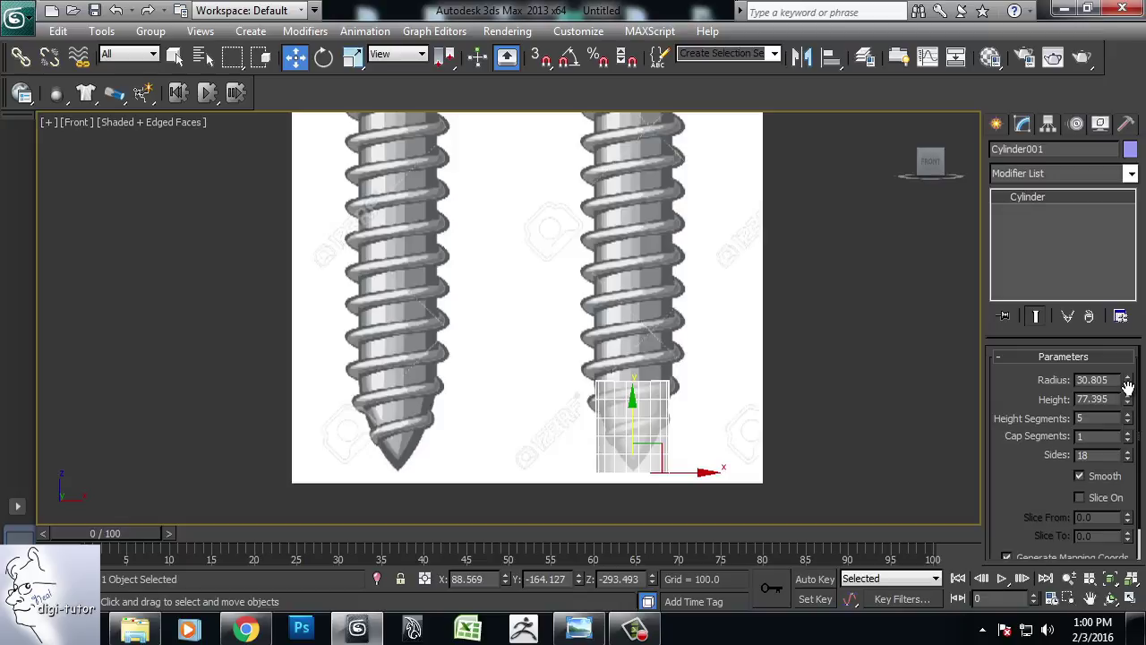
Step: Set the cylinder to radius 33.027, height 518.397, 12 sides and 1 height segment
left_click_drag(1130, 404, 1130, 265)
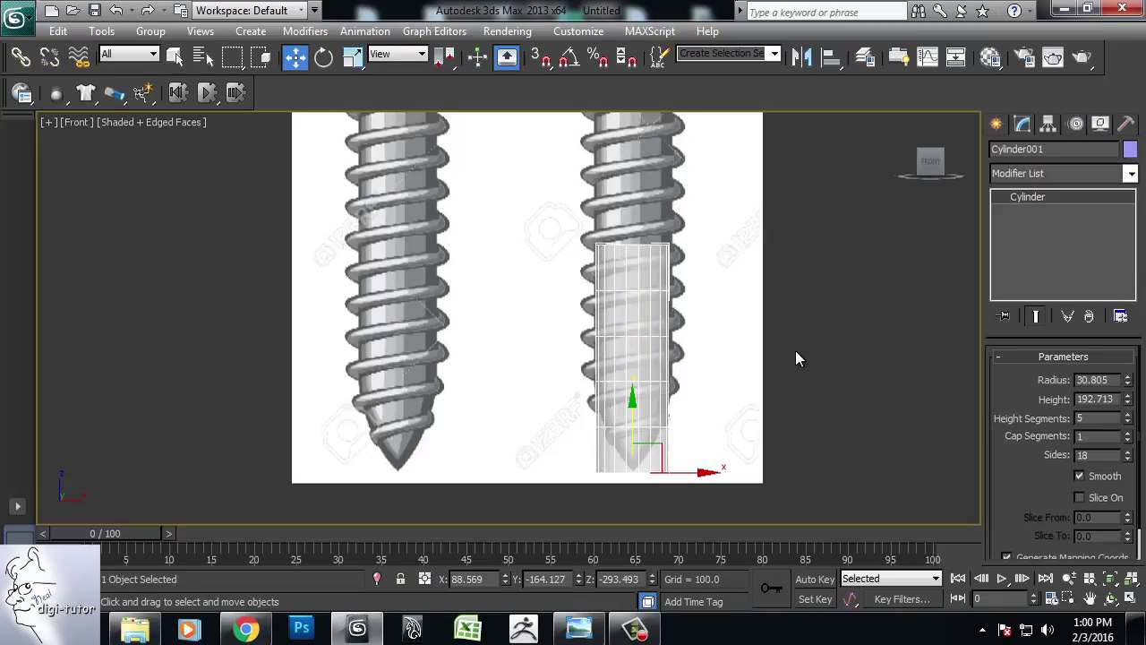
scroll(795, 350, "down", 3)
scroll(783, 405, "down", 2)
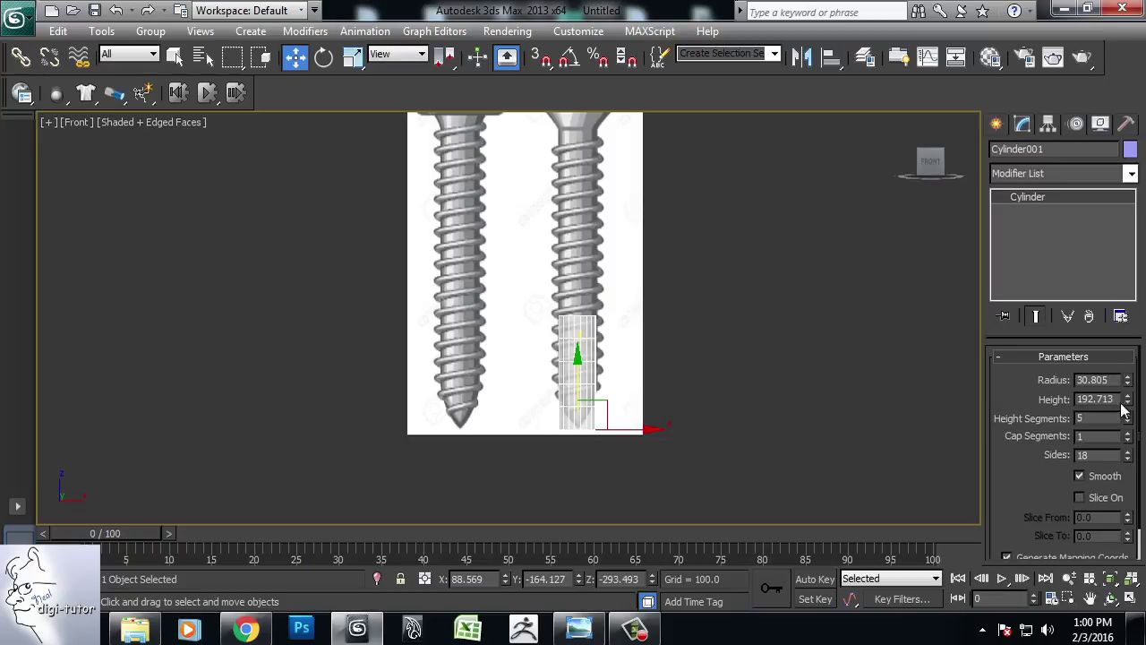
left_click_drag(1130, 381, 1131, 243)
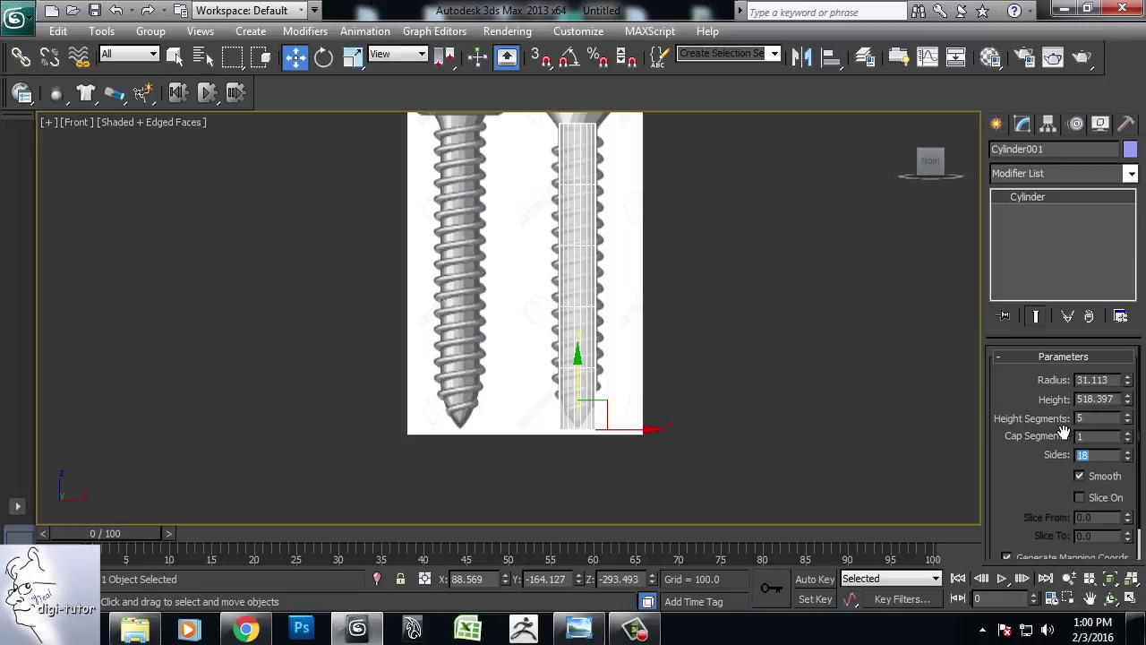
type("12")
key("Return")
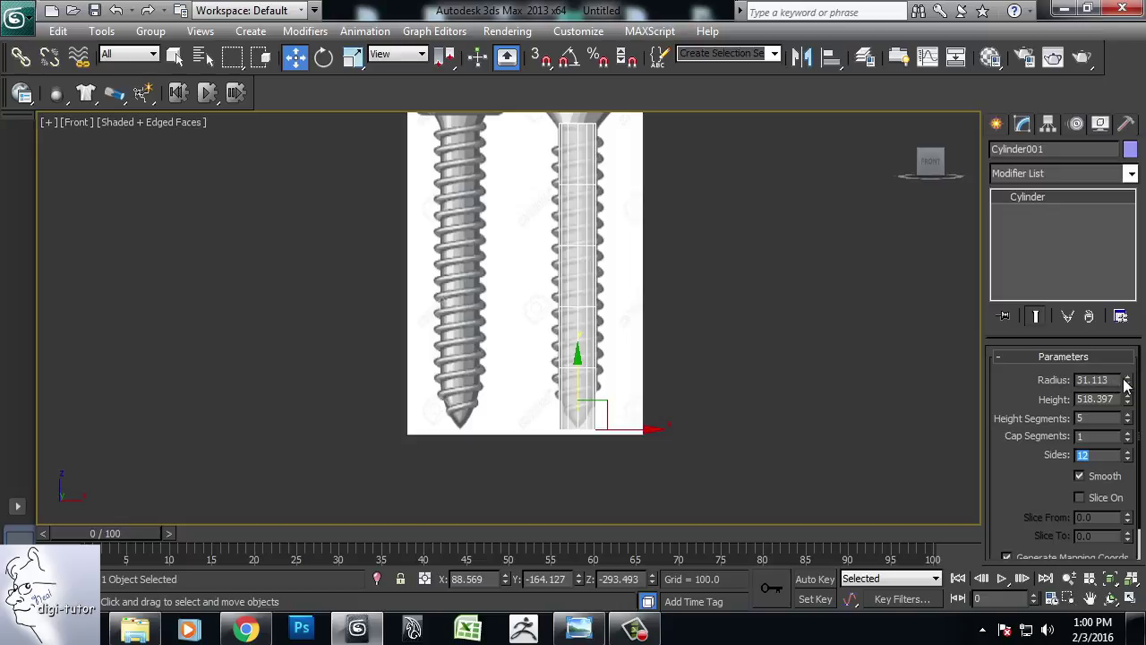
left_click_drag(1127, 383, 1126, 376)
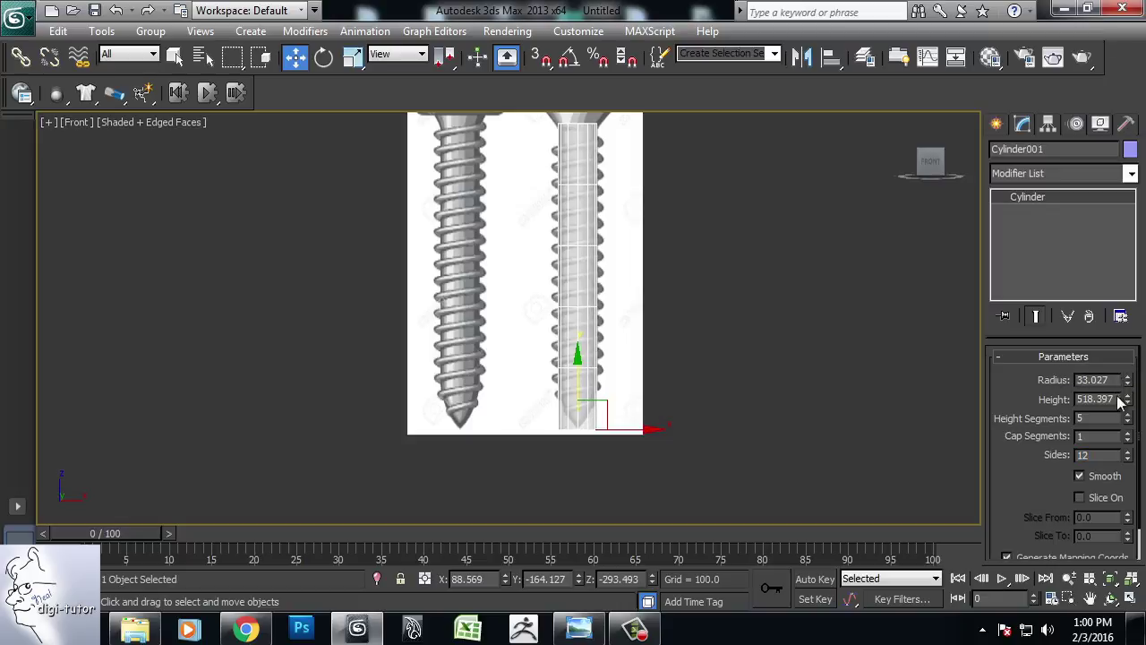
right_click(1128, 424)
Step: Frame the reference screws and set the Perspective view to plain shaded display
mouse_move(525, 241)
middle_mouse_down()
mouse_move(523, 299)
mouse_move(529, 225)
middle_mouse_up()
scroll(668, 378, "up", 2)
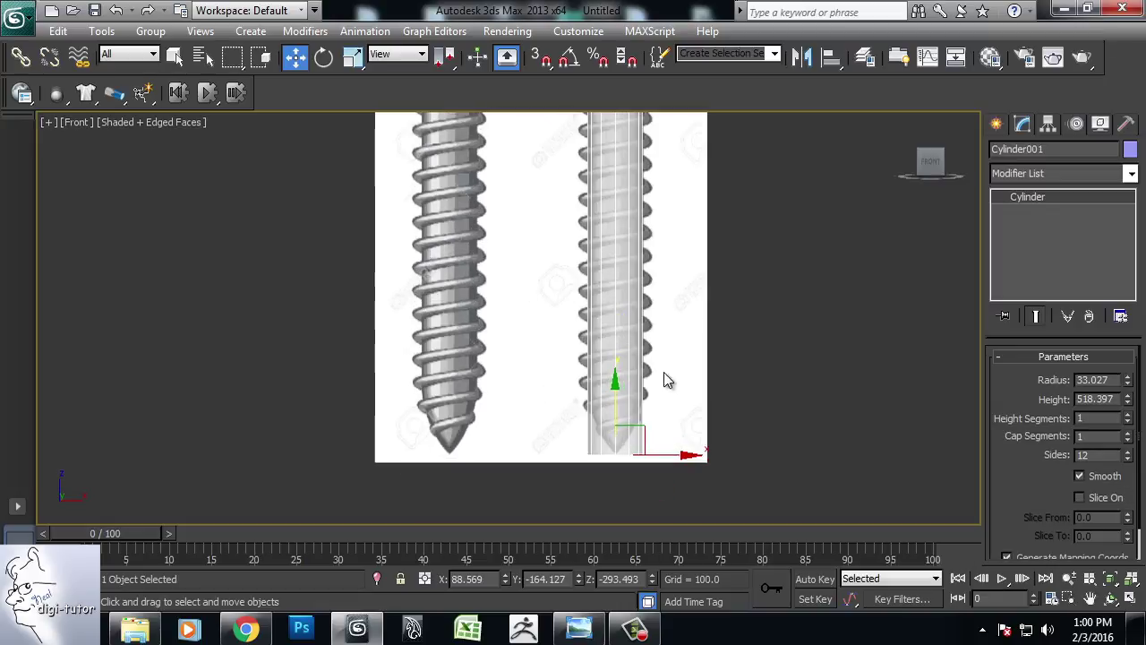
middle_click_drag(668, 379, 588, 396)
key("alt+w")
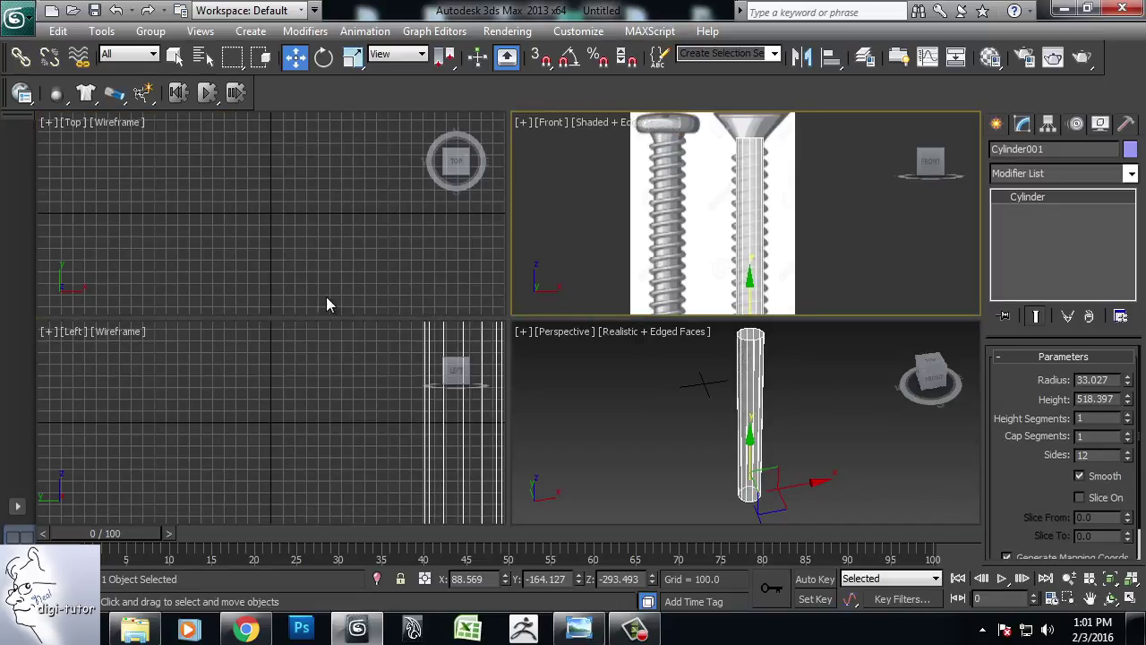
left_click(658, 425)
middle_click_drag(741, 484, 592, 376, "alt")
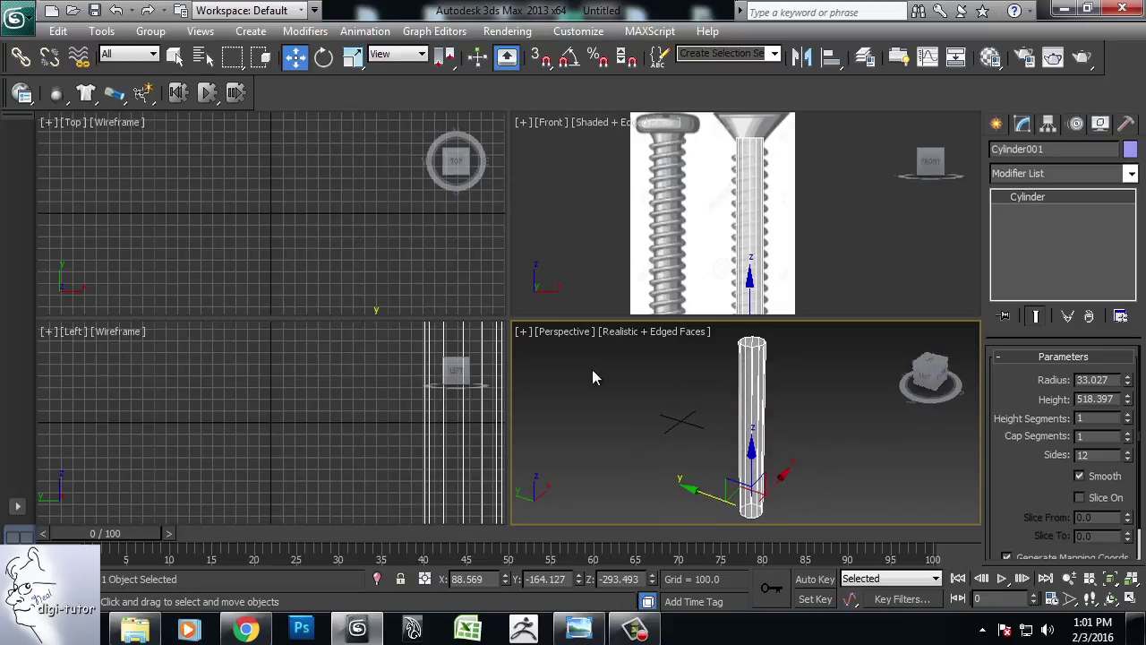
left_click(649, 330)
left_click(721, 57)
Step: Reframe the Front and Top views around the cylinder
middle_click(793, 248)
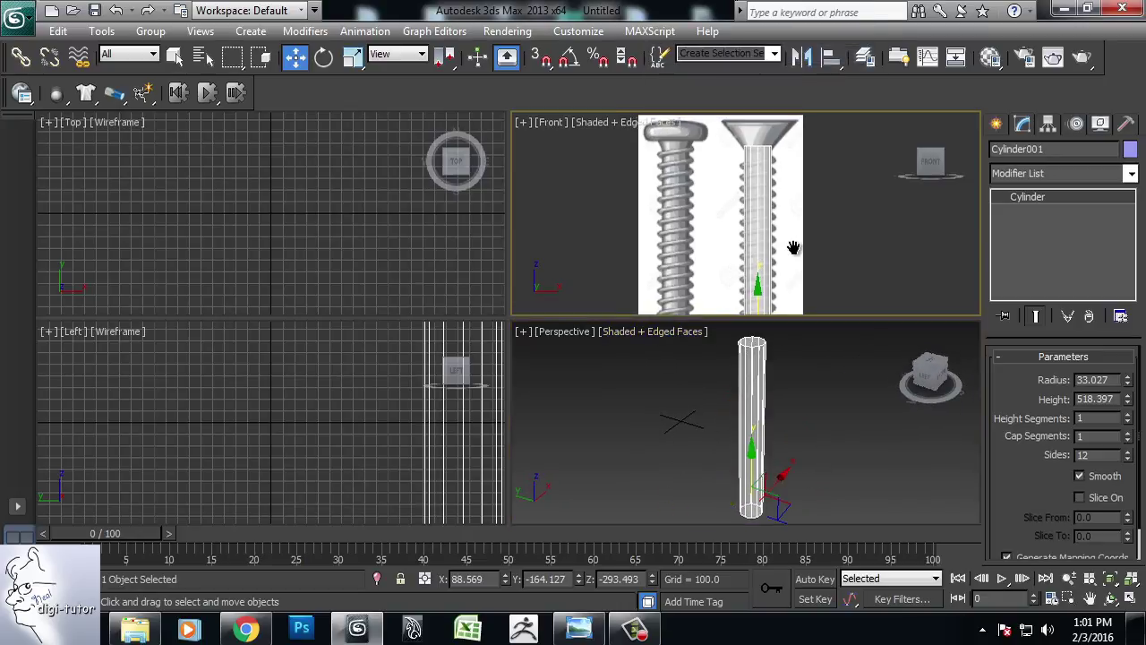
key("alt+w")
middle_click_drag(765, 294, 698, 366)
scroll(699, 366, "down", 2)
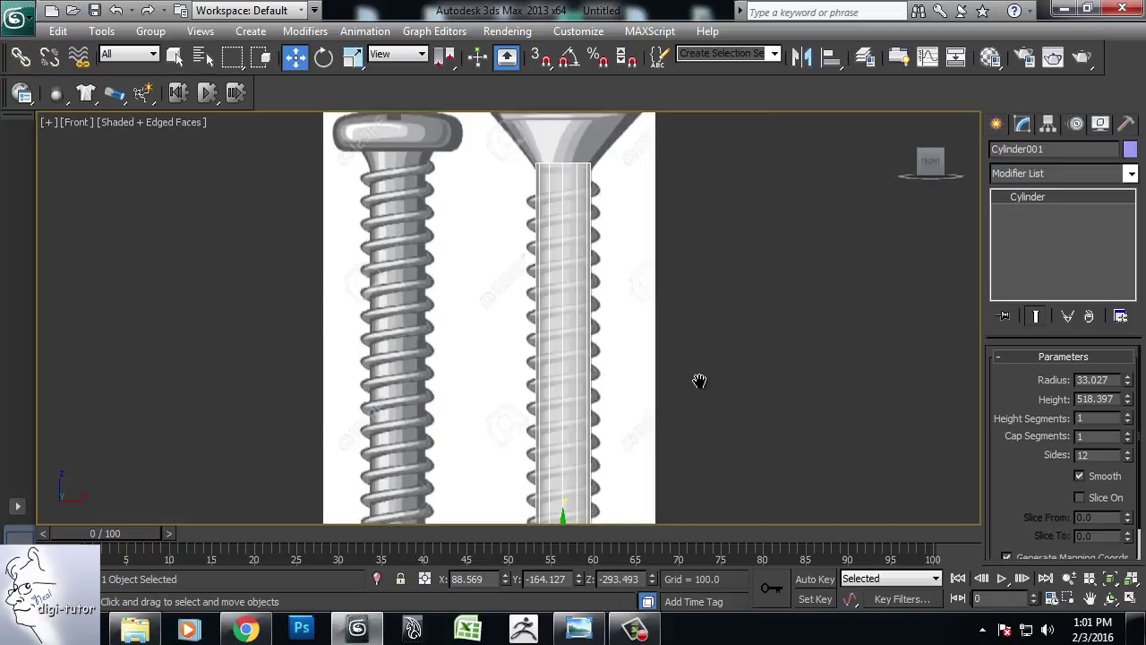
key("alt+w")
scroll(200, 197, "down", 2)
mouse_move(303, 300)
middle_mouse_down()
mouse_move(354, 273)
mouse_move(365, 288)
middle_mouse_up()
scroll(353, 272, "up", 3)
scroll(359, 258, "up", 2)
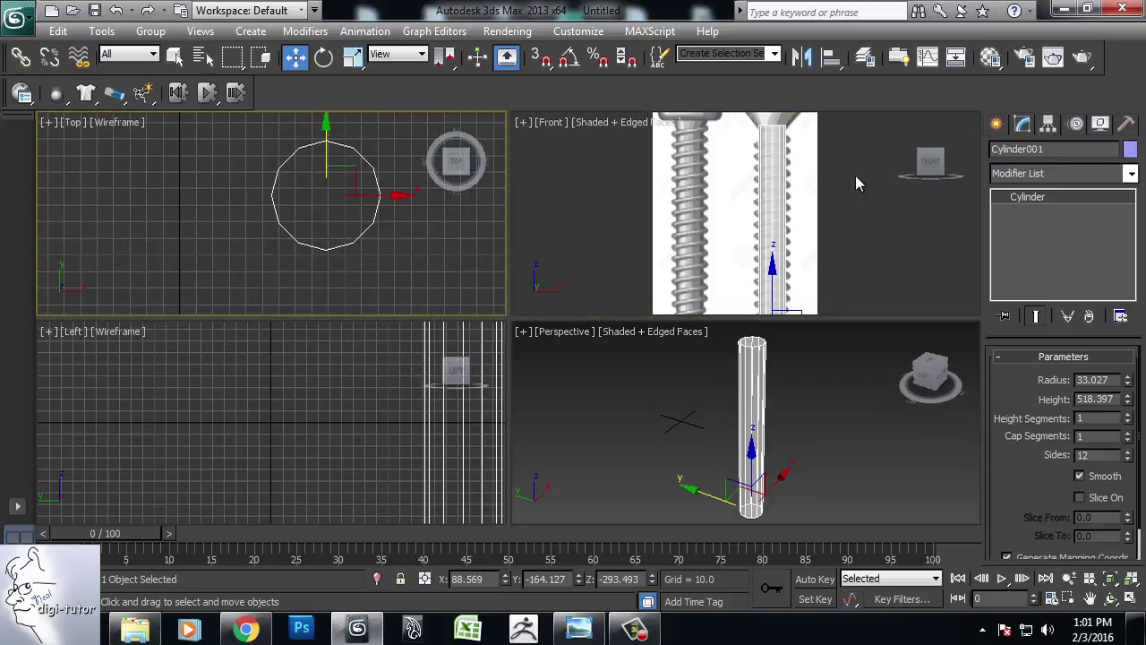
Step: Draw a one-turn helix beside the cylinder: radii 20.158 and 17.449, height 35.22
left_click(995, 125)
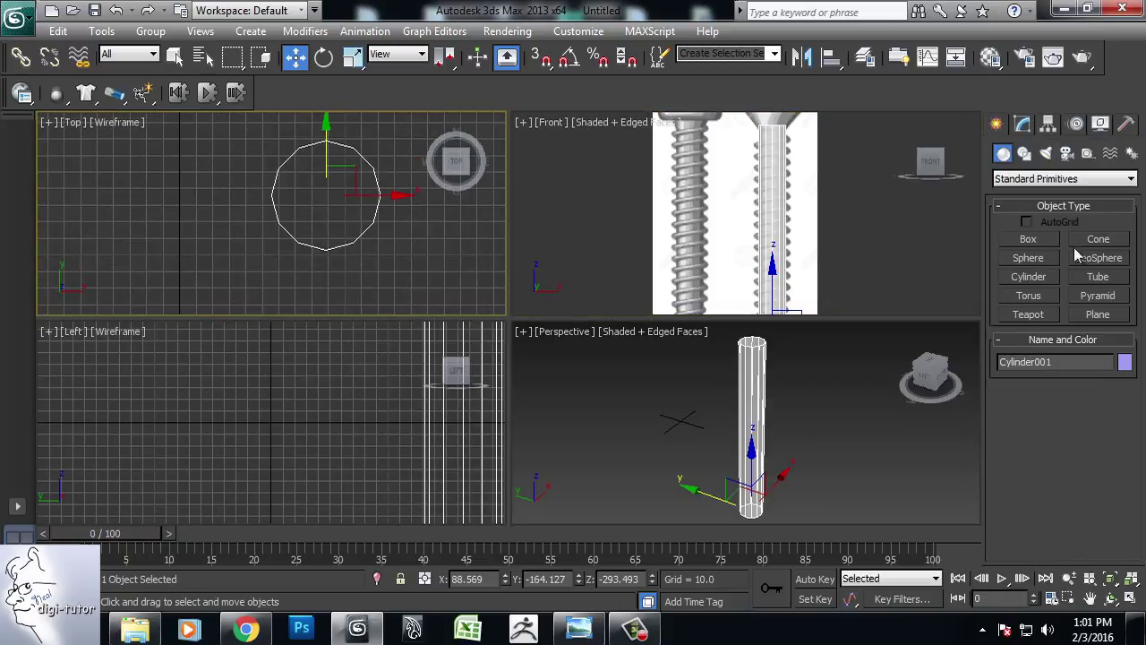
left_click(1024, 154)
left_click(1101, 328)
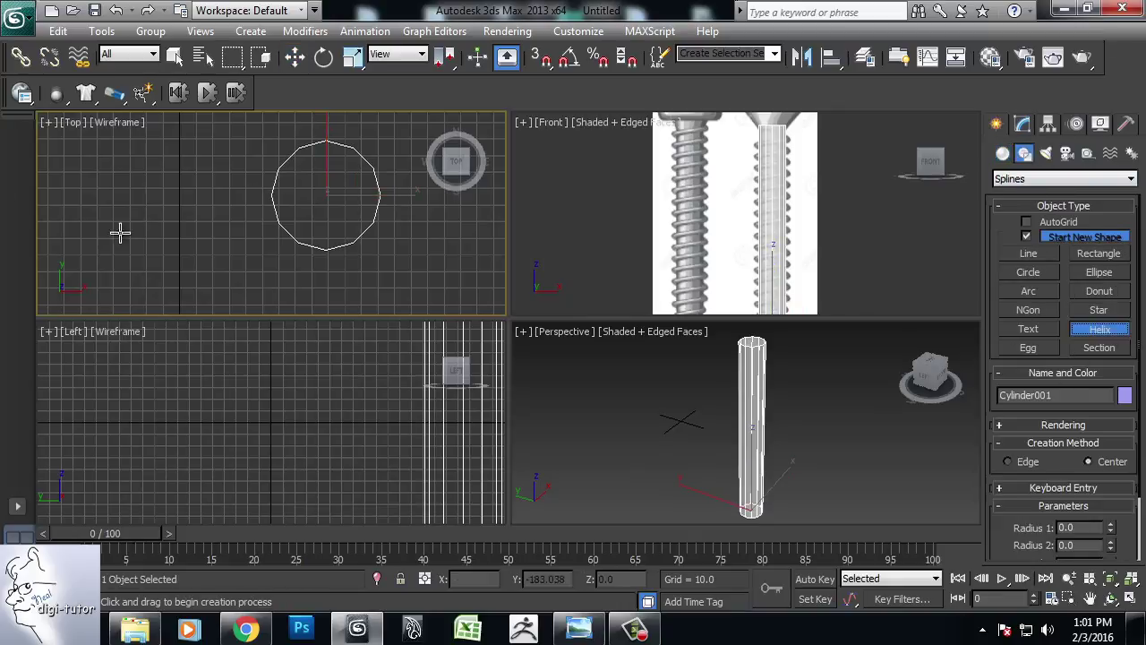
left_click_drag(325, 201, 345, 226)
left_click(364, 229)
left_click(355, 227)
middle_click_drag(355, 228, 343, 235)
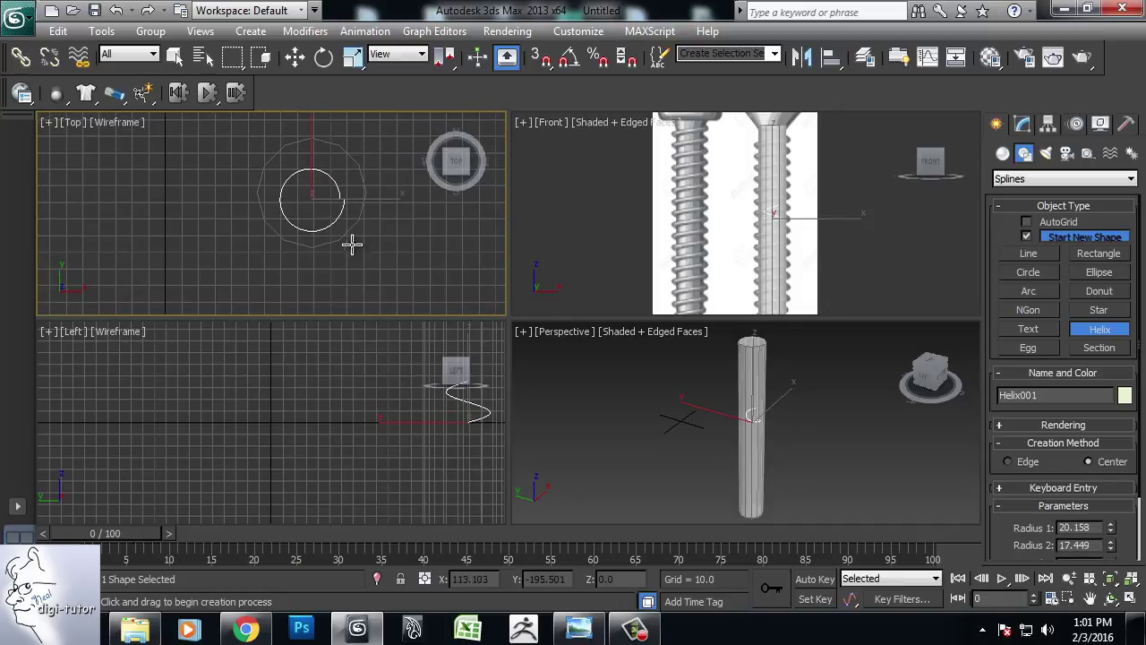
left_click(1022, 126)
middle_click_drag(372, 218, 394, 230)
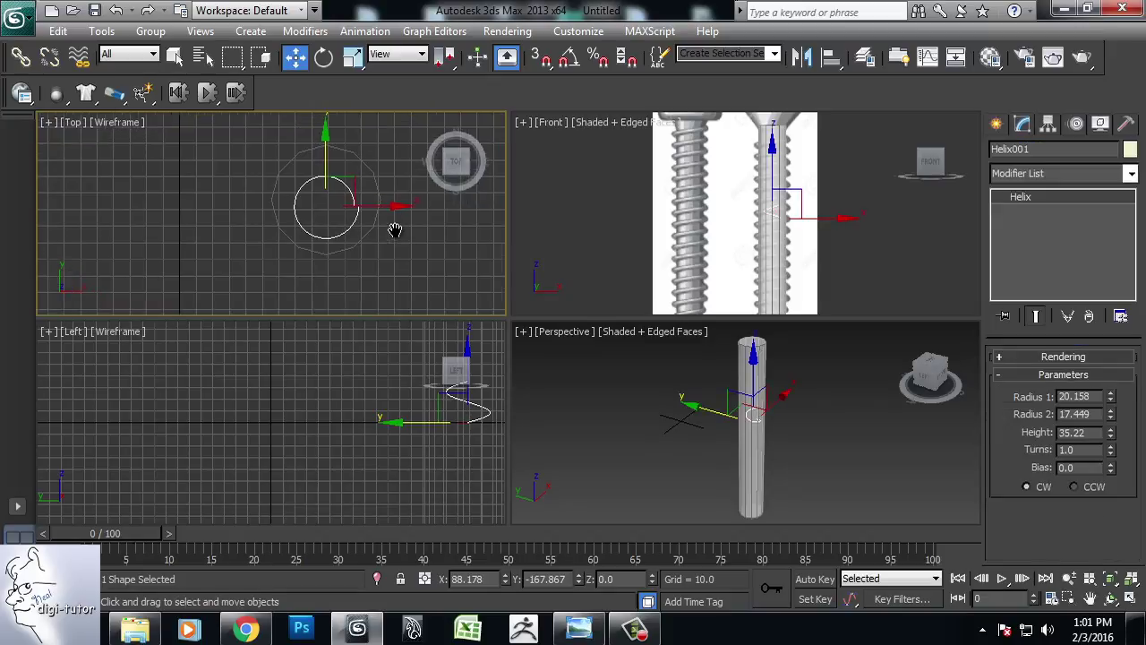
middle_click_drag(867, 274, 836, 285)
mouse_move(820, 366)
middle_mouse_down()
mouse_move(772, 488)
mouse_move(743, 437)
middle_mouse_up()
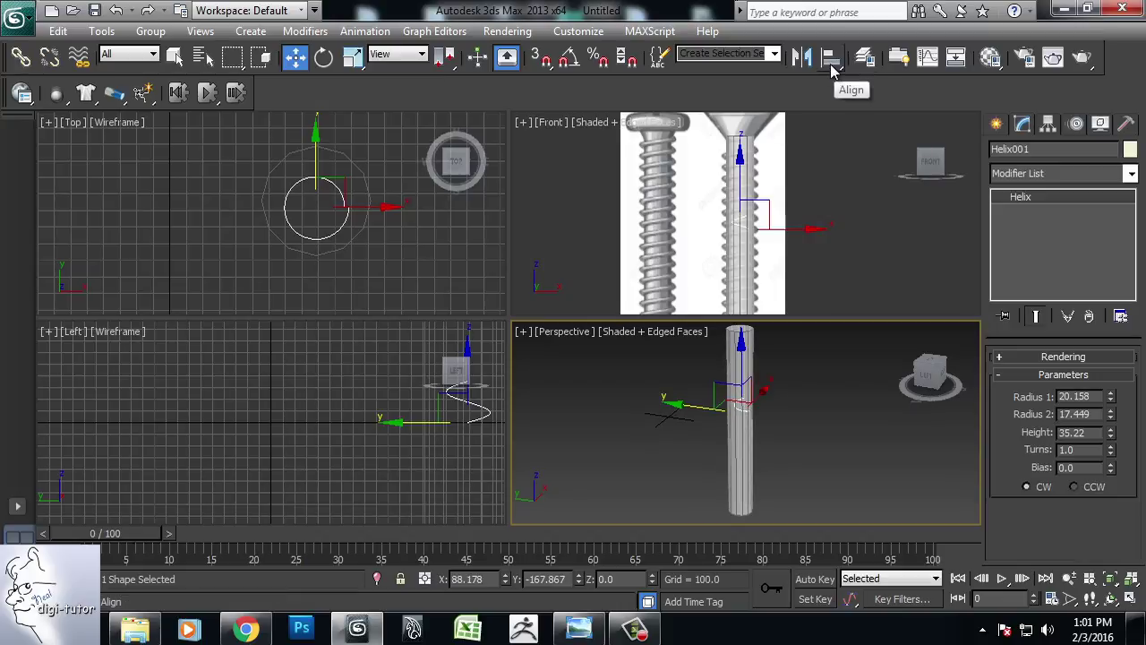
Step: Align Helix001 to Cylinder001's pivot point on X, Y and Z positions
left_click(832, 61)
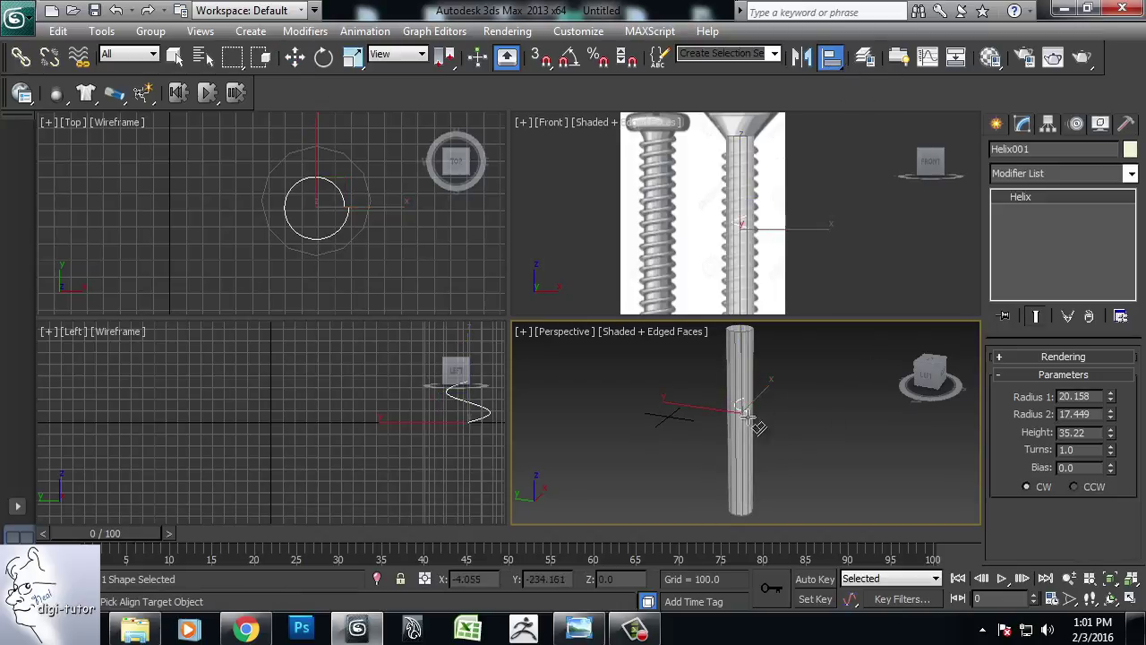
left_click(730, 358)
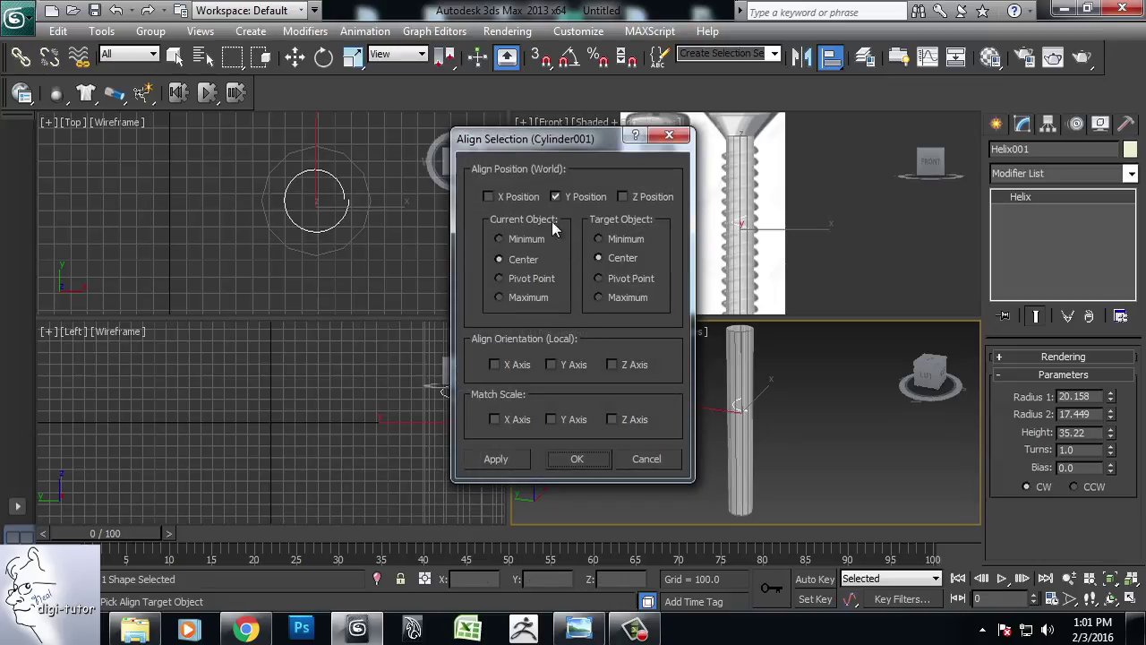
left_click_drag(595, 140, 995, 93)
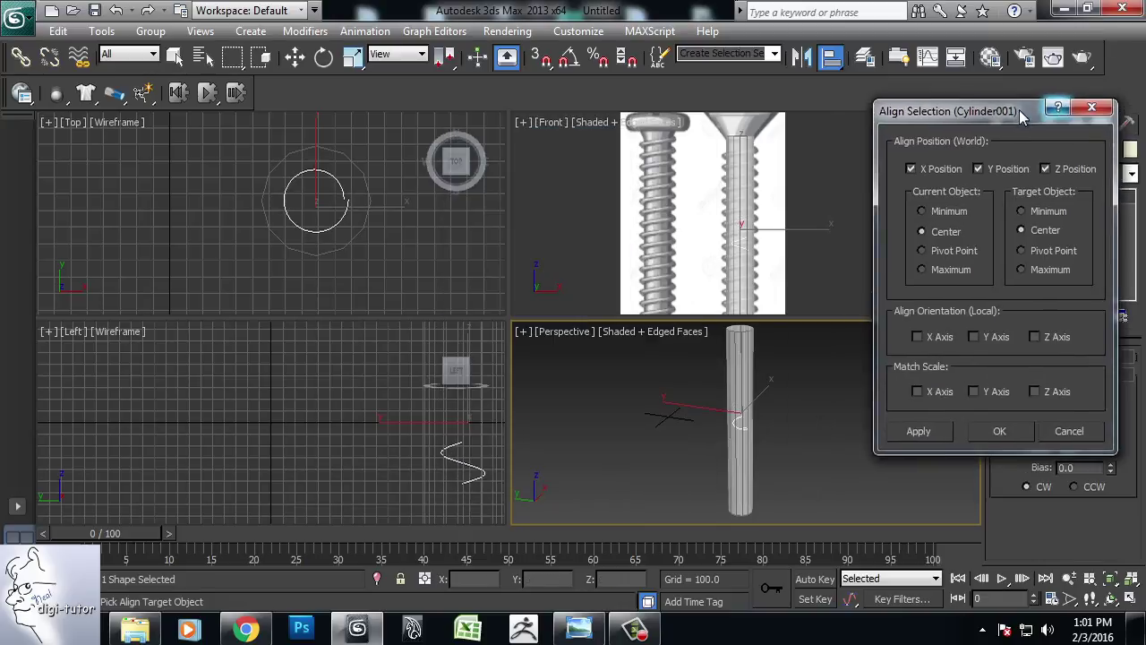
left_click(930, 235)
left_click(1025, 237)
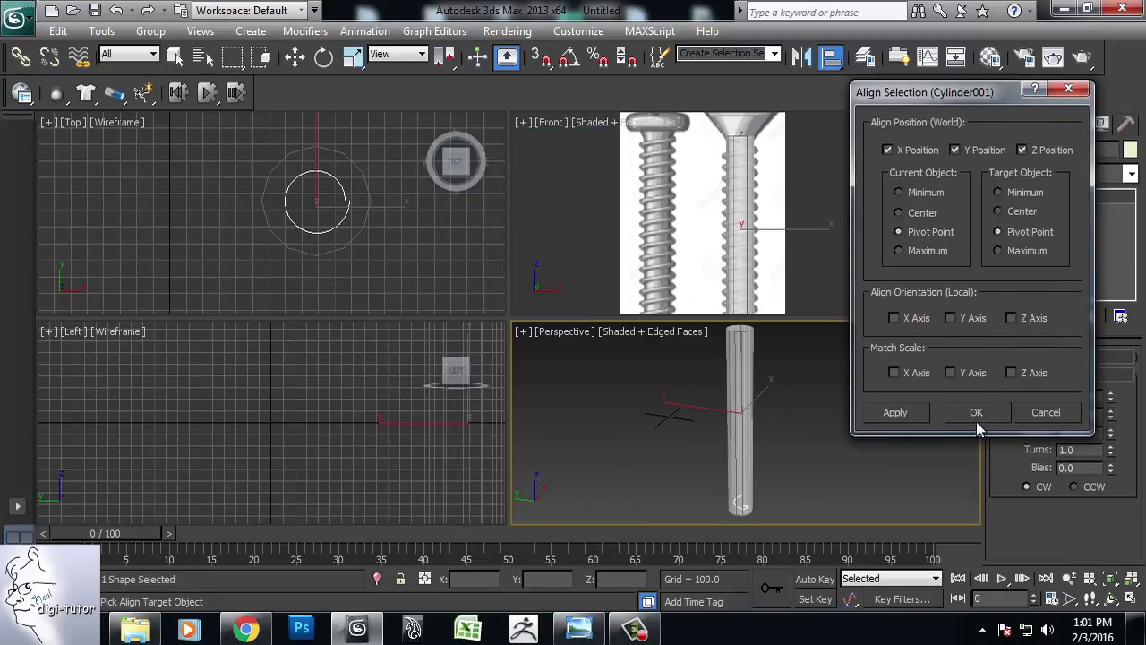
left_click(971, 416)
Step: Set both Helix Radius 1 and Radius 2 to 33.26
right_click(343, 277)
scroll(316, 273, "up", 3)
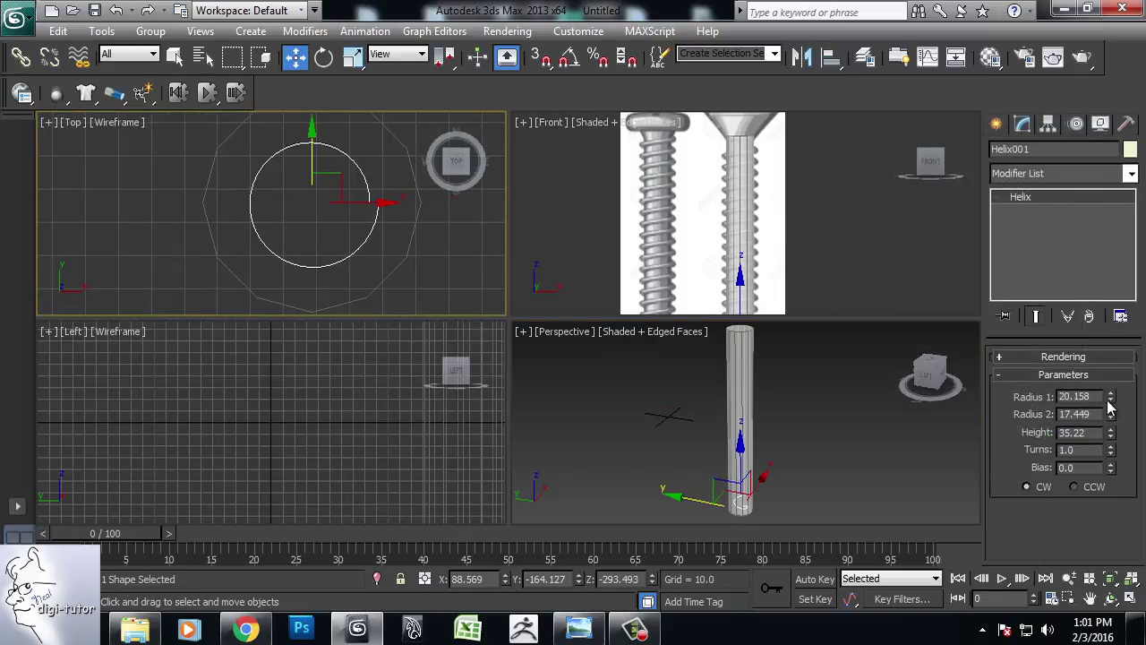
left_click_drag(1110, 399, 1132, 334)
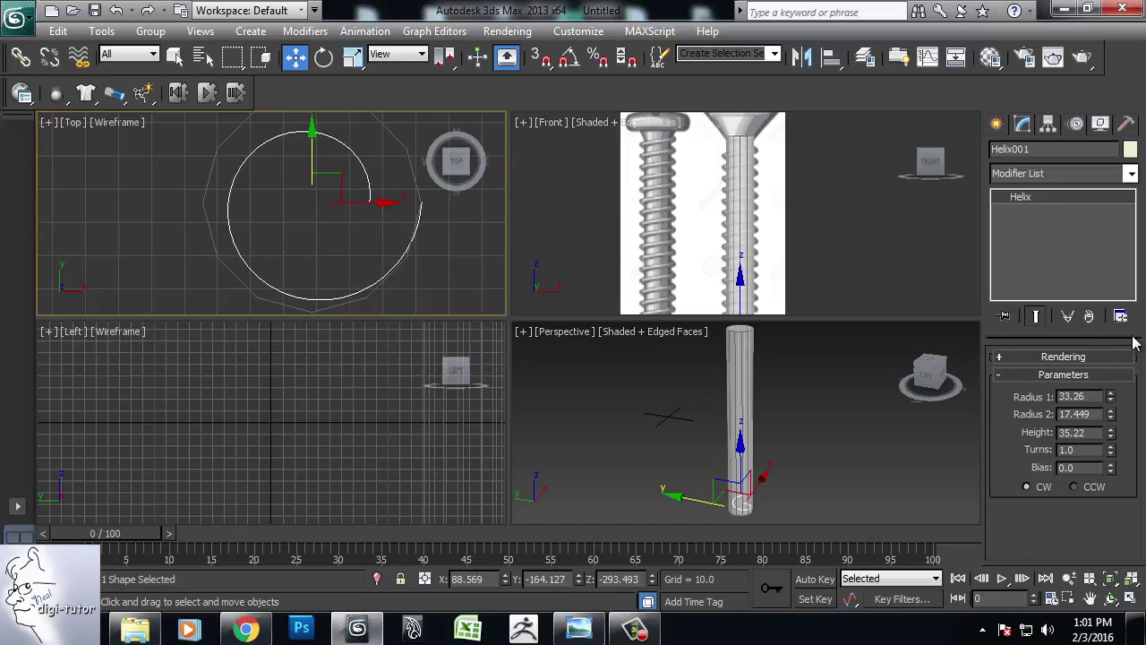
double_click(1094, 412)
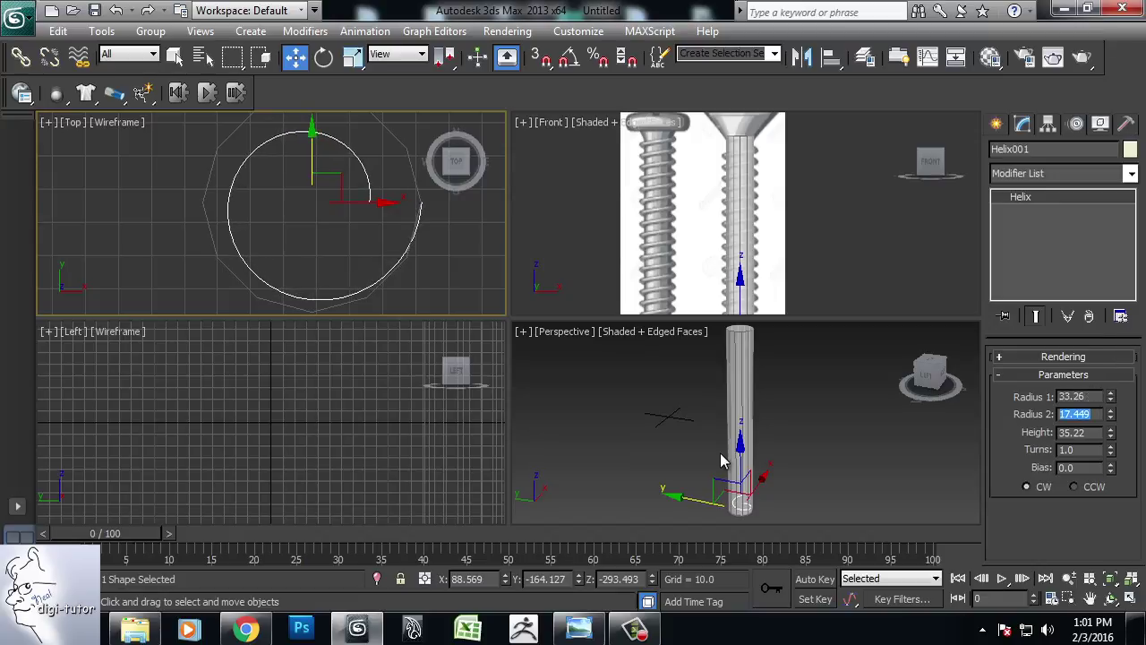
type("33.26")
key("Return")
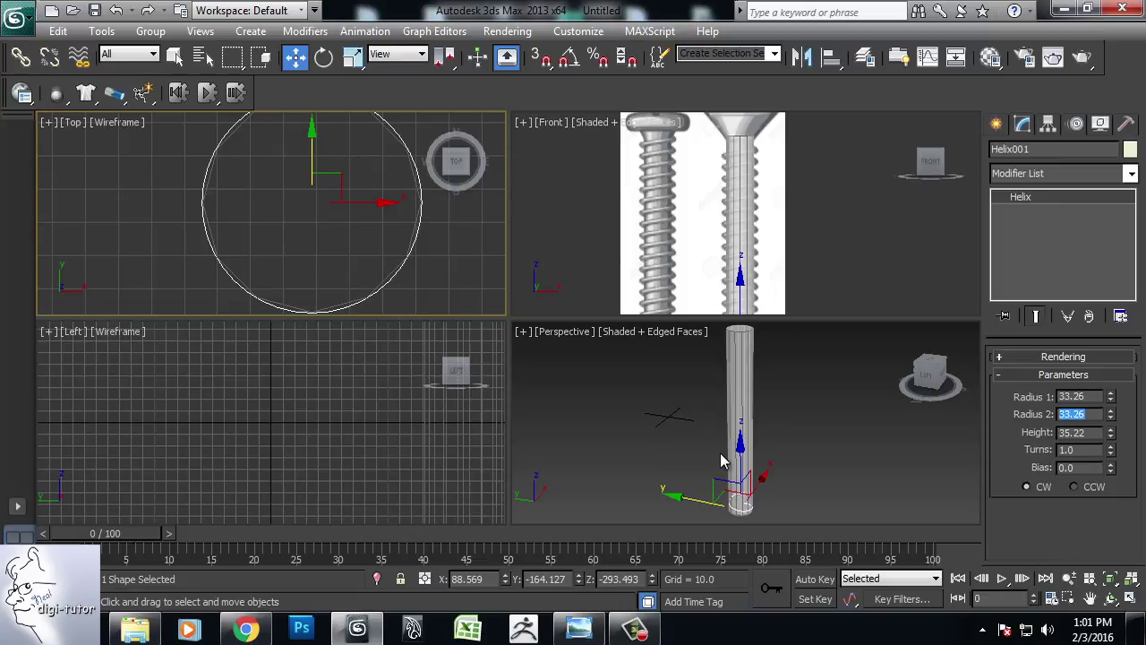
Step: Orbit the Perspective view to inspect the helix wrapped around the shaft
middle_click_drag(298, 259, 258, 262)
middle_click(803, 481)
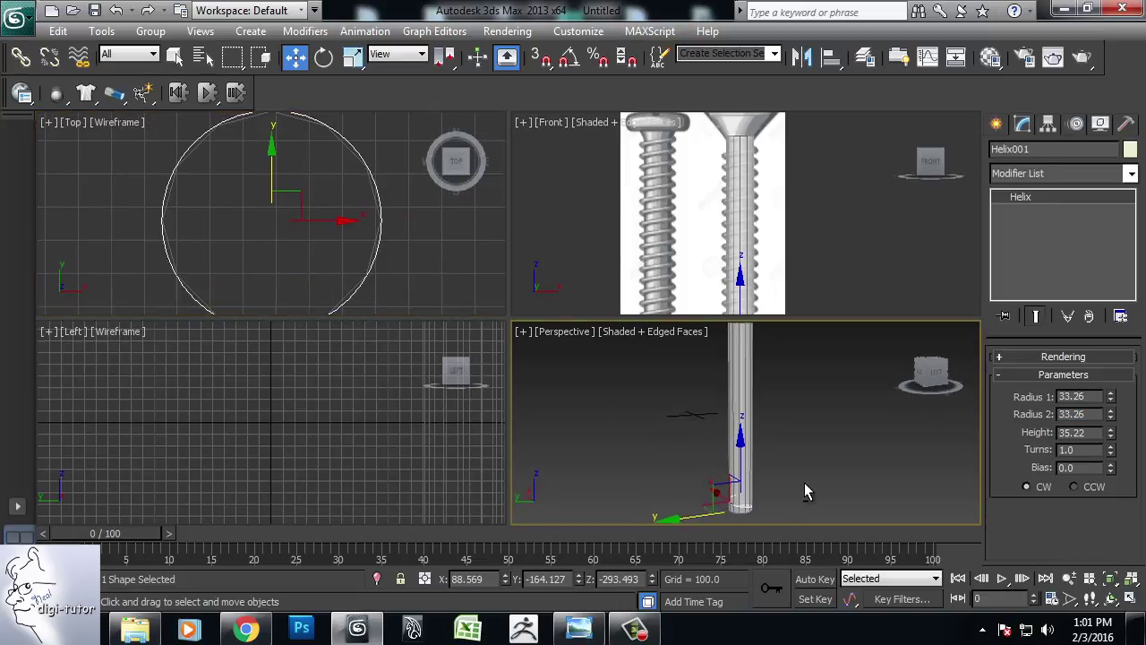
key("alt+w")
mouse_move(742, 455)
middle_mouse_down("alt")
mouse_move(723, 402)
mouse_move(639, 430)
mouse_move(573, 374)
middle_mouse_up("alt")
left_click(573, 374)
scroll(642, 382, "up", 2)
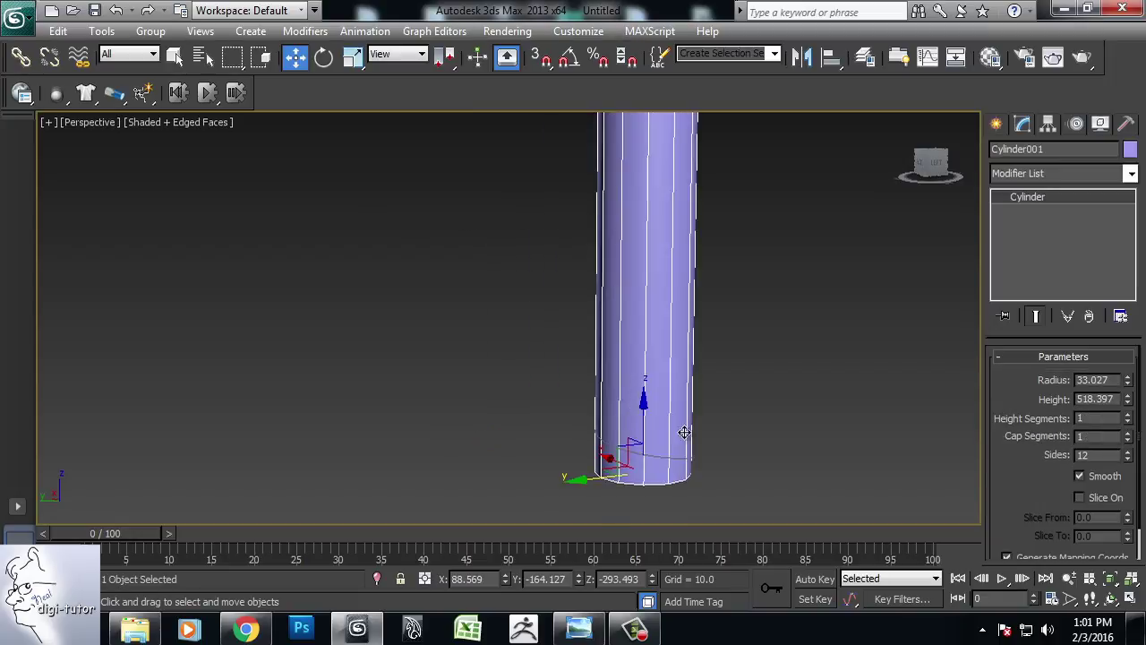
scroll(635, 420, "up", 3)
middle_click_drag(635, 420, 571, 268, "alt")
left_click(655, 440, "alt")
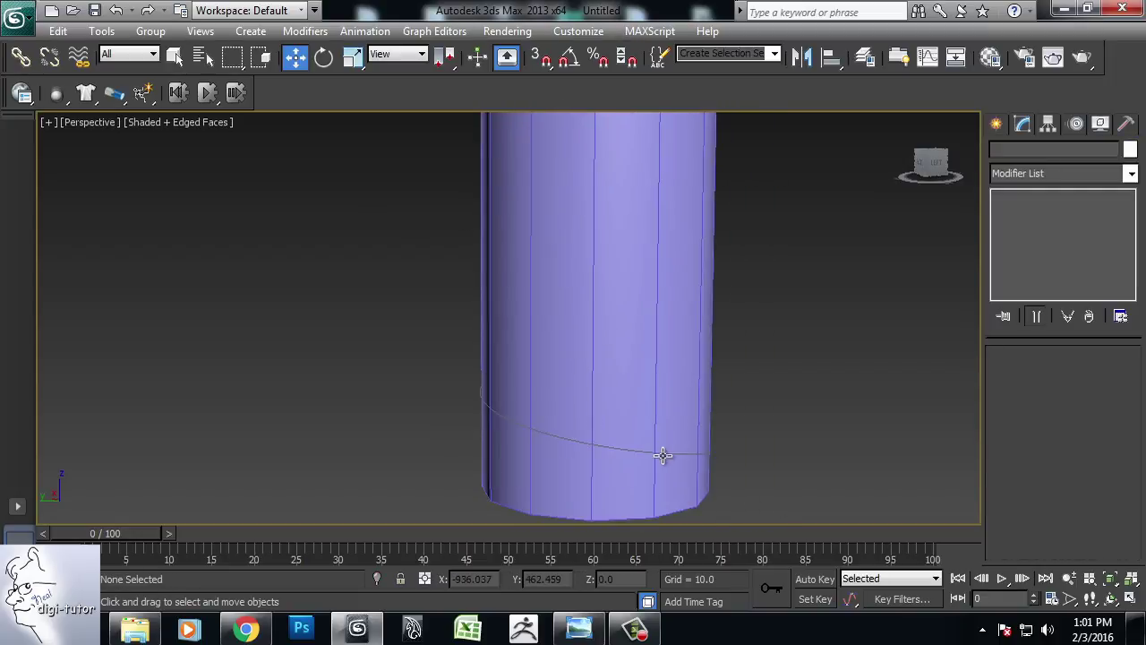
left_click(664, 459)
mouse_move(664, 462)
middle_mouse_down("alt")
mouse_move(772, 468)
mouse_move(870, 547)
mouse_move(782, 448)
mouse_move(859, 442)
mouse_move(770, 468)
middle_mouse_up("alt")
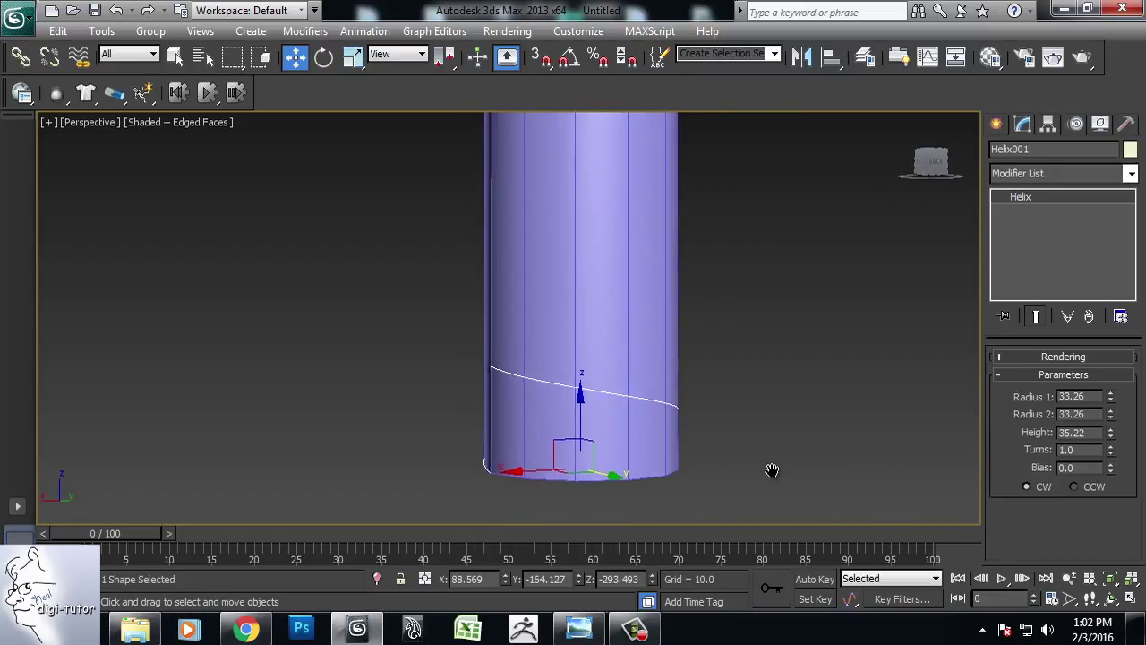
key("alt+w")
middle_click_drag(258, 271, 334, 243)
scroll(348, 262, "up", 2)
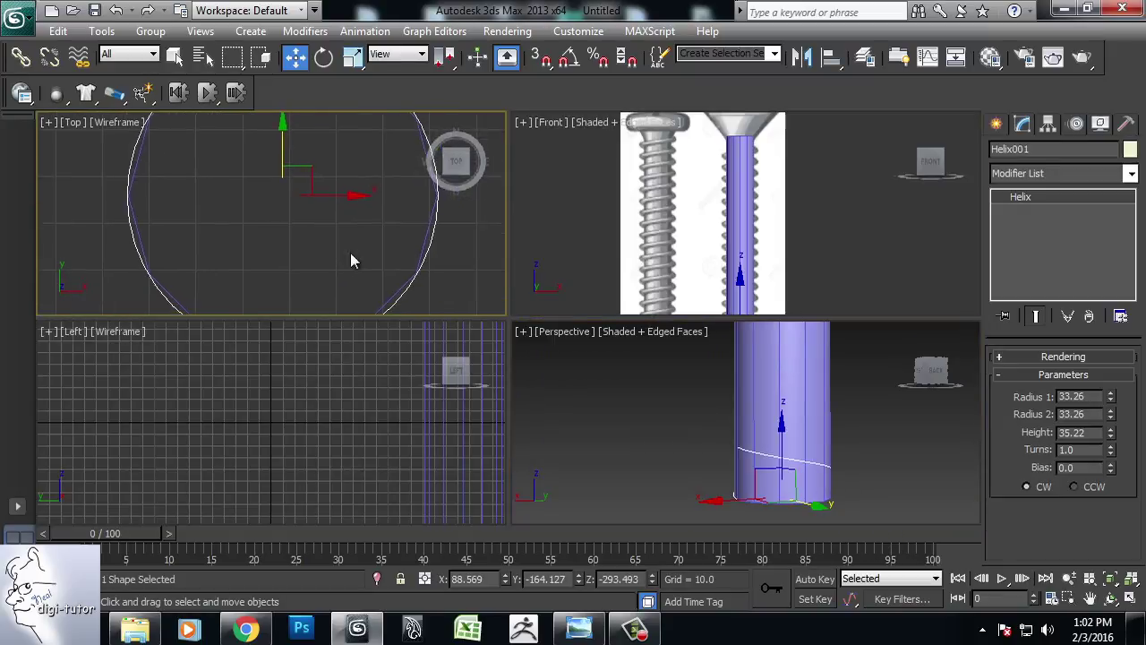
scroll(783, 259, "up", 3)
Step: Select the cylinder in the enlarged Front view and make it see-through with Alt+X
key("alt+w")
scroll(711, 324, "down", 1)
scroll(711, 324, "up", 1)
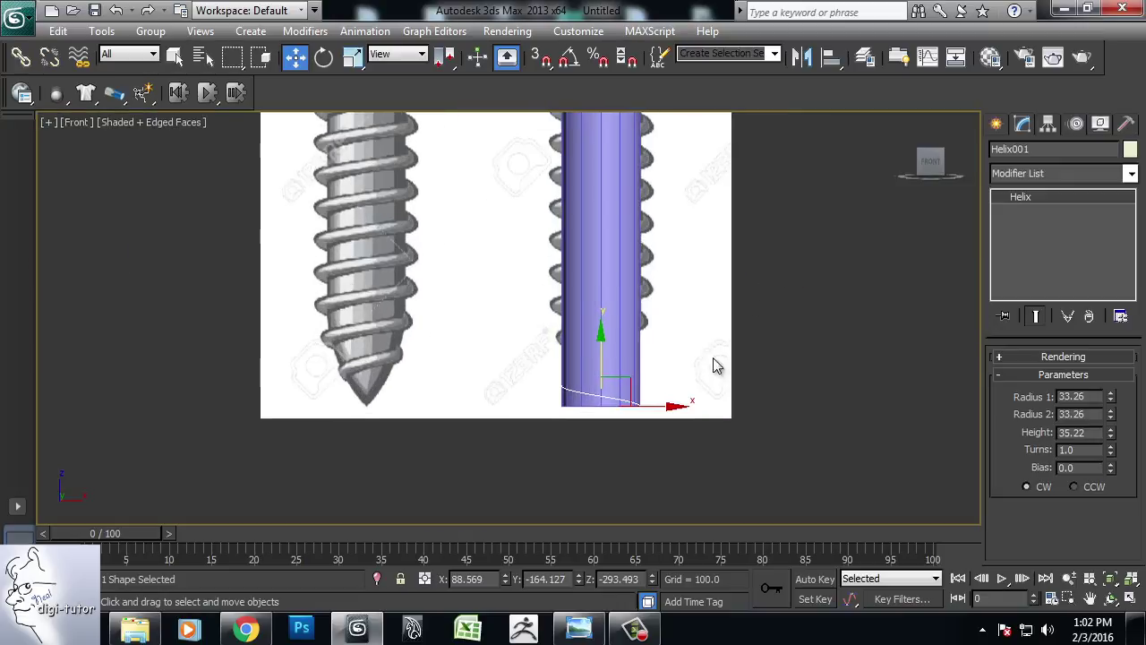
left_click(624, 336)
key("alt+x")
middle_click_drag(722, 393, 734, 397)
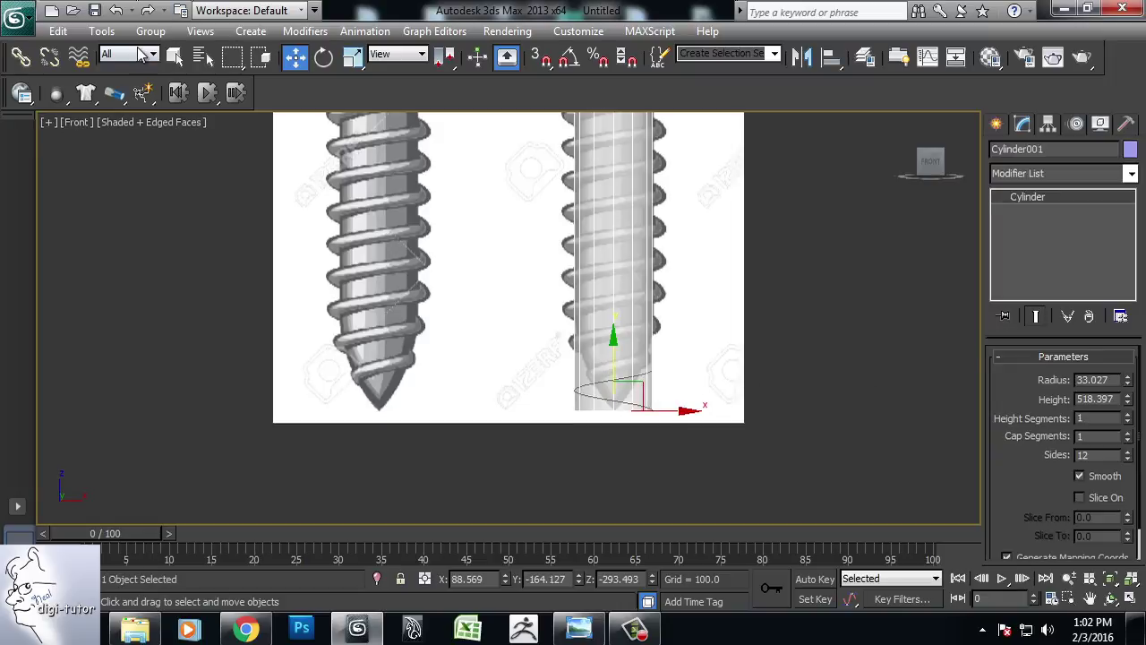
Step: Set the selection filter to Shapes, then select the helix and reposition it along the shaft
left_click(143, 54)
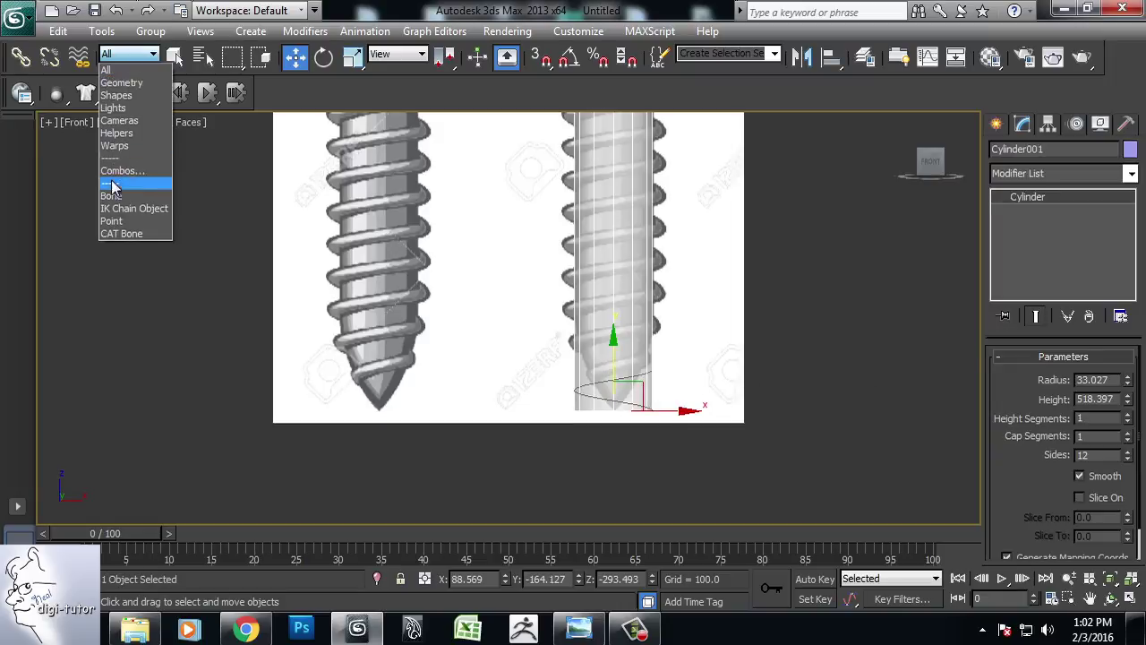
left_click(116, 95)
left_click(631, 390)
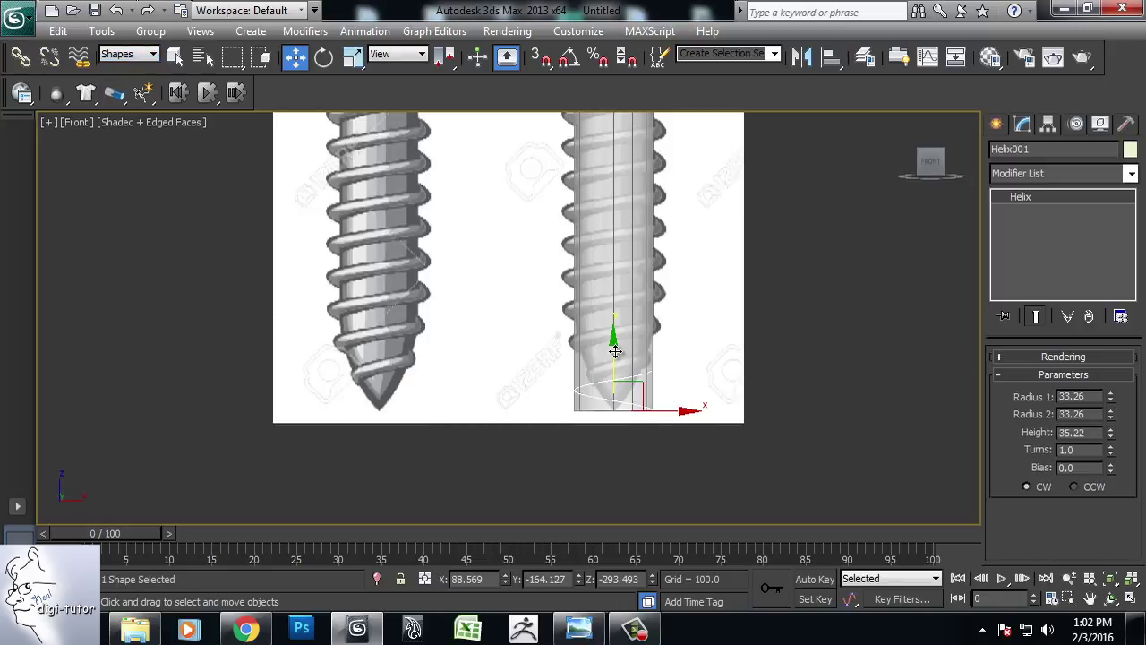
left_click_drag(615, 350, 623, 327)
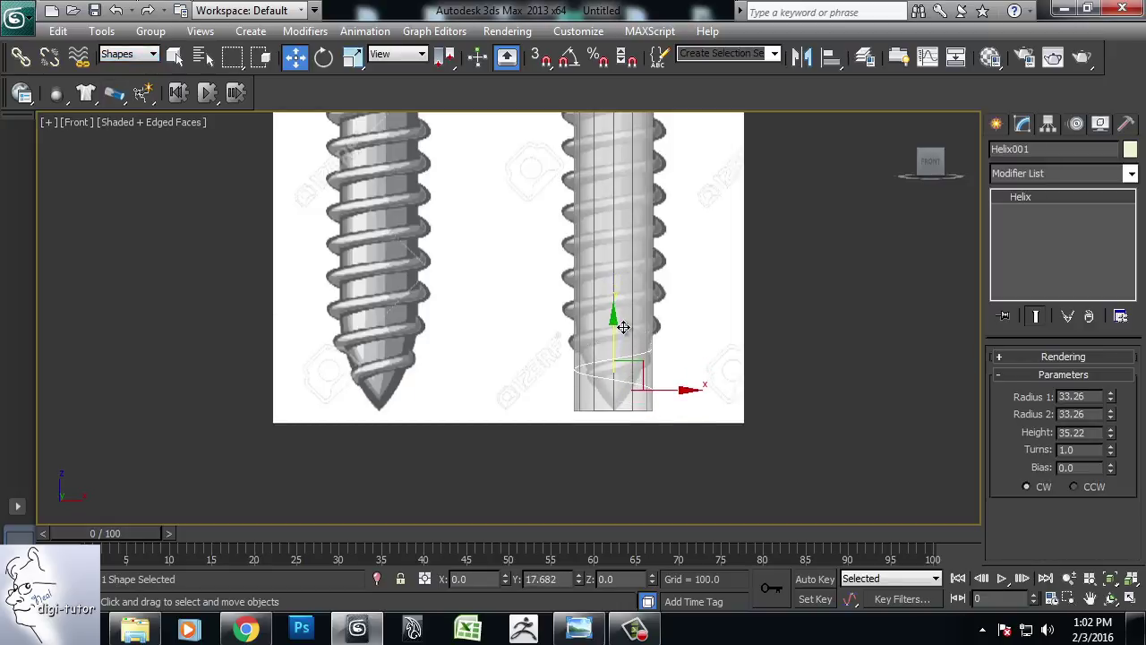
left_click_drag(623, 327, 635, 334)
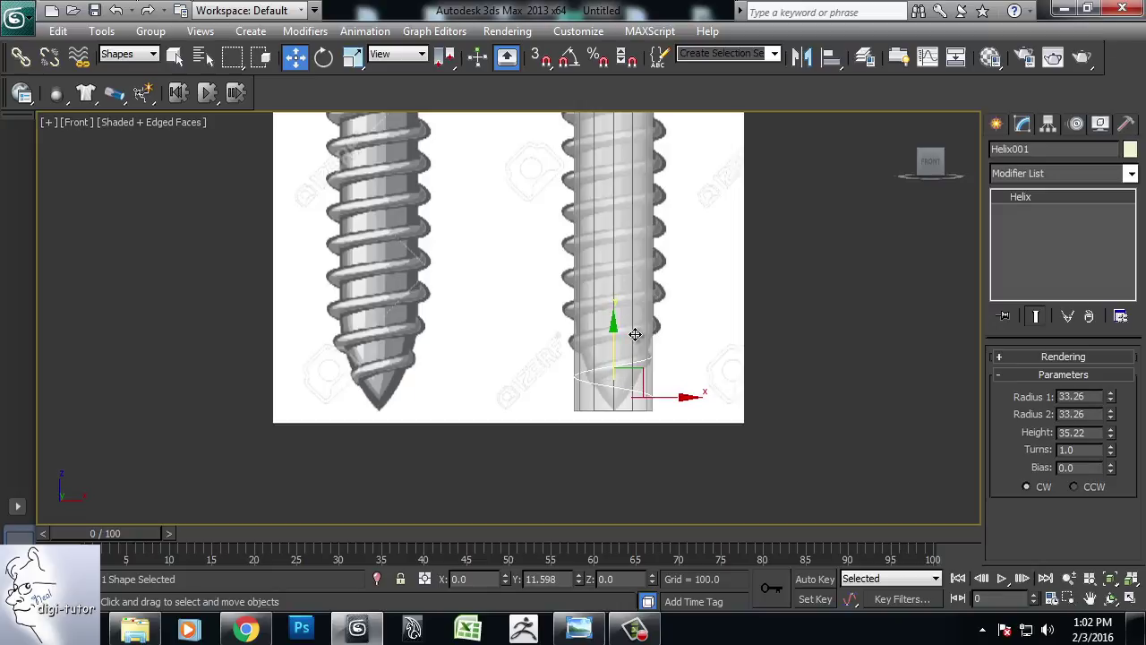
scroll(730, 426, "down", 4)
scroll(737, 407, "down", 1)
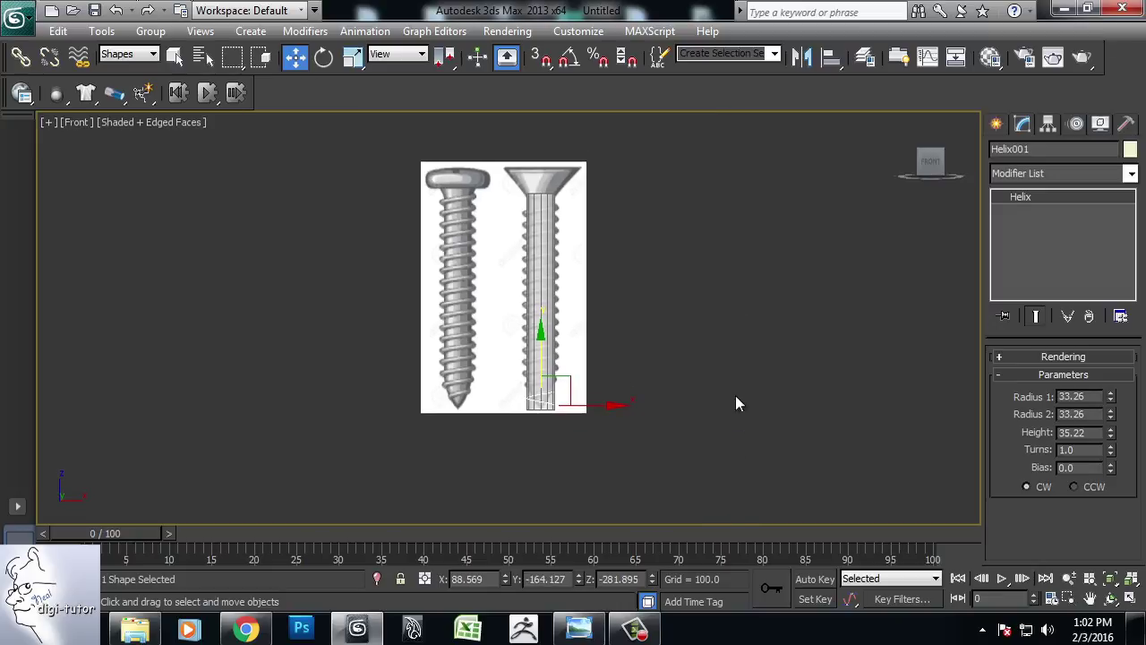
Step: Raise the helix height to 495.145, checking its length against the shaft
left_click_drag(1097, 632, 1100, 623)
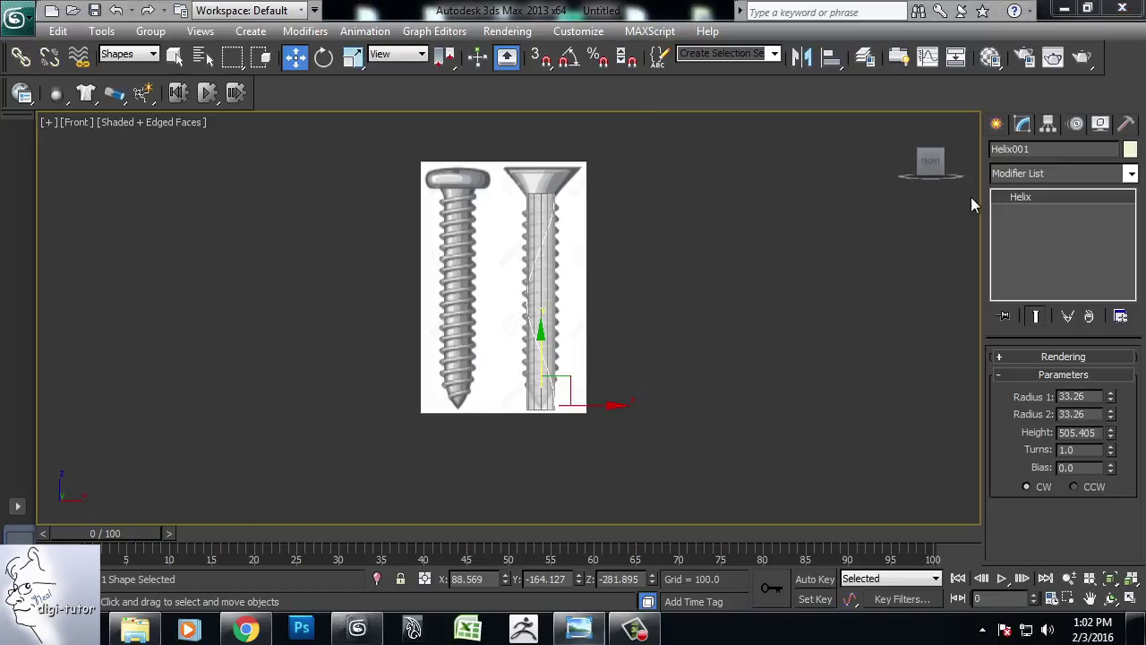
key("alt+w")
key("alt+w")
scroll(716, 394, "down", 2)
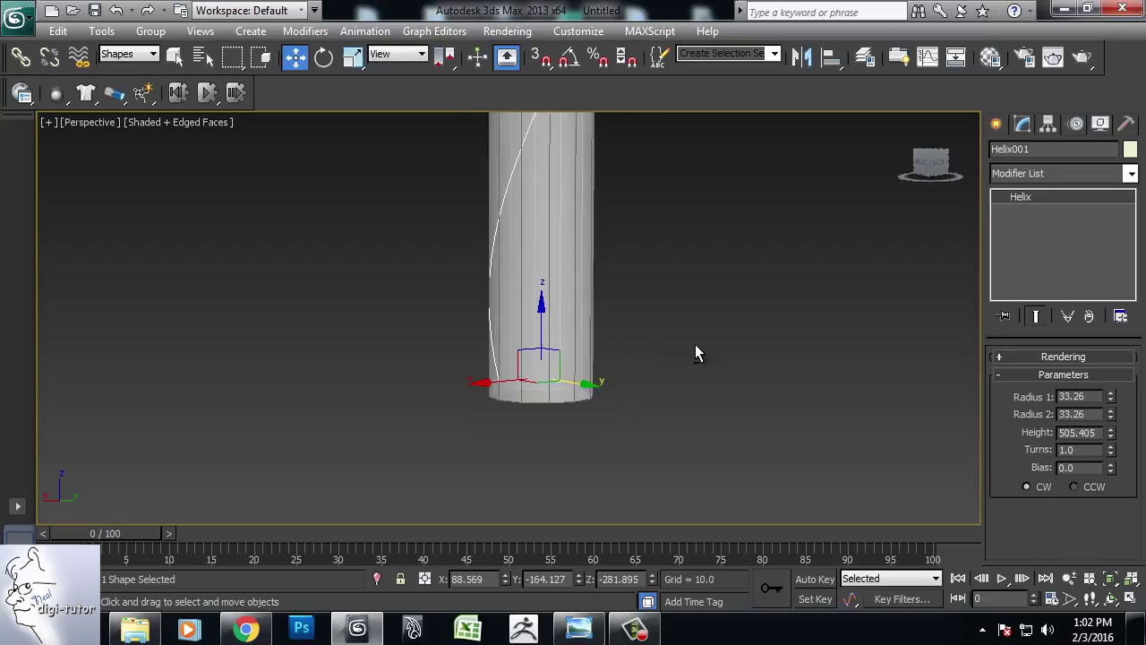
scroll(695, 349, "down", 2)
scroll(690, 385, "down", 2)
middle_click_drag(695, 397, 697, 426)
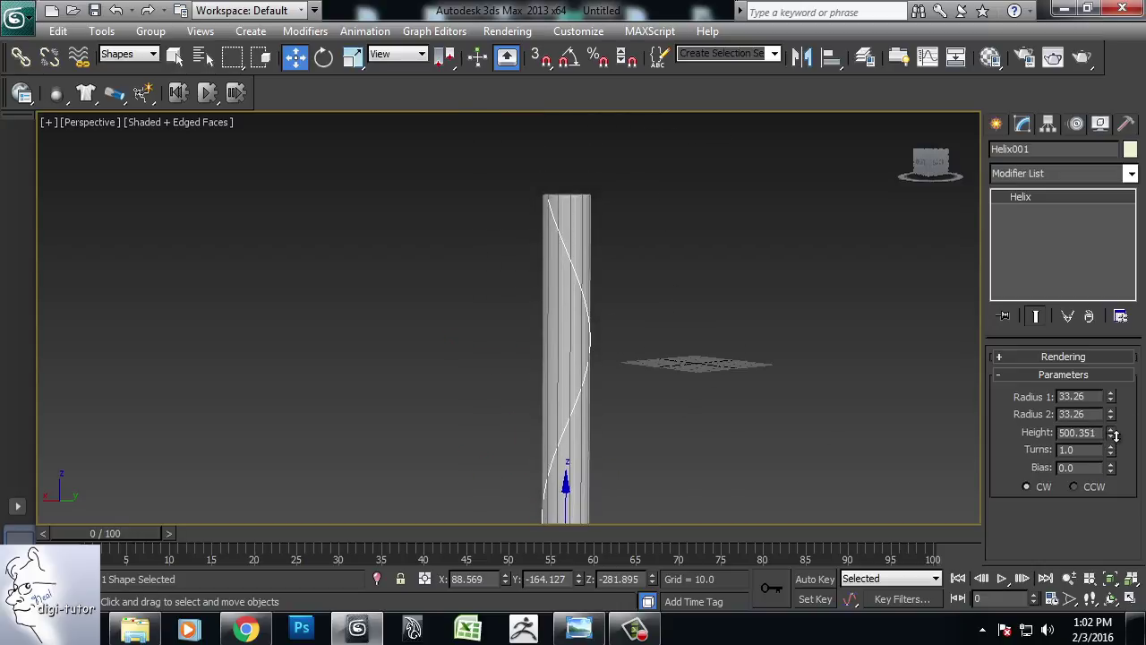
left_click_drag(1120, 435, 1121, 438)
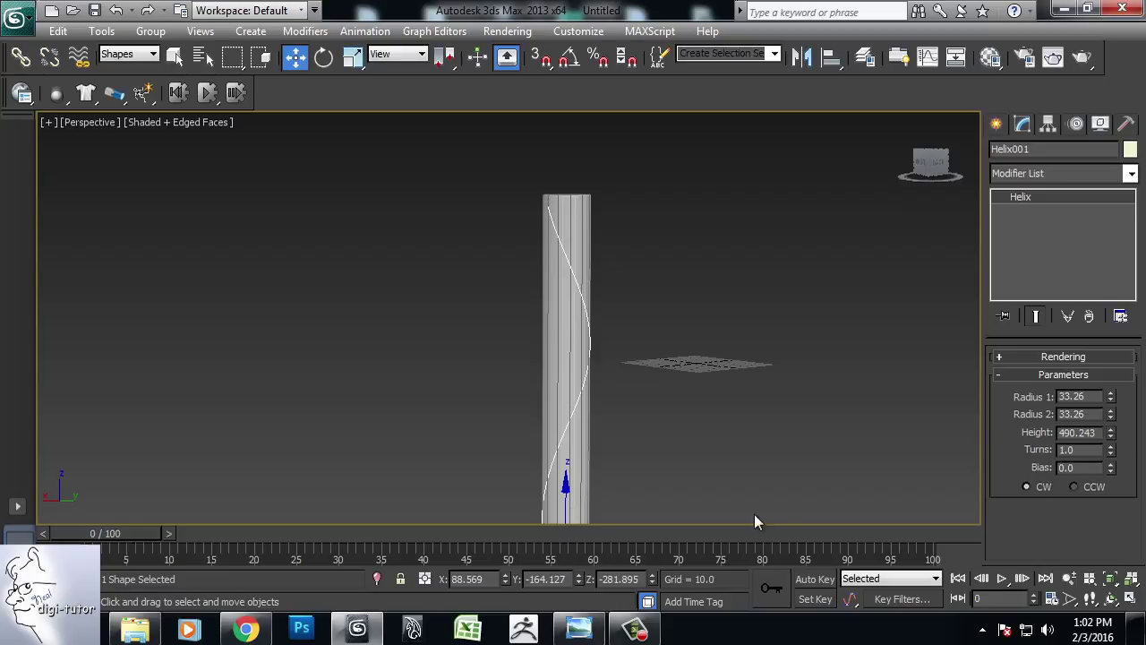
middle_click_drag(754, 515, 772, 436)
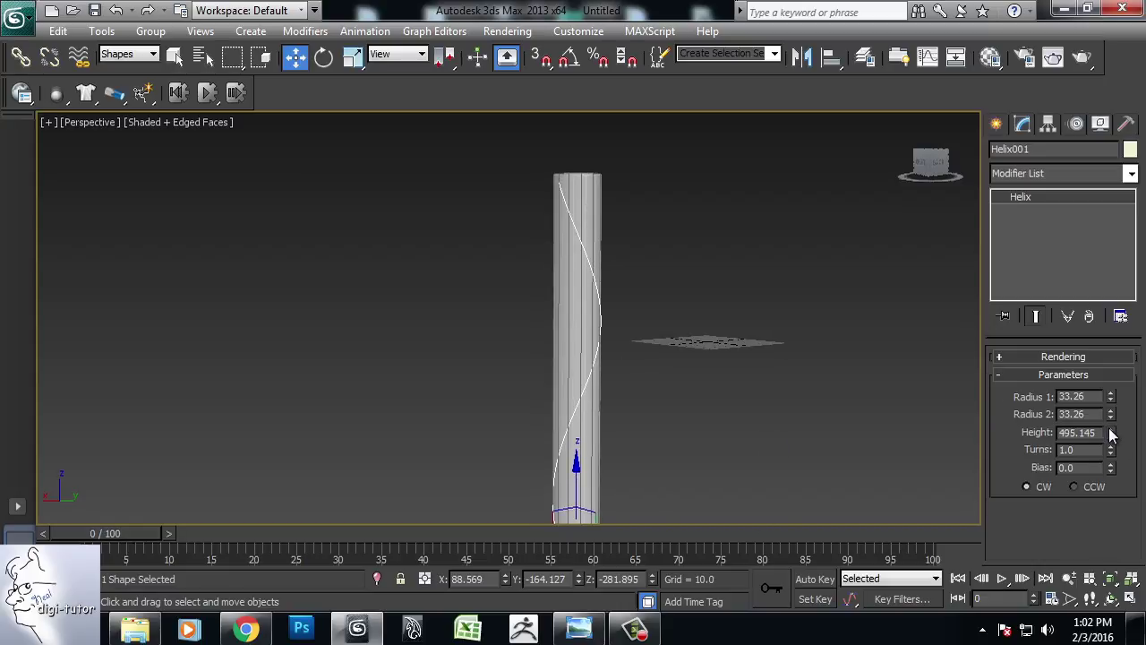
middle_click_drag(642, 461, 654, 396)
scroll(654, 396, "up", 3)
mouse_move(741, 414)
middle_mouse_down()
mouse_move(662, 258)
mouse_move(756, 380)
mouse_move(792, 350)
mouse_move(671, 382)
mouse_move(449, 385)
mouse_move(737, 404)
middle_mouse_up()
key("alt+w")
Step: Maximize the Front view and raise the helix's turns so it coils much more tightly
right_click(775, 174)
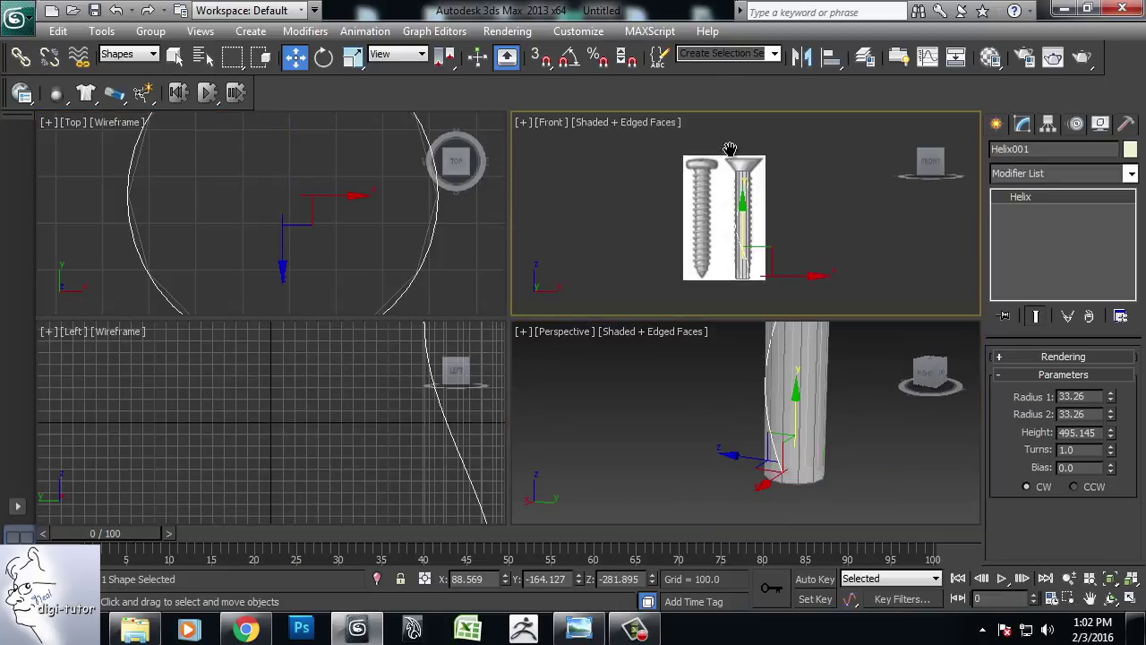
key("alt+w")
scroll(650, 271, "up", 2)
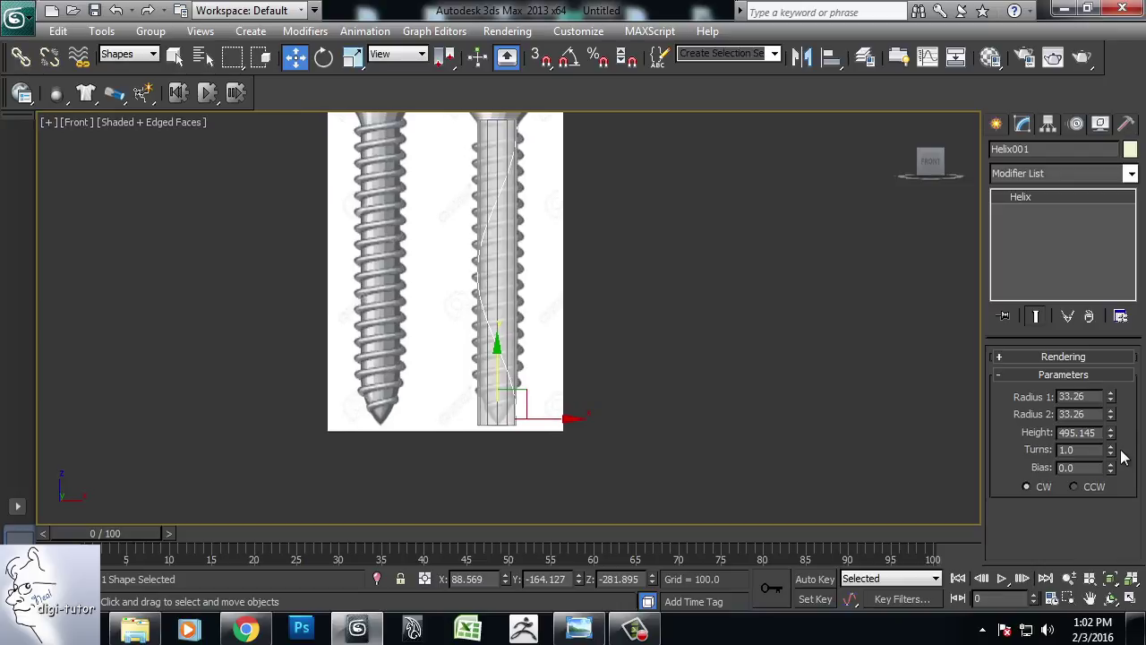
left_click_drag(1110, 452, 1110, 358)
middle_click_drag(676, 303, 724, 394)
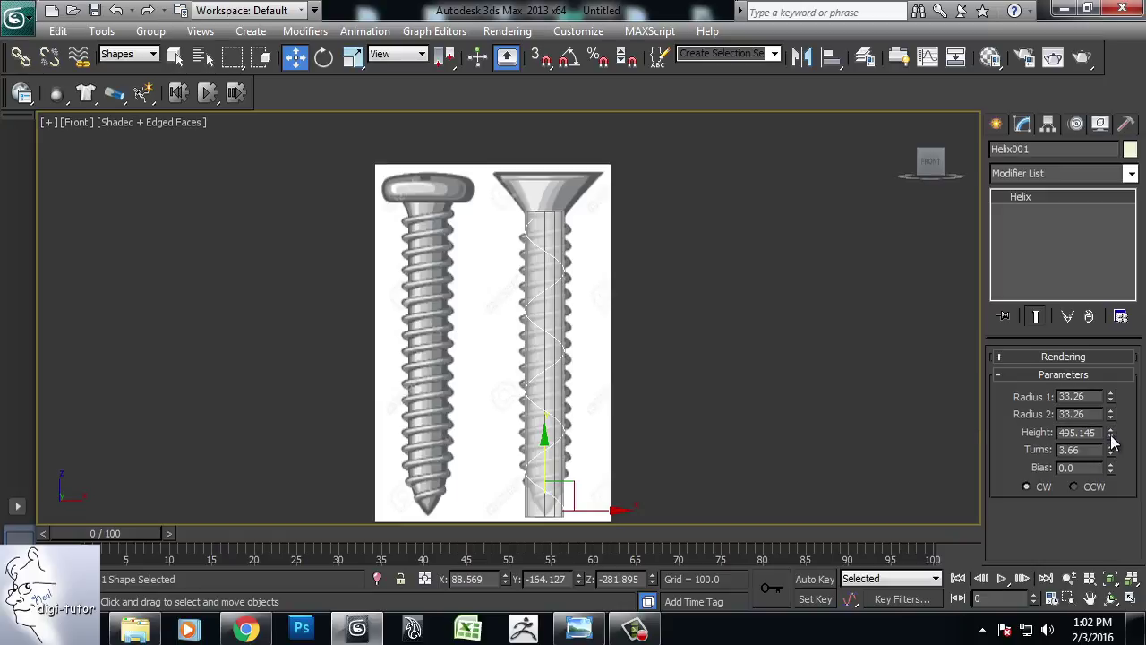
left_click_drag(1111, 450, 1143, 71)
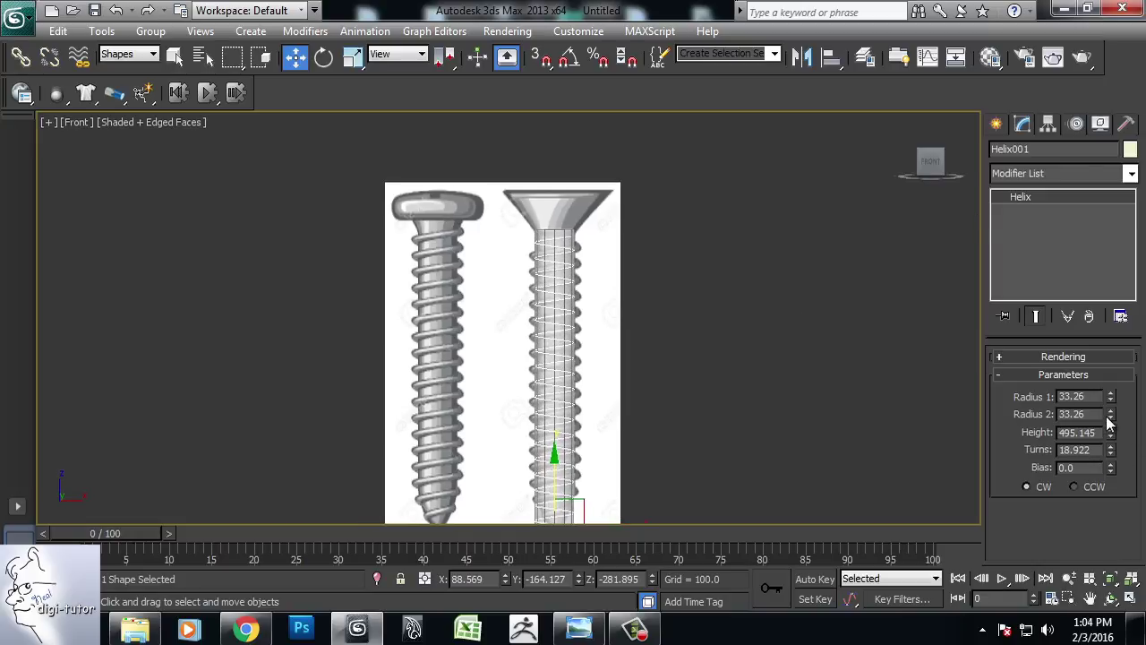
Step: Fine-tune Helix001 to about 15.76 turns so its coils match the reference threads
left_click_drag(1112, 452, 1125, 462)
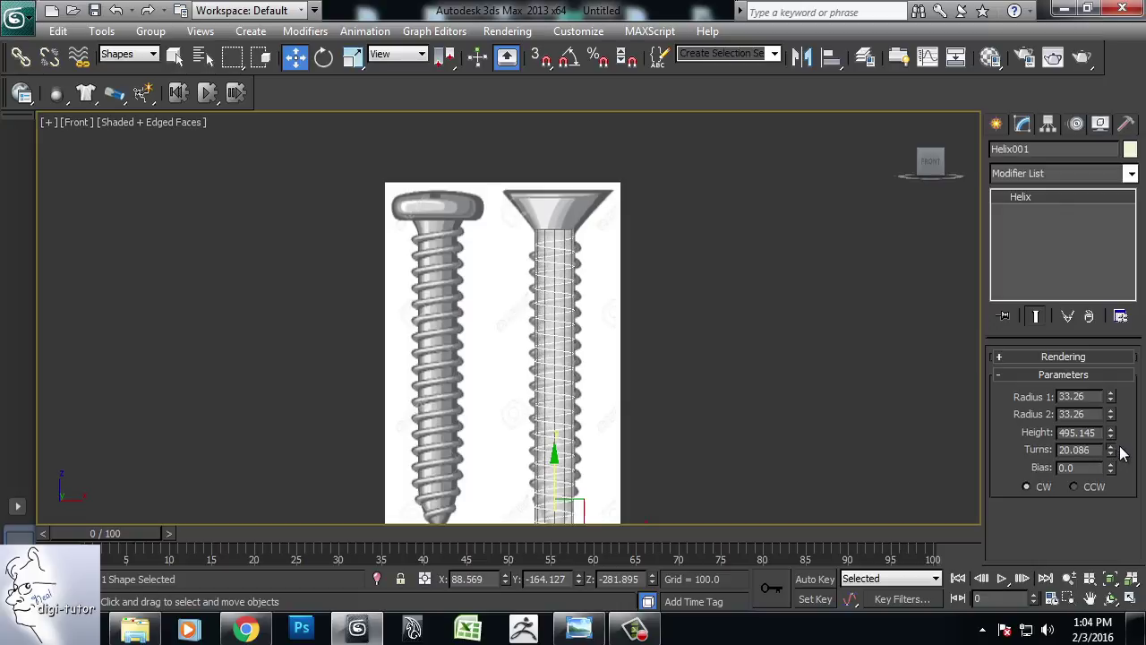
left_click_drag(1113, 461, 1116, 474)
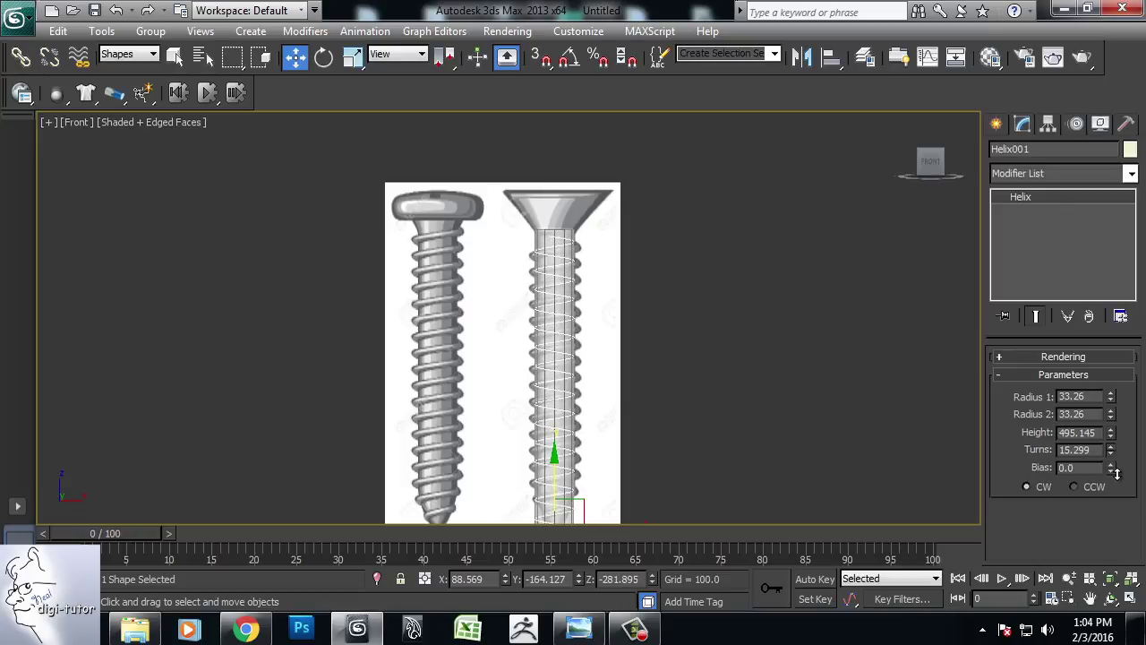
left_click_drag(1113, 449, 1113, 448)
scroll(805, 324, "up", 3)
scroll(785, 358, "up", 2)
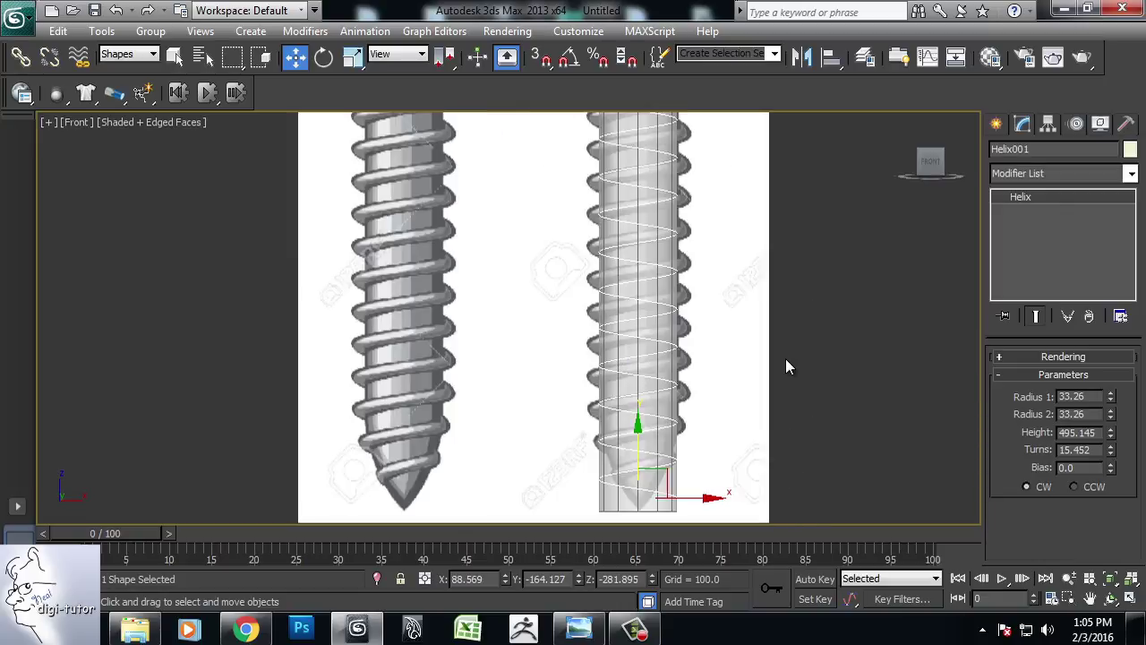
scroll(800, 388, "up", 1)
mouse_move(819, 405)
middle_mouse_down()
mouse_move(830, 427)
mouse_move(809, 448)
mouse_move(782, 414)
mouse_move(793, 356)
mouse_move(782, 359)
middle_mouse_up()
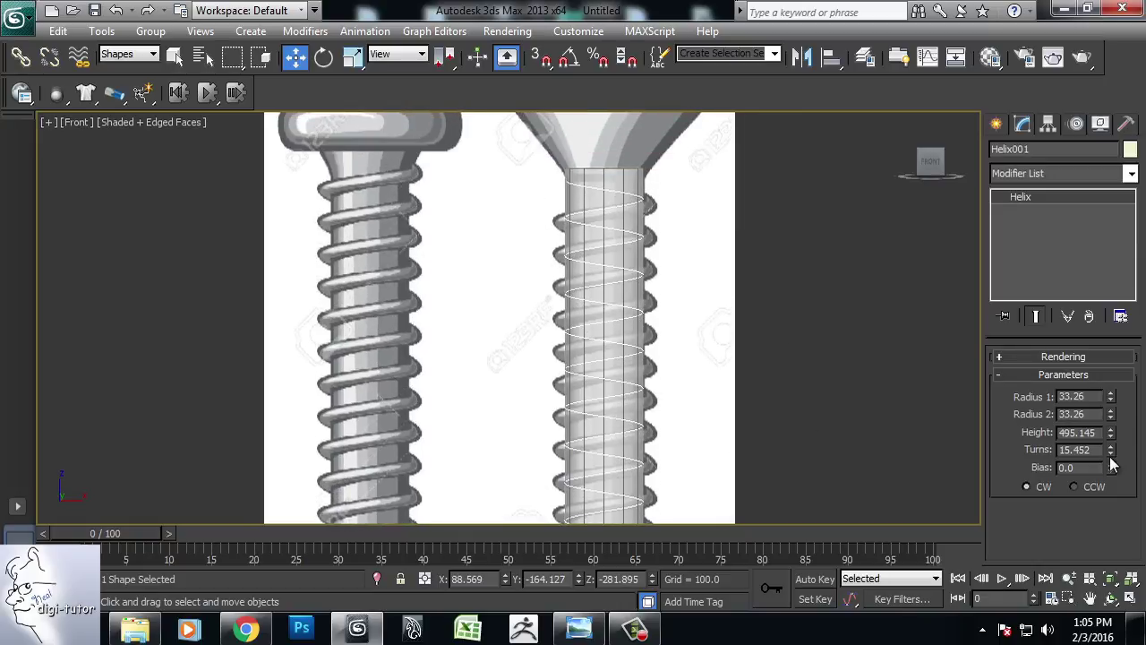
left_click_drag(1110, 459, 1110, 444)
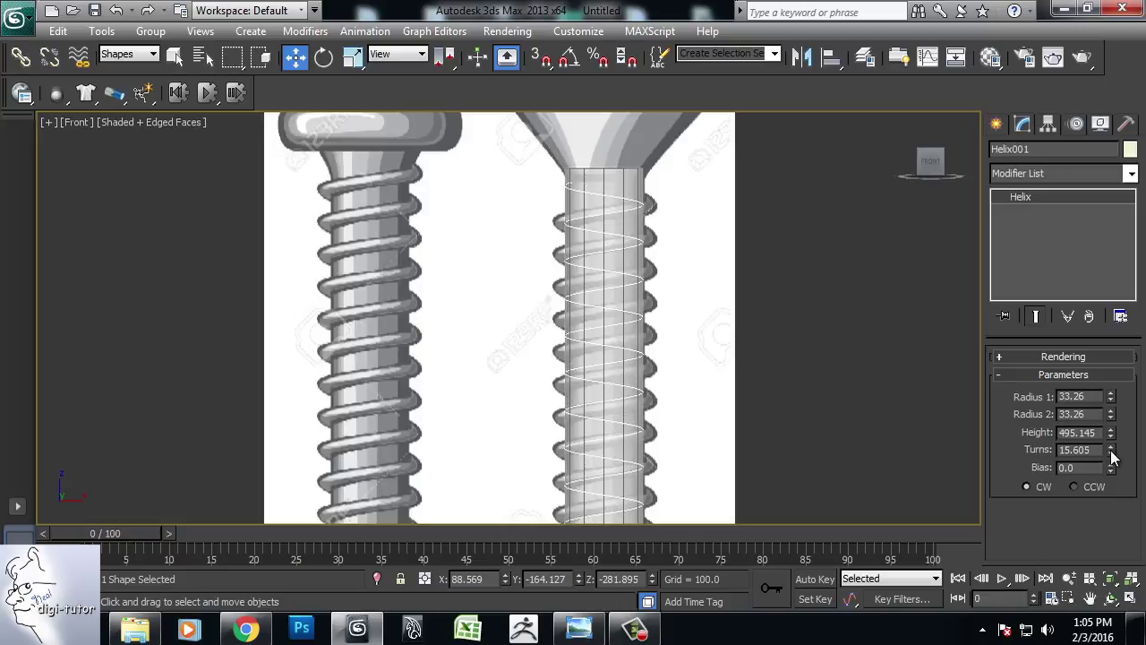
left_click_drag(1110, 450, 1110, 448)
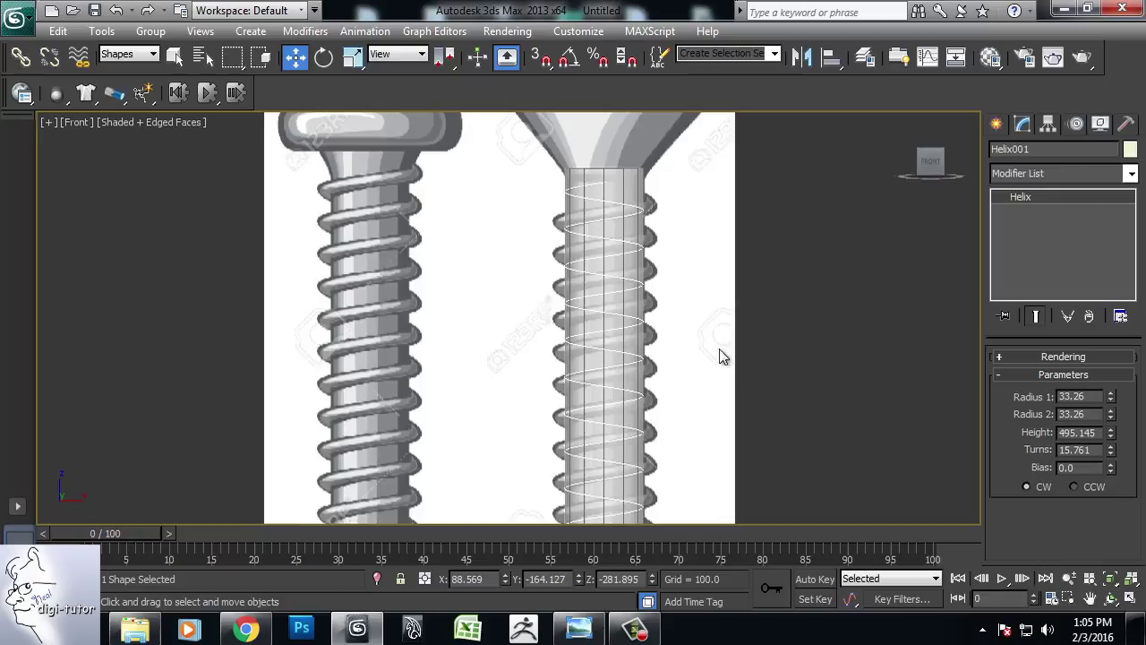
Step: Maximize the Perspective view and orbit around the helix to check its coils
key("alt+w")
right_click(818, 415)
key("alt+w")
scroll(846, 415, "down", 3)
middle_click_drag(846, 415, 719, 396, "alt")
scroll(653, 367, "down", 2)
mouse_move(652, 367)
middle_mouse_down("alt")
mouse_move(844, 361)
mouse_move(704, 348)
middle_mouse_up("alt")
scroll(655, 341, "up", 2)
scroll(655, 338, "up", 3)
middle_click_drag(674, 267, 685, 410, "alt")
scroll(707, 305, "up", 2)
Step: Set the selection filter to All and select the shaft cylinder, bringing its top cap into view
left_click(715, 269)
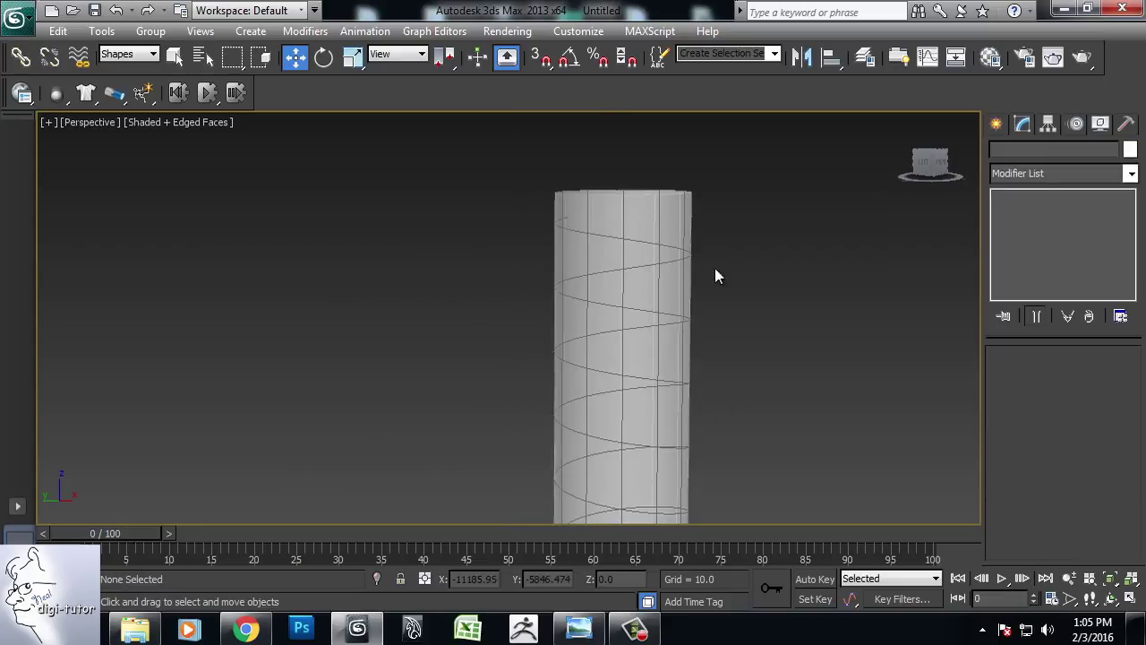
middle_click_drag(714, 277, 706, 292, "alt")
left_click(126, 54)
left_click(106, 70)
left_click(660, 236)
mouse_move(742, 284)
middle_mouse_down("alt")
mouse_move(739, 330)
mouse_move(814, 391)
mouse_move(596, 363)
mouse_move(691, 341)
mouse_move(646, 259)
middle_mouse_up("alt")
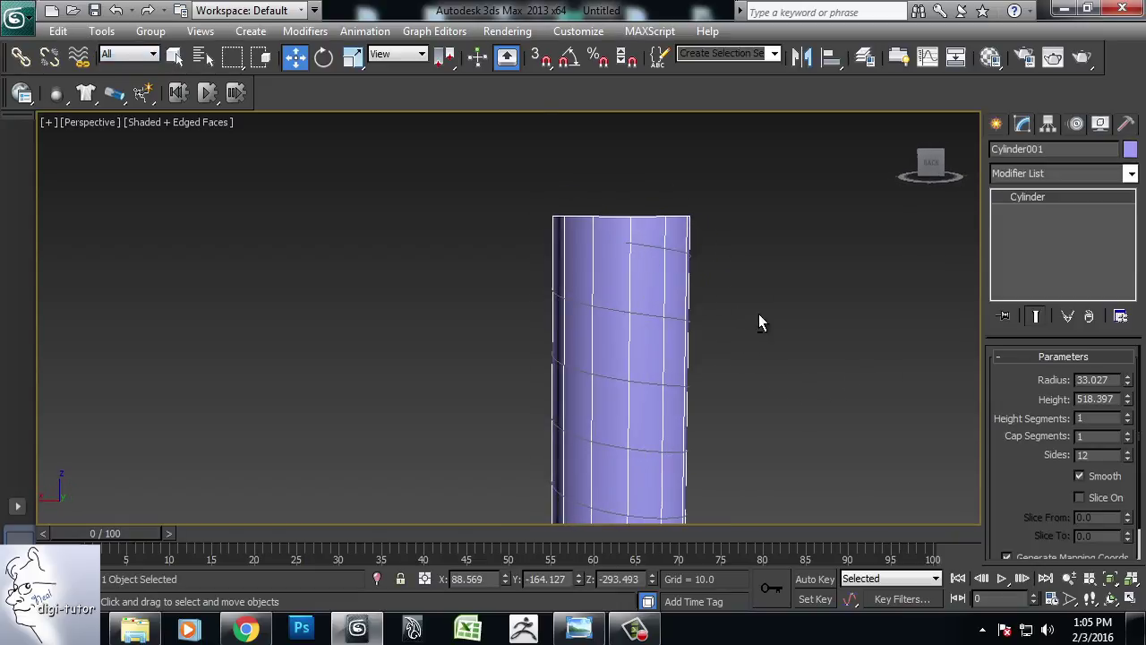
mouse_move(778, 498)
middle_mouse_down("alt")
mouse_move(532, 409)
mouse_move(637, 493)
mouse_move(606, 492)
mouse_move(659, 499)
middle_mouse_up("alt")
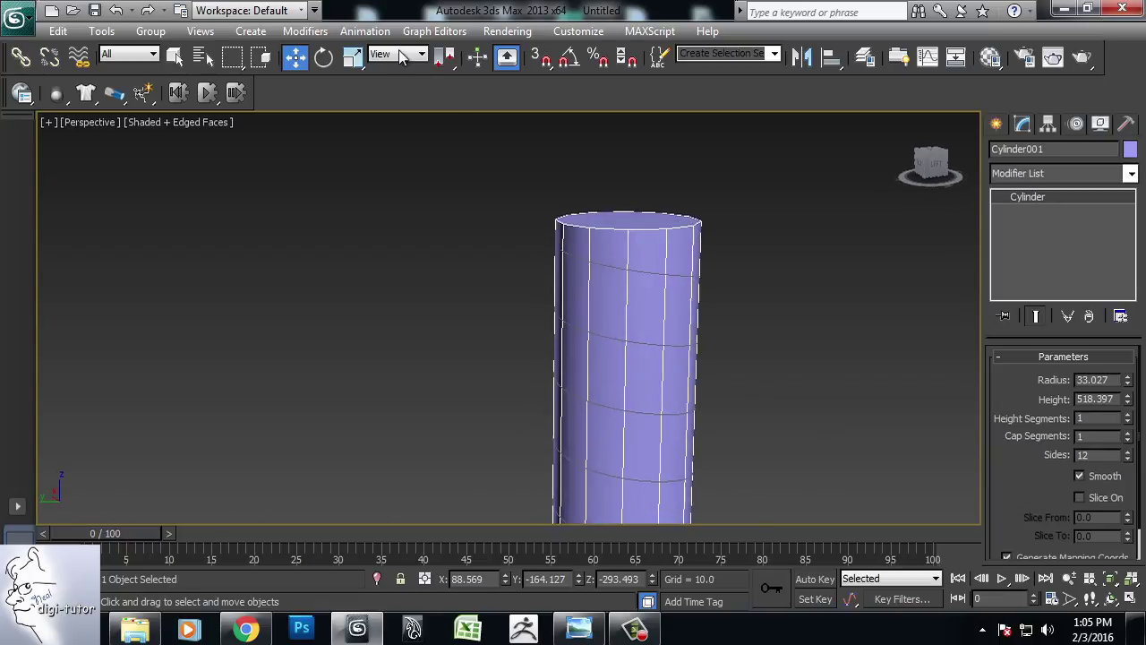
Step: Open Grid and Snap Settings with Edge/Segment snapping and move the dialog off the cylinder
right_click(534, 65)
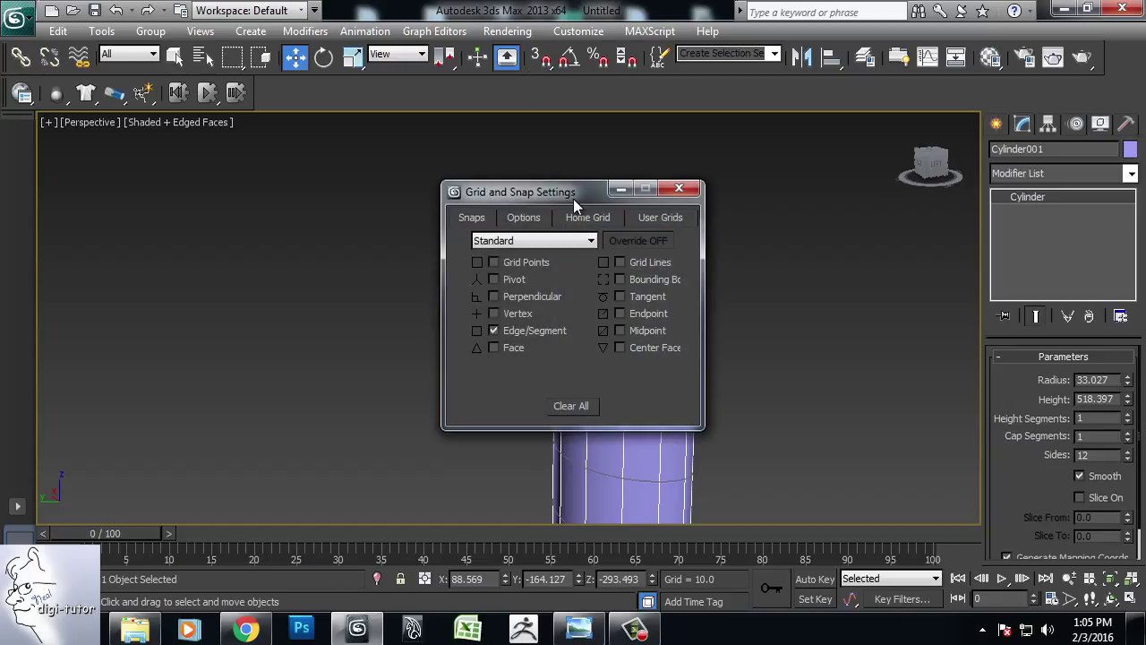
left_click_drag(573, 191, 546, 141)
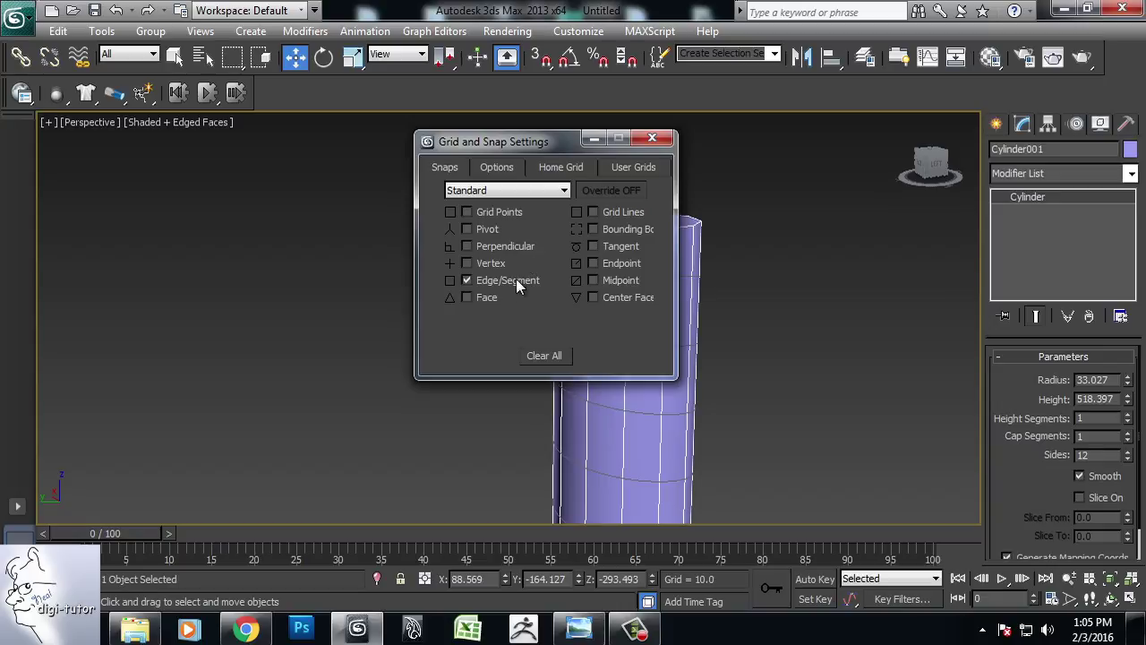
left_click_drag(553, 143, 397, 129)
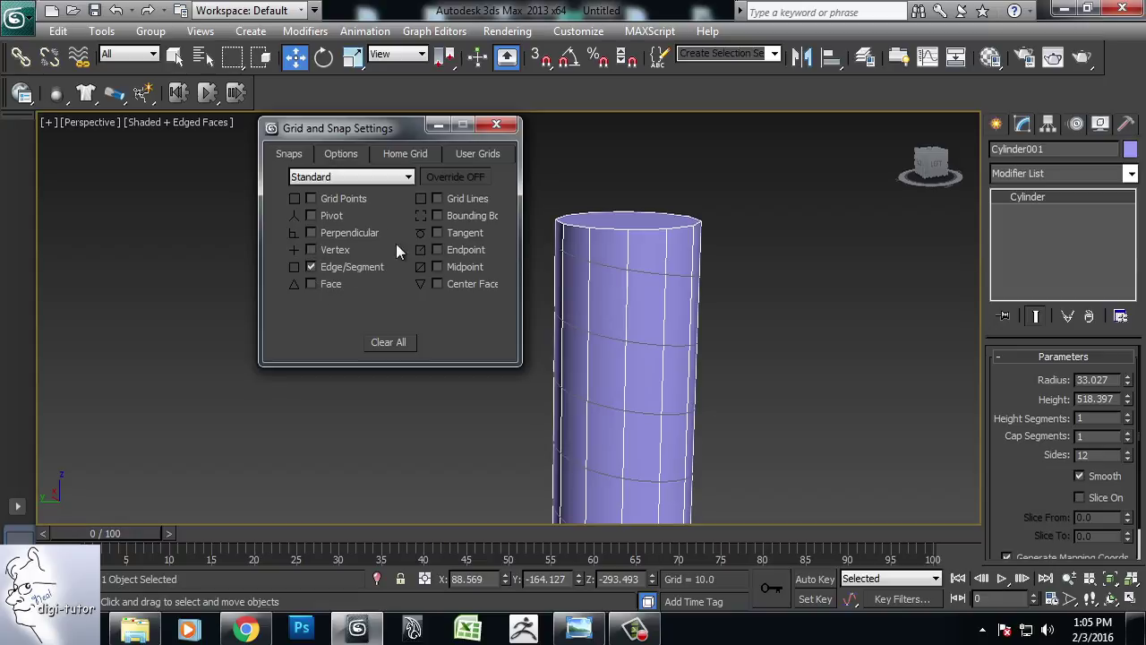
Step: Close the snap settings and leave snapping switched off
left_click(486, 127)
key("s")
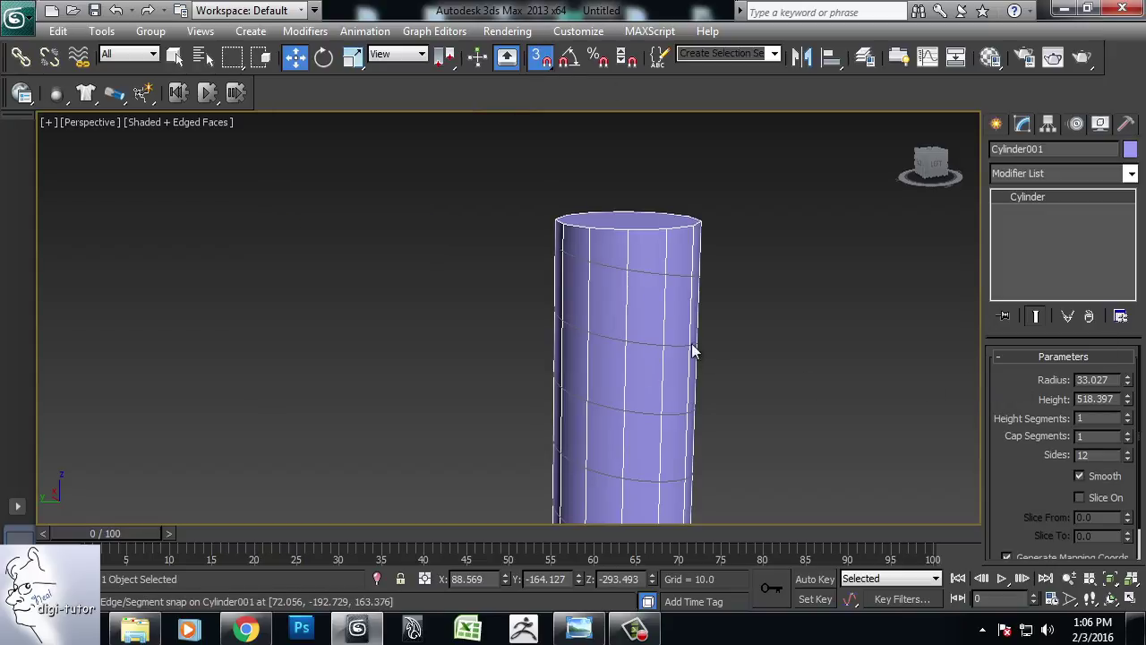
left_click(542, 56)
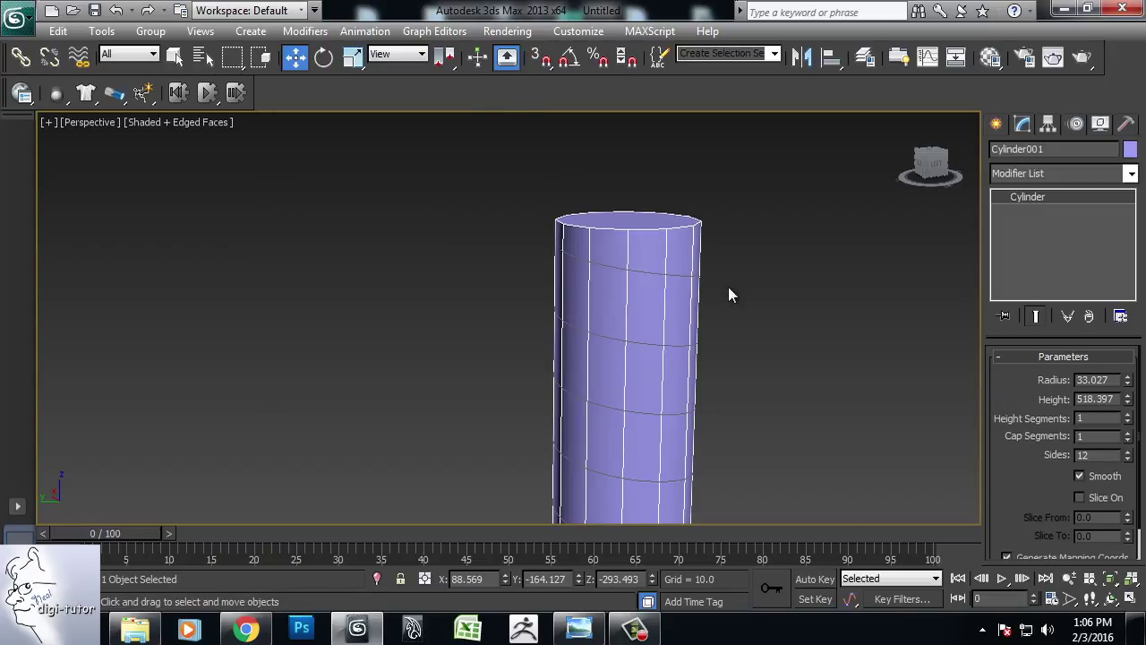
Step: Convert Cylinder001 to an Editable Poly at Vertex level and scroll to Edit Geometry
right_click(661, 238)
left_click(640, 243)
right_click(656, 259)
mouse_move(687, 414)
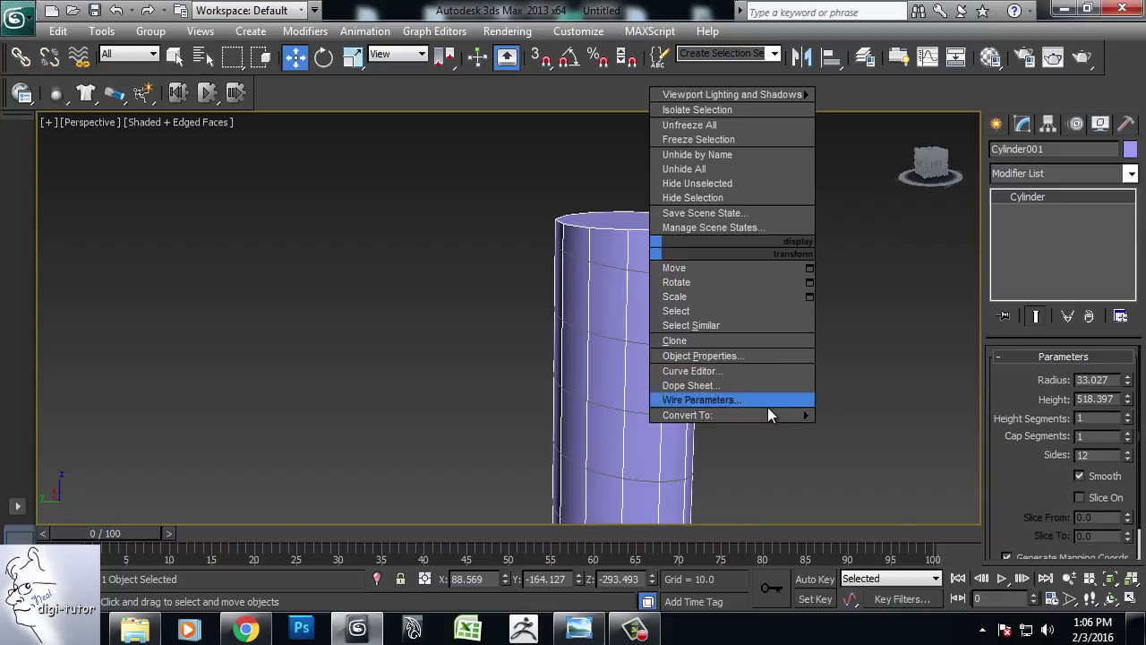
left_click(884, 427)
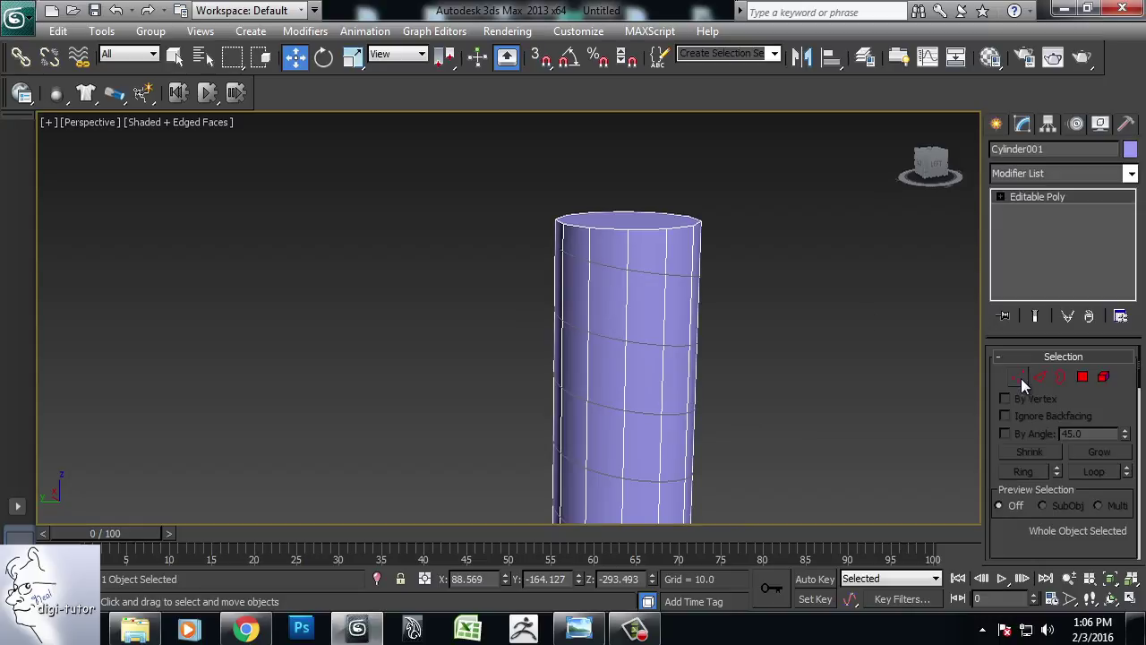
key("1")
scroll(1075, 485, "down", 5)
scroll(1074, 485, "down", 2)
left_click_drag(1092, 548, 1120, 184)
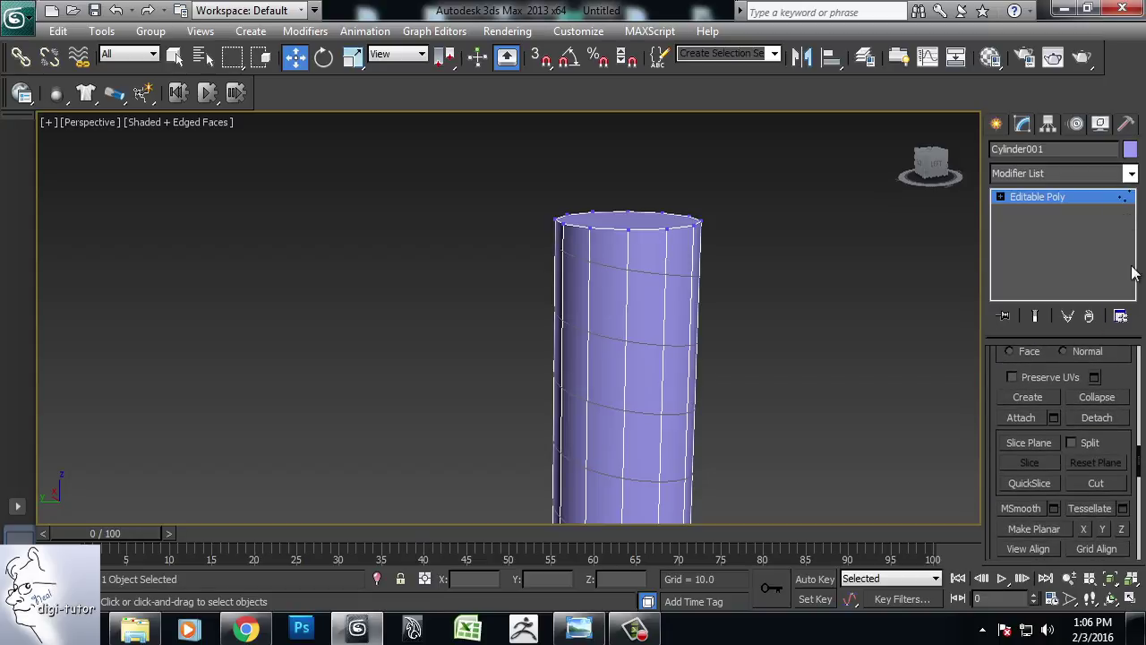
Step: Start a snapped Cut and place the first cut points on the helix at the cylinder's top
left_click(1097, 486)
mouse_move(708, 282)
middle_mouse_down("alt")
mouse_move(728, 299)
mouse_move(783, 280)
mouse_move(530, 100)
middle_mouse_up("alt")
left_click(538, 57)
mouse_move(686, 365)
middle_mouse_down("ctrl+alt")
mouse_move(716, 230)
mouse_move(683, 371)
middle_mouse_up("ctrl+alt")
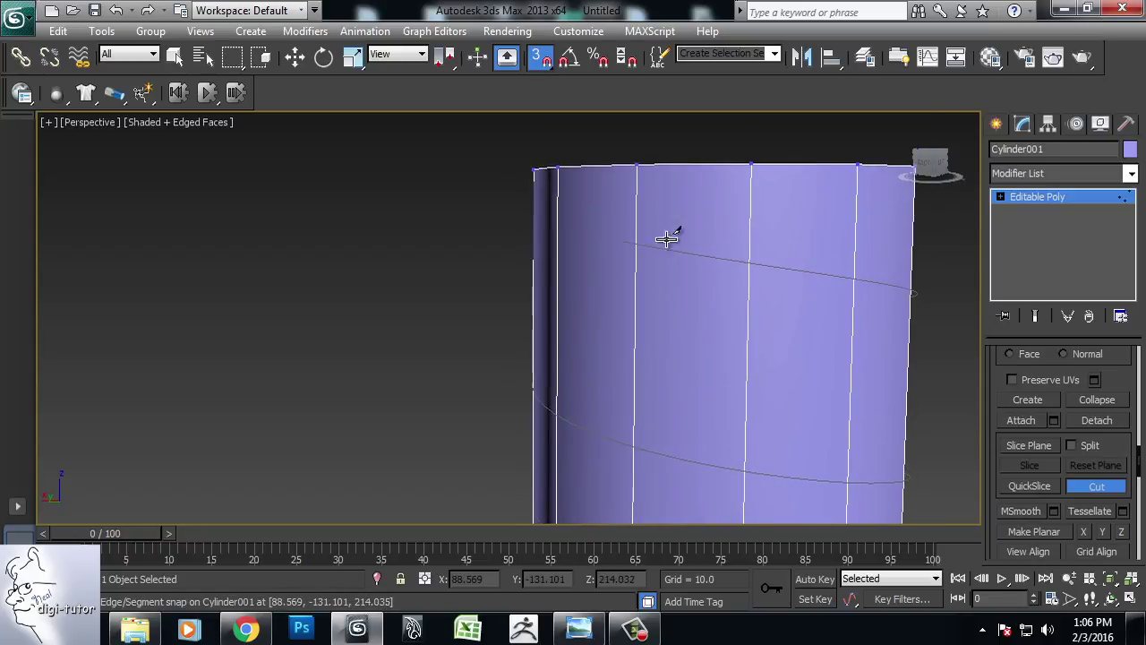
mouse_move(672, 289)
middle_mouse_down()
mouse_move(707, 291)
mouse_move(542, 319)
middle_mouse_up()
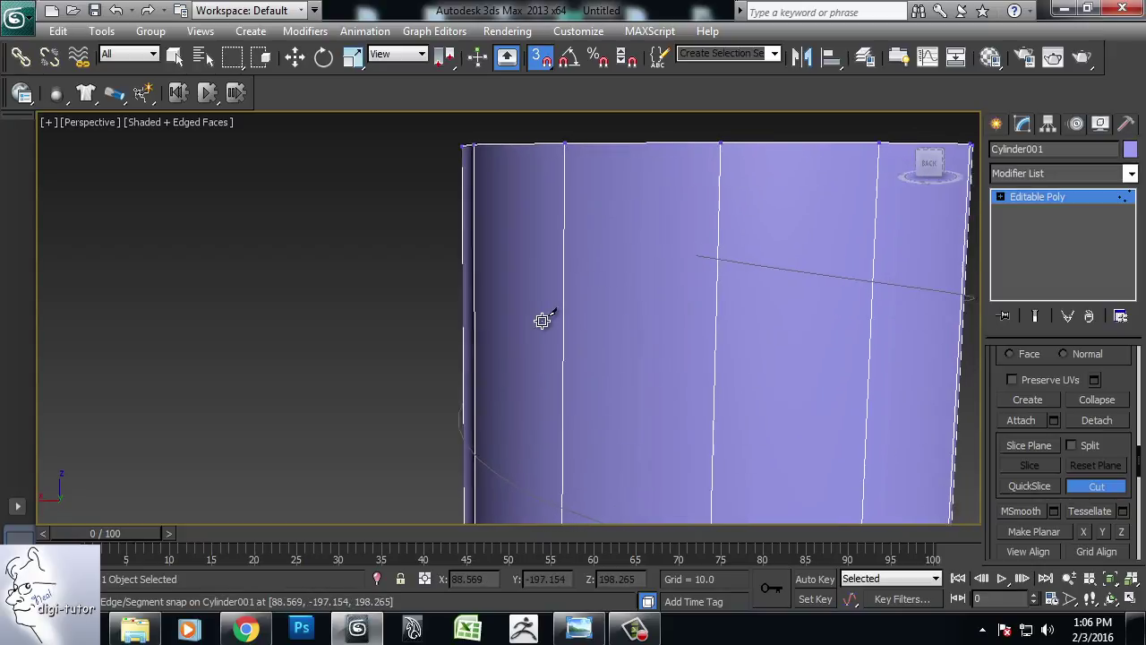
middle_click_drag(723, 300, 683, 289)
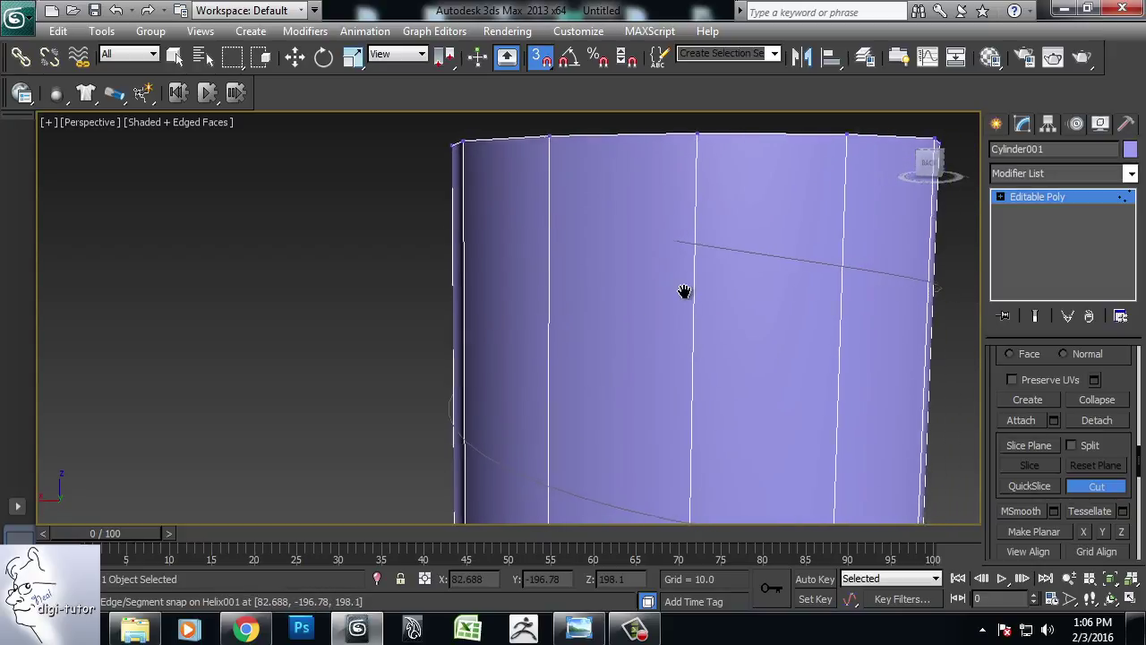
left_click(696, 243)
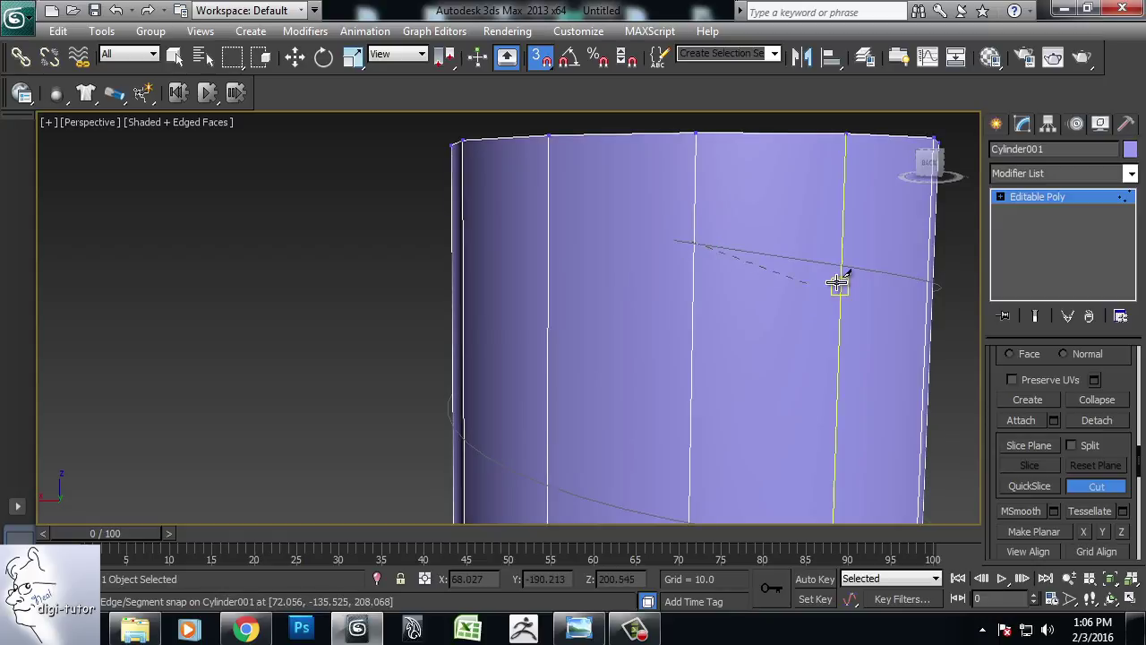
mouse_move(842, 264)
middle_mouse_down("alt")
mouse_move(878, 332)
mouse_move(824, 314)
middle_mouse_up("alt")
mouse_move(774, 266)
middle_mouse_down("alt")
mouse_move(875, 307)
mouse_move(729, 287)
middle_mouse_up("alt")
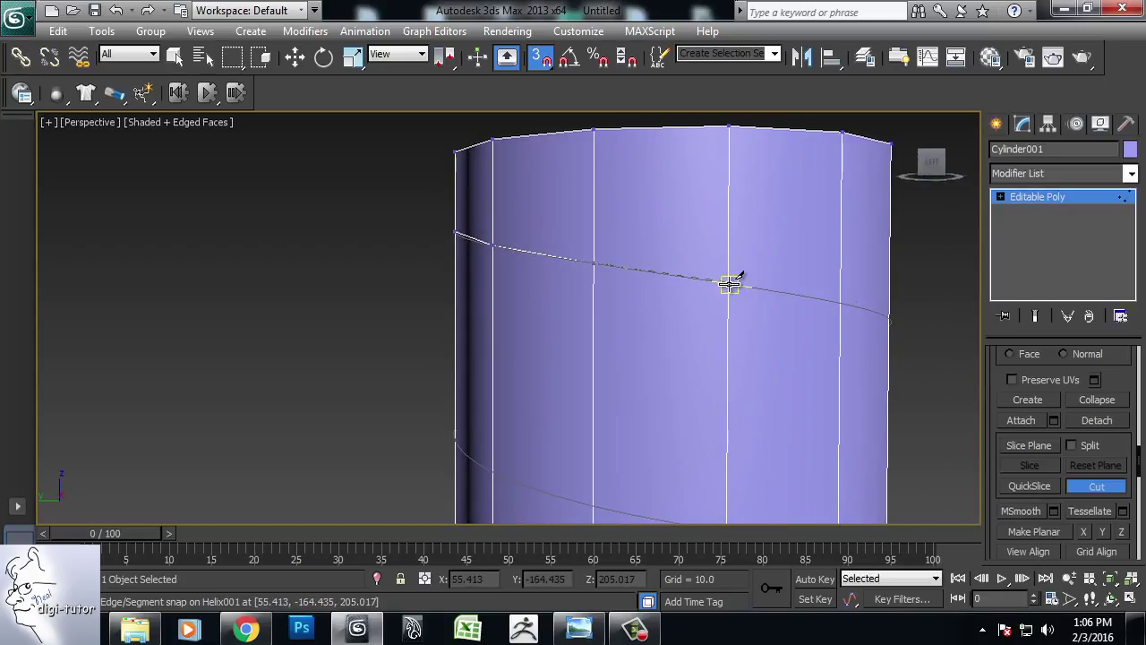
left_click(729, 283)
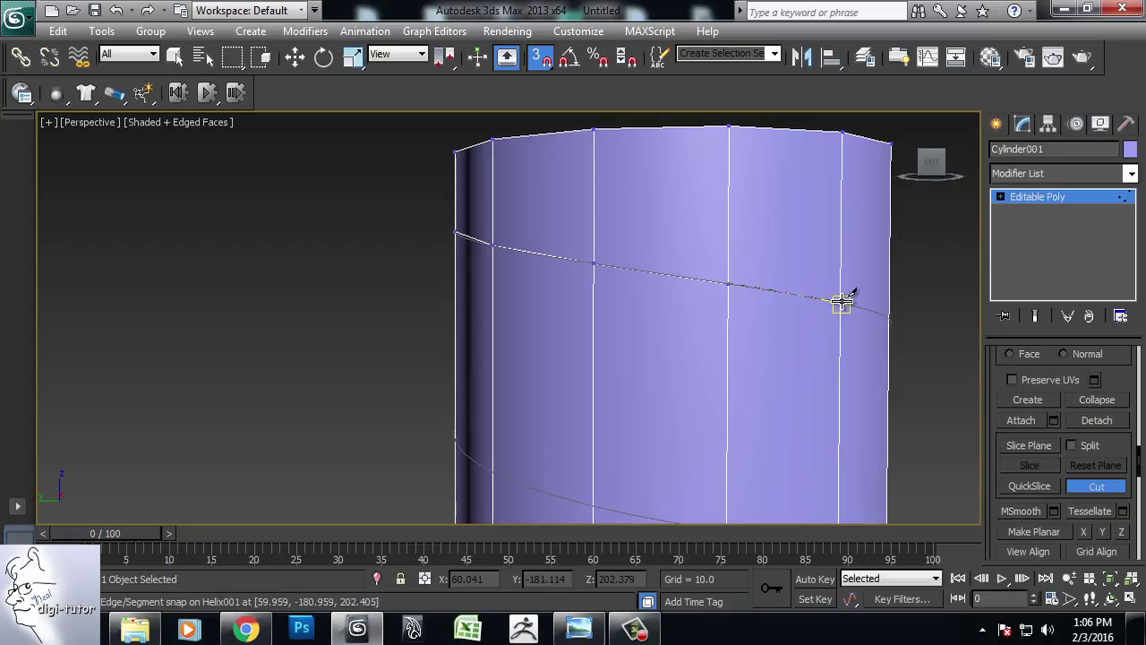
Step: Continue the cut along the next helix loop, viewing the cylinder from above
mouse_move(892, 361)
middle_mouse_down("alt")
mouse_move(703, 302)
mouse_move(724, 358)
mouse_move(654, 319)
middle_mouse_up("alt")
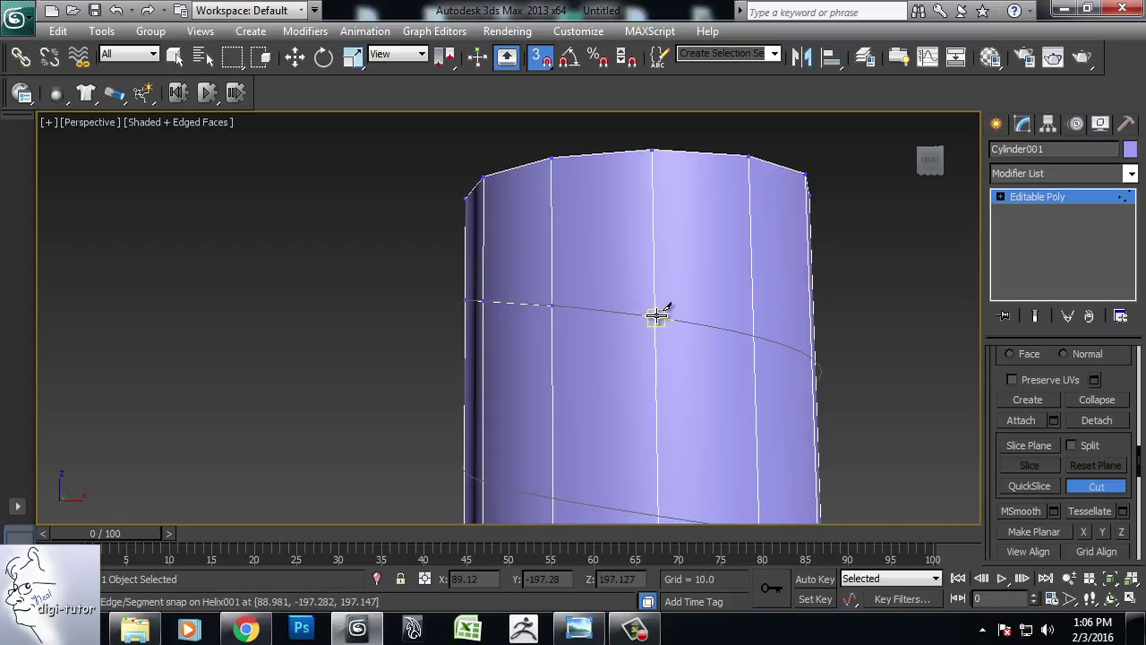
mouse_move(778, 350)
middle_mouse_down("alt")
mouse_move(762, 361)
mouse_move(657, 340)
middle_mouse_up("alt")
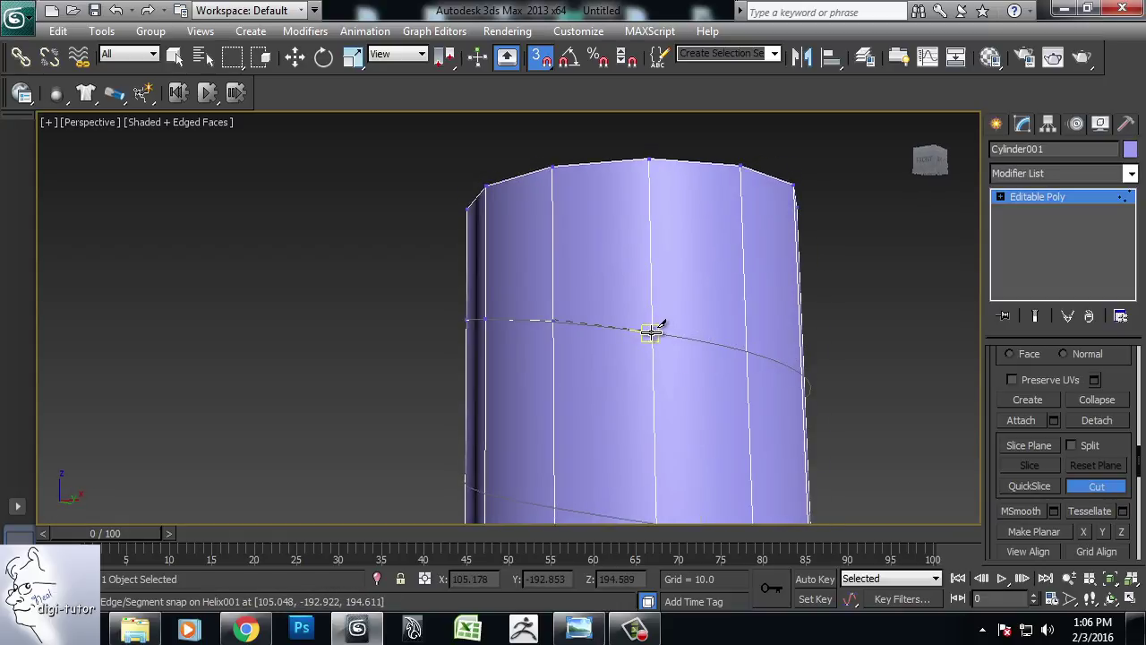
scroll(664, 334, "down", 1)
scroll(658, 353, "down", 2)
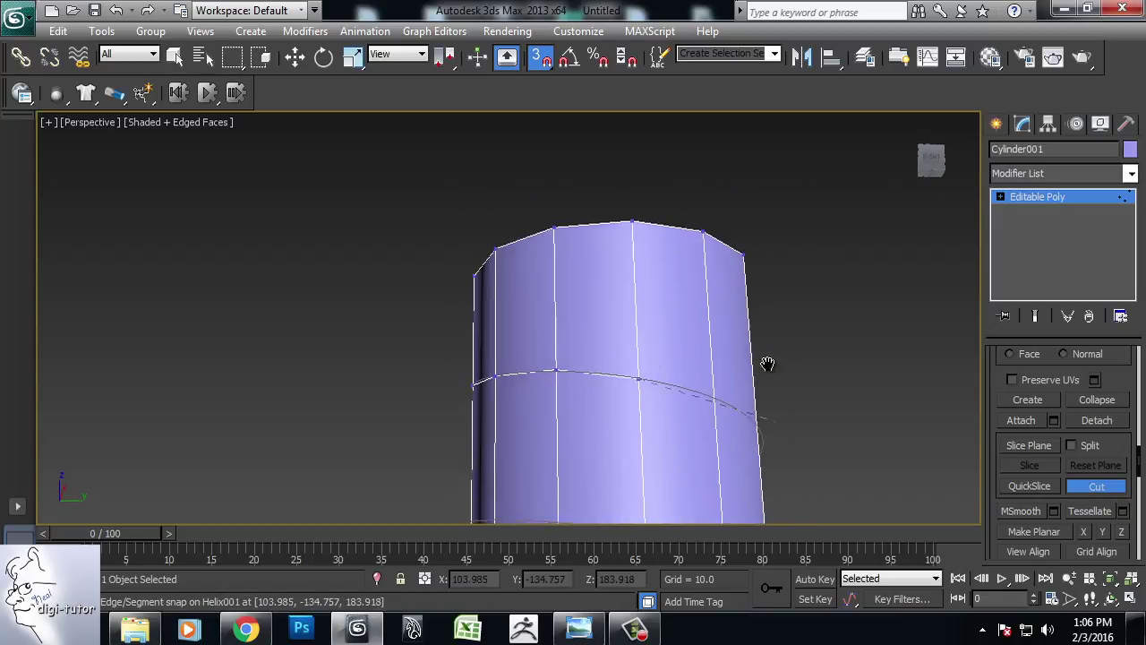
scroll(767, 362, "up", 2)
scroll(818, 364, "down", 1)
middle_click_drag(741, 376, 659, 384, "alt")
middle_click_drag(748, 405, 670, 417, "alt")
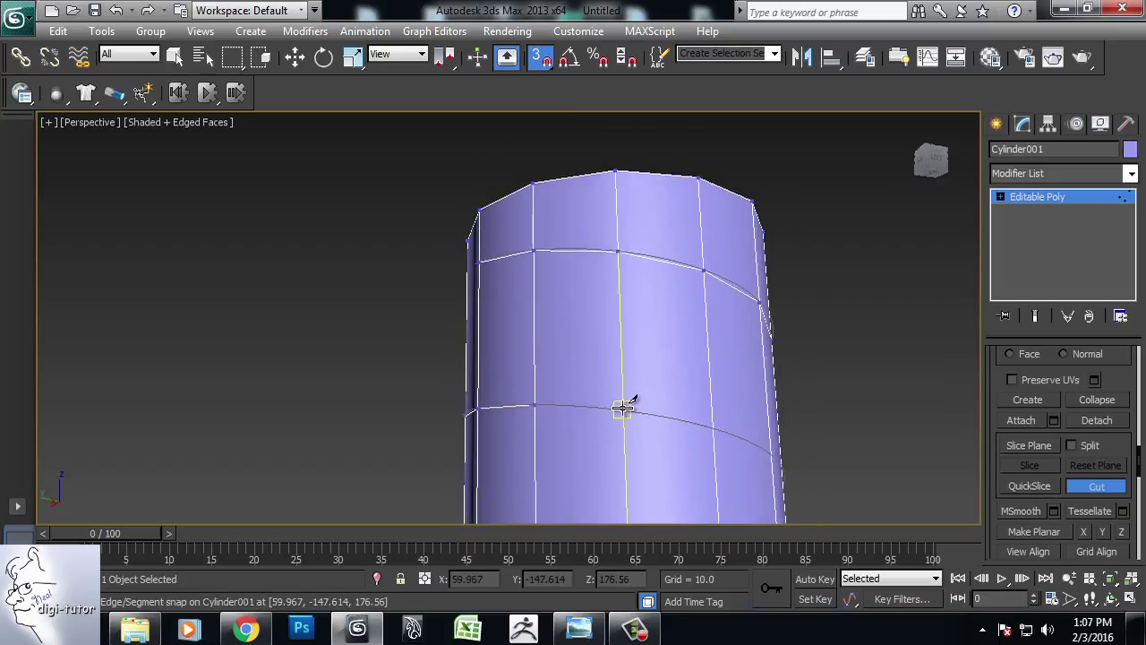
scroll(770, 461, "up", 2)
scroll(680, 376, "up", 2)
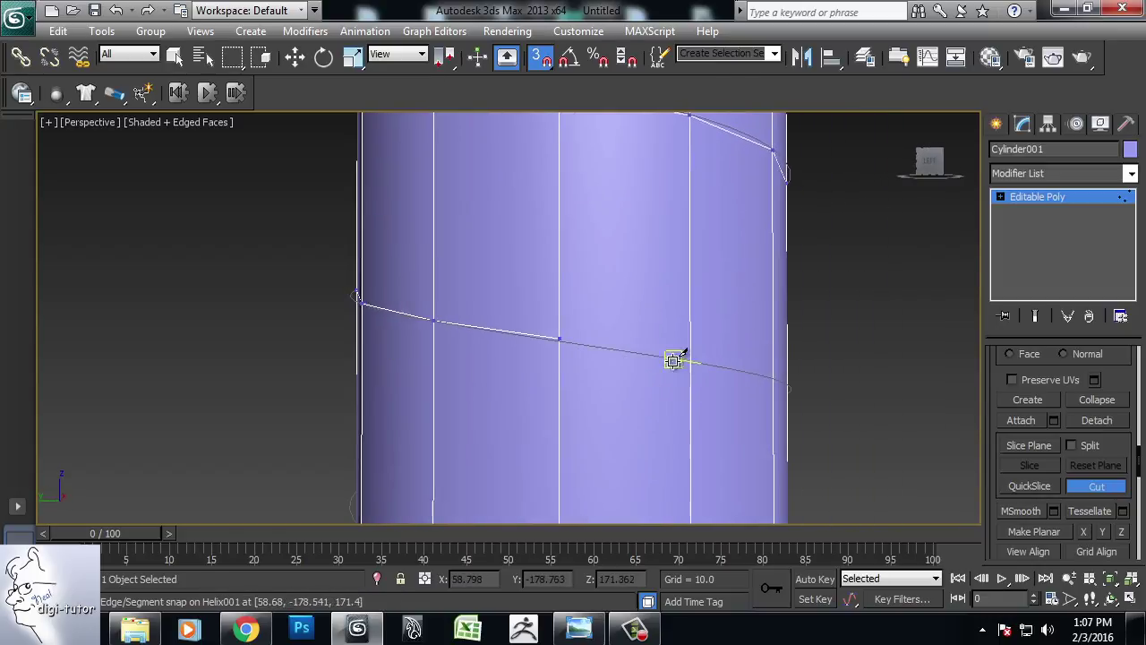
mouse_move(770, 460)
middle_mouse_down("alt")
mouse_move(606, 367)
mouse_move(537, 388)
middle_mouse_up("alt")
mouse_move(680, 459)
middle_mouse_down("alt")
mouse_move(557, 388)
mouse_move(578, 436)
mouse_move(653, 440)
mouse_move(578, 419)
middle_mouse_up("alt")
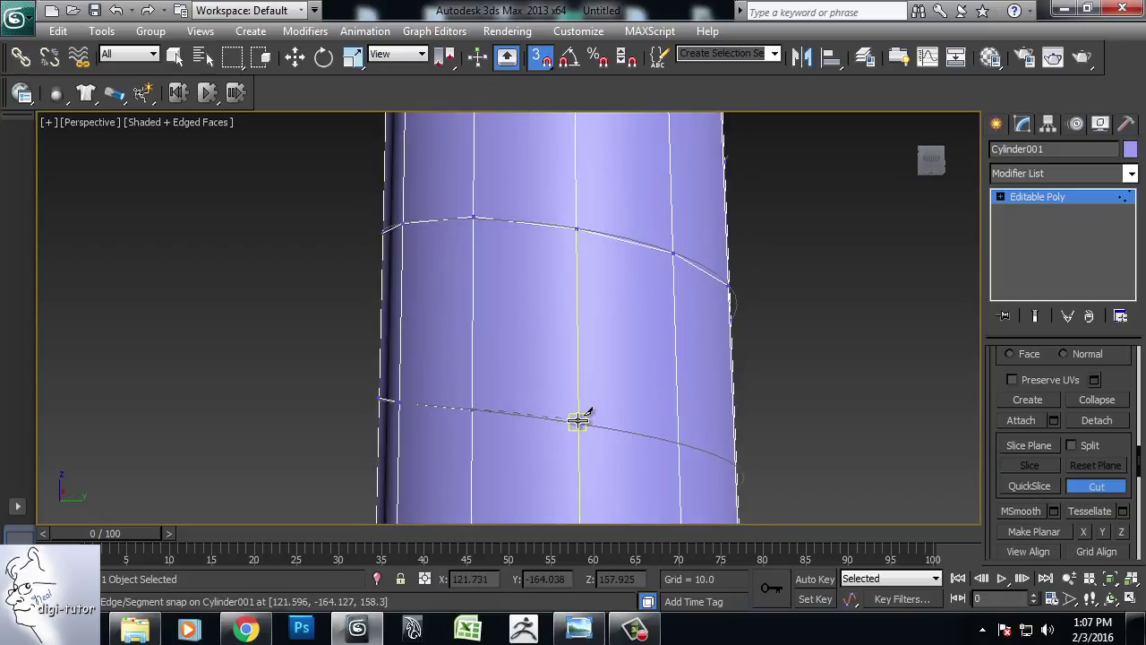
middle_click_drag(686, 486, 567, 435, "alt")
mouse_move(686, 481)
middle_mouse_down("alt")
mouse_move(616, 468)
mouse_move(734, 403)
mouse_move(525, 450)
middle_mouse_up("alt")
left_click(636, 631)
left_click(639, 632)
Step: Orbit around the cylinder to keep following the helix path for the cut
mouse_move(648, 470)
middle_mouse_down("alt")
mouse_move(723, 422)
mouse_move(549, 461)
middle_mouse_up("alt")
mouse_move(747, 478)
middle_mouse_down("alt")
mouse_move(776, 415)
mouse_move(614, 440)
mouse_move(706, 488)
middle_mouse_up("alt")
mouse_move(634, 468)
middle_mouse_down("alt")
mouse_move(749, 301)
mouse_move(629, 356)
middle_mouse_up("alt")
mouse_move(785, 358)
middle_mouse_down("alt")
mouse_move(764, 392)
mouse_move(619, 370)
middle_mouse_up("alt")
middle_click_drag(737, 383, 657, 404, "alt")
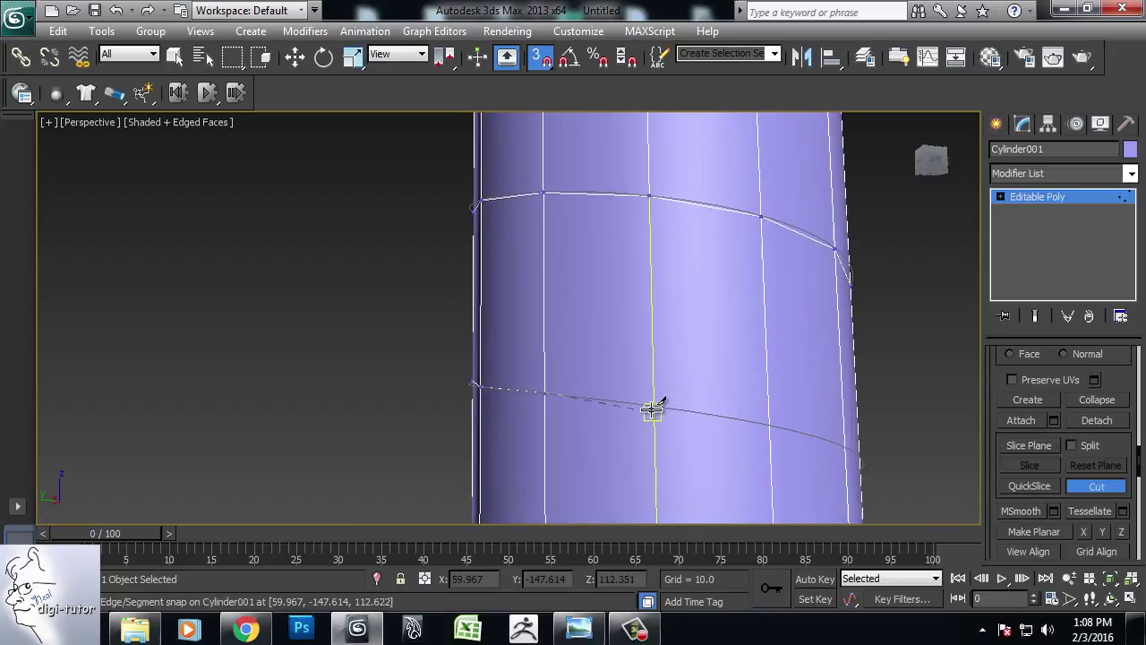
mouse_move(758, 438)
middle_mouse_down("alt")
mouse_move(658, 421)
mouse_move(614, 429)
mouse_move(661, 480)
middle_mouse_up("alt")
mouse_move(750, 487)
middle_mouse_down("alt")
mouse_move(627, 474)
mouse_move(650, 542)
mouse_move(673, 410)
middle_mouse_up("alt")
mouse_move(694, 432)
middle_mouse_down("alt")
mouse_move(737, 461)
mouse_move(655, 440)
middle_mouse_up("alt")
middle_click_drag(832, 477, 646, 450, "alt")
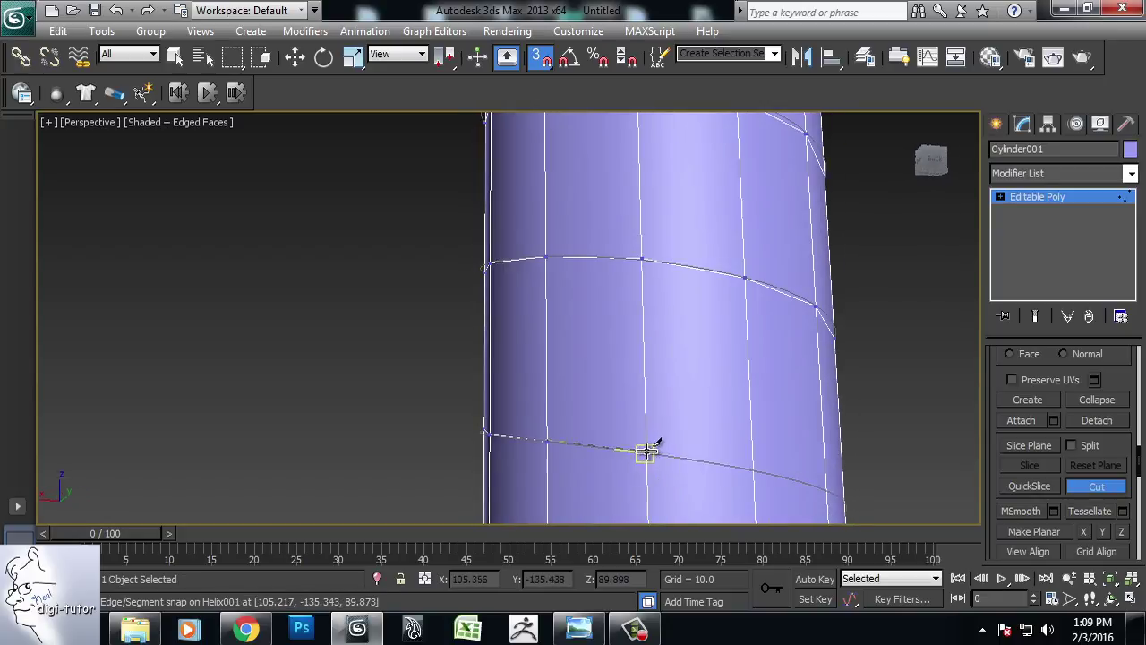
middle_click_drag(846, 512, 588, 463, "alt")
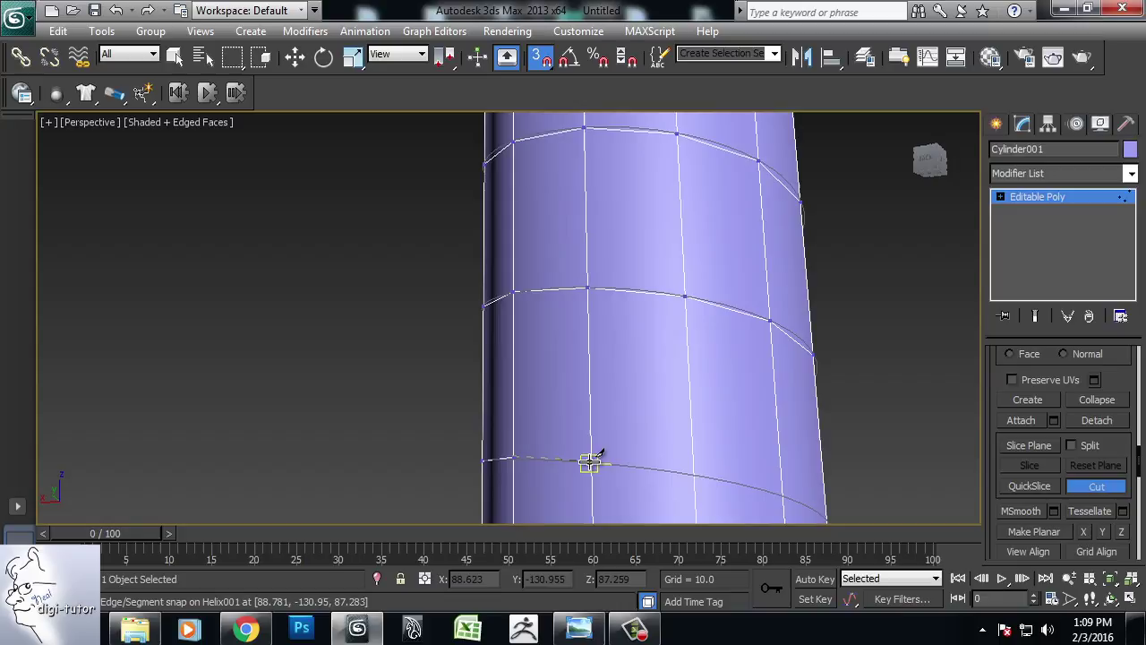
middle_click_drag(776, 486, 630, 421, "alt")
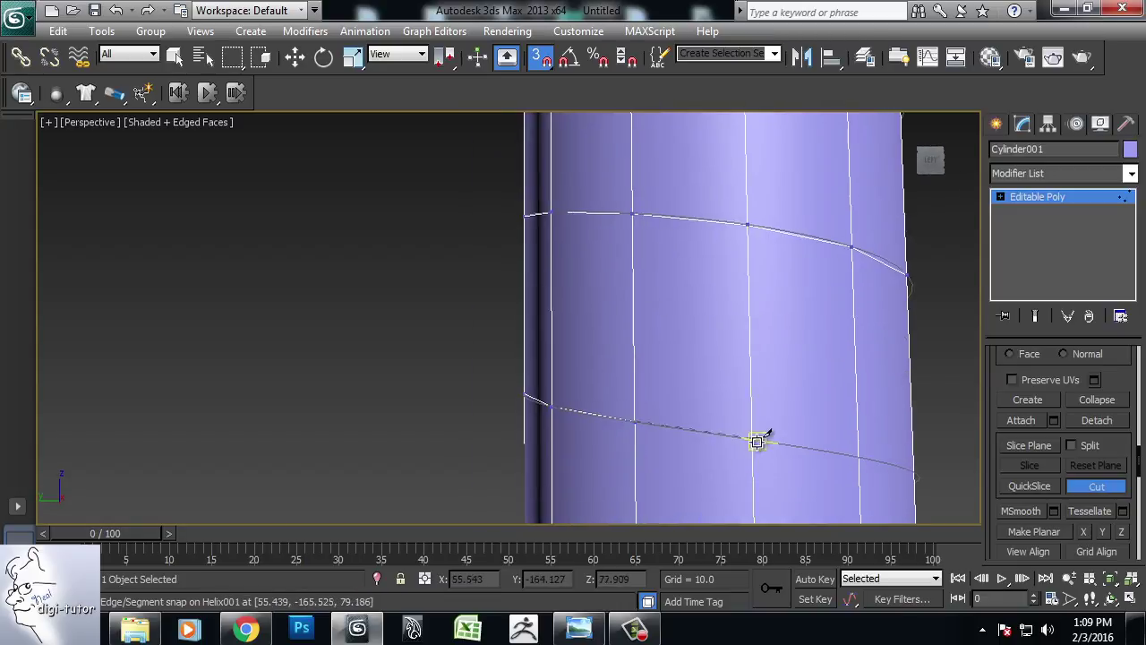
middle_click_drag(857, 456, 668, 456, "alt")
middle_click_drag(844, 504, 655, 441, "alt")
mouse_move(768, 457)
middle_mouse_down("alt")
mouse_move(652, 453)
mouse_move(666, 470)
mouse_move(702, 457)
mouse_move(660, 469)
mouse_move(742, 475)
mouse_move(826, 435)
middle_mouse_up("alt")
middle_click_drag(883, 458, 641, 436, "alt")
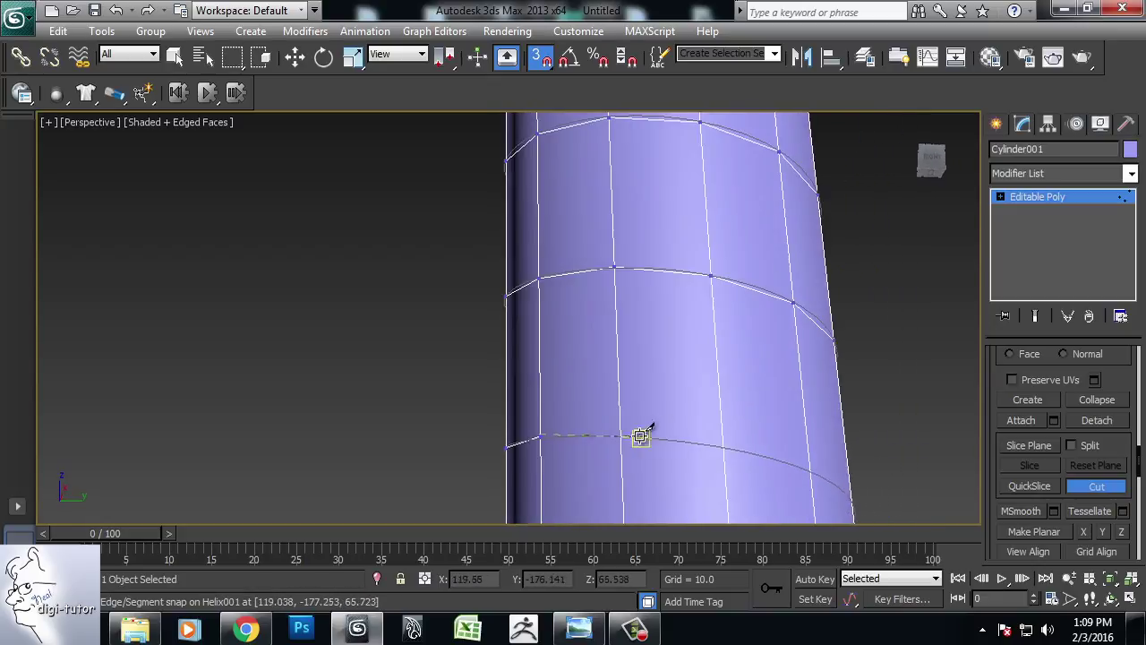
mouse_move(809, 470)
middle_mouse_down("alt")
mouse_move(760, 218)
mouse_move(796, 254)
middle_mouse_up("alt")
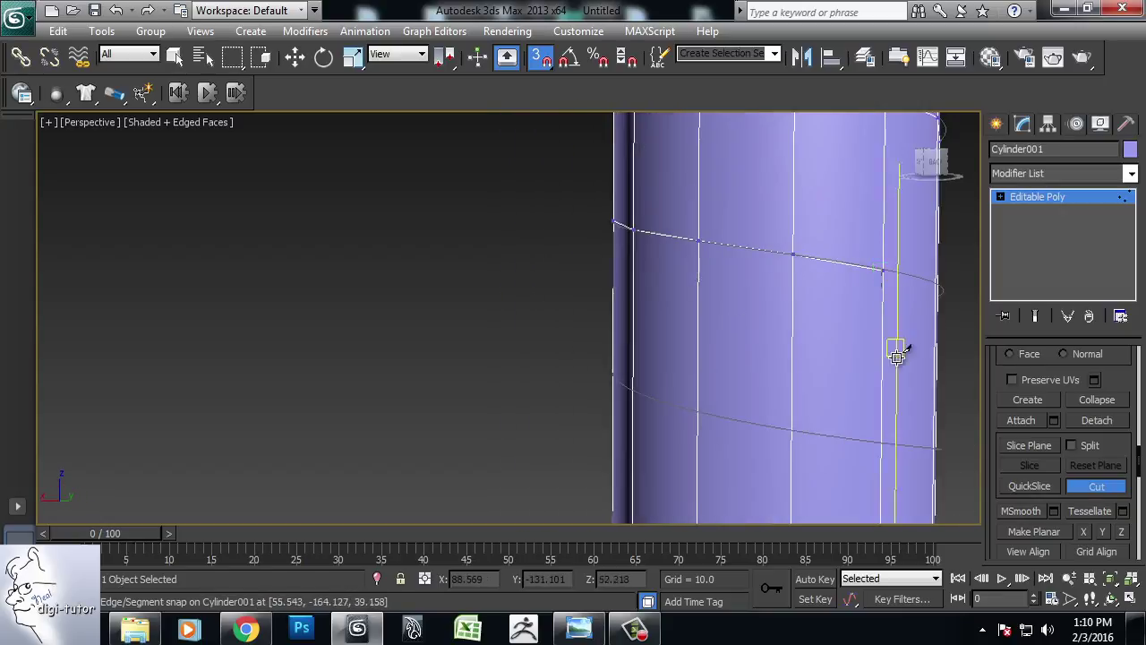
middle_click_drag(896, 350, 754, 266, "alt")
mouse_move(850, 281)
middle_mouse_down("alt")
mouse_move(772, 301)
mouse_move(775, 361)
middle_mouse_up("alt")
mouse_move(857, 358)
middle_mouse_down("alt")
mouse_move(768, 341)
mouse_move(793, 397)
mouse_move(857, 409)
mouse_move(775, 377)
mouse_move(788, 388)
middle_mouse_up("alt")
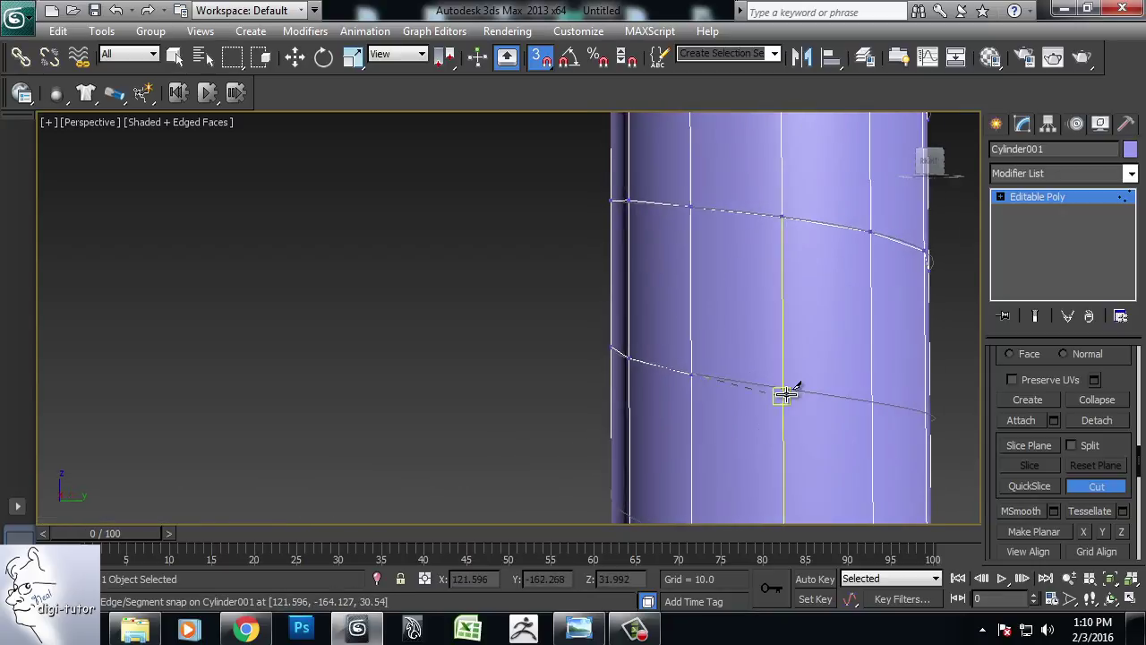
middle_click_drag(872, 402, 784, 416, "alt")
mouse_move(872, 467)
middle_mouse_down("alt")
mouse_move(879, 452)
mouse_move(775, 456)
mouse_move(759, 479)
mouse_move(660, 286)
middle_mouse_up("alt")
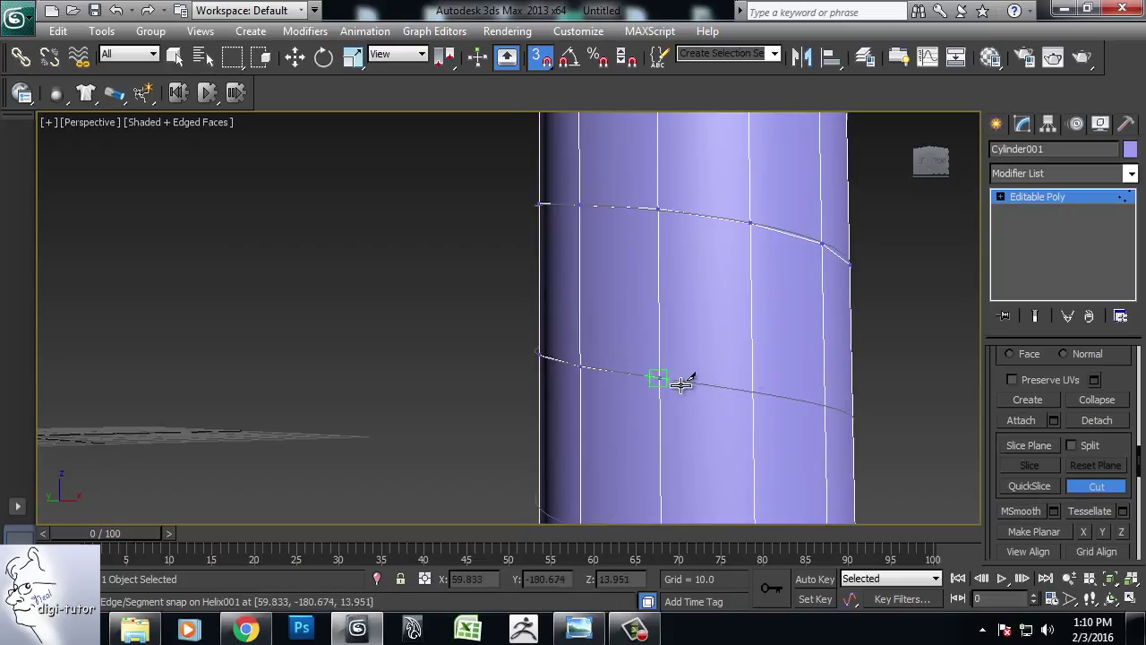
mouse_move(780, 450)
middle_mouse_down("alt")
mouse_move(716, 389)
mouse_move(701, 426)
mouse_move(768, 439)
mouse_move(674, 474)
middle_mouse_up("alt")
Step: Place further cut points along the helix, including one on a ring vertex
left_click(762, 490)
scroll(754, 335, "up", 3)
middle_click_drag(743, 484, 842, 383)
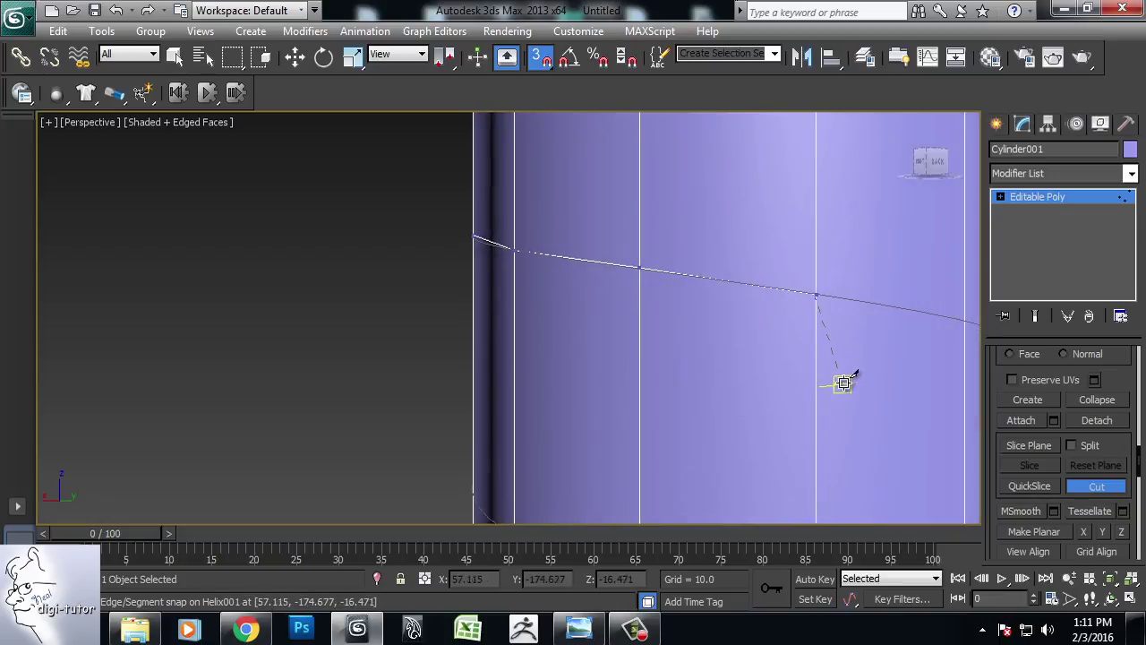
scroll(842, 383, "down", 3)
mouse_move(664, 339)
middle_mouse_down("alt")
mouse_move(669, 353)
mouse_move(635, 373)
middle_mouse_up("alt")
mouse_move(740, 406)
middle_mouse_down("alt")
mouse_move(727, 394)
mouse_move(734, 442)
mouse_move(660, 440)
mouse_move(737, 355)
mouse_move(737, 392)
mouse_move(673, 405)
mouse_move(686, 410)
mouse_move(690, 448)
mouse_move(754, 460)
mouse_move(722, 501)
mouse_move(622, 442)
mouse_move(621, 467)
middle_mouse_up("alt")
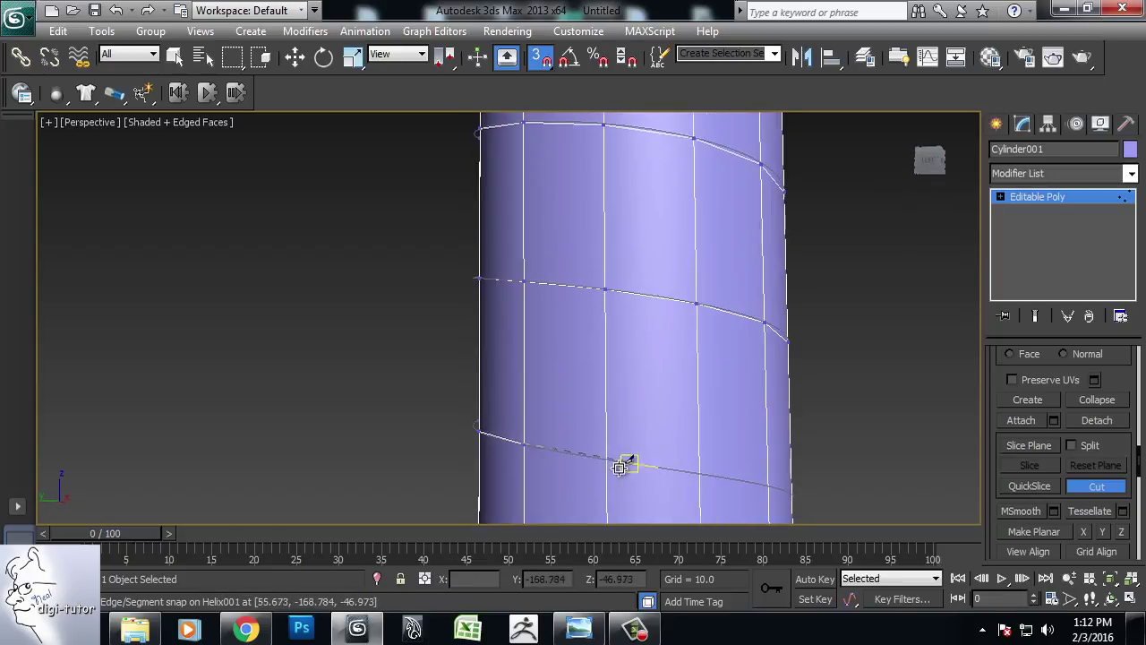
mouse_move(701, 472)
middle_mouse_down("alt")
mouse_move(644, 382)
mouse_move(737, 443)
mouse_move(591, 439)
middle_mouse_up("alt")
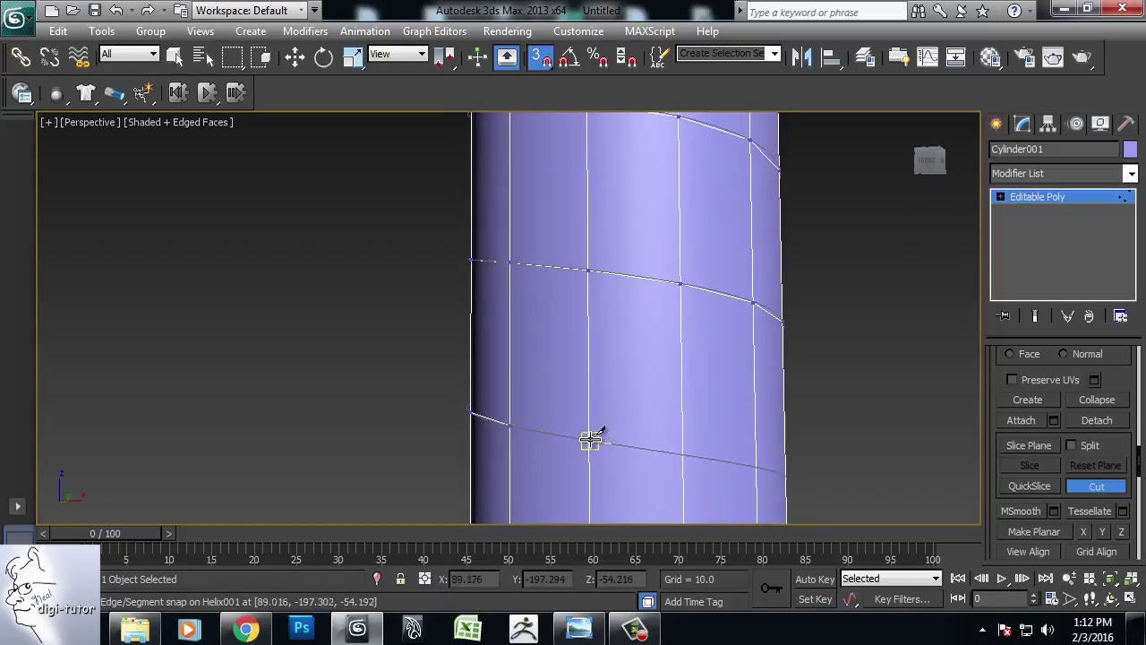
mouse_move(675, 466)
middle_mouse_down("alt")
mouse_move(618, 450)
mouse_move(690, 468)
mouse_move(647, 468)
mouse_move(600, 428)
middle_mouse_up("alt")
mouse_move(694, 436)
middle_mouse_down("alt")
mouse_move(647, 468)
mouse_move(606, 453)
mouse_move(684, 470)
middle_mouse_up("alt")
scroll(684, 470, "up", 2)
mouse_move(754, 421)
middle_mouse_down("alt")
mouse_move(678, 396)
mouse_move(645, 405)
middle_mouse_up("alt")
mouse_move(715, 447)
middle_mouse_down("alt")
mouse_move(726, 463)
mouse_move(660, 435)
mouse_move(584, 427)
mouse_move(686, 407)
mouse_move(676, 433)
middle_mouse_up("alt")
left_click(584, 427)
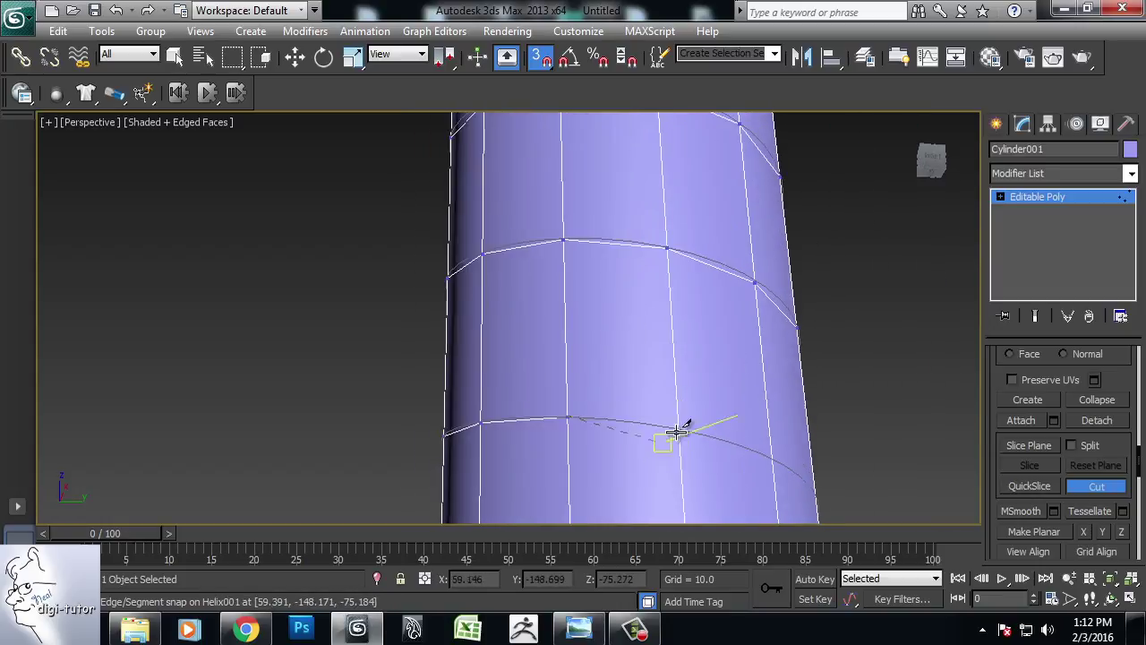
Step: Carry the cut down to the helix's lowest coils and review the finished spiral edges
mouse_move(743, 449)
middle_mouse_down("alt")
mouse_move(671, 409)
mouse_move(686, 435)
mouse_move(644, 448)
mouse_move(843, 315)
mouse_move(771, 439)
middle_mouse_up("alt")
mouse_move(673, 408)
middle_mouse_down("alt")
mouse_move(675, 452)
mouse_move(690, 442)
mouse_move(690, 456)
mouse_move(653, 460)
mouse_move(673, 498)
mouse_move(767, 384)
mouse_move(609, 392)
mouse_move(675, 402)
mouse_move(652, 431)
mouse_move(714, 399)
mouse_move(653, 432)
mouse_move(734, 439)
mouse_move(611, 455)
middle_mouse_up("alt")
mouse_move(698, 464)
middle_mouse_down("alt")
mouse_move(686, 361)
mouse_move(658, 378)
middle_mouse_up("alt")
mouse_move(771, 426)
middle_mouse_down("alt")
mouse_move(788, 409)
mouse_move(701, 414)
mouse_move(716, 373)
mouse_move(673, 390)
mouse_move(749, 332)
mouse_move(653, 340)
mouse_move(719, 403)
mouse_move(752, 341)
mouse_move(683, 363)
middle_mouse_up("alt")
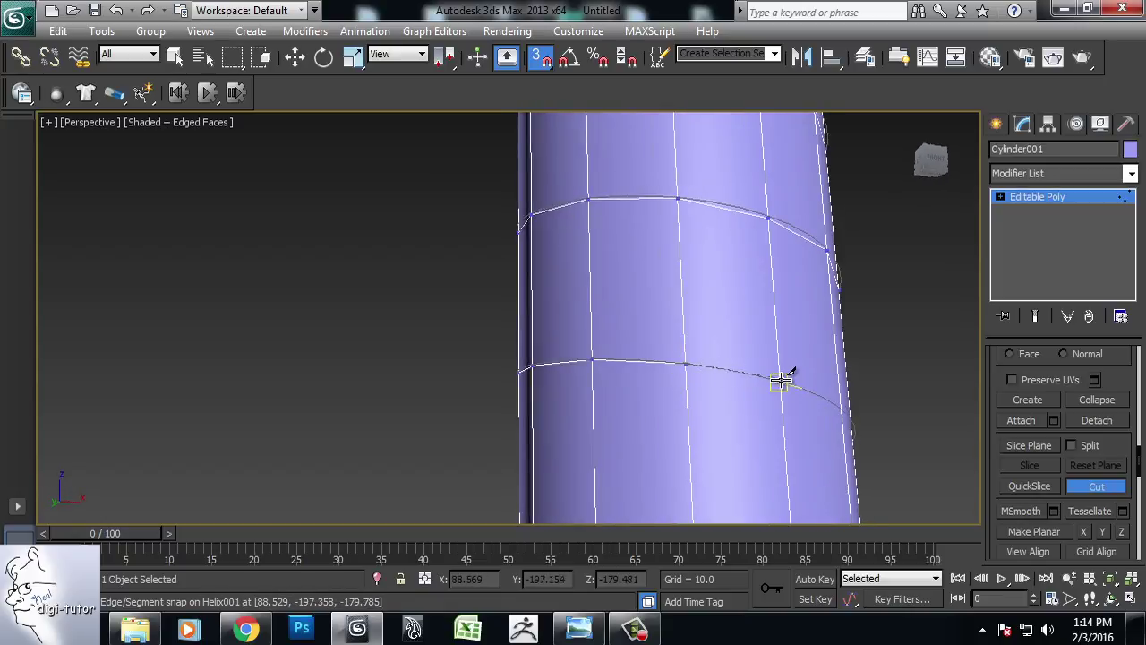
middle_click_drag(780, 379, 681, 407, "alt")
mouse_move(774, 444)
middle_mouse_down("alt")
mouse_move(716, 424)
mouse_move(724, 456)
mouse_move(661, 433)
mouse_move(770, 439)
mouse_move(704, 418)
middle_mouse_up("alt")
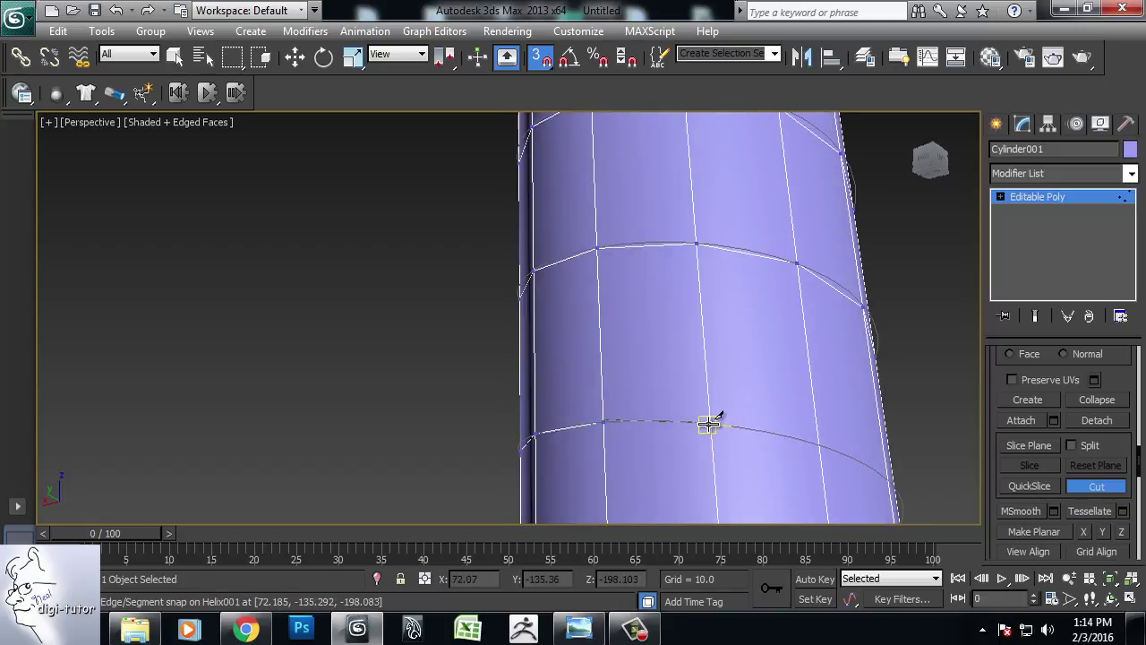
mouse_move(818, 443)
middle_mouse_down("alt")
mouse_move(814, 159)
mouse_move(767, 328)
mouse_move(681, 312)
mouse_move(767, 248)
mouse_move(669, 262)
middle_mouse_up("alt")
middle_click_drag(753, 293, 690, 282, "alt")
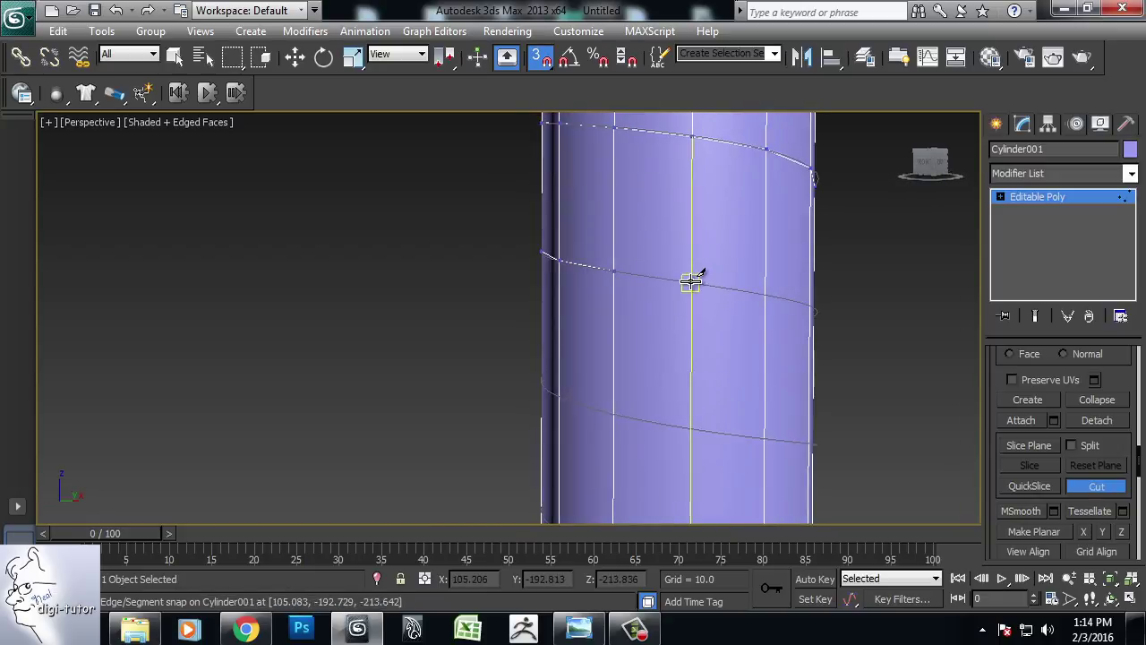
mouse_move(766, 294)
middle_mouse_down("alt")
mouse_move(674, 302)
mouse_move(709, 349)
middle_mouse_up("alt")
middle_click_drag(781, 340, 708, 363, "alt")
mouse_move(778, 434)
middle_mouse_down("alt")
mouse_move(761, 383)
mouse_move(721, 456)
middle_mouse_up("alt")
scroll(809, 421, "down", 3)
mouse_move(683, 335)
middle_mouse_down("alt")
mouse_move(670, 341)
mouse_move(734, 390)
mouse_move(594, 366)
mouse_move(768, 409)
mouse_move(601, 378)
mouse_move(643, 399)
mouse_move(645, 414)
mouse_move(589, 438)
mouse_move(643, 455)
middle_mouse_up("alt")
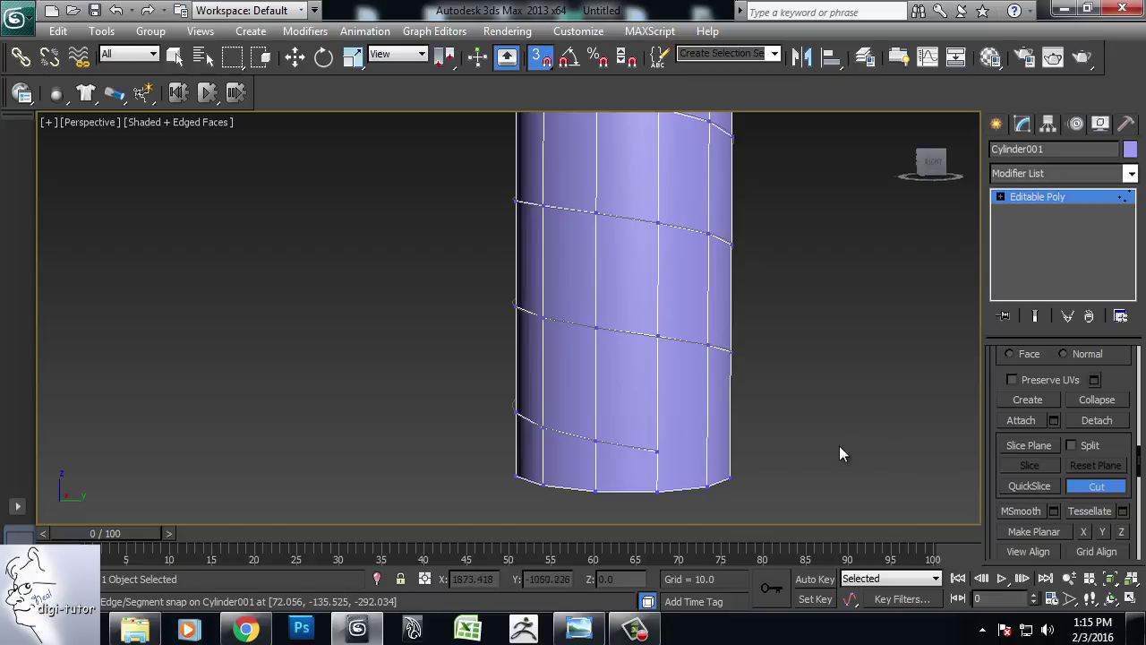
middle_click_drag(886, 433, 824, 418, "alt")
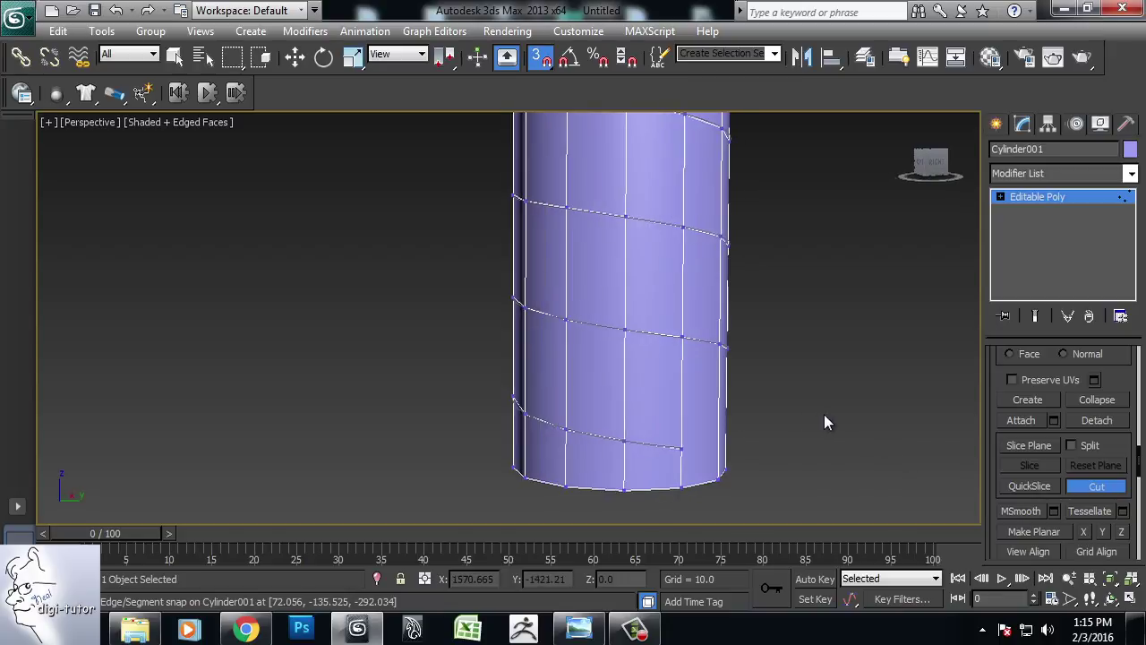
Step: Exit the Cut tool and turn snapping off
left_click(1096, 486)
middle_click_drag(789, 319, 772, 376, "alt")
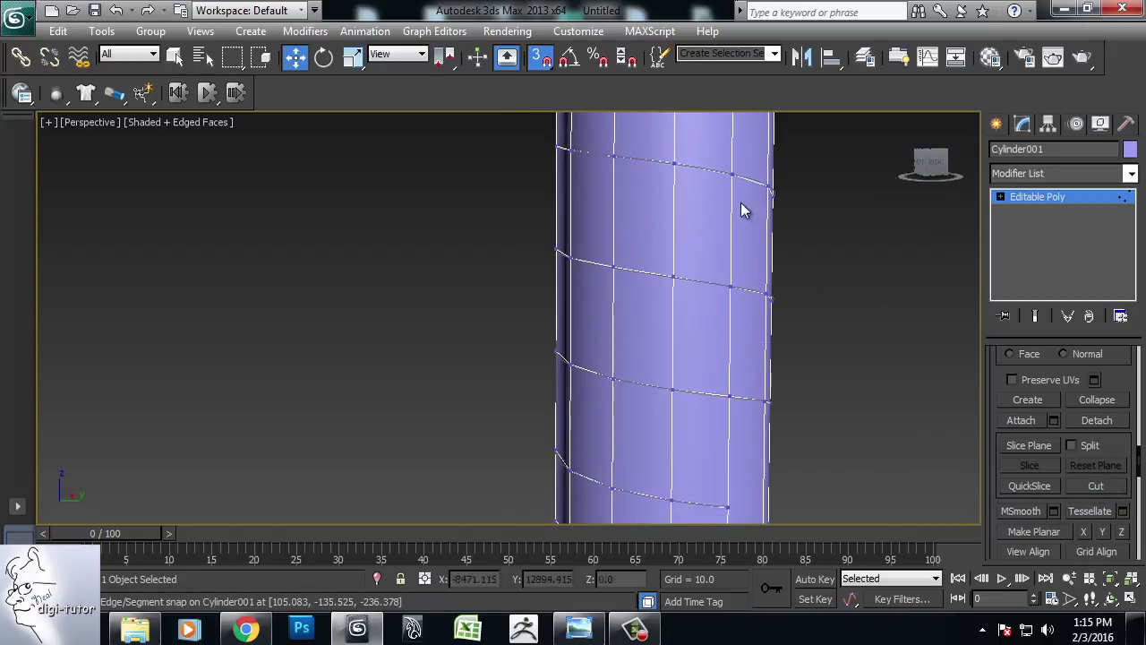
left_click(540, 59)
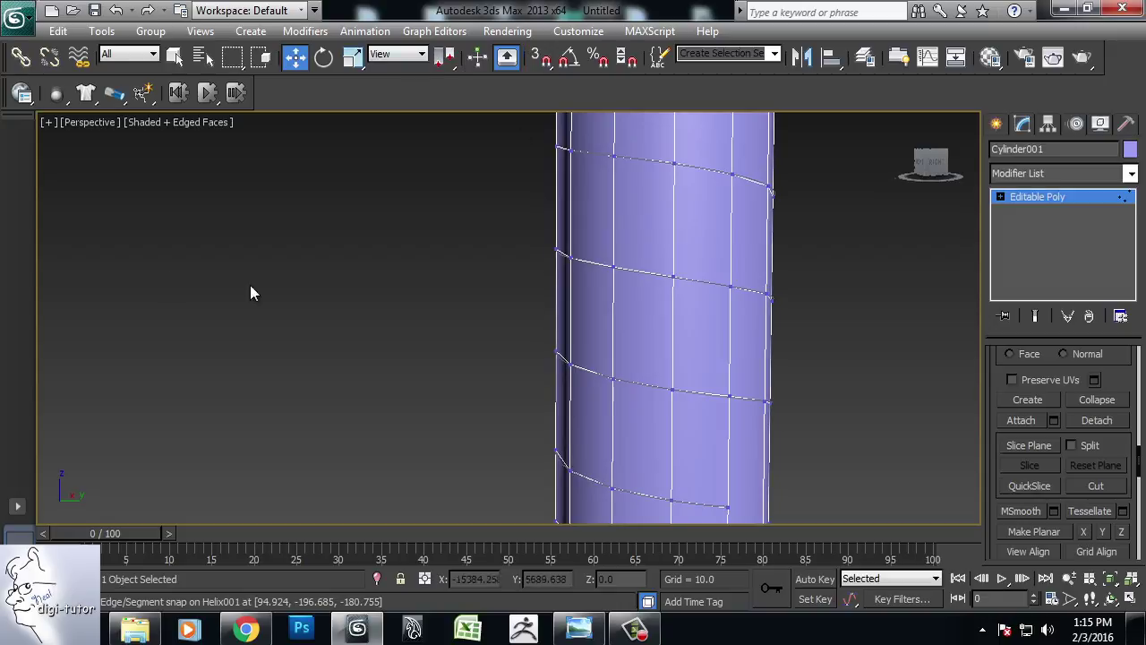
Step: Restrict selection to Shapes, select Helix001 and hide it
left_click(134, 54)
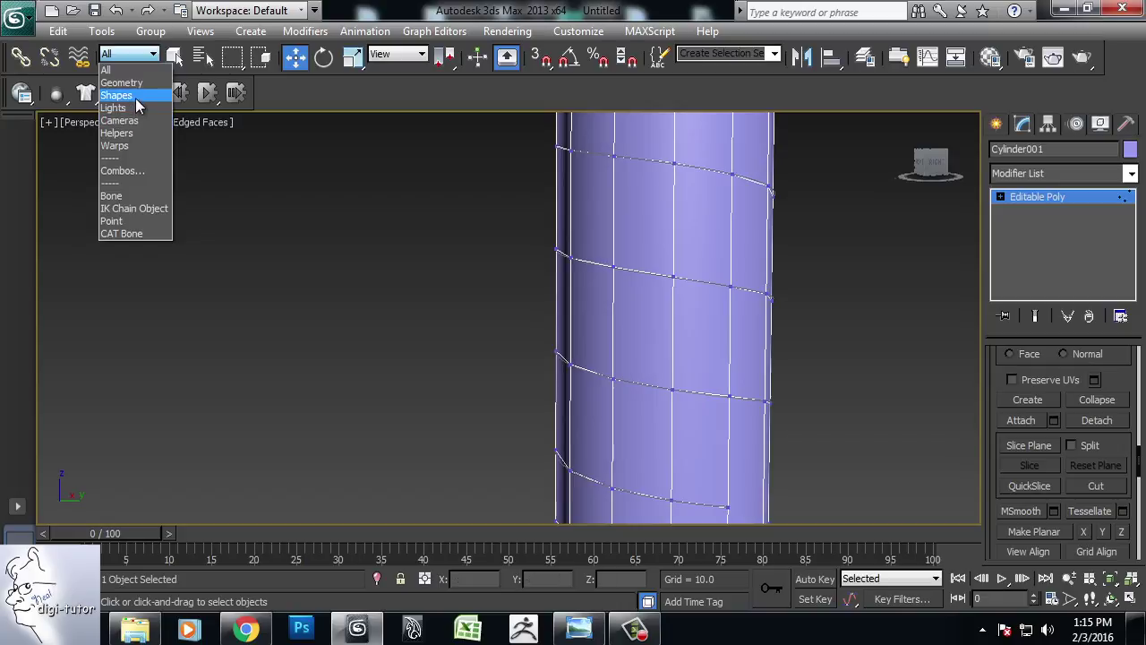
left_click(135, 96)
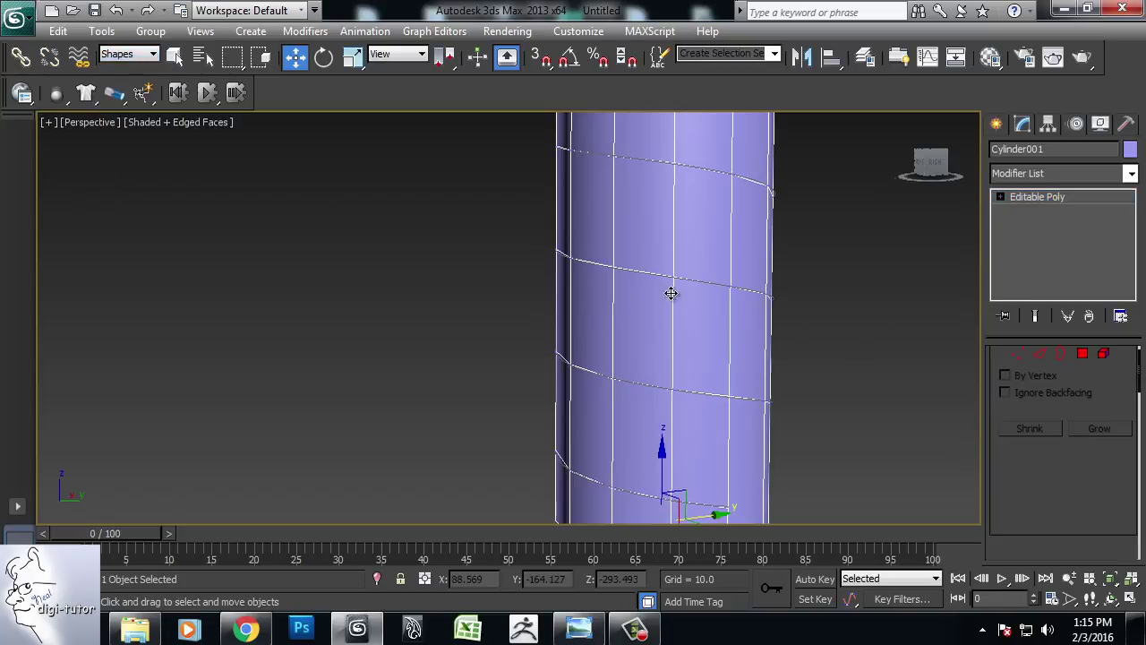
left_click(696, 281)
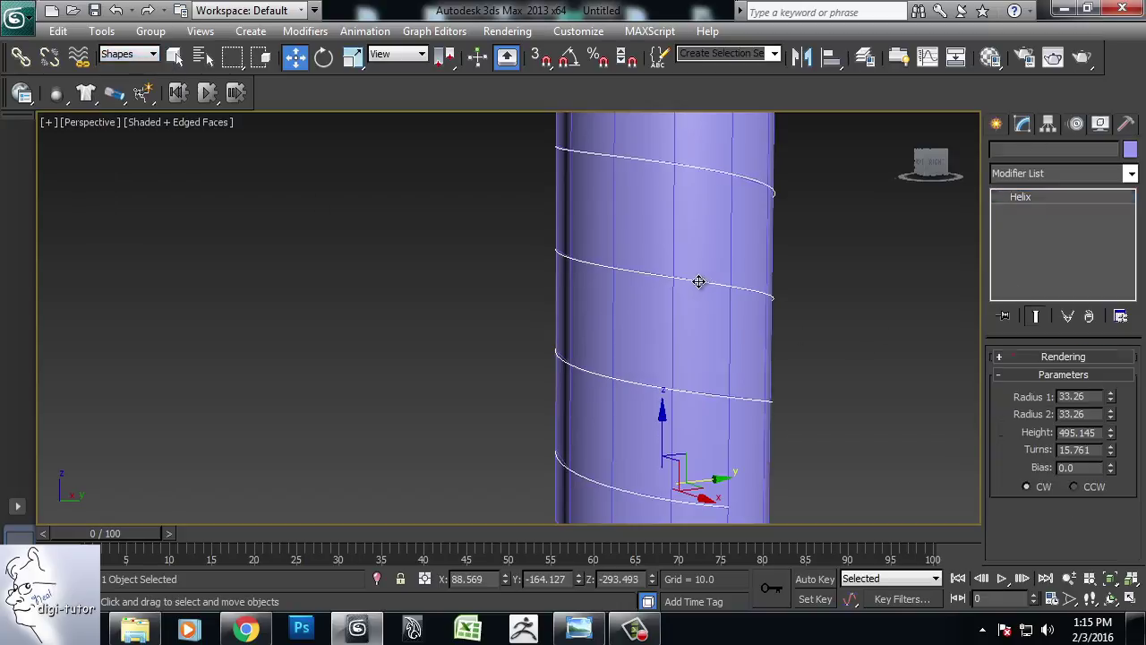
right_click(814, 383)
left_click(873, 325)
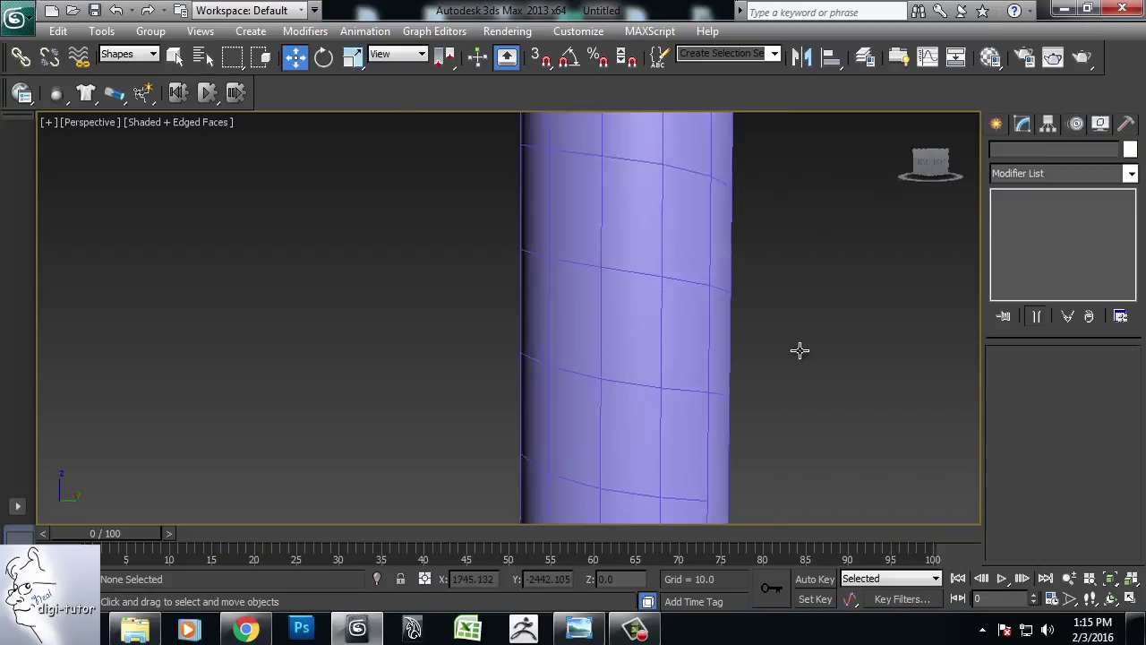
scroll(799, 350, "down", 3)
scroll(587, 371, "down", 2)
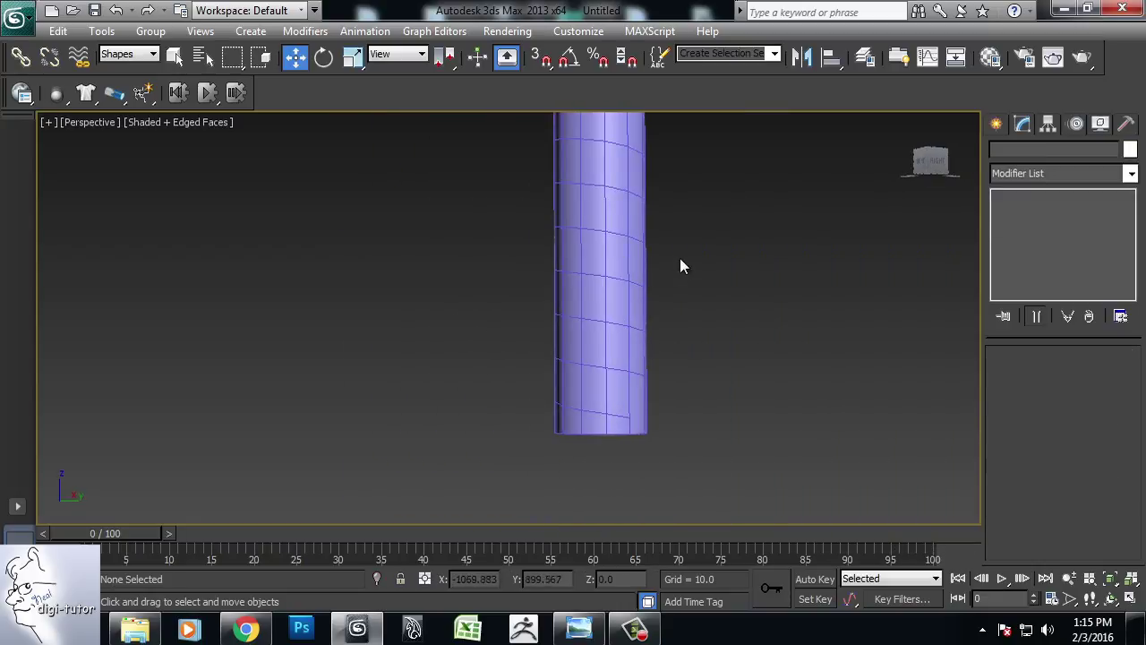
Step: Set the selection filter back to All and select Cylinder001, orbiting around it
left_click(128, 53)
left_click(116, 66)
left_click(626, 274)
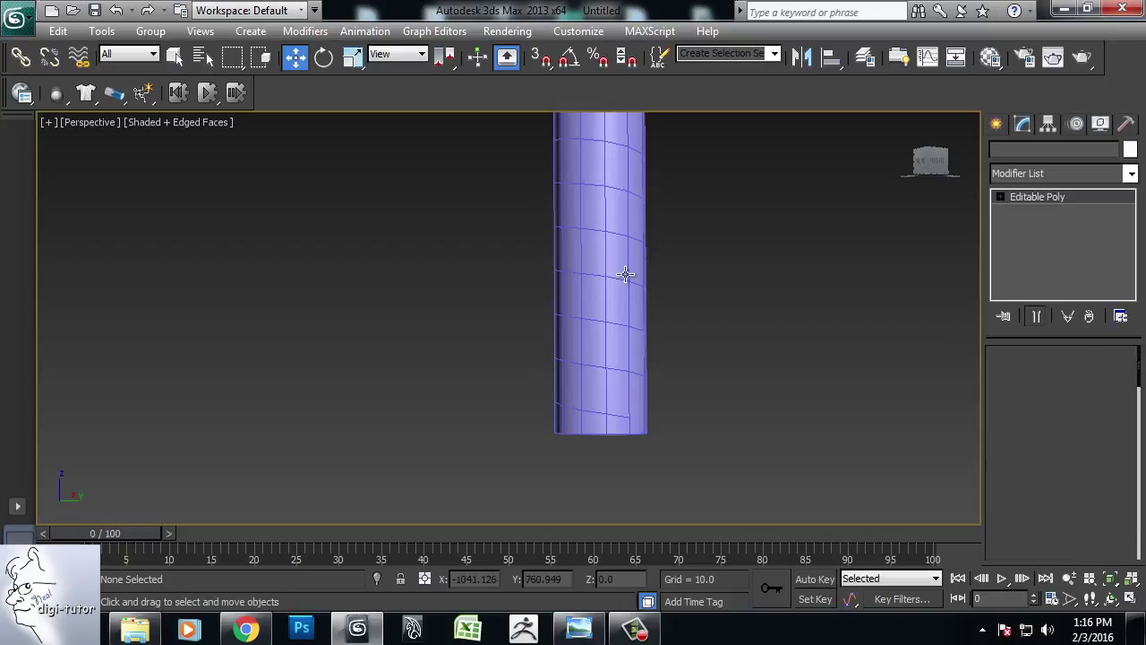
scroll(626, 274, "down", 3)
mouse_move(503, 410)
middle_mouse_down("alt")
mouse_move(473, 368)
mouse_move(741, 445)
middle_mouse_up("alt")
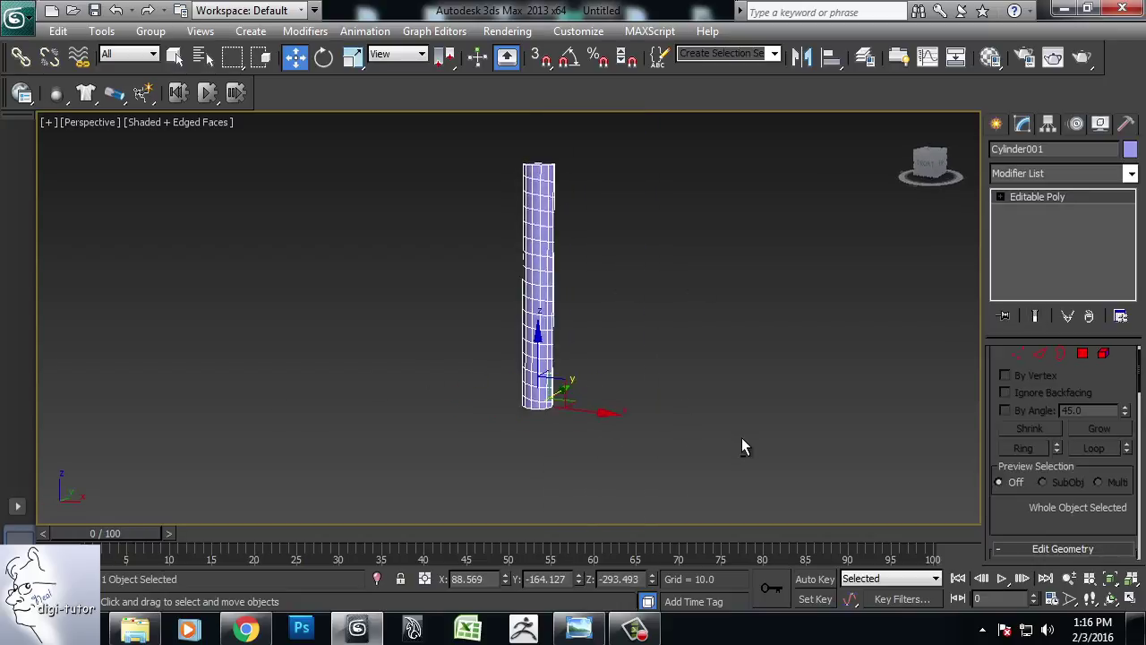
scroll(724, 423, "up", 2)
mouse_move(588, 394)
middle_mouse_down("alt")
mouse_move(814, 369)
mouse_move(1021, 368)
middle_mouse_up("alt")
Step: Switch Cylinder001 to Edge level and widen the command panel to two columns
left_click(1038, 355)
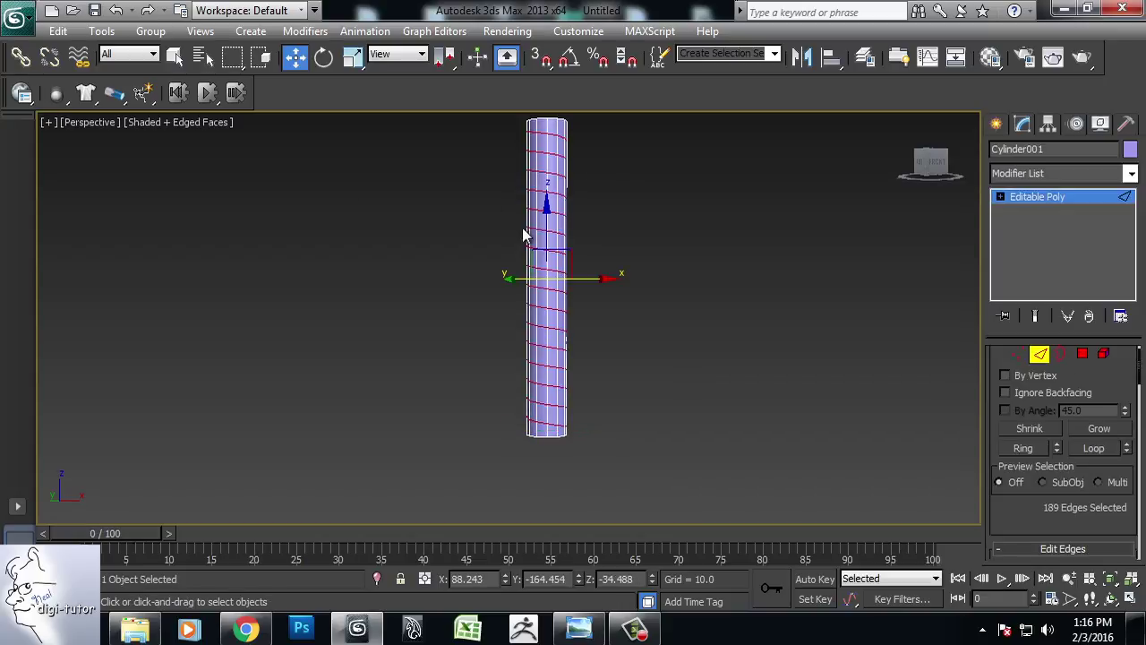
mouse_move(627, 234)
middle_mouse_down("alt")
mouse_move(852, 243)
mouse_move(609, 300)
mouse_move(500, 297)
middle_mouse_up("alt")
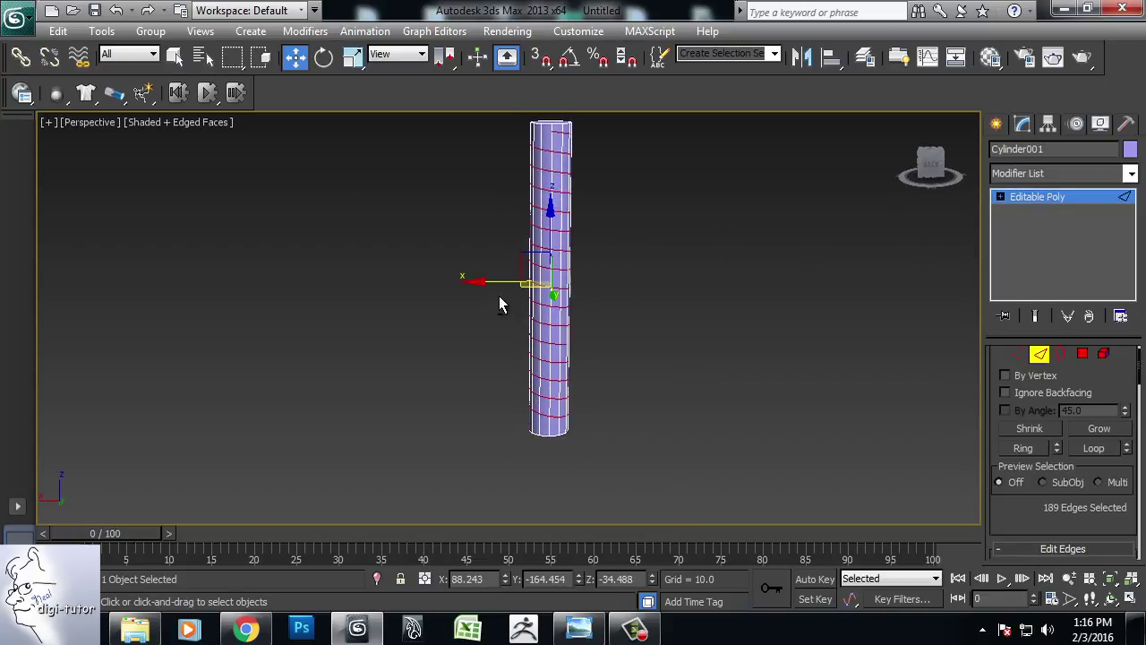
mouse_move(612, 291)
middle_mouse_down("alt")
mouse_move(519, 310)
mouse_move(603, 417)
mouse_move(483, 422)
mouse_move(577, 440)
mouse_move(675, 397)
mouse_move(726, 328)
mouse_move(697, 365)
mouse_move(729, 379)
mouse_move(690, 320)
mouse_move(983, 341)
middle_mouse_up("alt")
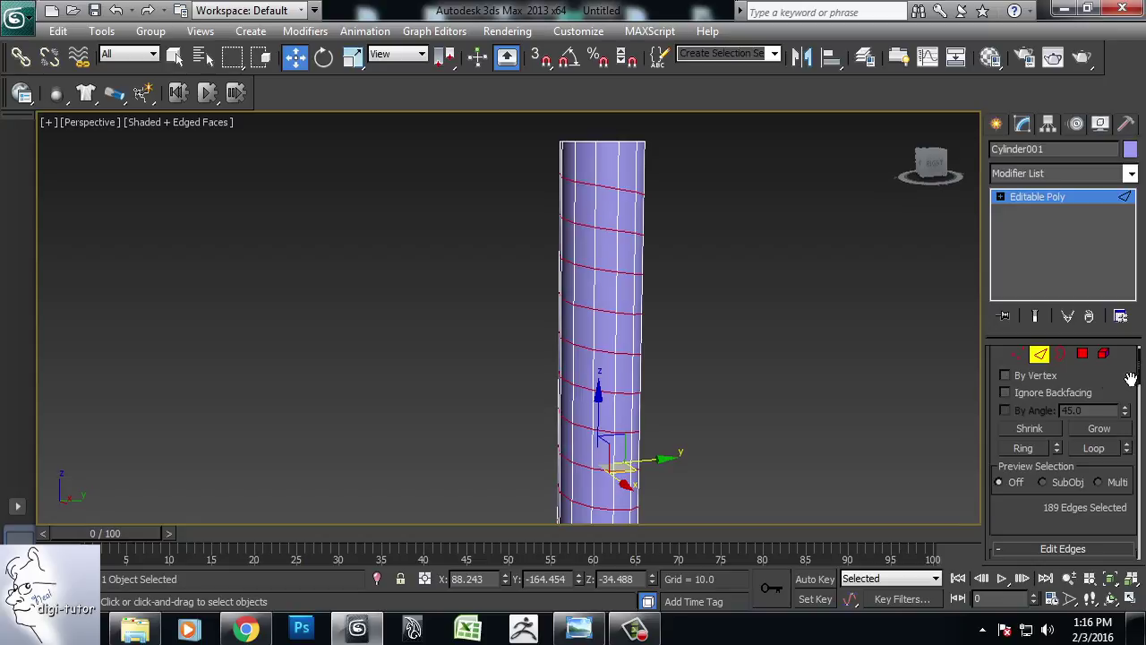
left_click_drag(955, 374, 925, 376)
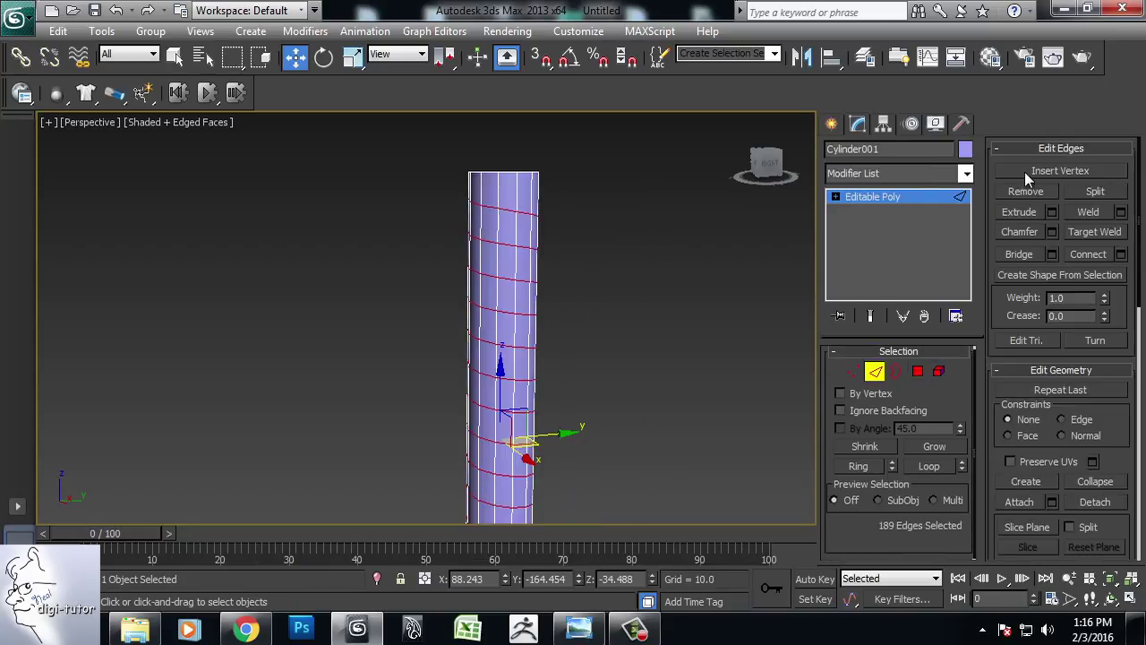
middle_click_drag(590, 385, 646, 376, "alt")
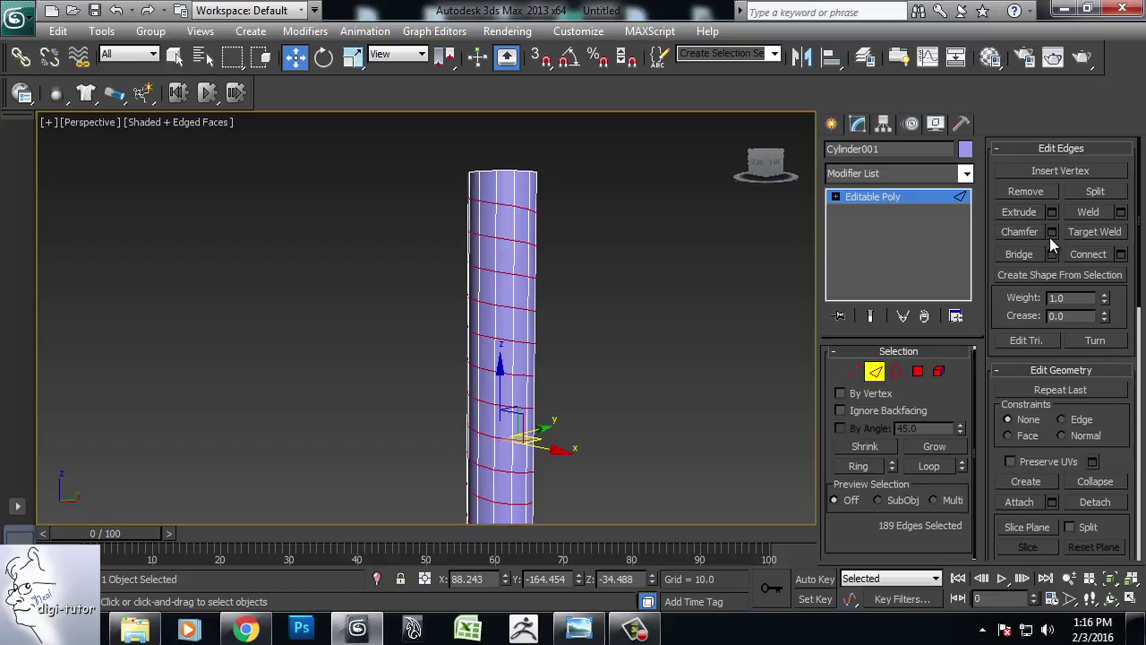
Step: Chamfer the spiral edges by about 4.9 with one segment, splitting each into a parallel pair
left_click(1120, 253)
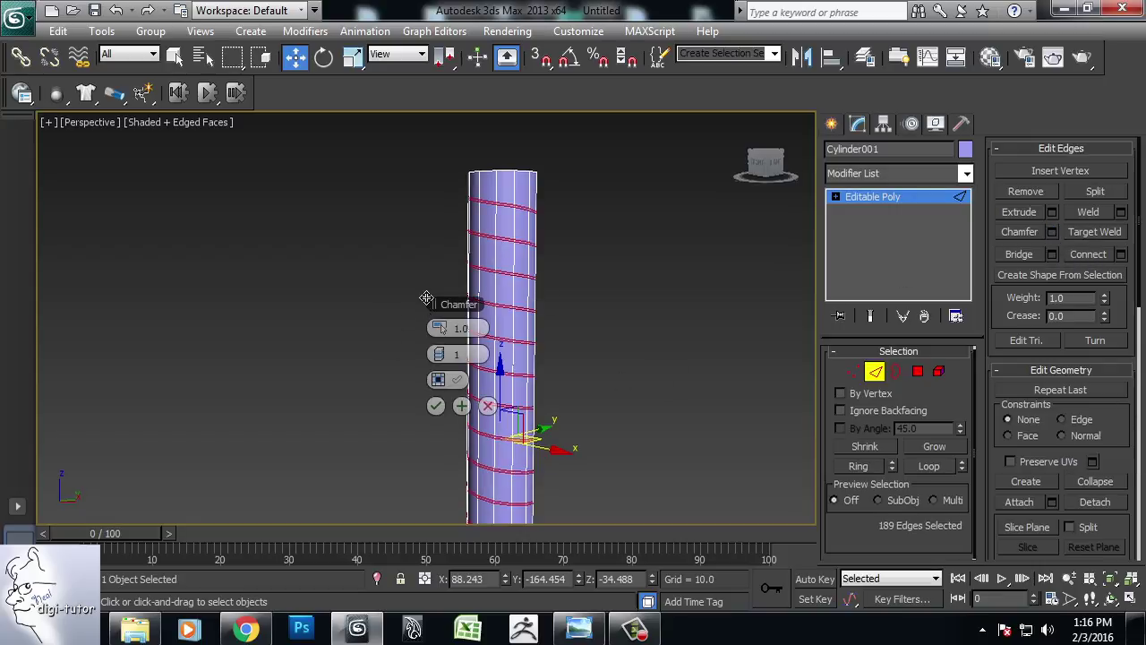
left_click_drag(436, 313, 617, 304)
key("alt+w")
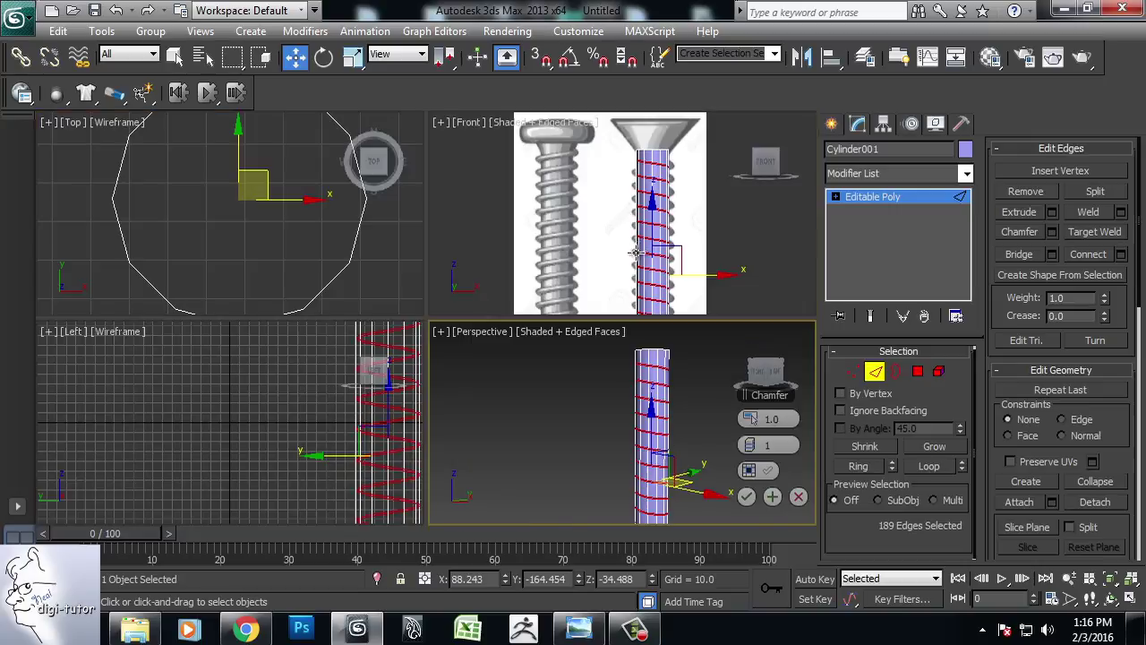
key("alt+w")
scroll(666, 233, "up", 3)
scroll(580, 348, "up", 2)
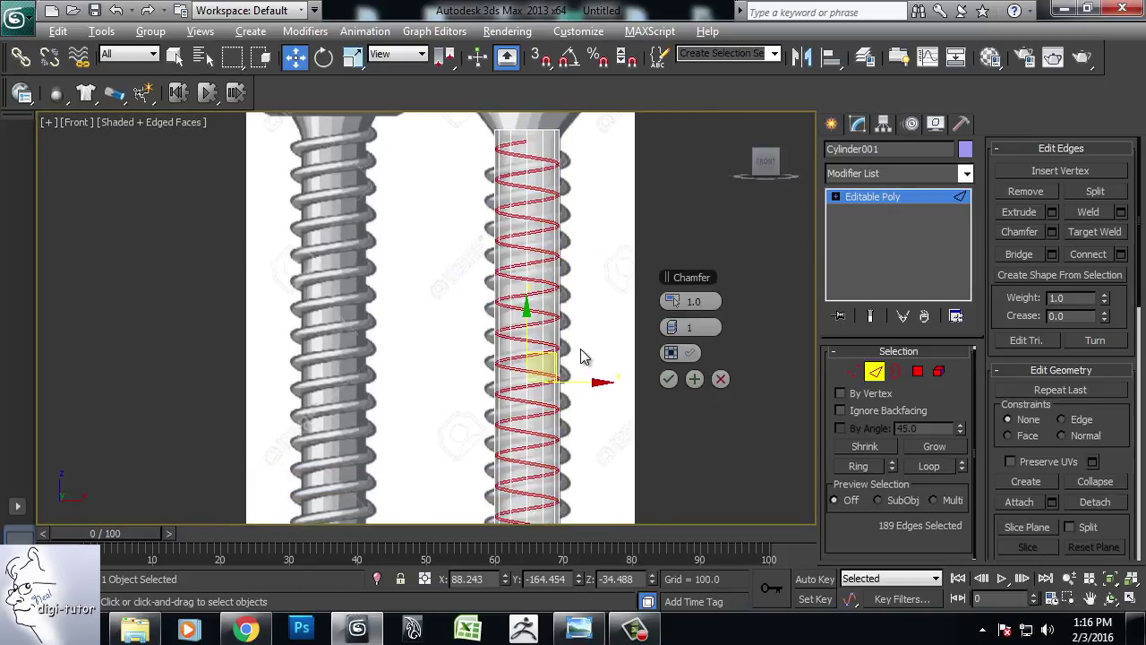
scroll(606, 343, "up", 3)
middle_click_drag(606, 343, 600, 307)
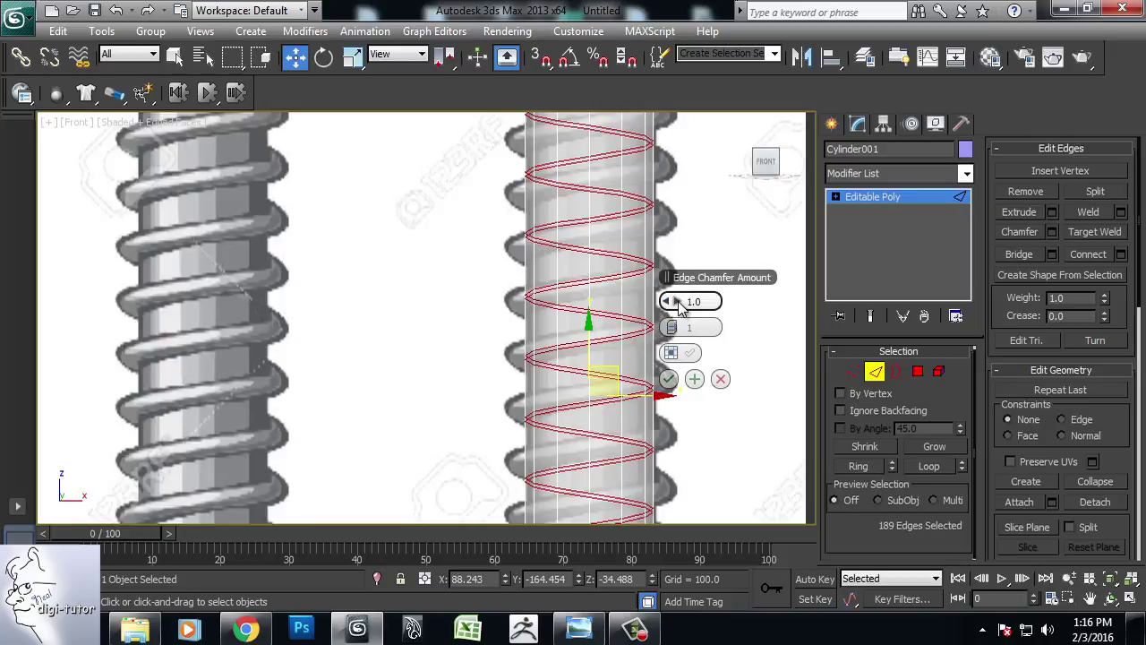
left_click_drag(680, 302, 688, 303)
key("alt+w")
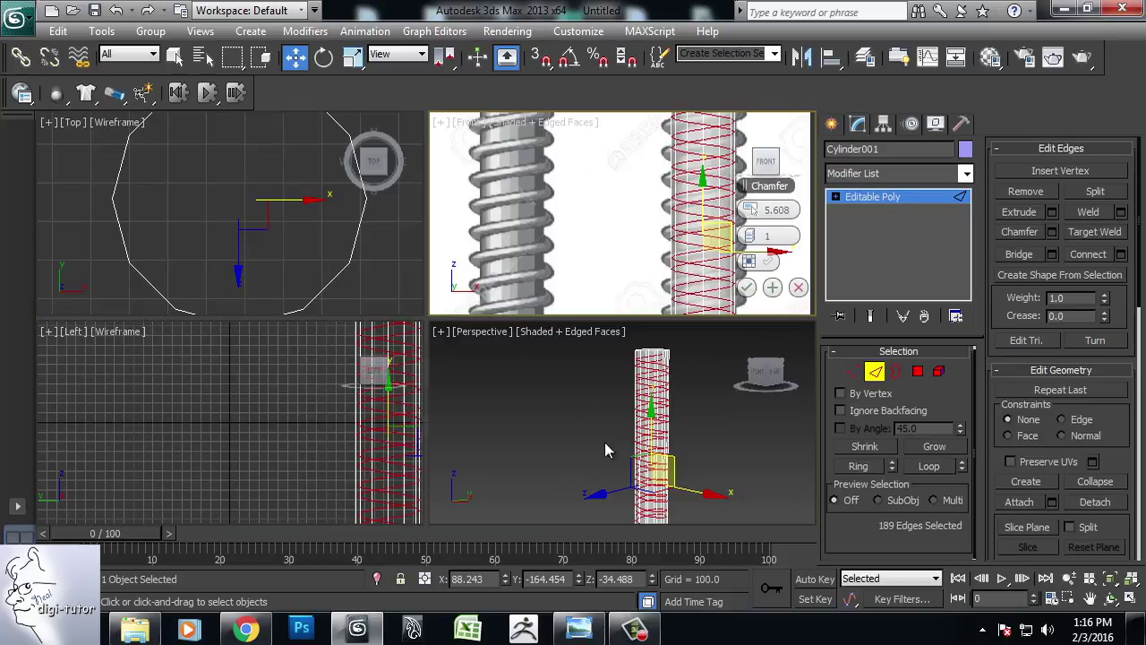
right_click(572, 387)
key("alt+w")
scroll(524, 414, "up", 3)
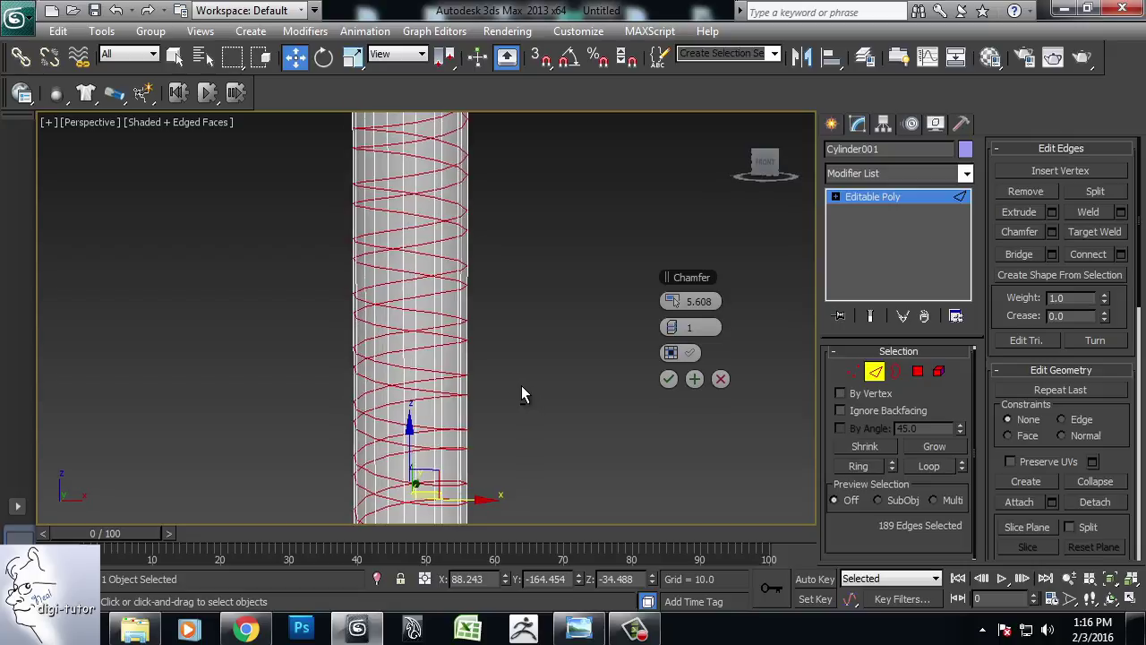
mouse_move(571, 359)
middle_mouse_down("alt")
mouse_move(548, 381)
mouse_move(593, 427)
mouse_move(652, 416)
mouse_move(885, 420)
mouse_move(716, 426)
mouse_move(537, 341)
mouse_move(541, 274)
mouse_move(568, 340)
mouse_move(562, 420)
mouse_move(376, 437)
mouse_move(407, 498)
mouse_move(551, 135)
mouse_move(545, 376)
mouse_move(529, 283)
mouse_move(552, 327)
mouse_move(573, 328)
middle_mouse_up("alt")
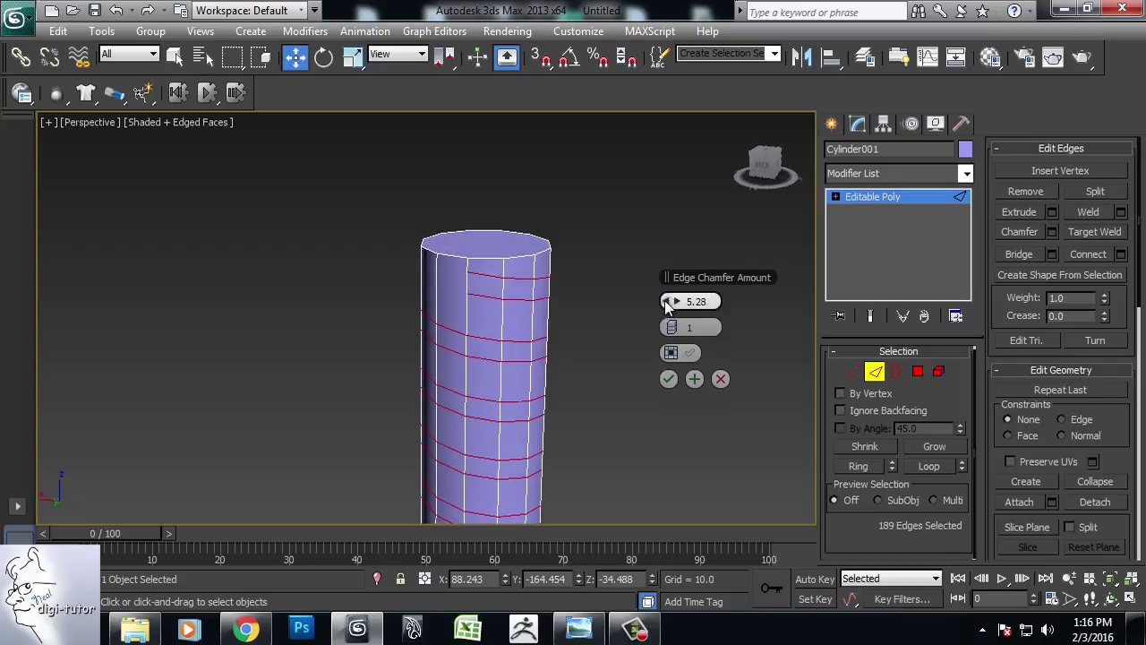
mouse_move(578, 404)
middle_mouse_down("alt")
mouse_move(473, 429)
mouse_move(567, 413)
mouse_move(690, 423)
middle_mouse_up("alt")
left_click(668, 380)
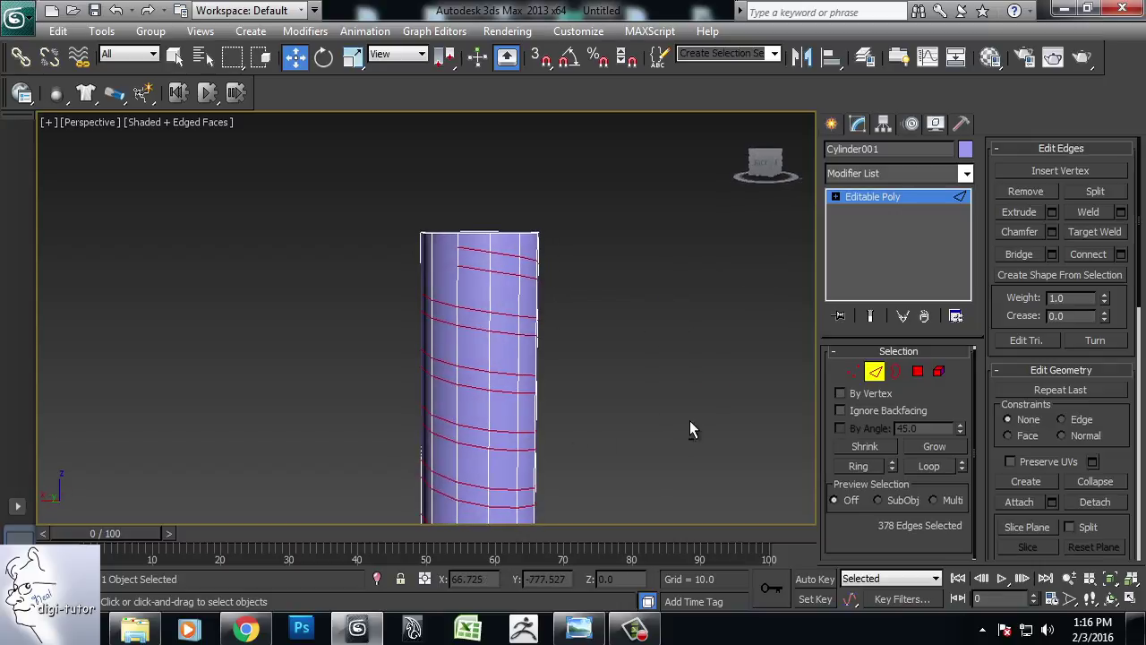
Step: Select one short edge between the chamfered pairs and extend it to the full ring
left_click(487, 261)
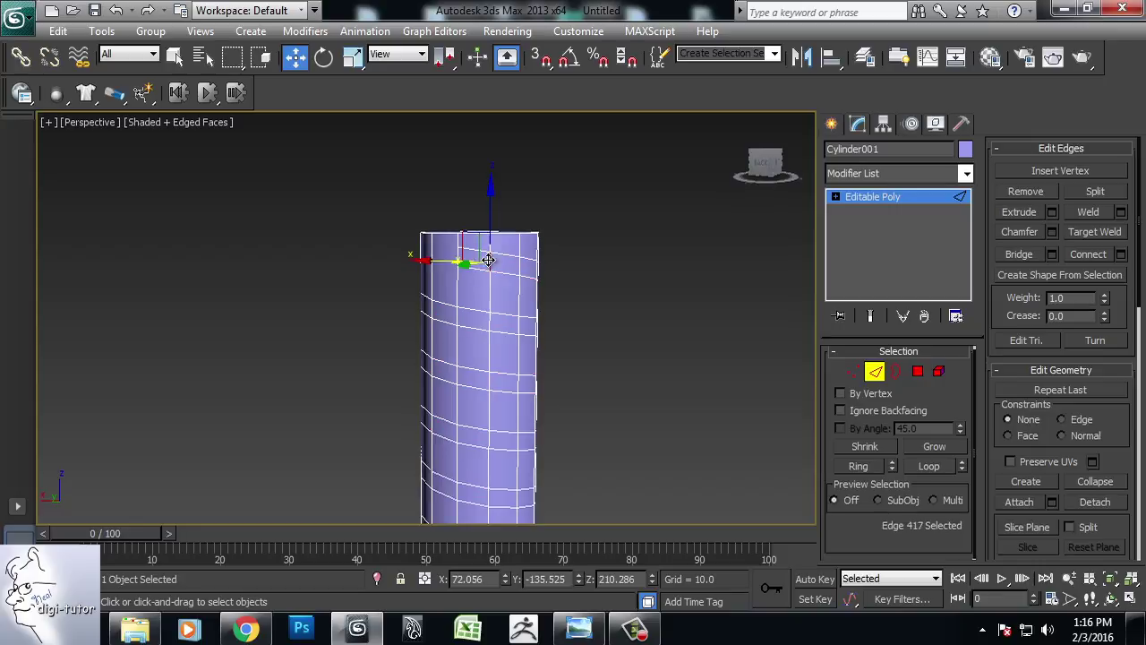
left_click(880, 464)
mouse_move(644, 427)
middle_mouse_down("alt")
mouse_move(651, 371)
mouse_move(587, 395)
mouse_move(525, 387)
mouse_move(583, 468)
mouse_move(585, 394)
mouse_move(578, 400)
middle_mouse_up("alt")
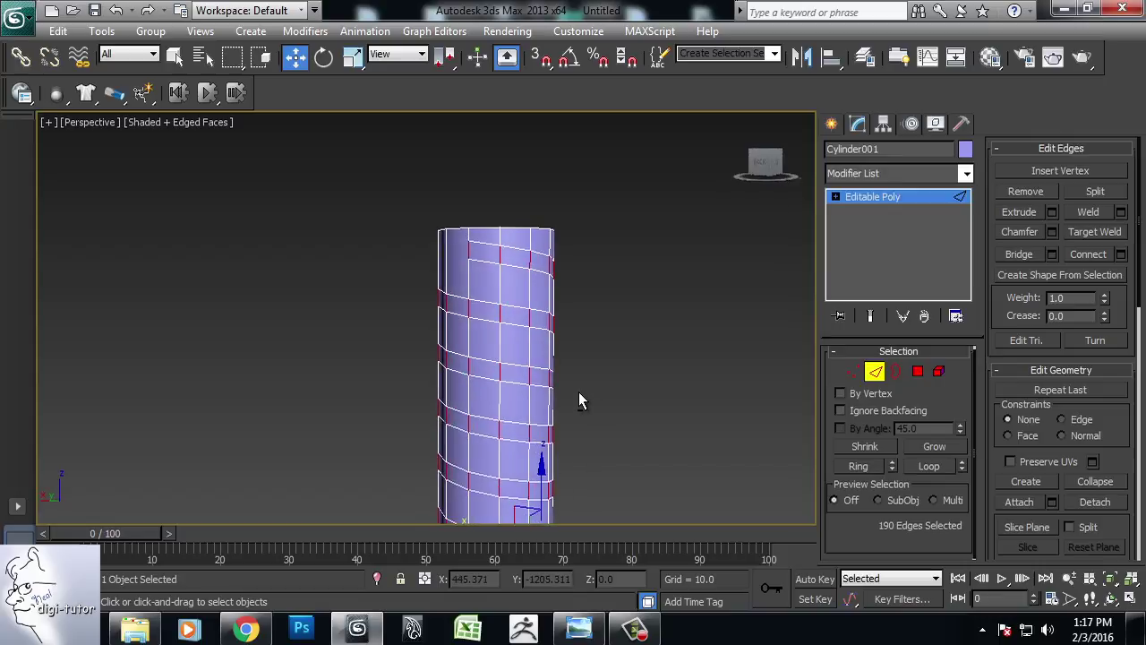
Step: Convert the edge ring into a 189-face spiral polygon band, deselecting the stray top and bottom faces
left_click(919, 377, "ctrl")
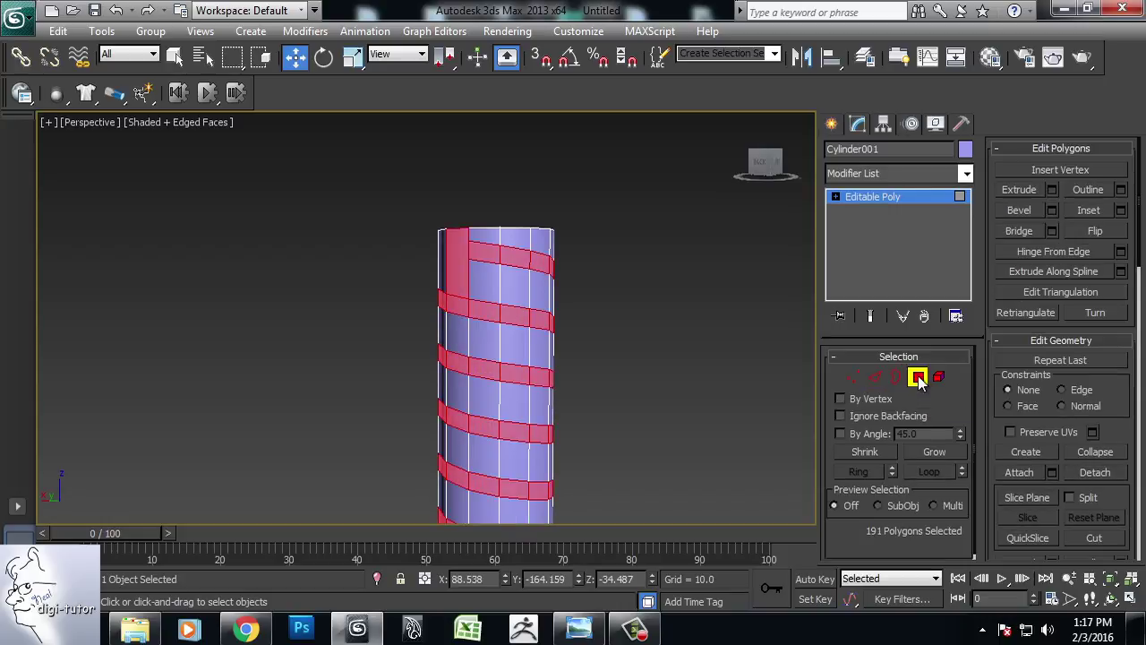
scroll(535, 326, "down", 3)
mouse_move(626, 405)
middle_mouse_down("alt")
mouse_move(554, 419)
mouse_move(515, 315)
mouse_move(575, 304)
mouse_move(585, 402)
middle_mouse_up("alt")
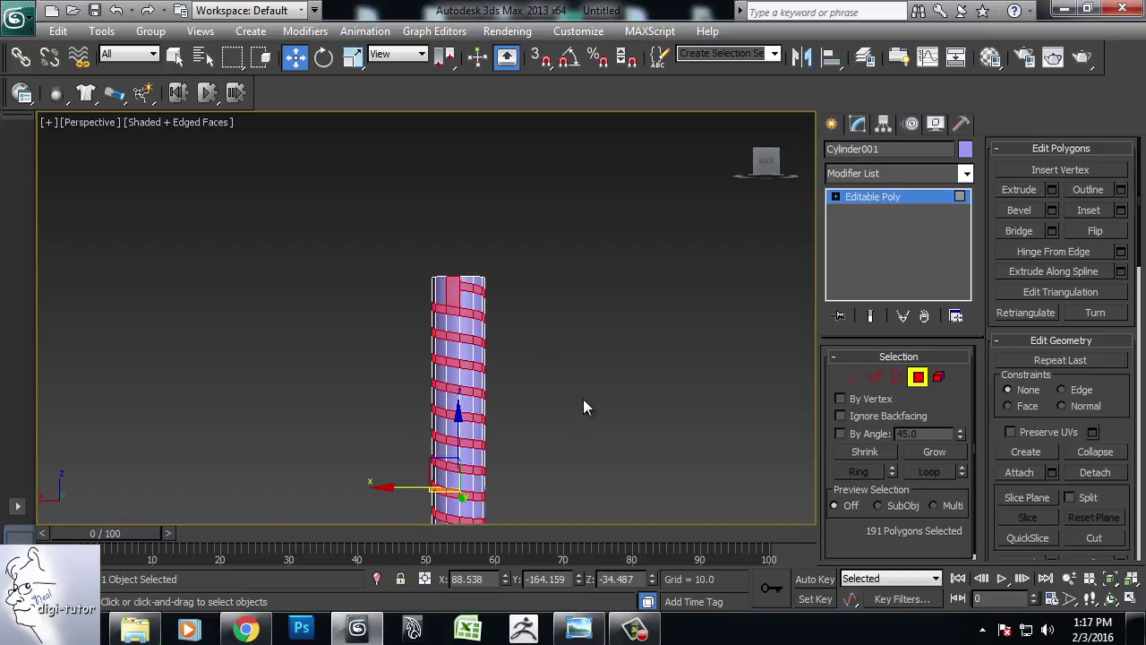
left_click(450, 298, "alt")
mouse_move(558, 346)
middle_mouse_down("alt")
mouse_move(565, 379)
mouse_move(563, 312)
mouse_move(458, 430)
middle_mouse_up("alt")
left_click(456, 430, "alt")
middle_click_drag(567, 434, 592, 457, "alt")
mouse_move(509, 350)
middle_mouse_down("alt")
mouse_move(607, 301)
mouse_move(639, 473)
mouse_move(746, 452)
mouse_move(535, 452)
mouse_move(448, 435)
mouse_move(511, 415)
mouse_move(620, 436)
mouse_move(654, 384)
mouse_move(760, 377)
middle_mouse_up("alt")
Step: Bevel the spiral band by Local Normal with height 10.293 and outline -3.291
left_click(1051, 210)
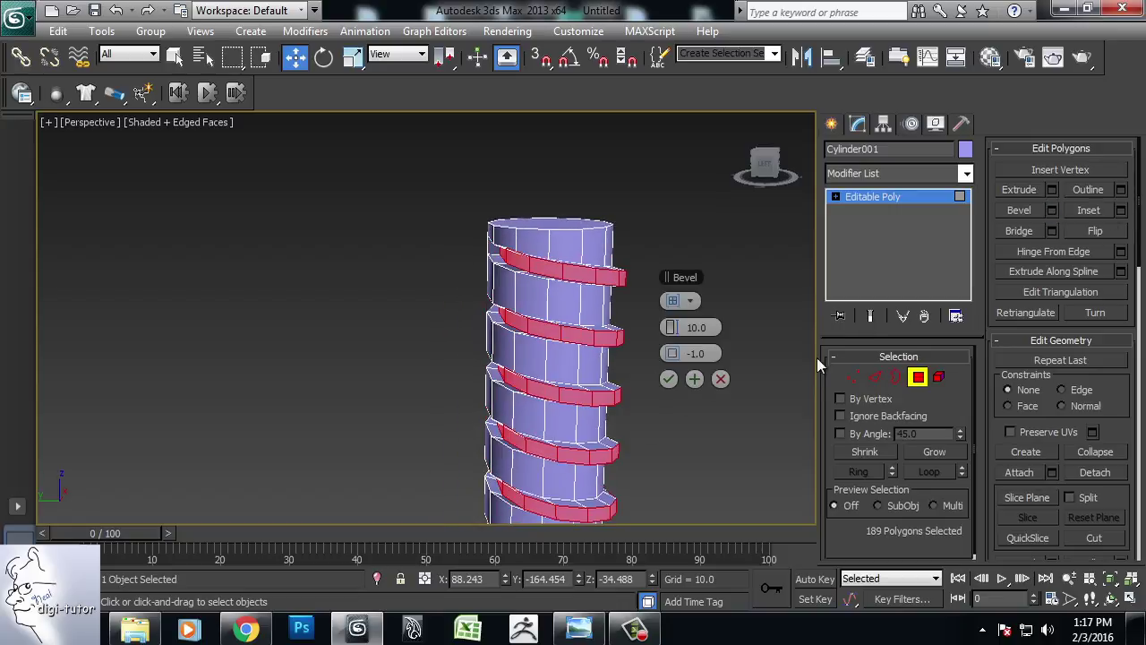
middle_click_drag(591, 395, 631, 383, "alt")
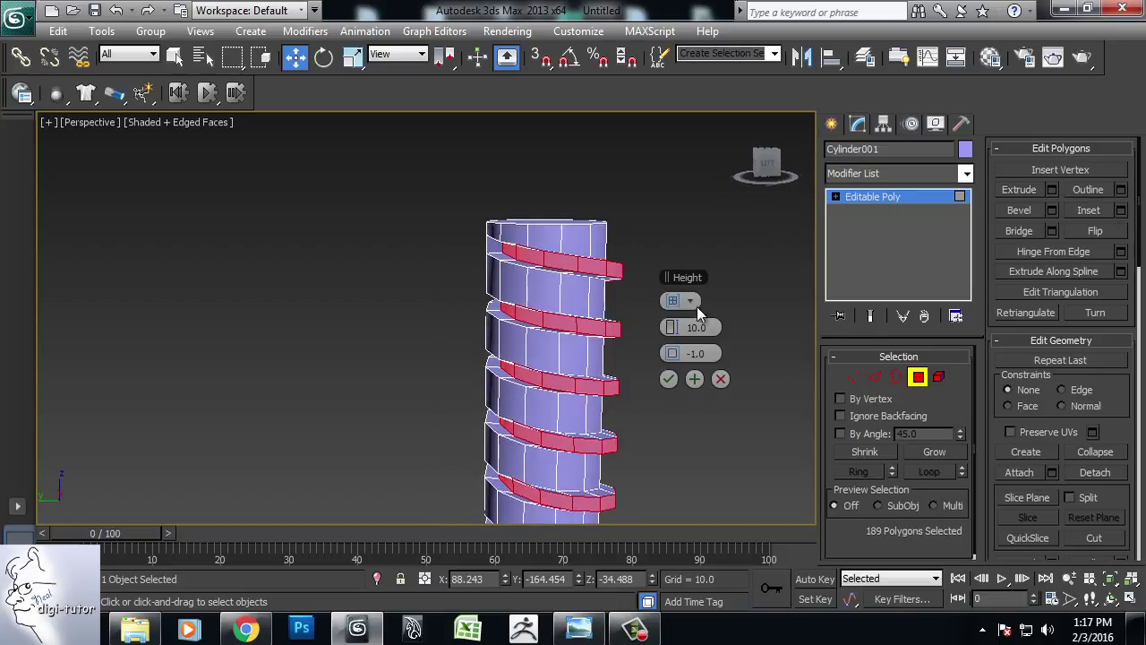
left_click(691, 302)
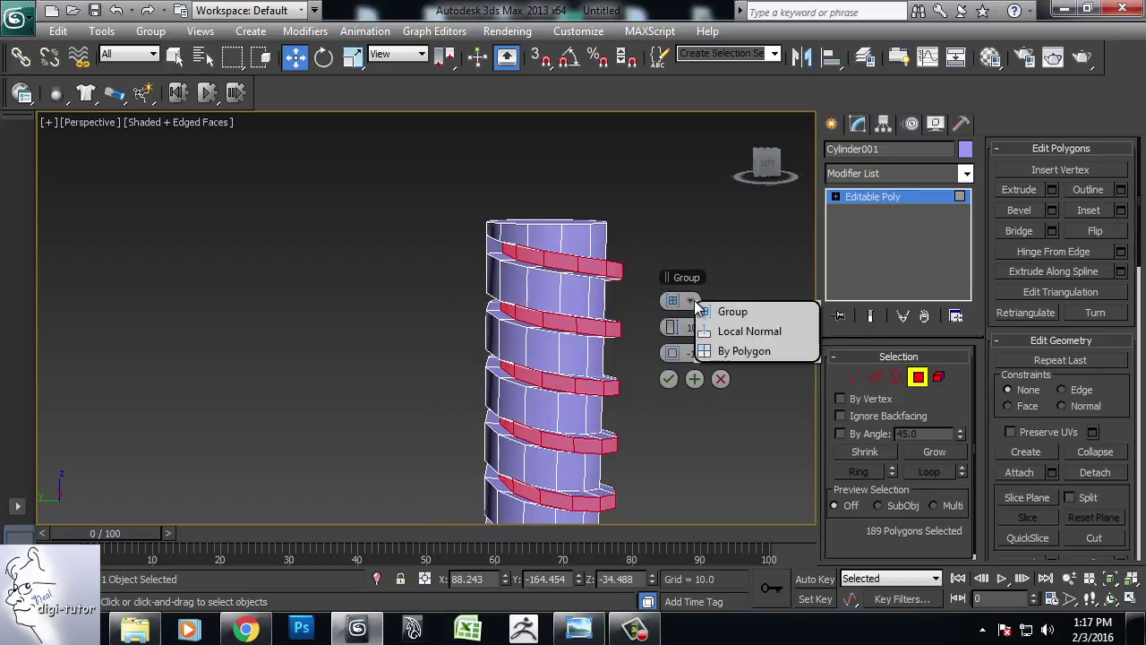
left_click(750, 333)
mouse_move(560, 398)
middle_mouse_down("alt")
mouse_move(439, 421)
mouse_move(478, 427)
middle_mouse_up("alt")
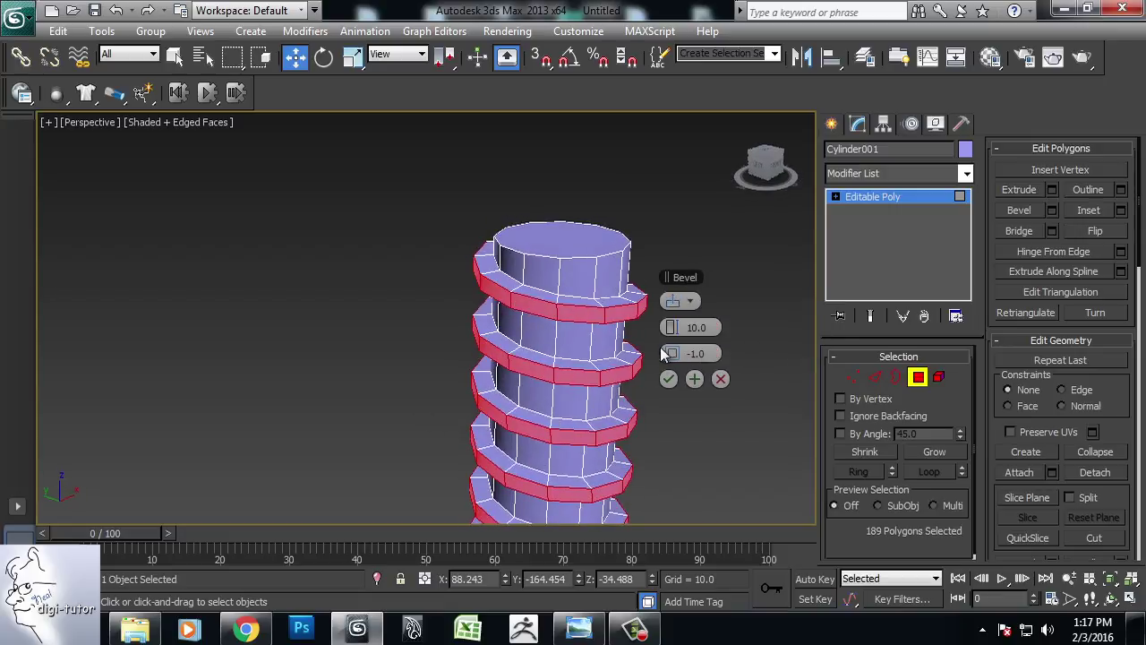
left_click_drag(677, 331, 677, 328)
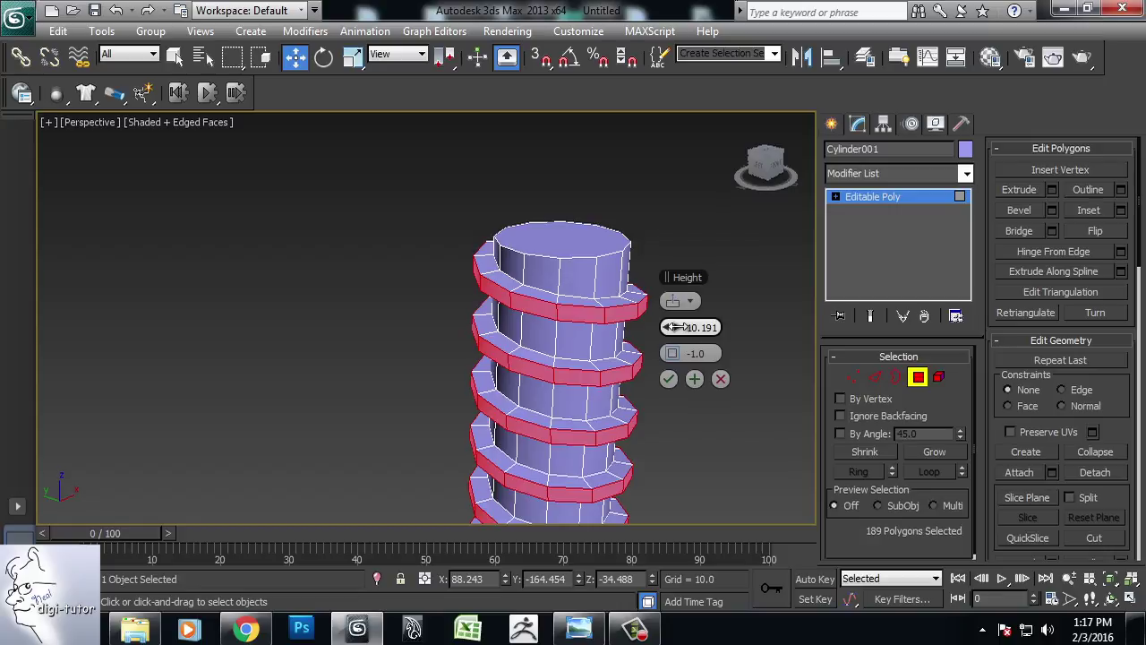
mouse_move(674, 349)
left_mouse_down()
mouse_move(691, 352)
mouse_move(667, 354)
left_mouse_up()
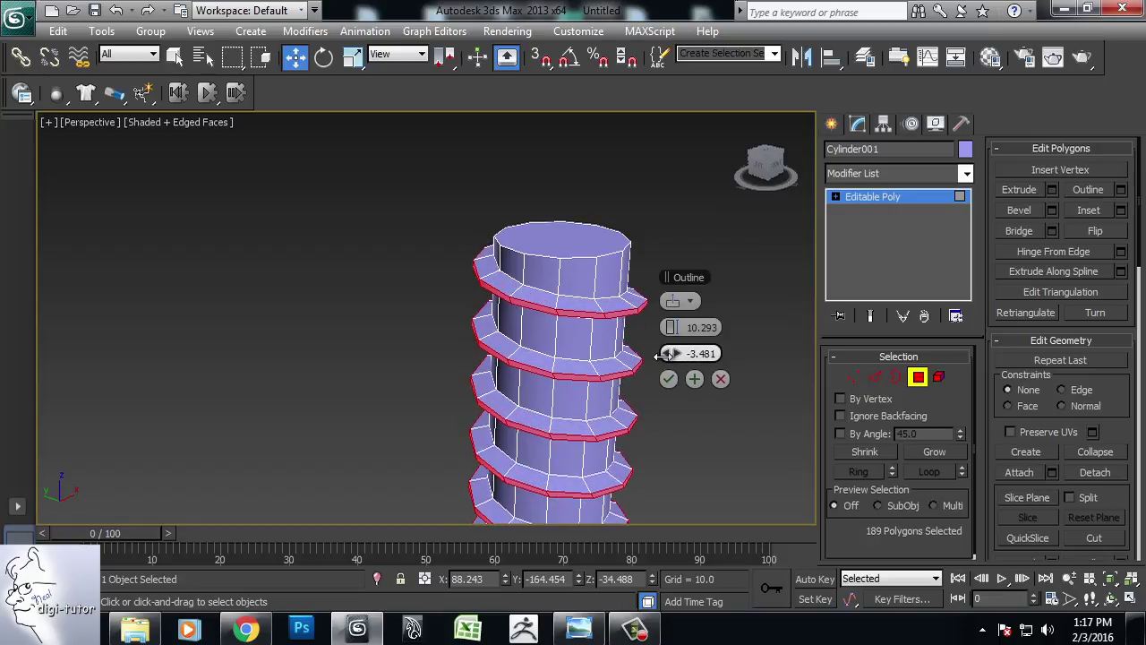
middle_click_drag(559, 411, 721, 406, "alt")
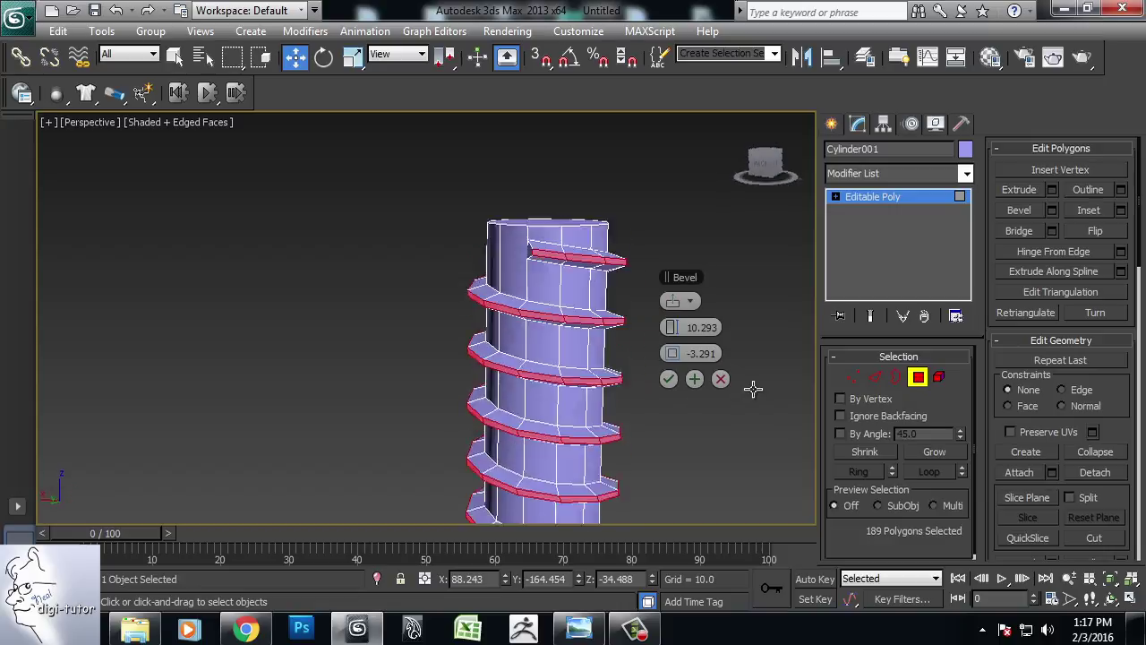
left_click(669, 378)
mouse_move(657, 407)
middle_mouse_down("alt")
mouse_move(796, 413)
mouse_move(722, 437)
mouse_move(696, 419)
mouse_move(736, 421)
middle_mouse_up("alt")
scroll(735, 421, "up", 2)
scroll(742, 429, "up", 2)
scroll(742, 429, "up", 2)
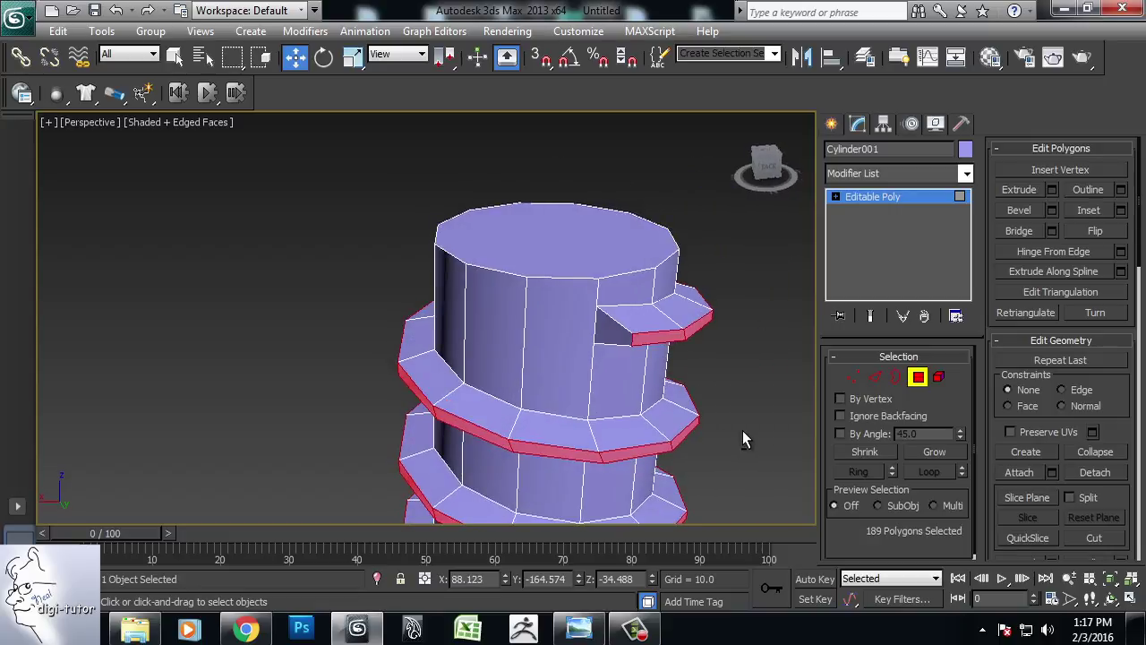
scroll(744, 429, "up", 1)
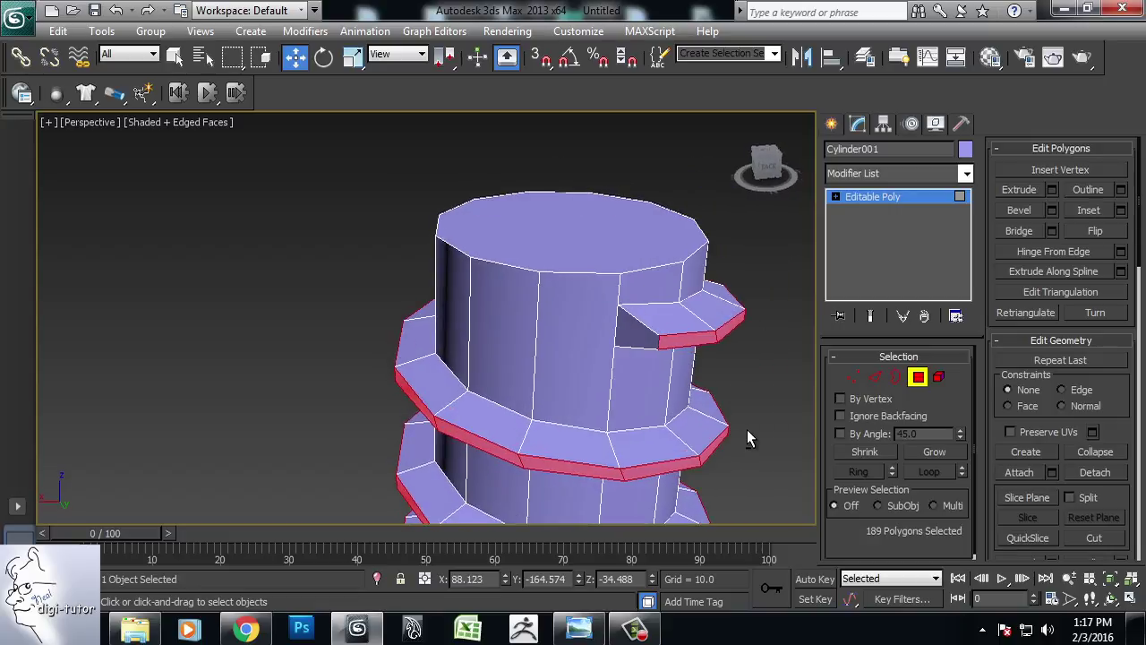
Step: In Edge mode, select the outer rim edges of every thread turn from bottom to top of the shaft
left_click(880, 378)
middle_click_drag(707, 402, 682, 408, "alt")
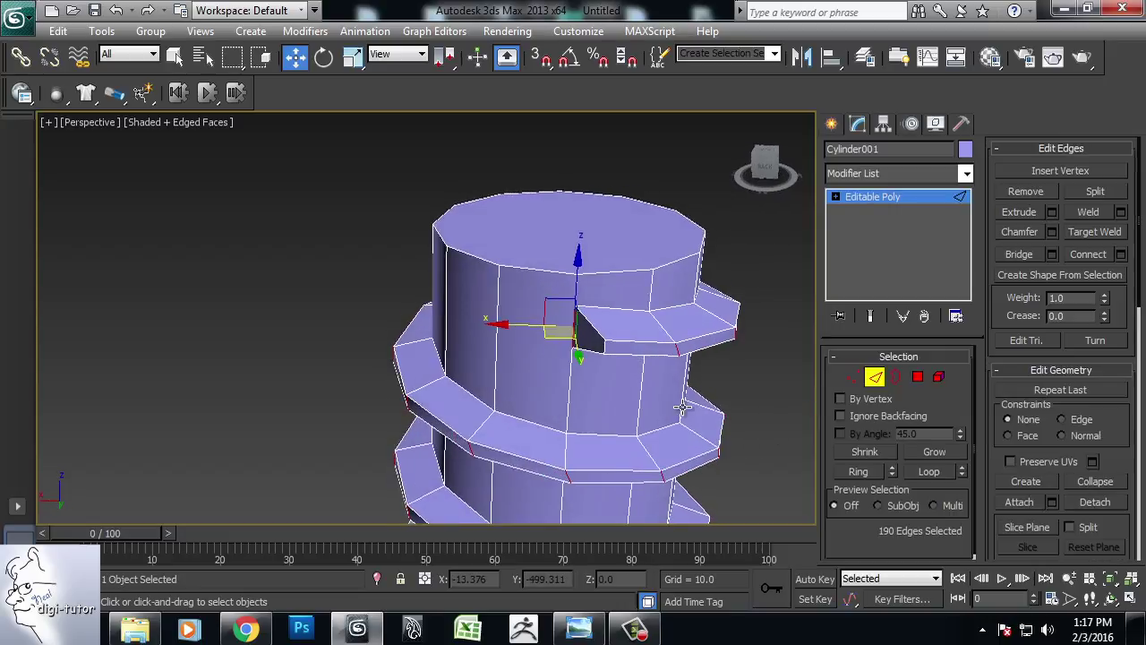
left_click(655, 351, "alt")
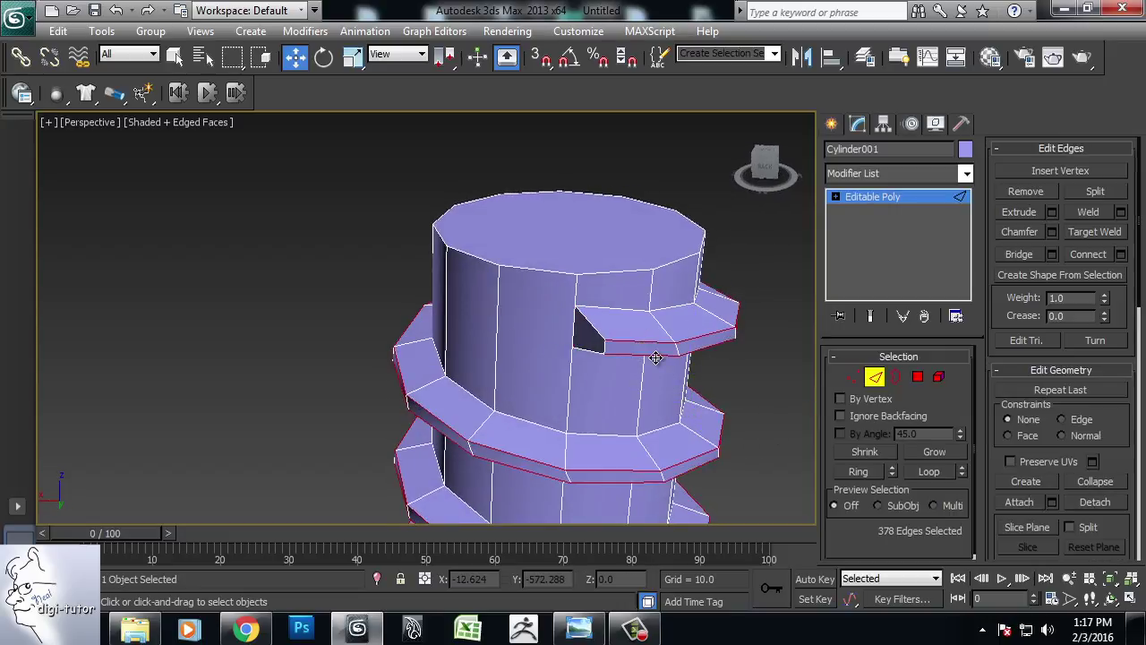
mouse_move(713, 424)
middle_mouse_down("alt")
mouse_move(779, 387)
mouse_move(619, 203)
middle_mouse_up("alt")
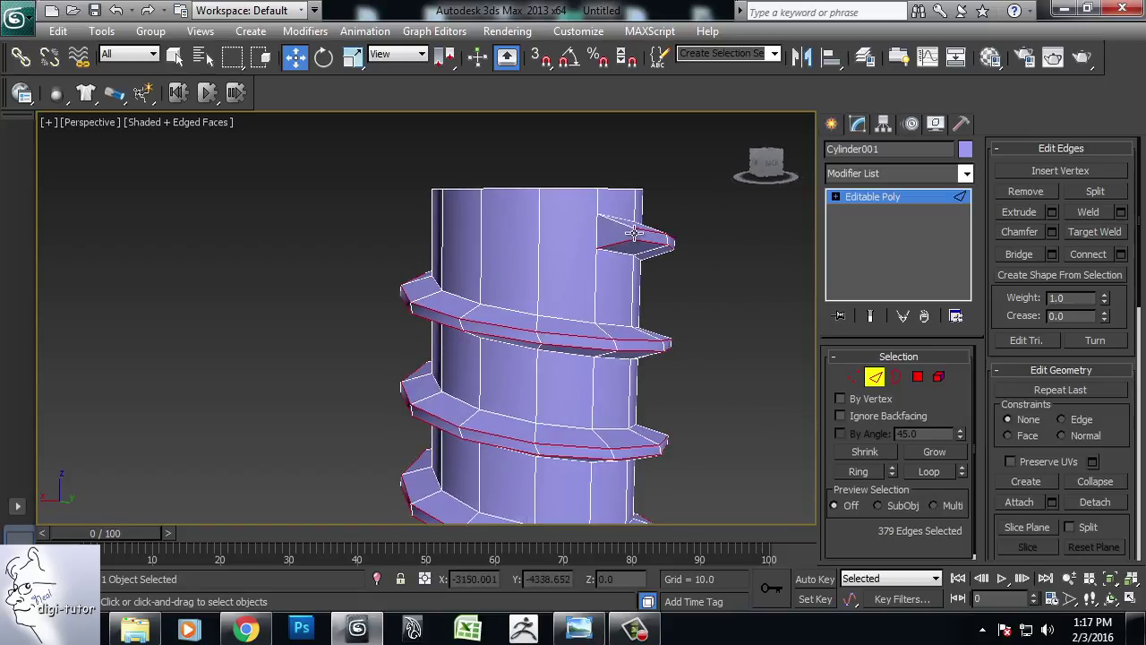
scroll(679, 358, "down", 3)
scroll(545, 415, "down", 2)
scroll(576, 451, "down", 2)
scroll(566, 427, "up", 2)
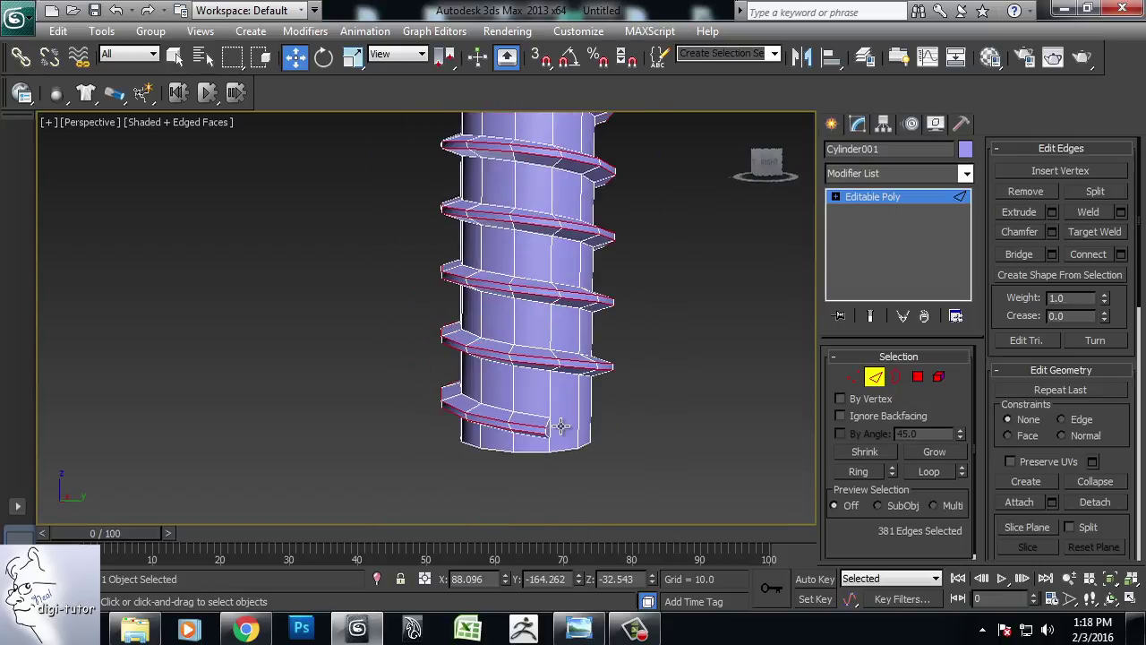
scroll(568, 430, "up", 2)
scroll(579, 475, "up", 2)
scroll(537, 491, "up", 1)
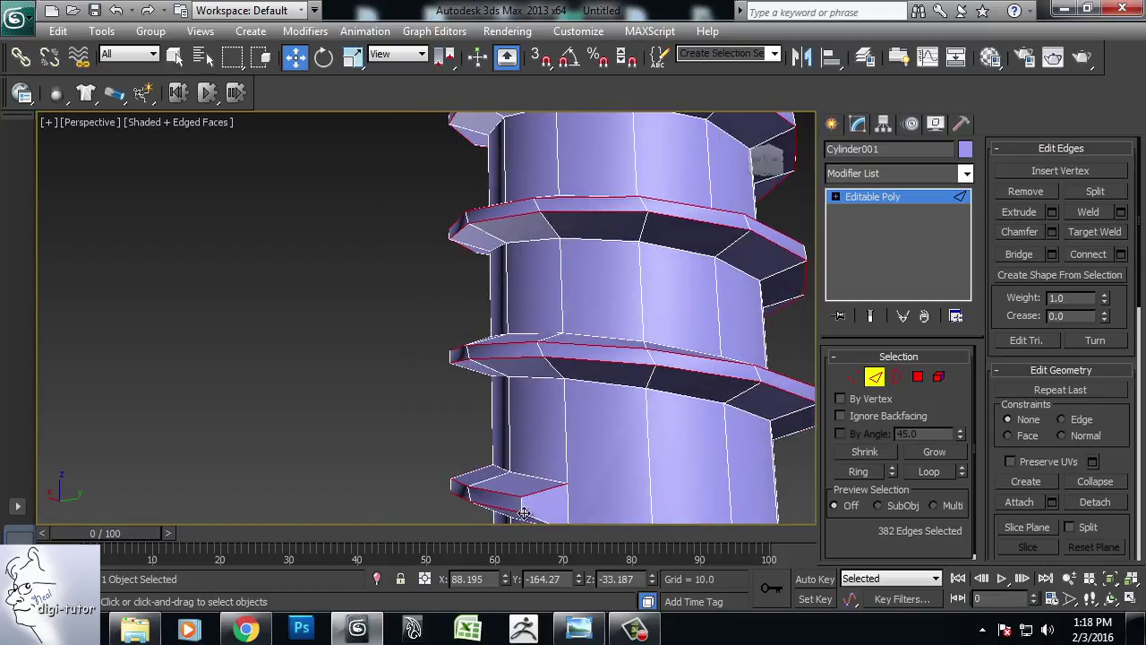
middle_click_drag(586, 483, 582, 402)
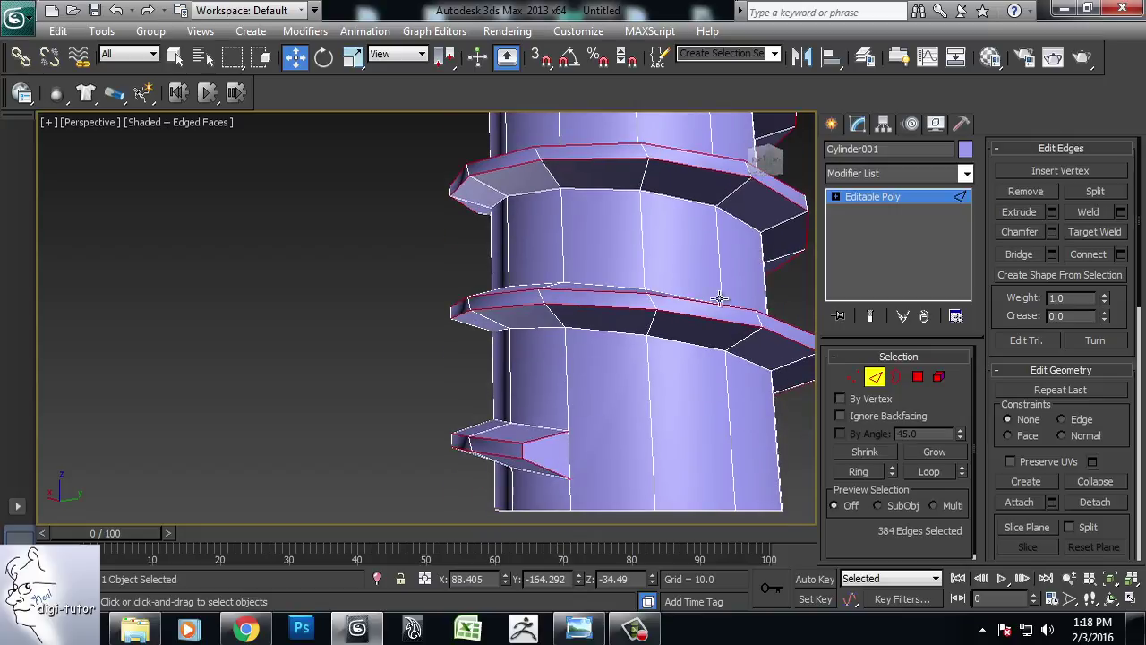
scroll(648, 376, "down", 5)
scroll(579, 325, "up", 1)
scroll(588, 442, "up", 2)
scroll(639, 202, "up", 2)
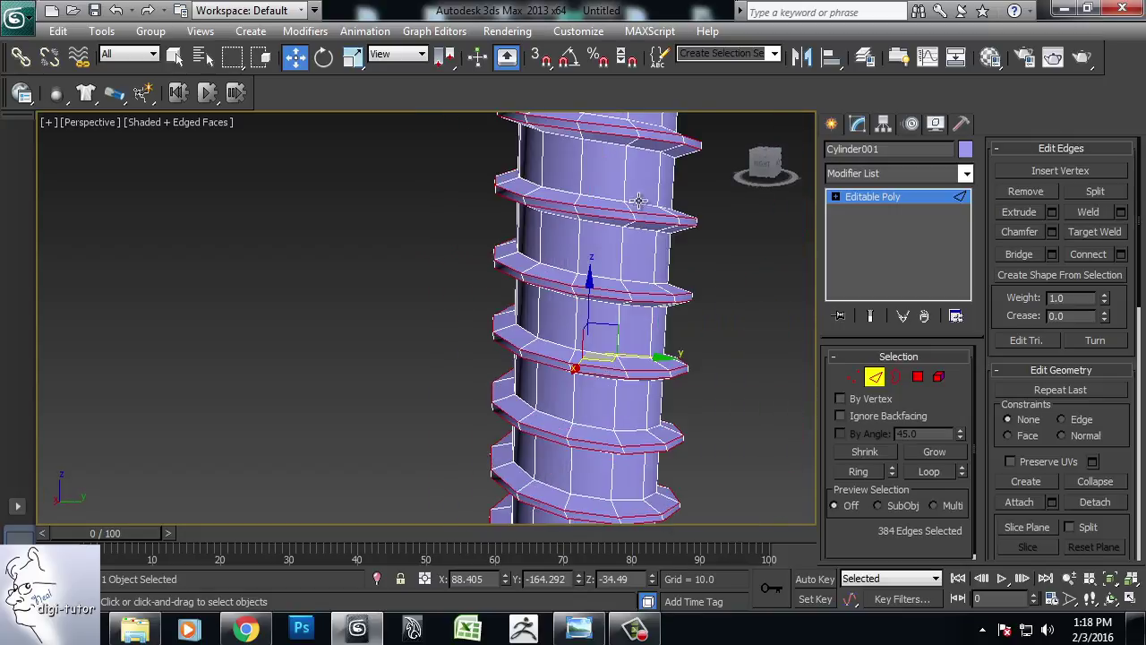
mouse_move(638, 202)
middle_mouse_down()
mouse_move(572, 422)
mouse_move(696, 427)
mouse_move(645, 409)
mouse_move(641, 397)
mouse_move(608, 394)
middle_mouse_up()
Step: Preview a narrowed chamfer on the thread rim edges, inspect the notches, and commit it
left_click(1051, 232)
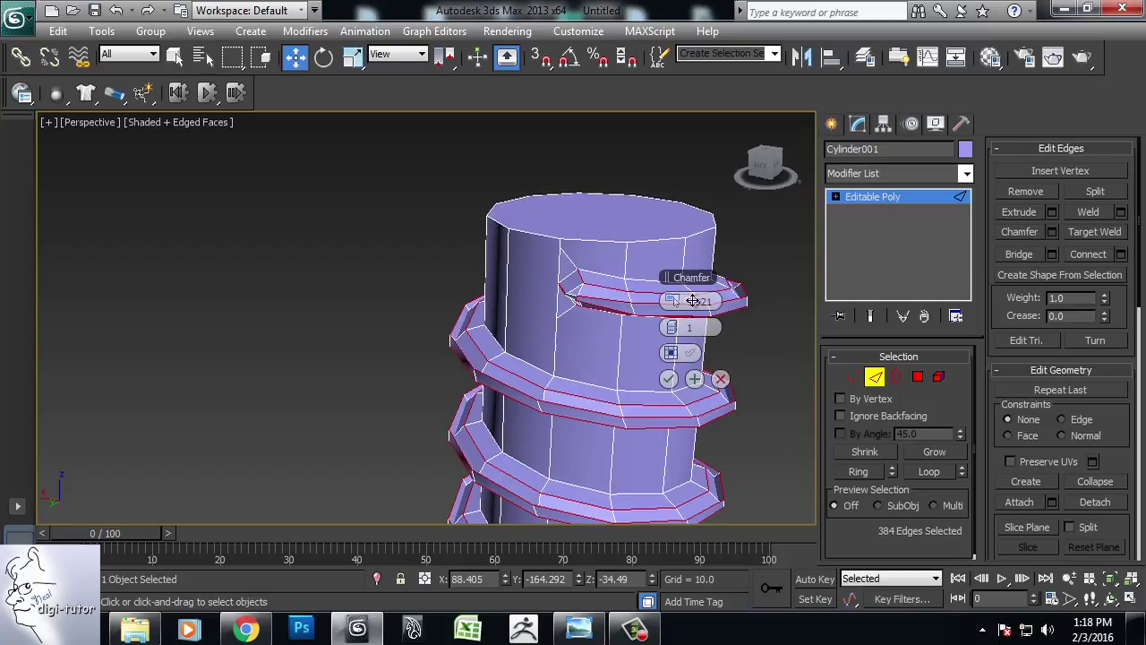
scroll(524, 379, "up", 1)
scroll(532, 379, "up", 1)
scroll(458, 388, "up", 1)
mouse_move(457, 387)
middle_mouse_down("alt")
mouse_move(545, 361)
mouse_move(307, 352)
mouse_move(615, 336)
middle_mouse_up("alt")
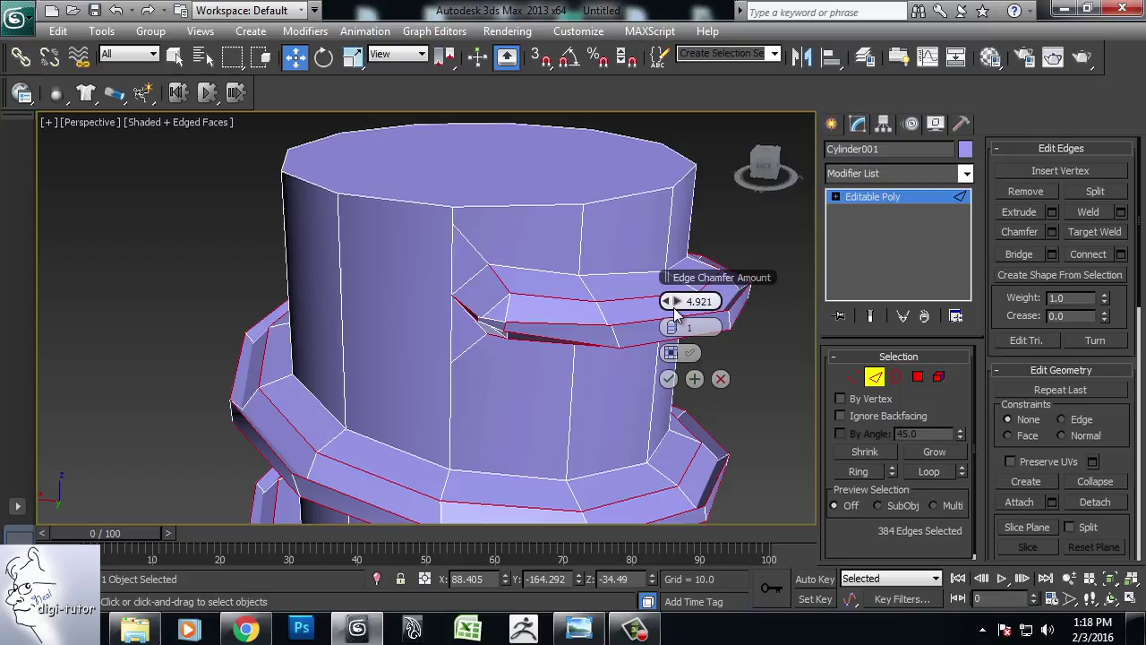
left_click_drag(667, 304, 643, 307)
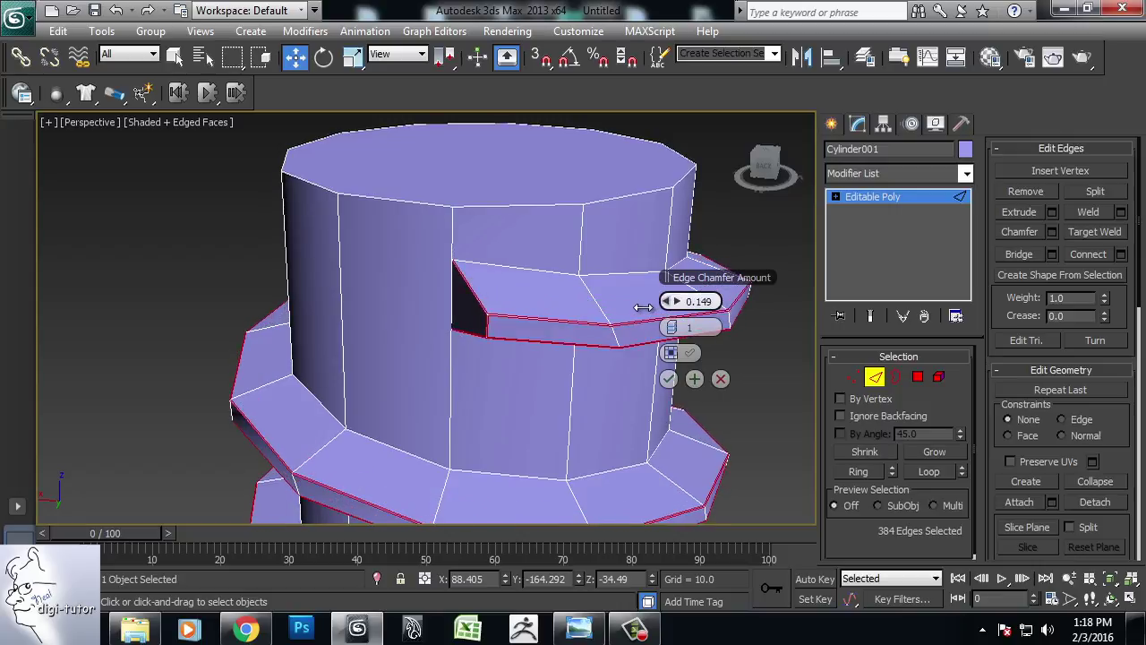
scroll(526, 411, "up", 2)
scroll(523, 394, "up", 3)
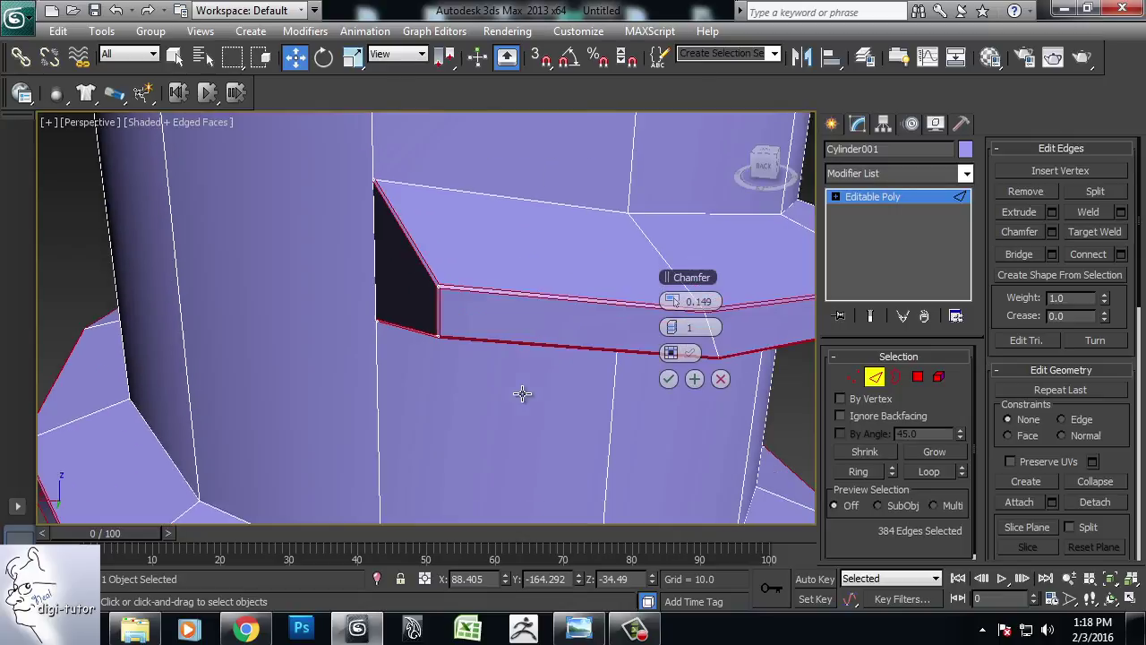
middle_click_drag(528, 397, 601, 417, "alt")
scroll(600, 417, "down", 3)
middle_click_drag(565, 376, 529, 424, "alt")
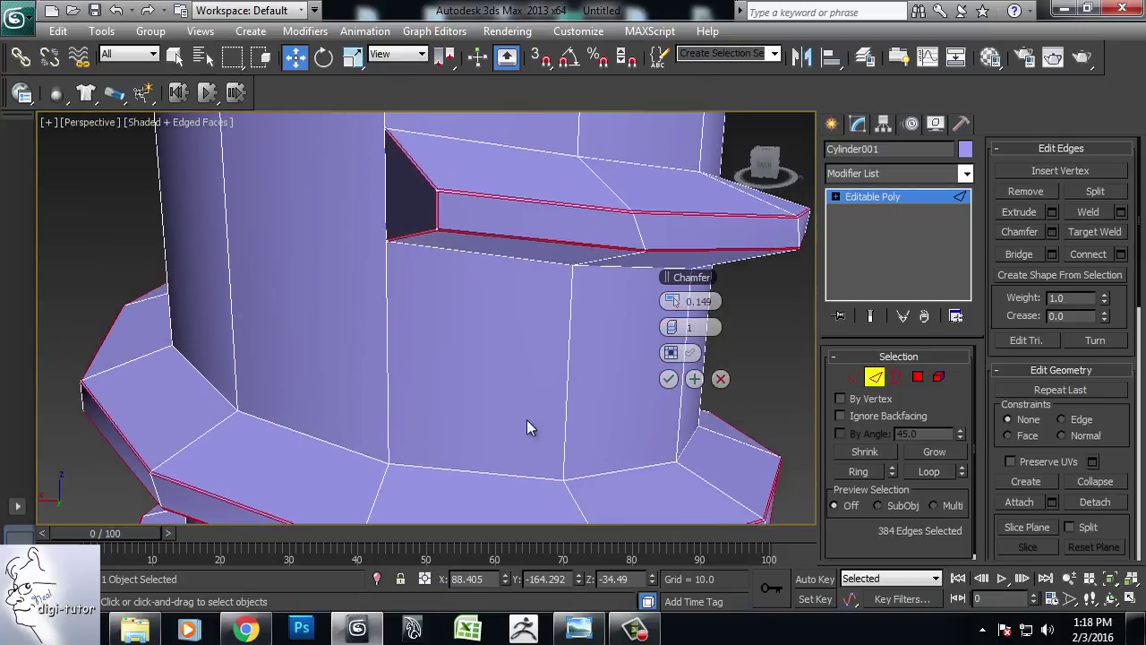
scroll(529, 424, "up", 3)
mouse_move(545, 333)
middle_mouse_down("alt")
mouse_move(511, 363)
mouse_move(532, 376)
middle_mouse_up("alt")
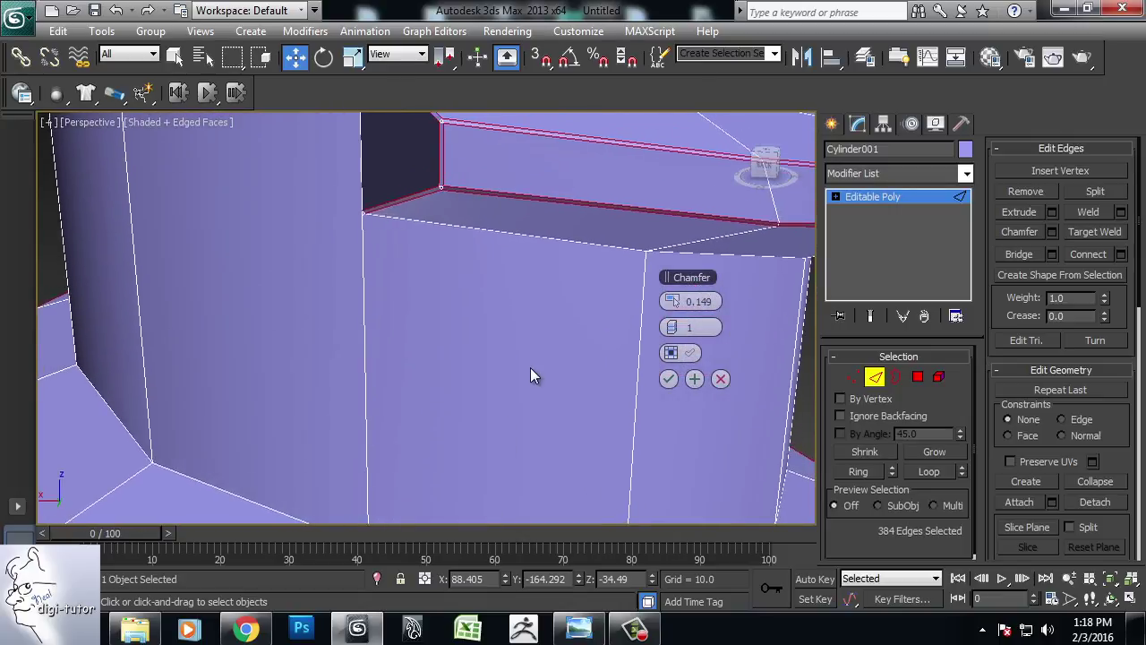
scroll(526, 378, "down", 3)
scroll(526, 378, "down", 5)
middle_click_drag(590, 350, 548, 385, "alt")
scroll(562, 406, "up", 2)
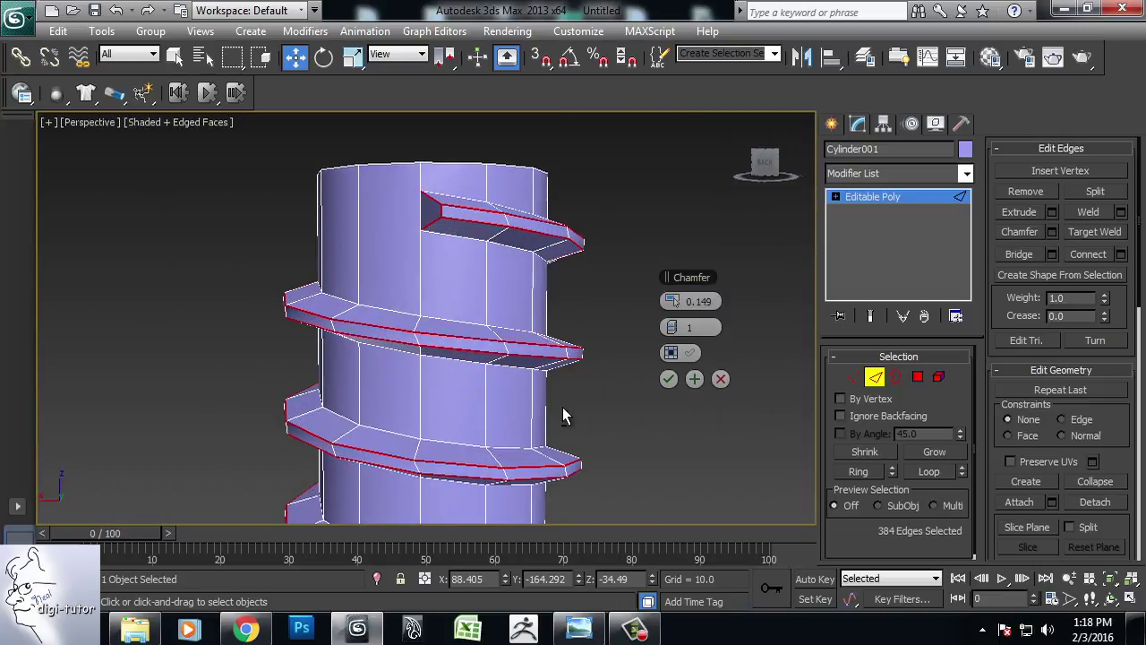
scroll(555, 443, "up", 3)
middle_click_drag(555, 443, 548, 443, "alt")
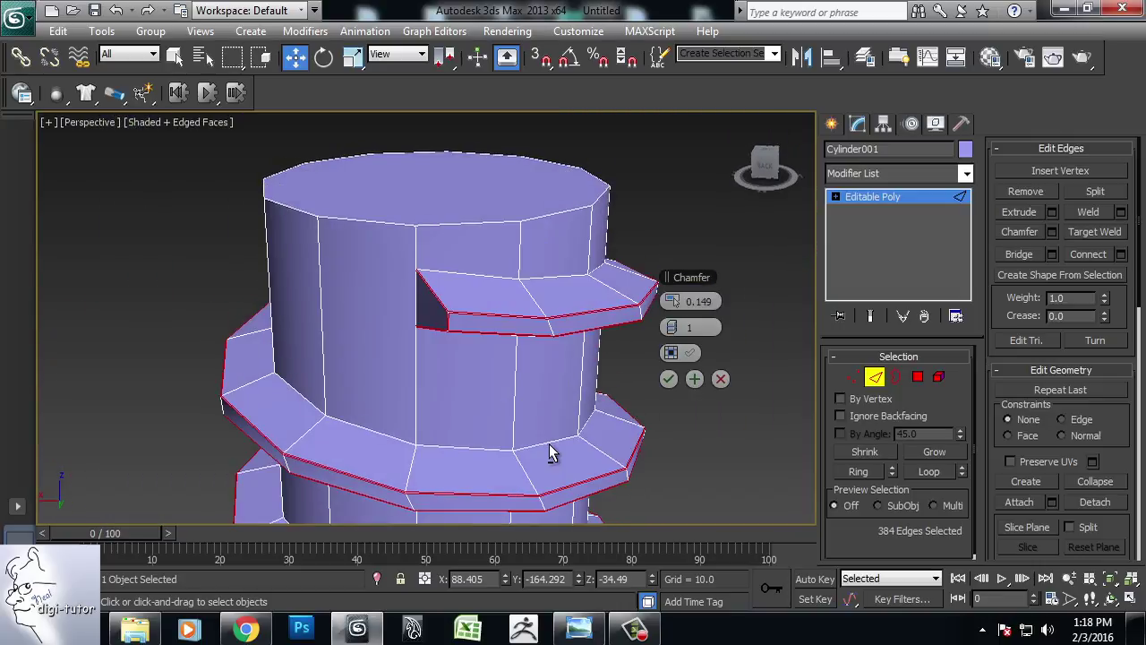
left_click(668, 378)
Step: Undo that chamfer and reapply it at 0.149 with one segment
key("ctrl+z")
mouse_move(558, 285)
middle_mouse_down("alt")
mouse_move(564, 362)
mouse_move(583, 380)
middle_mouse_up("alt")
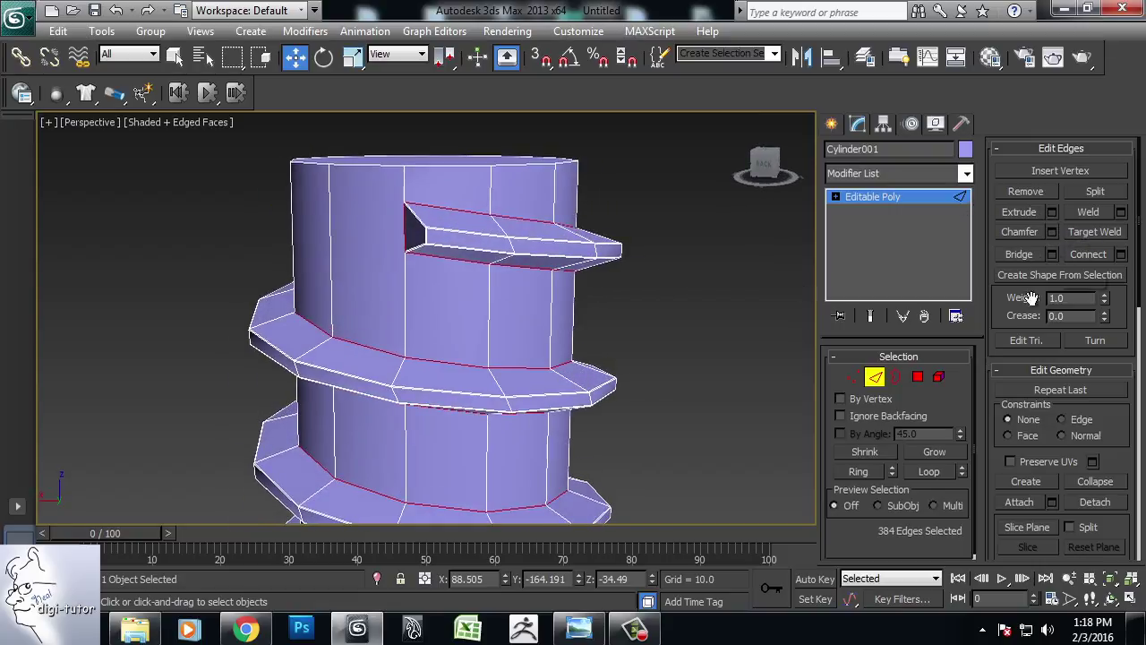
left_click(1053, 232)
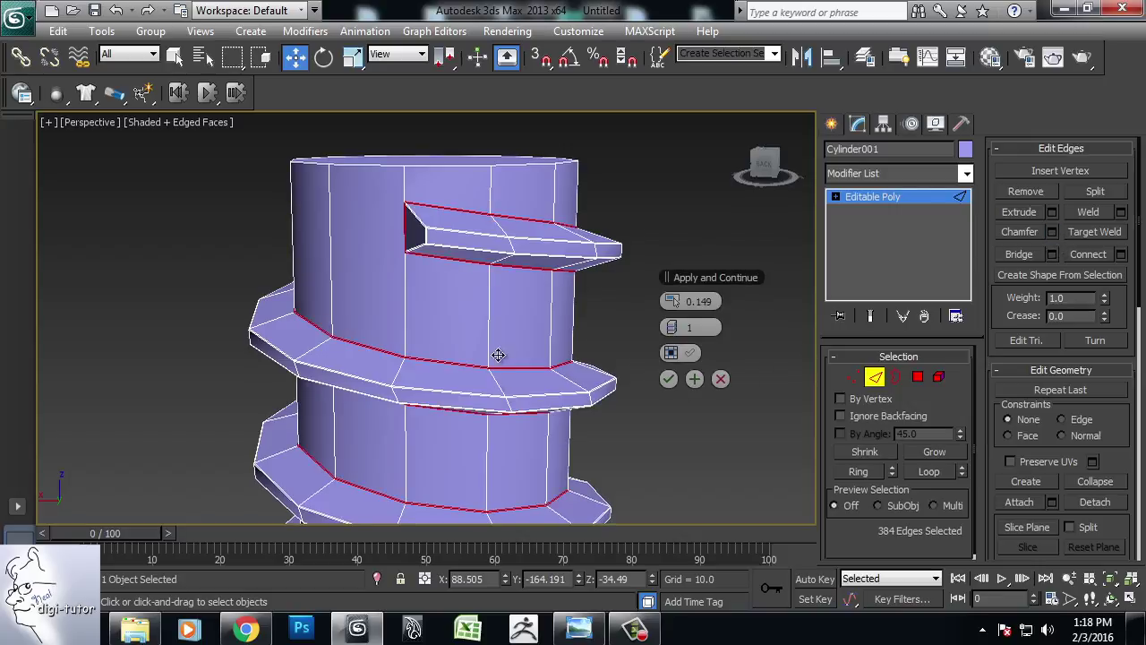
scroll(498, 355, "up", 2)
scroll(476, 353, "up", 2)
scroll(504, 353, "up", 2)
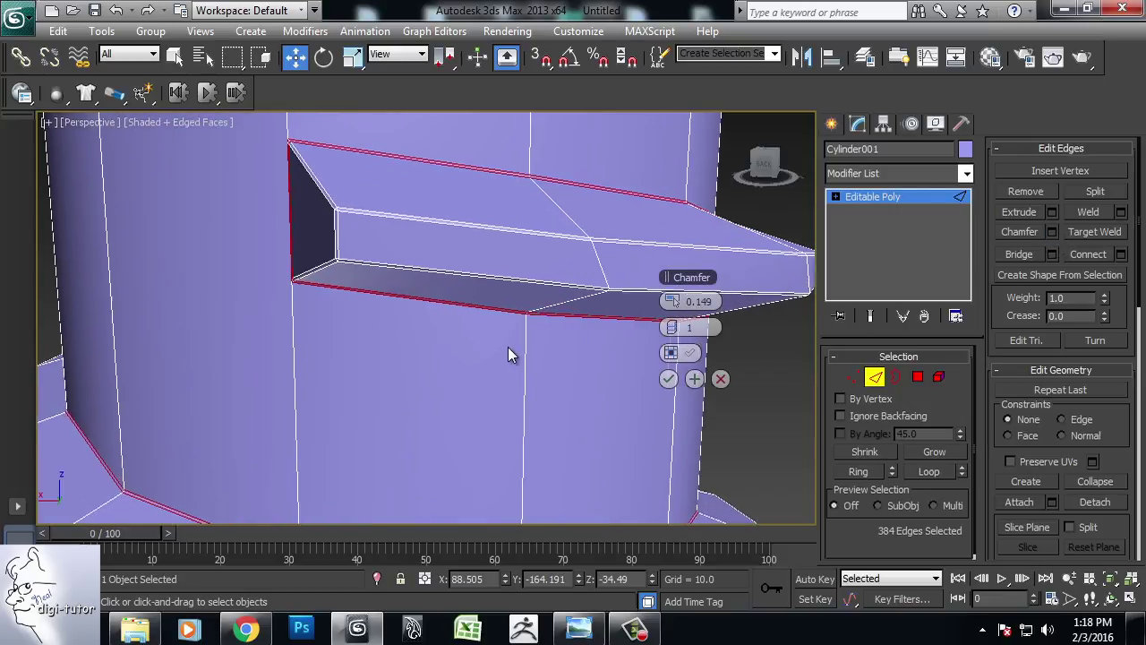
left_click(668, 378)
scroll(767, 437, "down", 1)
scroll(813, 428, "down", 3)
scroll(705, 428, "down", 2)
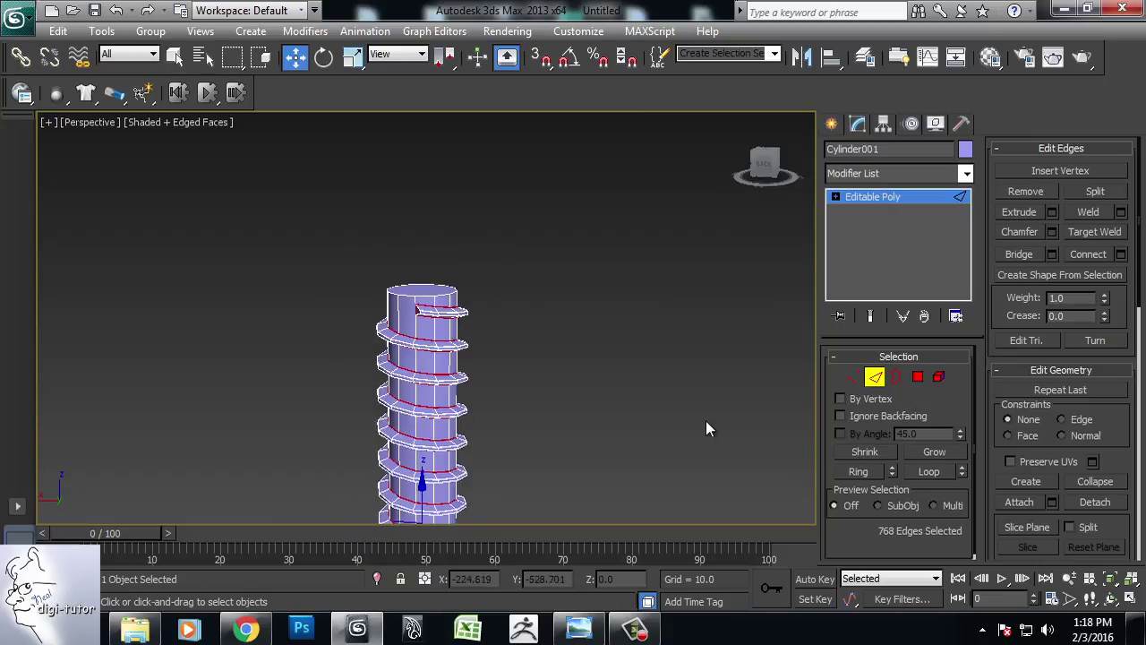
scroll(705, 429, "up", 2)
Step: Return to object level and add a MeshSmooth modifier (NURMS, 1 iteration) to the screw
left_click(875, 376)
left_click(892, 173)
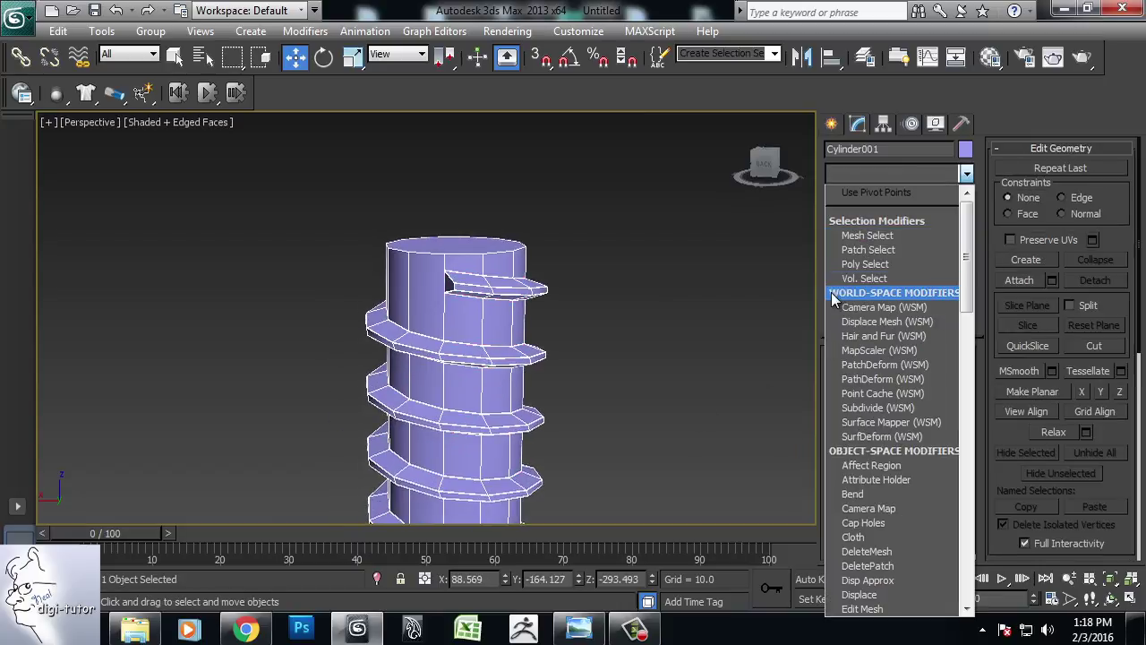
key("m")
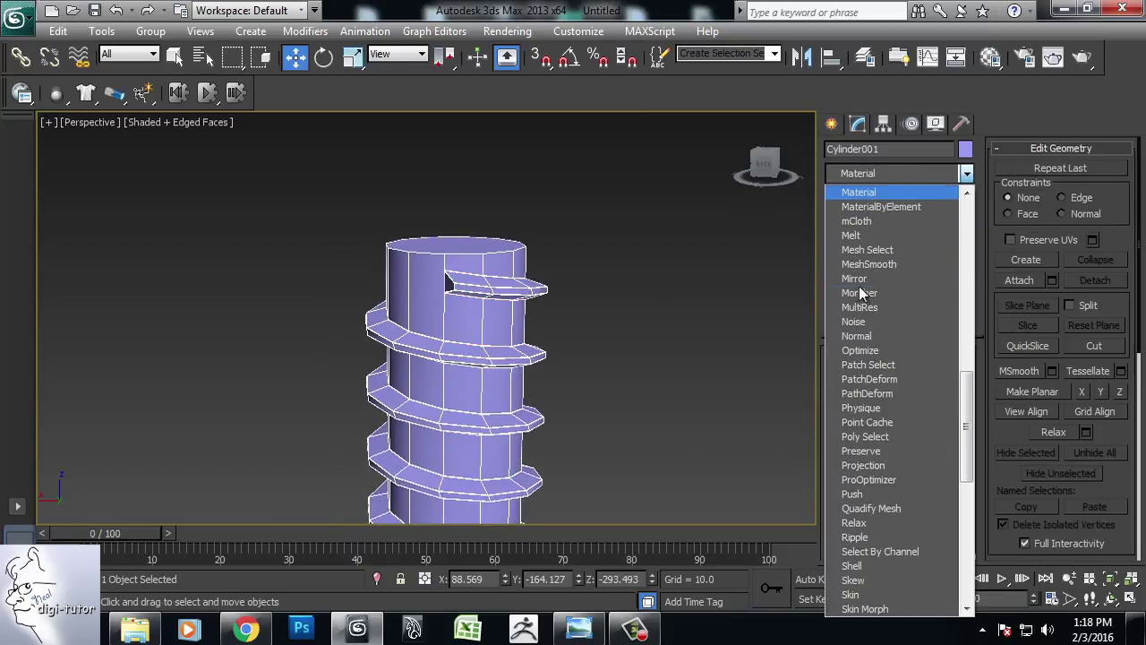
left_click(873, 267)
scroll(632, 412, "down", 3)
scroll(591, 429, "down", 3)
scroll(637, 385, "down", 3)
Step: Hide edged faces, stand the screw upright, and maximize the Front viewport beside the reference images
key("F4")
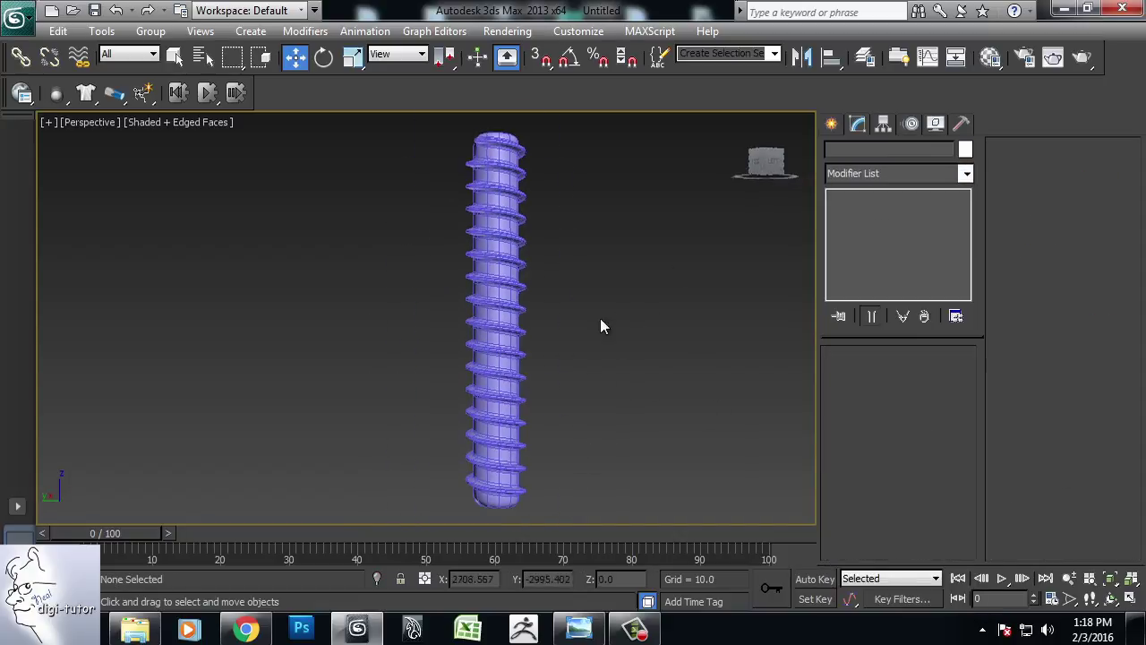
scroll(602, 324, "up", 5)
scroll(686, 423, "down", 2)
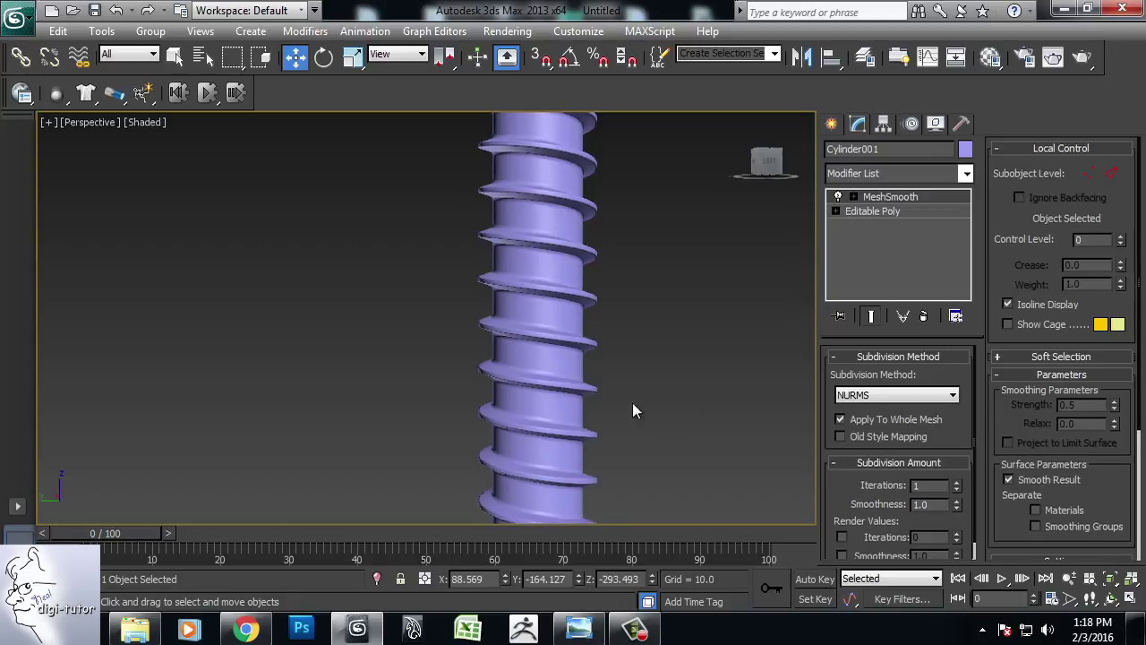
scroll(632, 402, "down", 3)
scroll(624, 428, "down", 3)
mouse_move(665, 401)
middle_mouse_down("alt")
mouse_move(555, 451)
mouse_move(634, 446)
mouse_move(662, 420)
middle_mouse_up("alt")
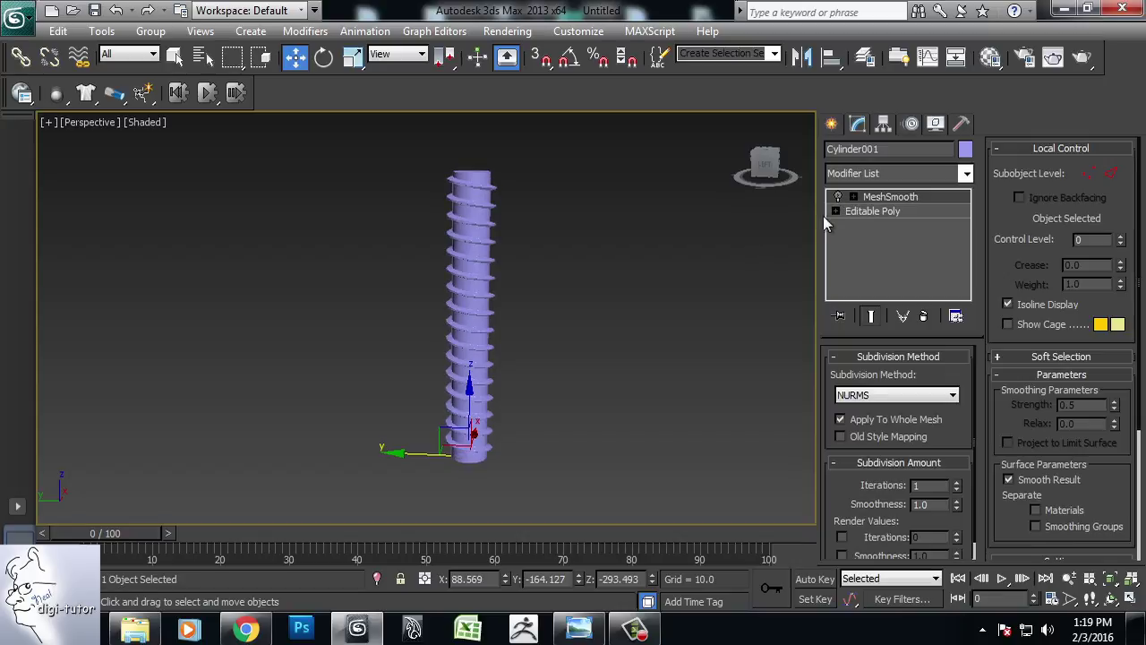
key("alt+w")
scroll(670, 276, "down", 3)
key("alt+w")
Step: Remove the MeshSmooth modifier from the screw and reopen the Modifier List at the F entries
scroll(613, 265, "up", 2)
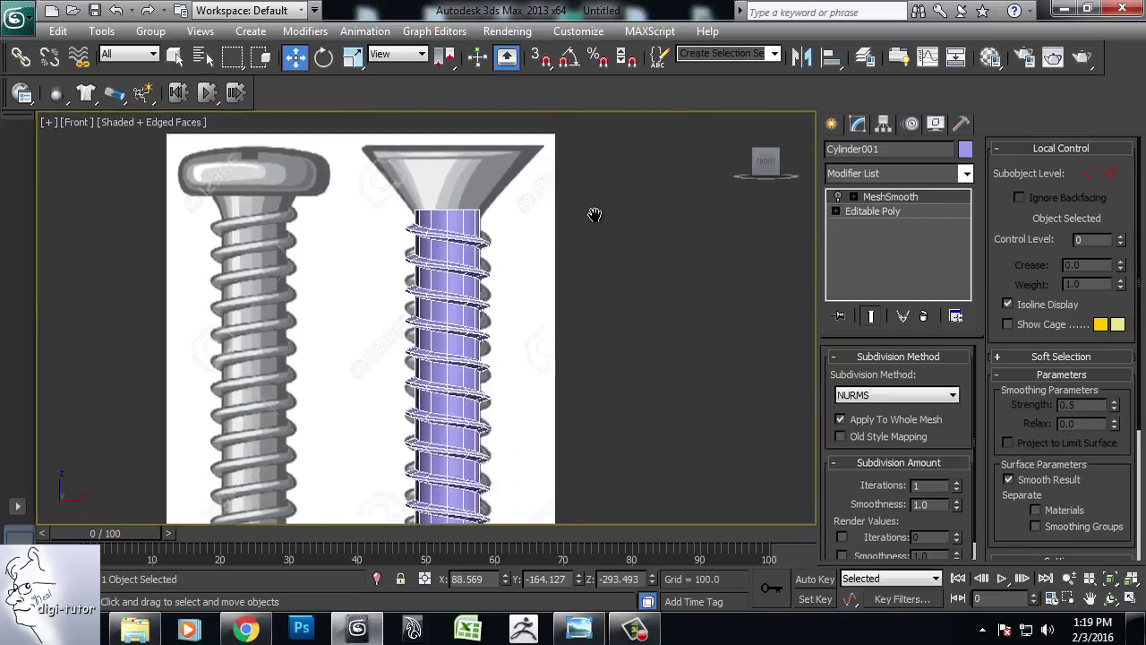
scroll(595, 213, "up", 2)
mouse_move(564, 373)
middle_mouse_down()
mouse_move(576, 376)
mouse_move(576, 307)
middle_mouse_up()
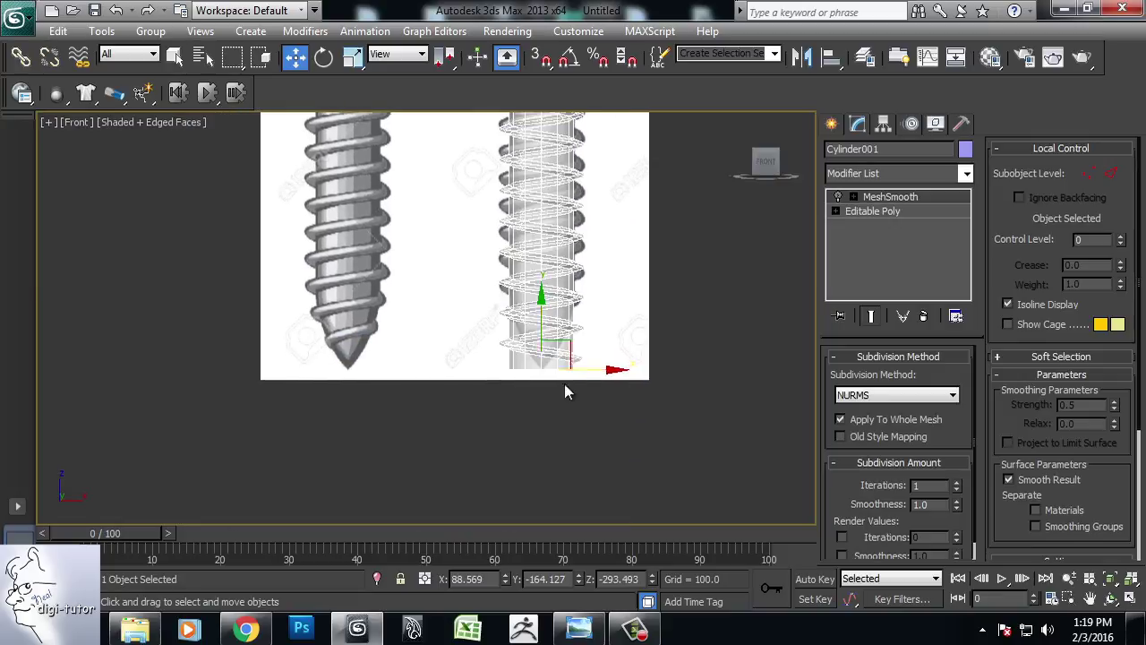
left_click(853, 174)
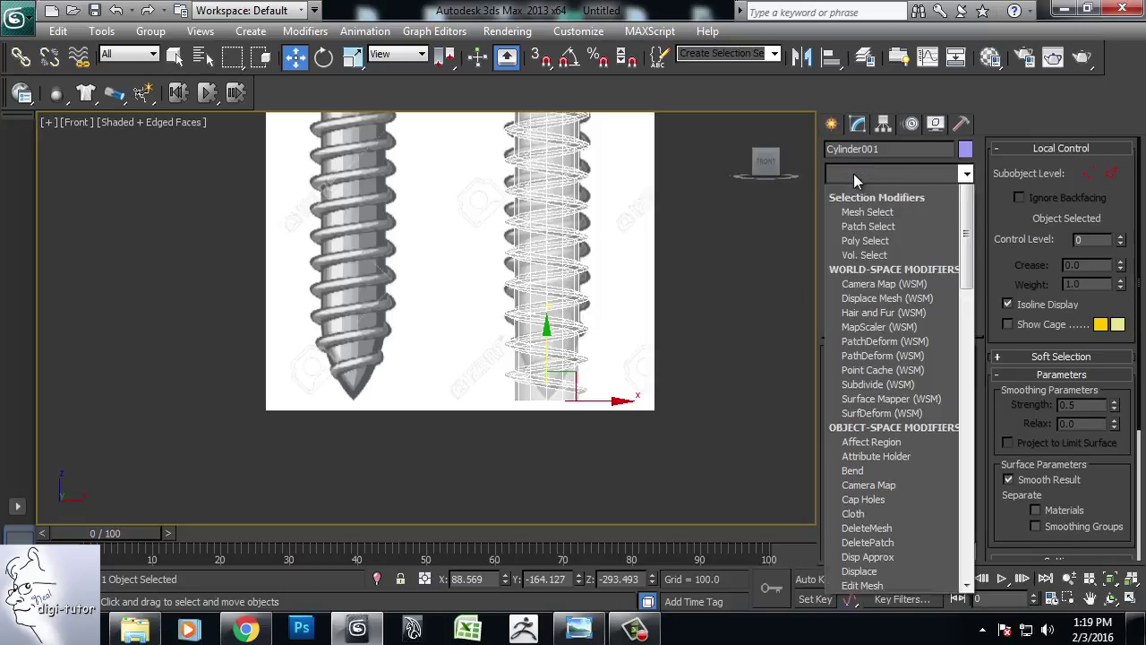
left_click(846, 277)
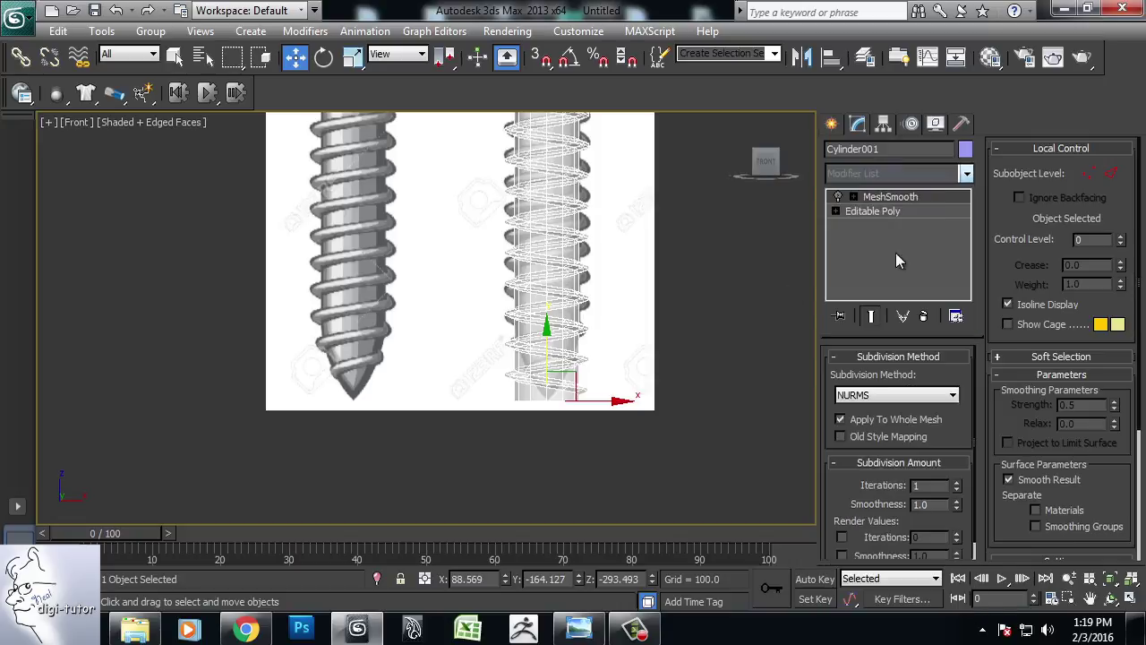
left_click(922, 316)
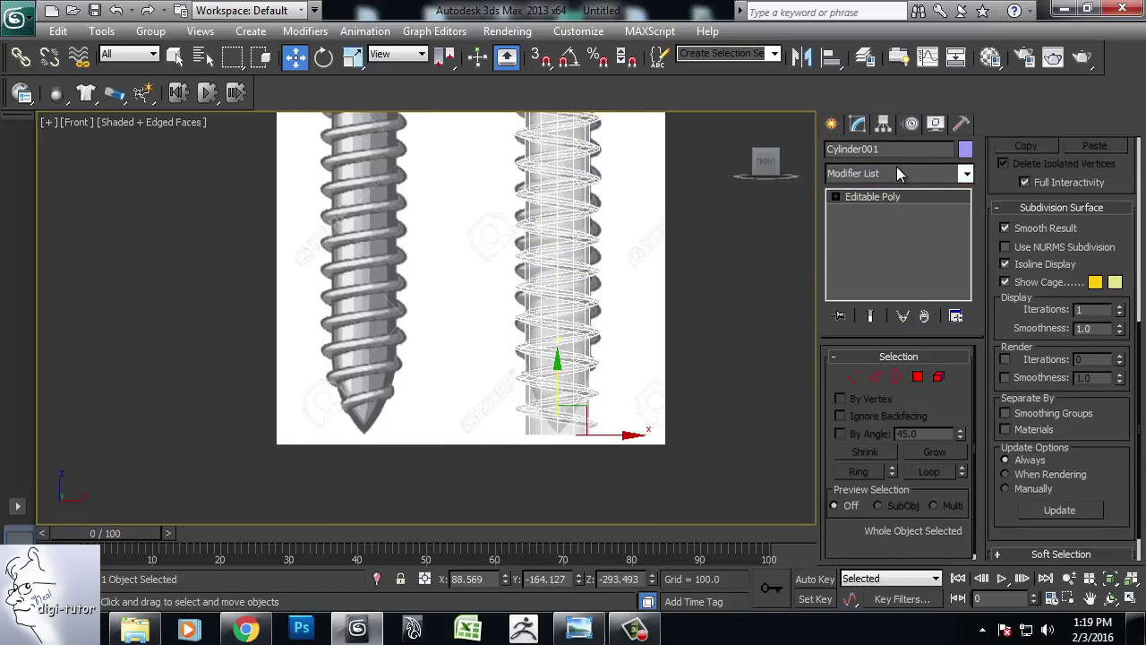
left_click(882, 170)
key("f")
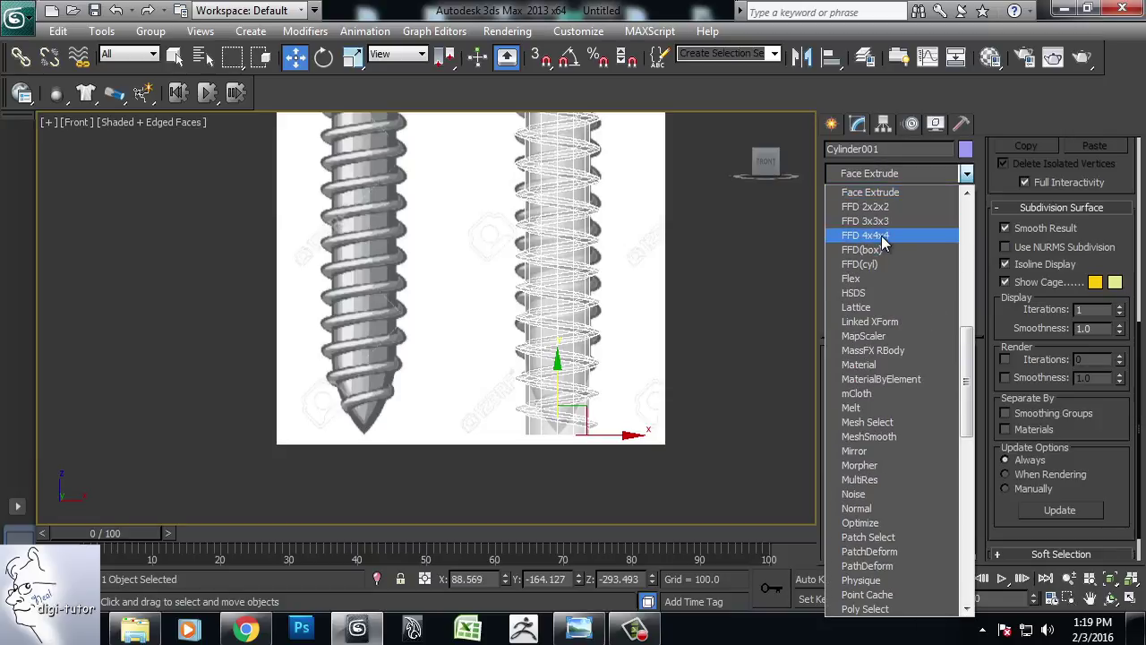
Step: Add an FFD(box) modifier to the screw and set its lattice to 4x4x6 control points
left_click(881, 249)
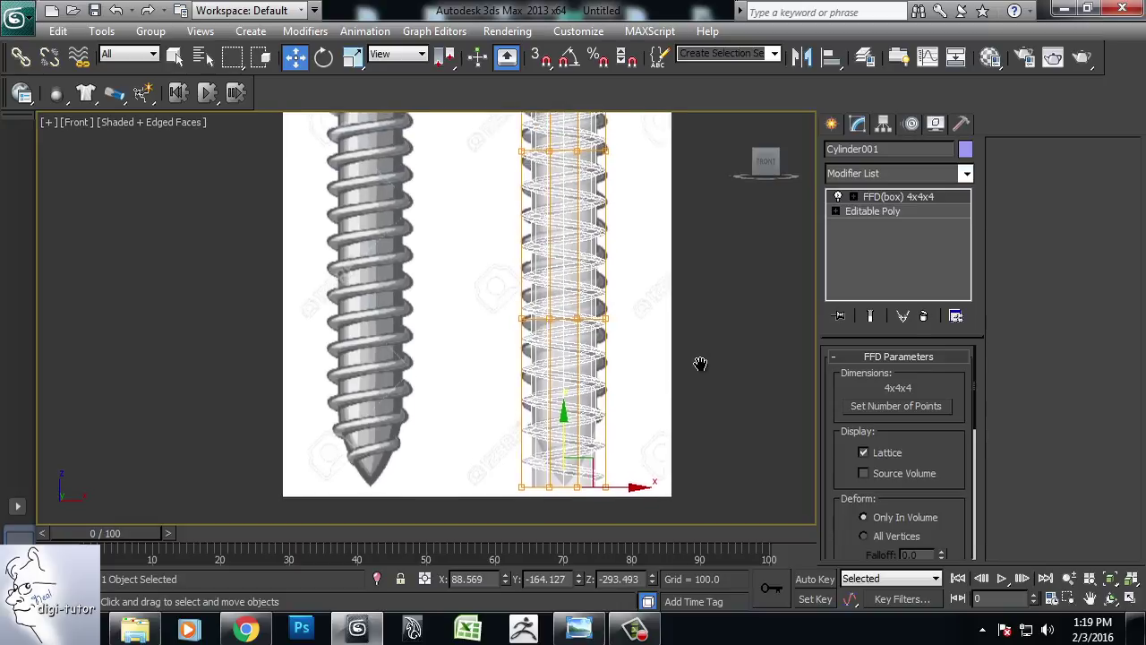
middle_click_drag(682, 367, 664, 352)
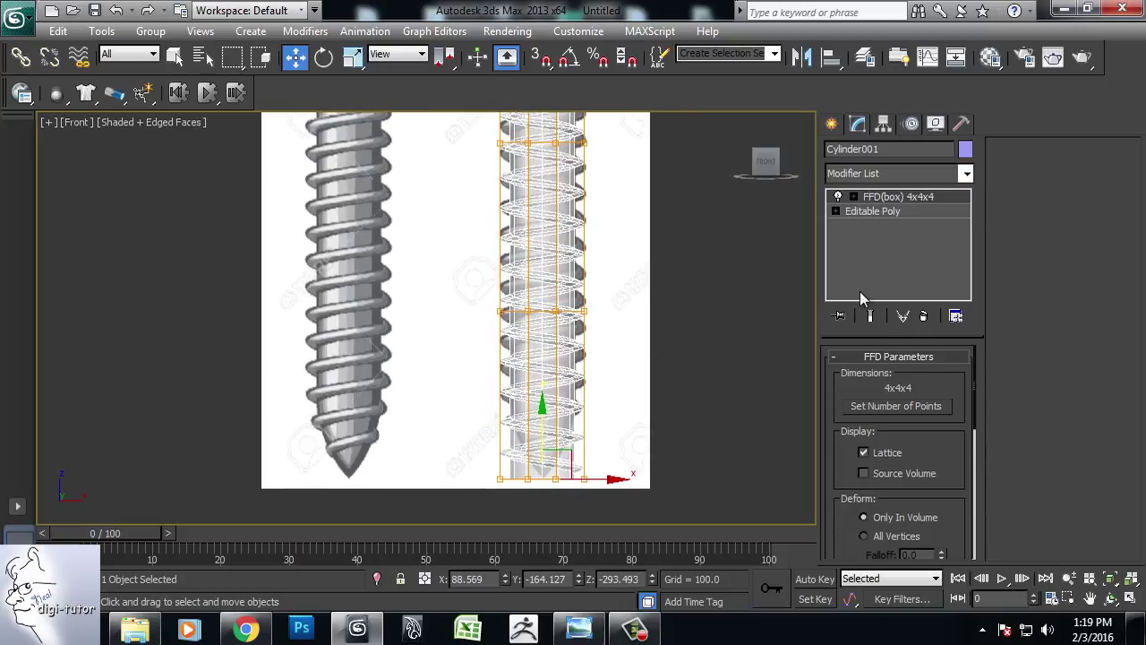
left_click(895, 405)
left_click_drag(597, 260, 921, 189)
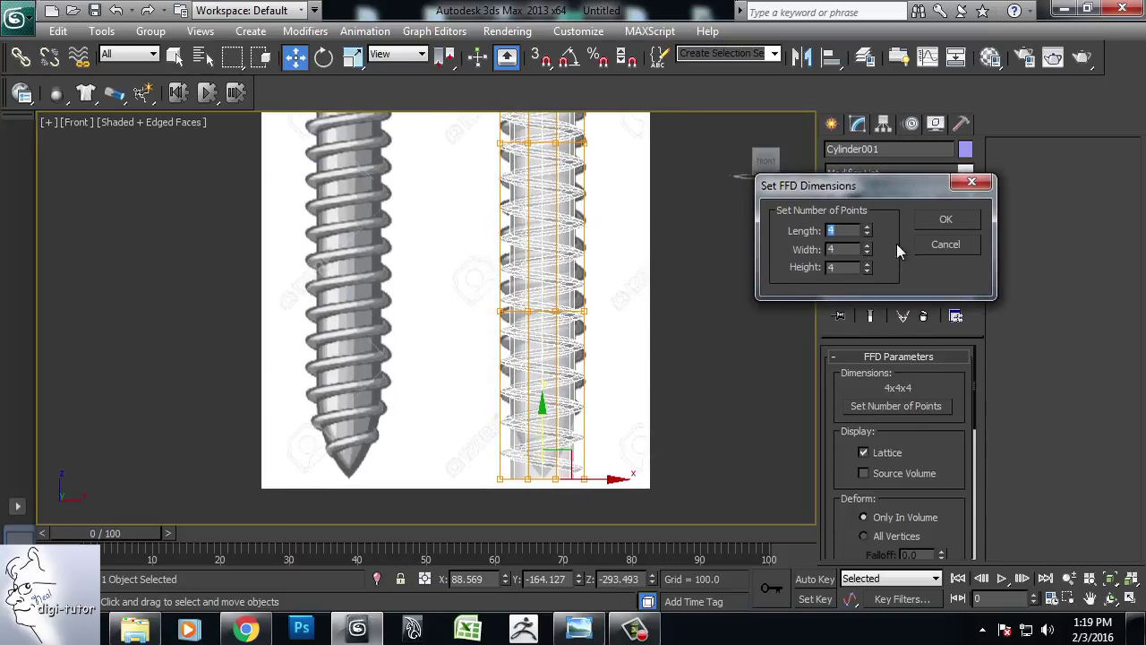
left_click(869, 263)
left_click(868, 263)
left_click(945, 219)
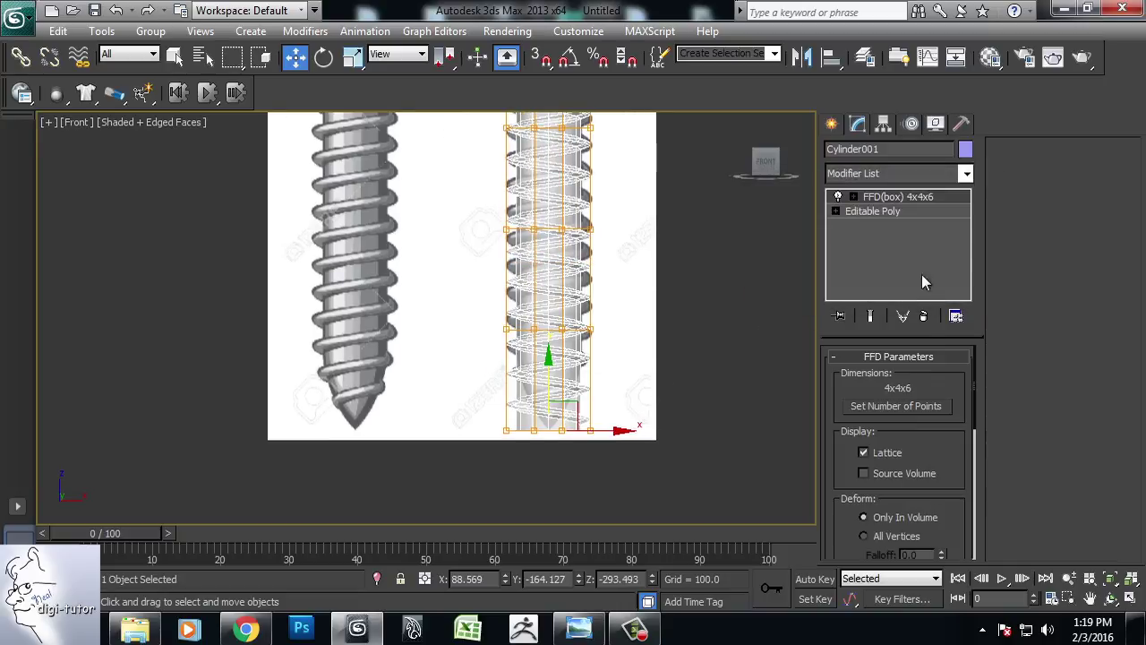
left_click(903, 407)
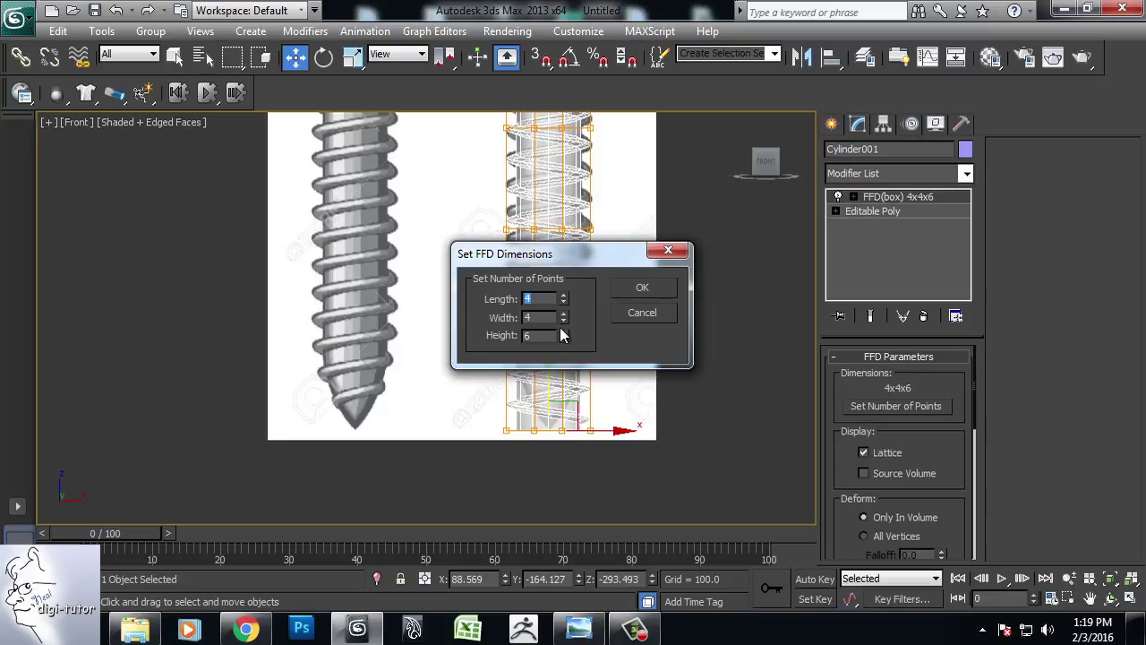
Step: Set the FFD lattice to 4x4x7 points, enter Control Points, and frame the shaft in the front view
left_click(666, 291)
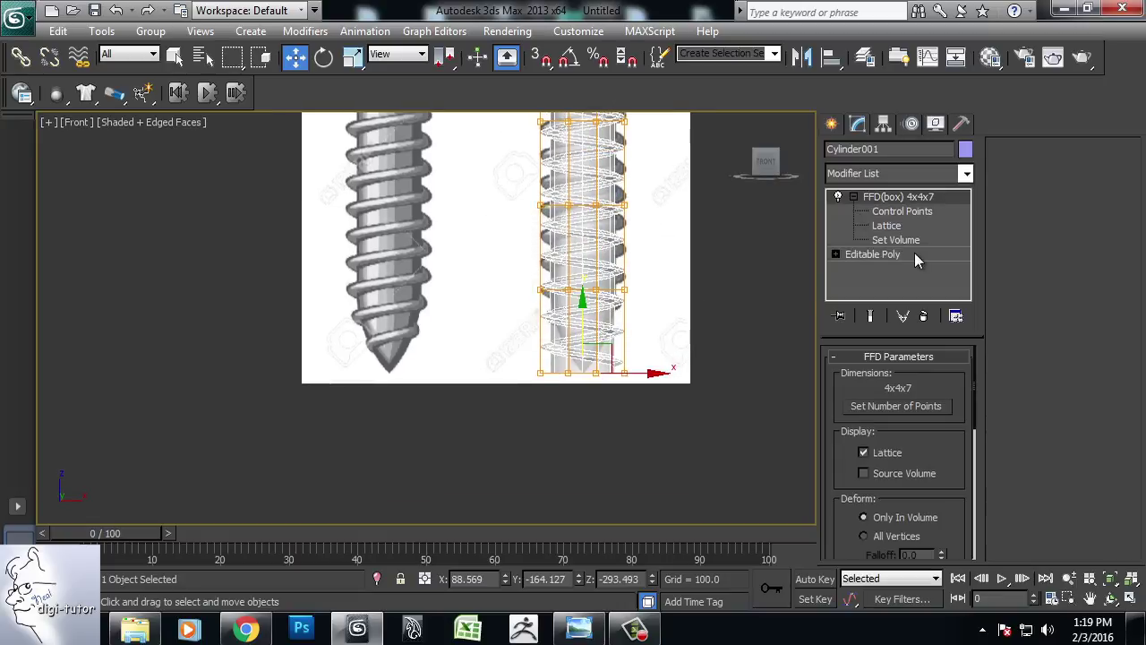
left_click(892, 212)
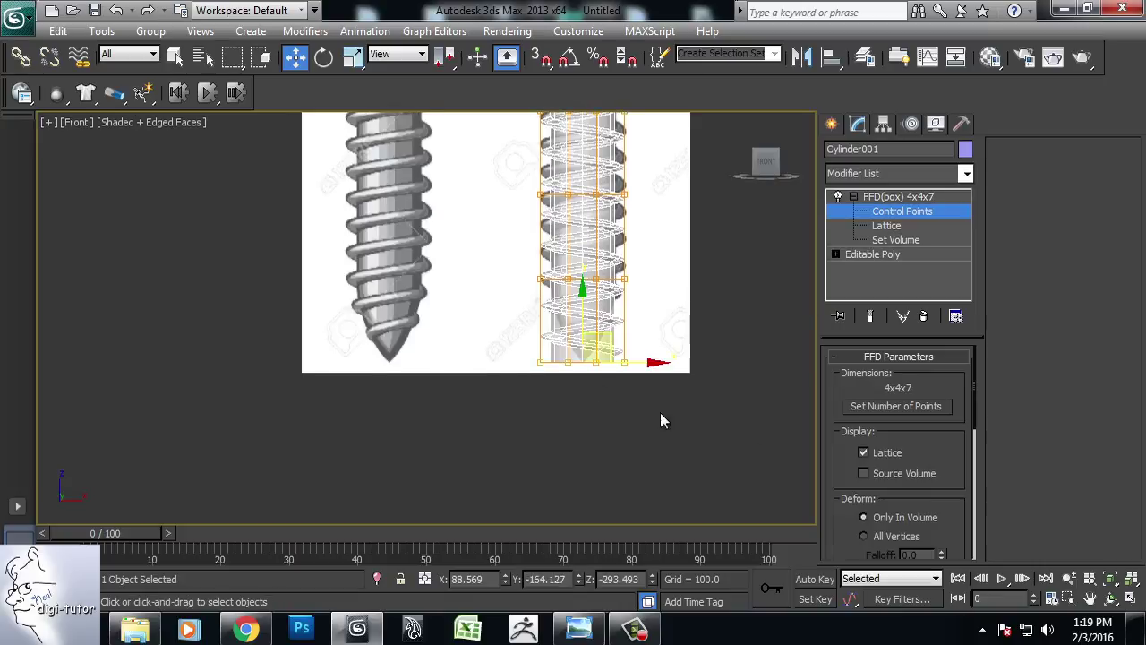
key("alt+w")
left_click(696, 477)
key("alt+w")
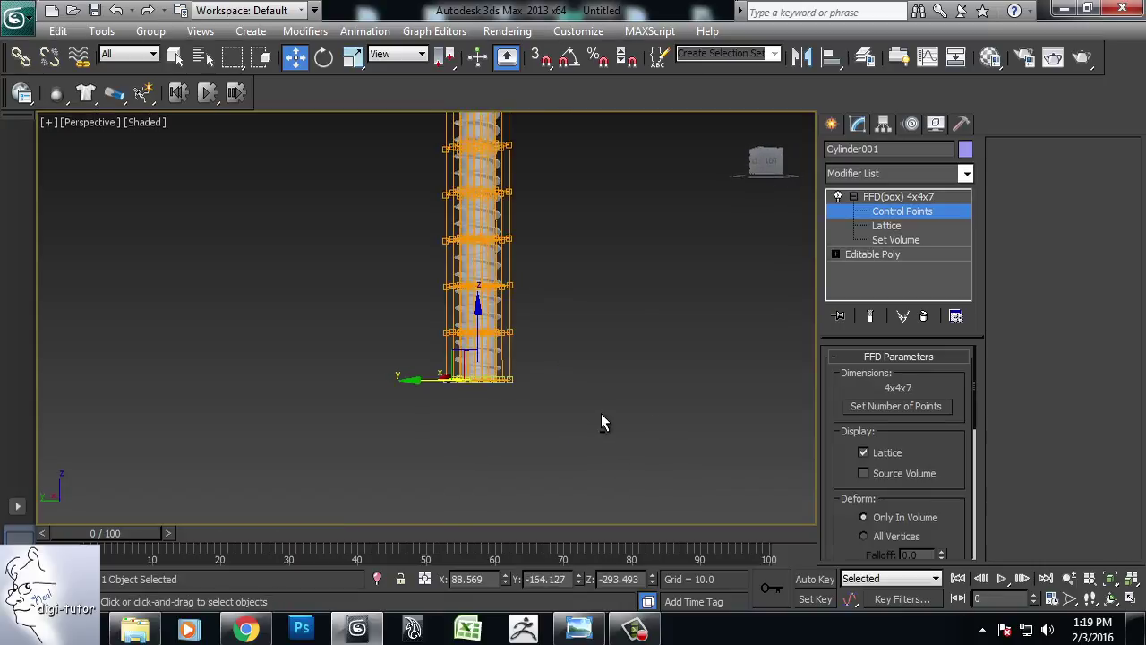
scroll(601, 413, "up", 5)
key("alt+w")
right_click(702, 303)
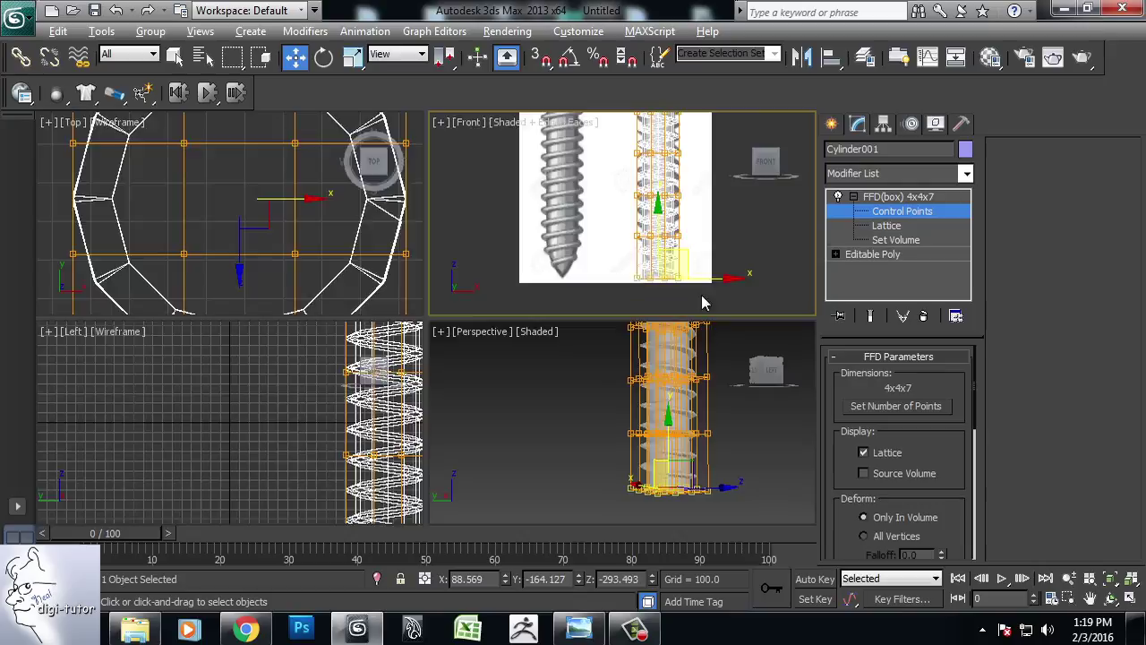
key("alt+w")
scroll(652, 308, "up", 5)
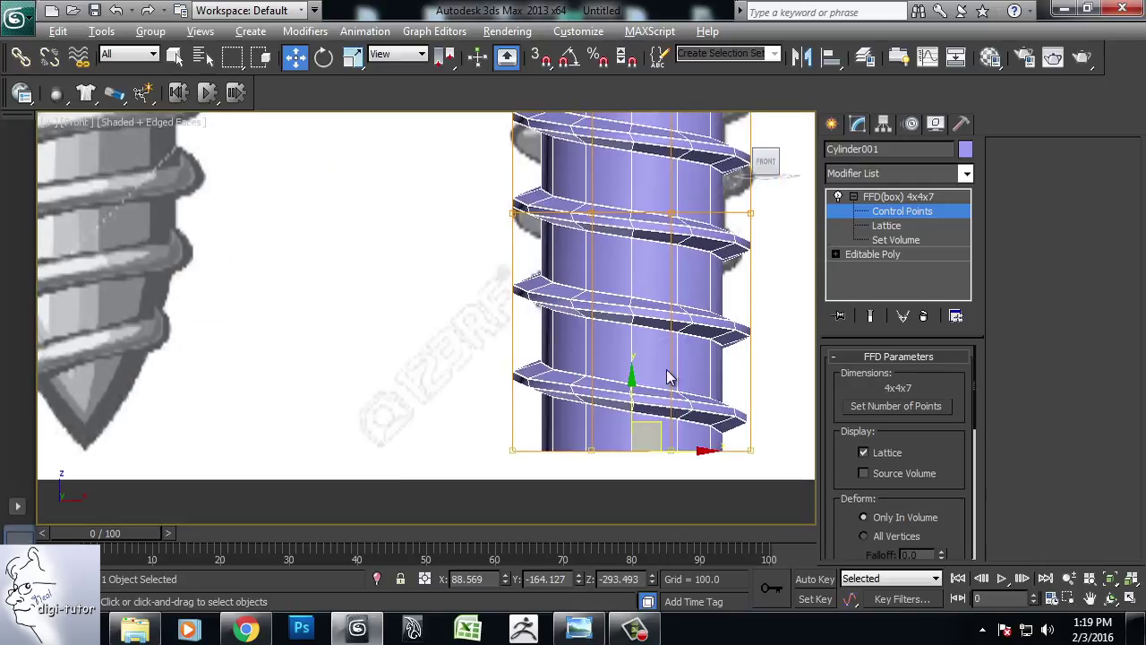
middle_click_drag(635, 303, 647, 419)
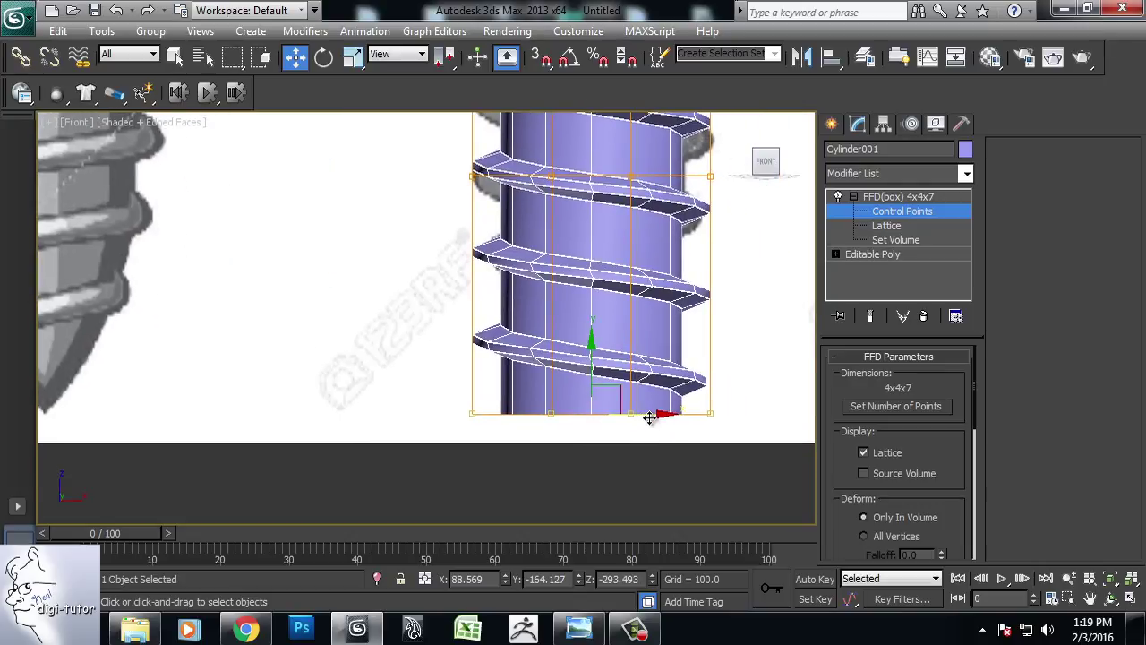
key("g")
key("g")
middle_click_drag(654, 417, 653, 428)
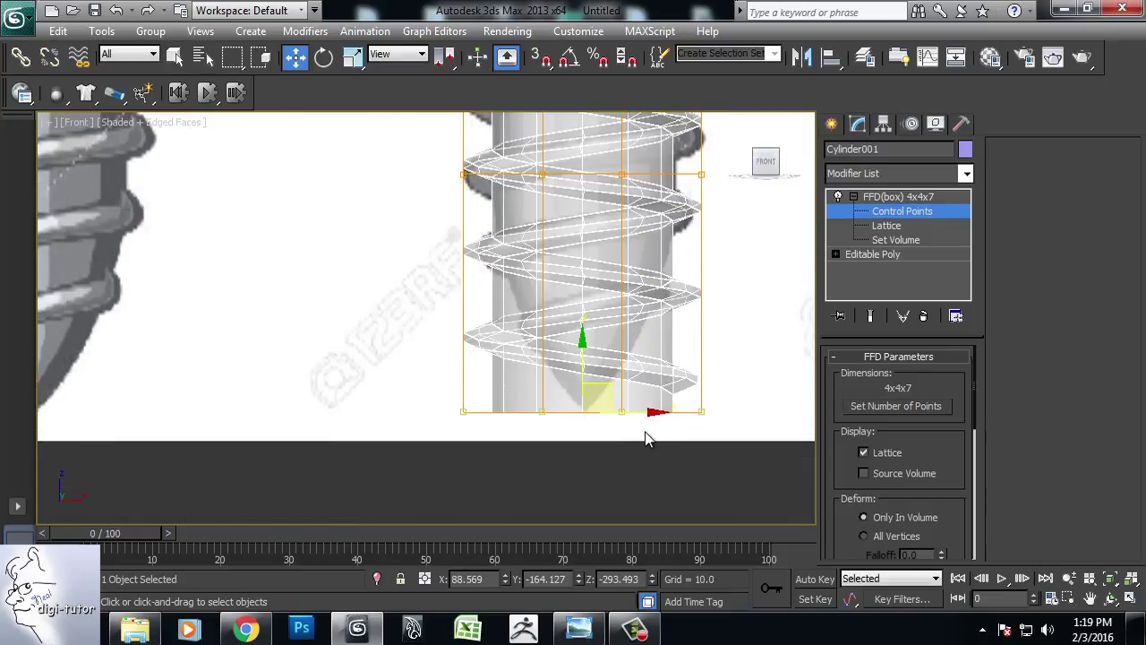
Step: Scale the lattice's bottom control points inward to taper the shaft to a point
left_click_drag(591, 430, 408, 474)
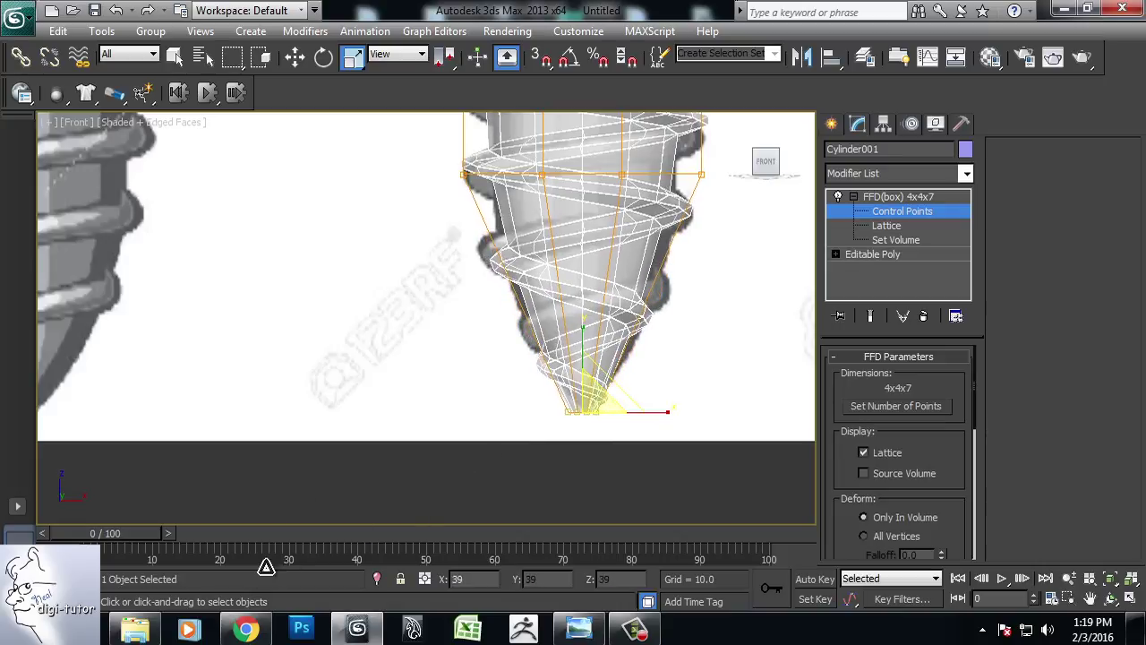
left_click_drag(575, 411, 385, 508)
right_click(386, 508)
mouse_move(565, 424)
left_mouse_down()
mouse_move(603, 440)
mouse_move(544, 499)
left_mouse_up()
mouse_move(545, 498)
middle_mouse_down()
mouse_move(594, 457)
mouse_move(713, 452)
mouse_move(604, 435)
mouse_move(635, 340)
mouse_move(550, 387)
middle_mouse_up()
key("alt+w")
key("alt+w")
mouse_move(589, 385)
left_mouse_down()
mouse_move(581, 413)
mouse_move(759, 381)
left_mouse_up()
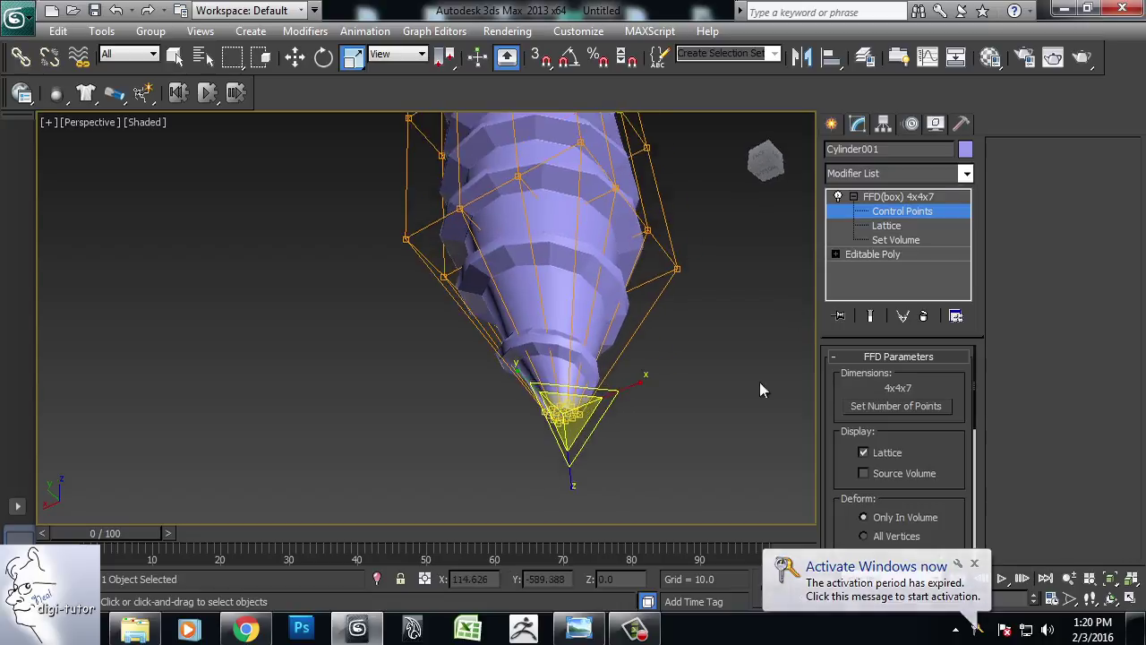
left_click(901, 210)
mouse_move(703, 334)
middle_mouse_down("alt")
mouse_move(678, 463)
mouse_move(654, 371)
mouse_move(496, 323)
middle_mouse_up("alt")
right_click(500, 304)
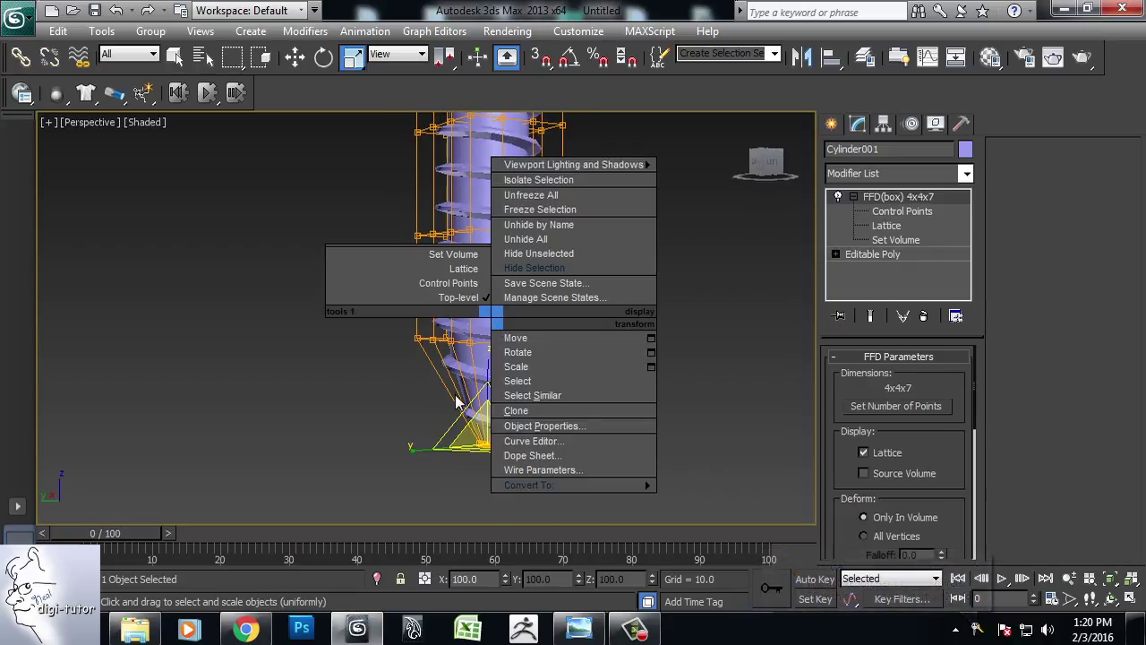
Step: Convert the tapered shaft to an Editable Poly
left_click(468, 191)
middle_click_drag(558, 249, 555, 249)
right_click(510, 260)
mouse_move(547, 426)
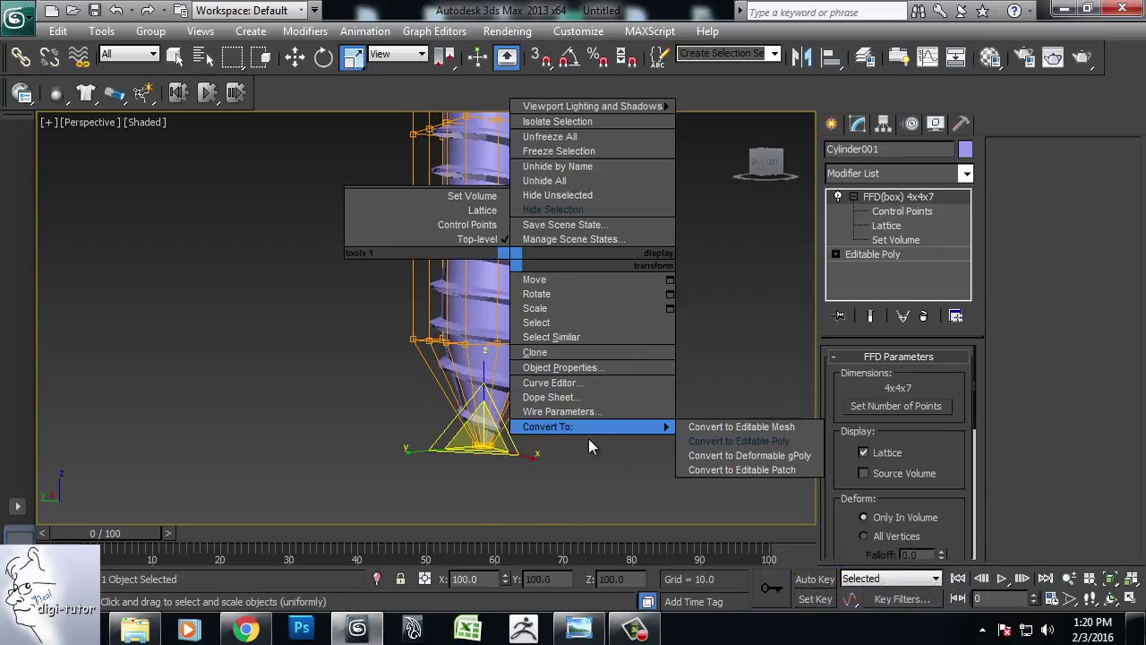
left_click(747, 441)
middle_click_drag(609, 350, 663, 415)
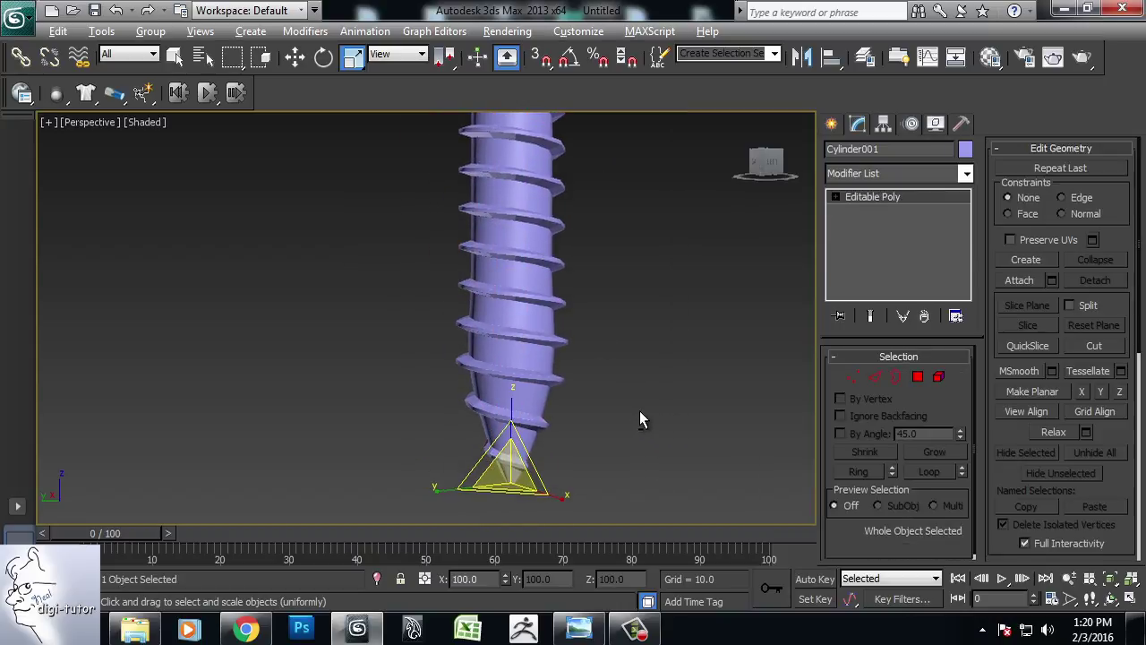
left_click(694, 411)
scroll(678, 409, "down", 3)
scroll(617, 296, "down", 2)
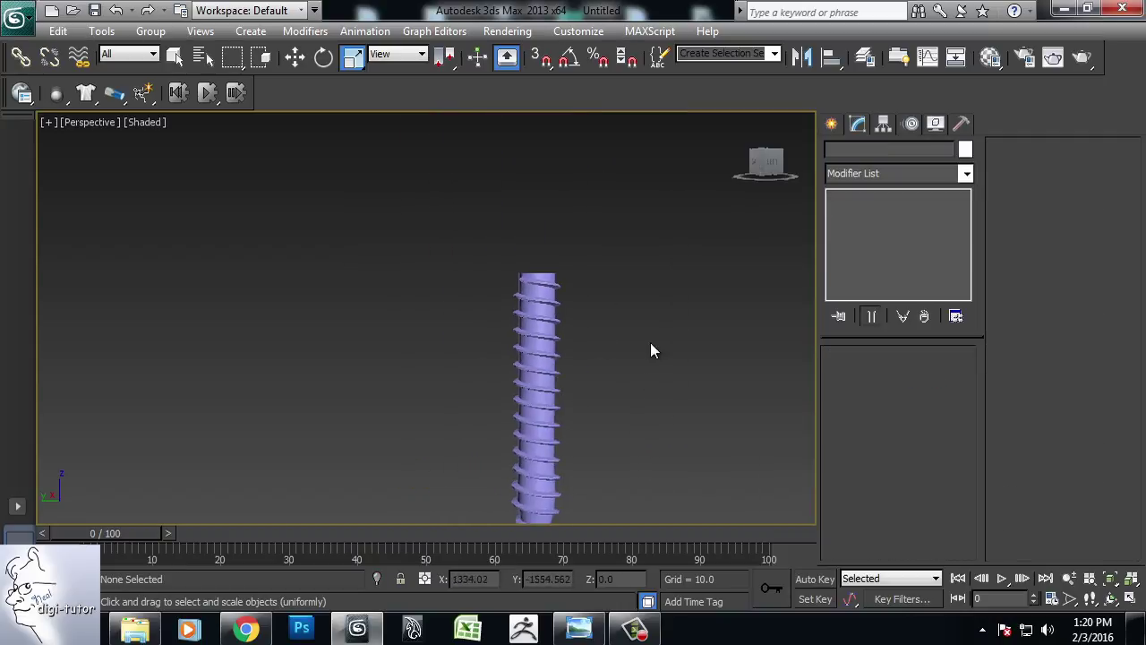
scroll(652, 348, "up", 1)
scroll(645, 304, "up", 3)
middle_click_drag(639, 327, 615, 371)
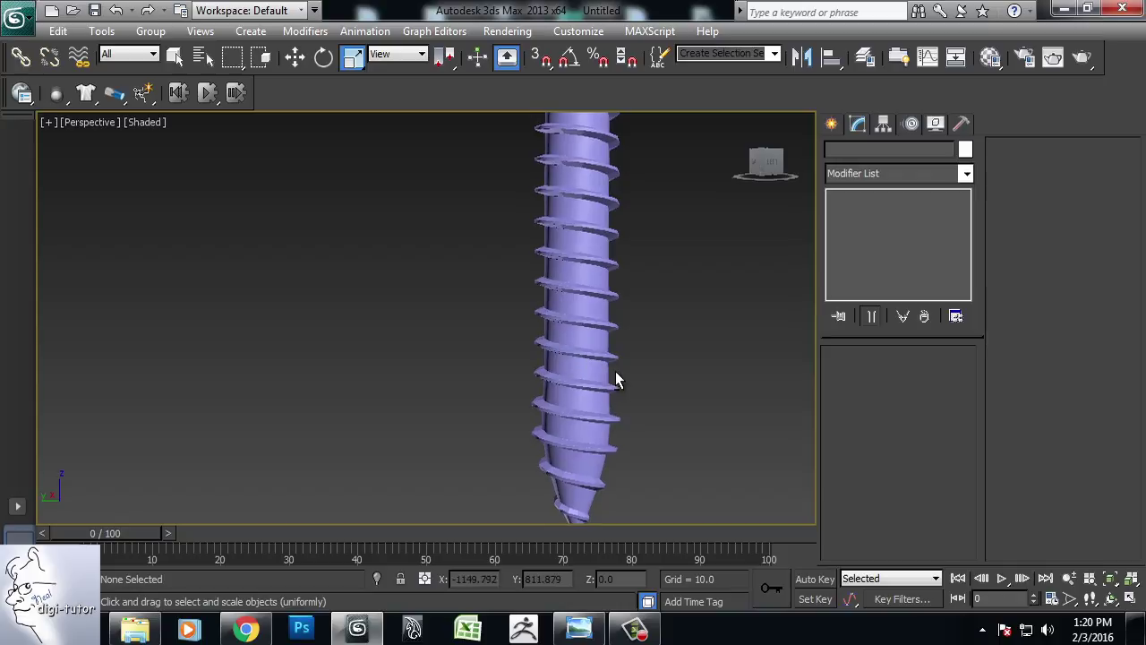
key("alt+w")
scroll(656, 183, "down", 5)
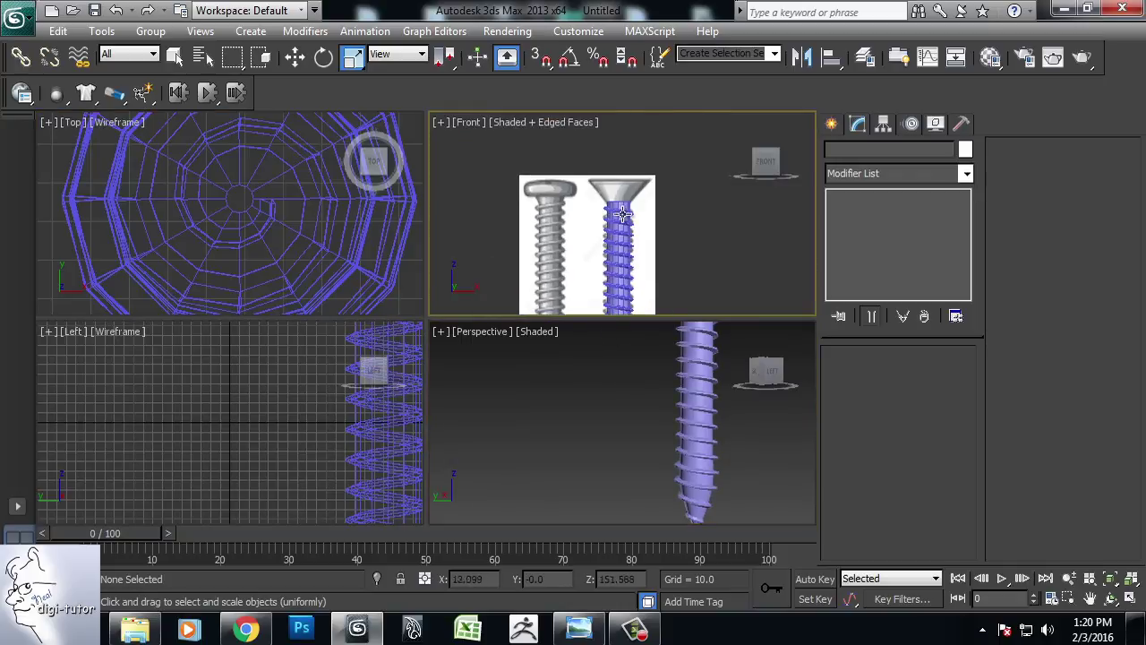
key("alt+w")
scroll(675, 197, "up", 5)
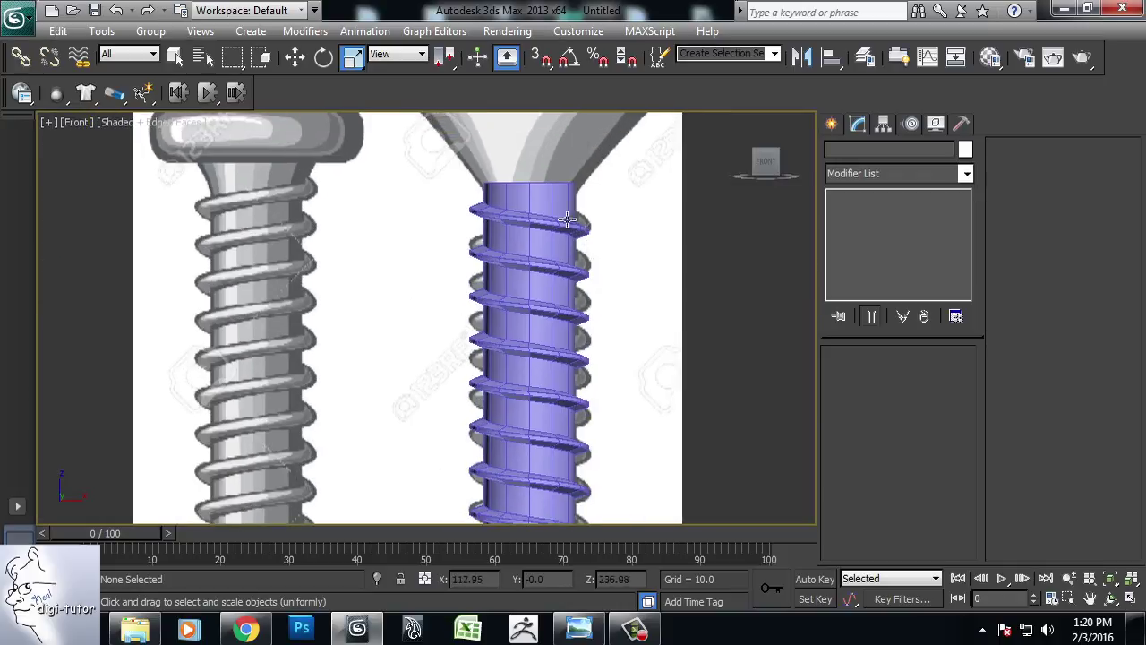
Step: Select the shaft and pick its top cap polygon in Polygon mode
left_click(568, 250)
scroll(653, 366, "down", 3)
middle_click_drag(652, 366, 706, 368)
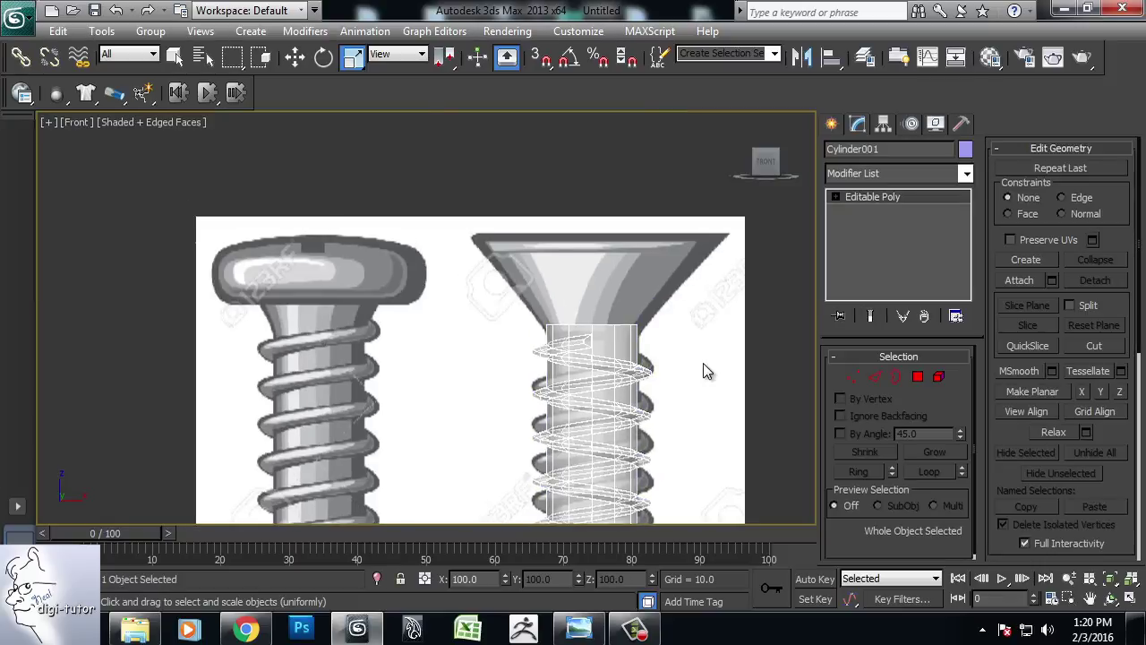
key("alt+w")
middle_click_drag(692, 431, 670, 446, "alt")
key("alt+w")
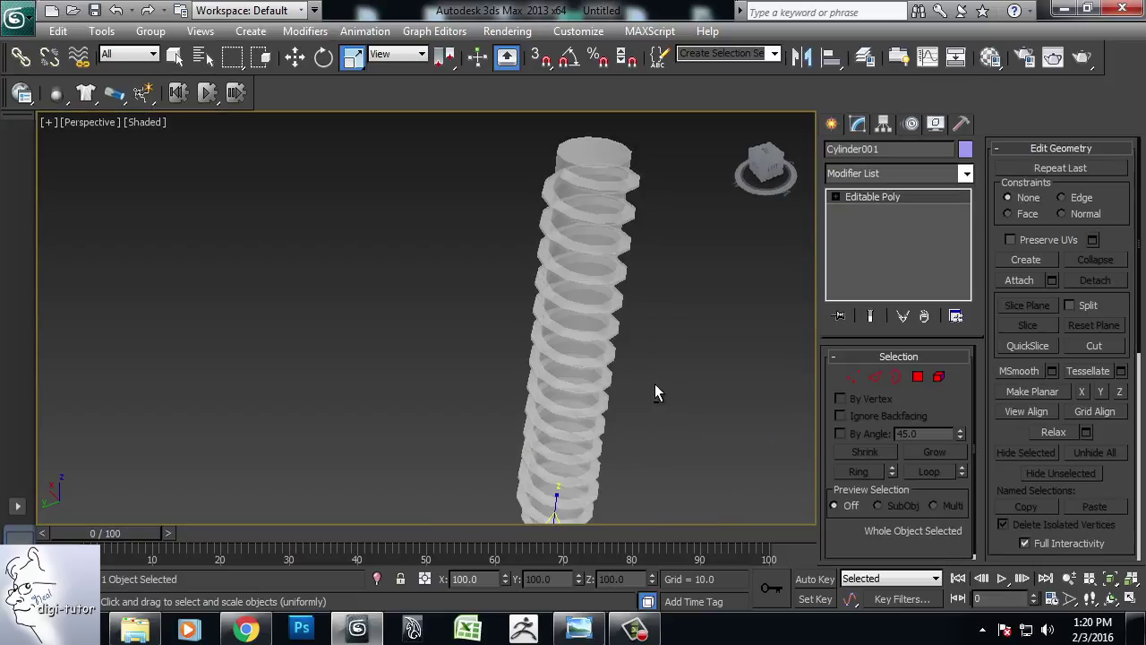
left_click(918, 377)
left_click(591, 172)
Step: Delete the top cap polygon from the shaft
middle_click_drag(591, 172, 735, 245, "alt")
key("alt+w")
key("alt+w")
middle_click_drag(671, 269, 665, 107)
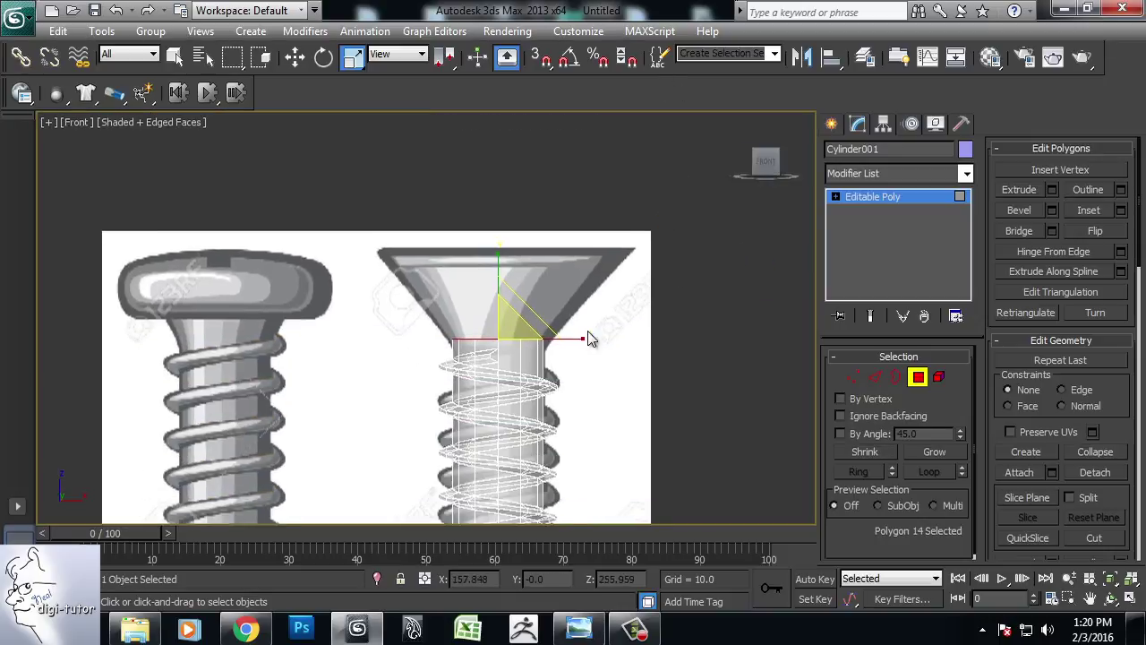
key("w")
scroll(597, 321, "up", 4)
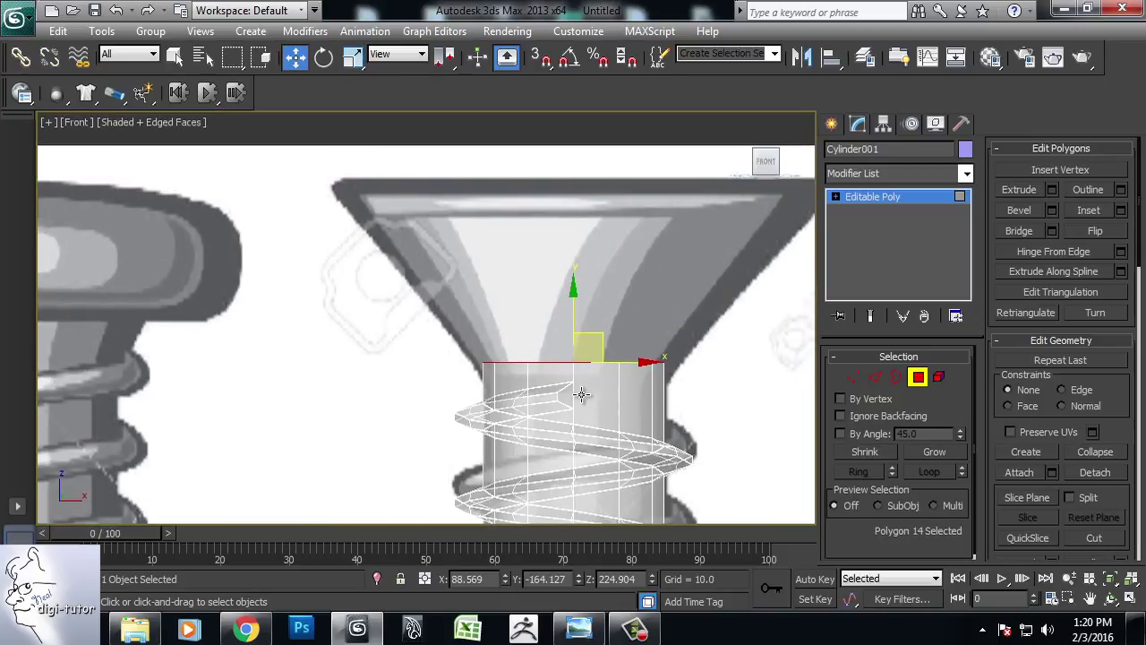
left_click(799, 410)
Step: Select the shaft's open top border in Border mode
left_click(893, 379)
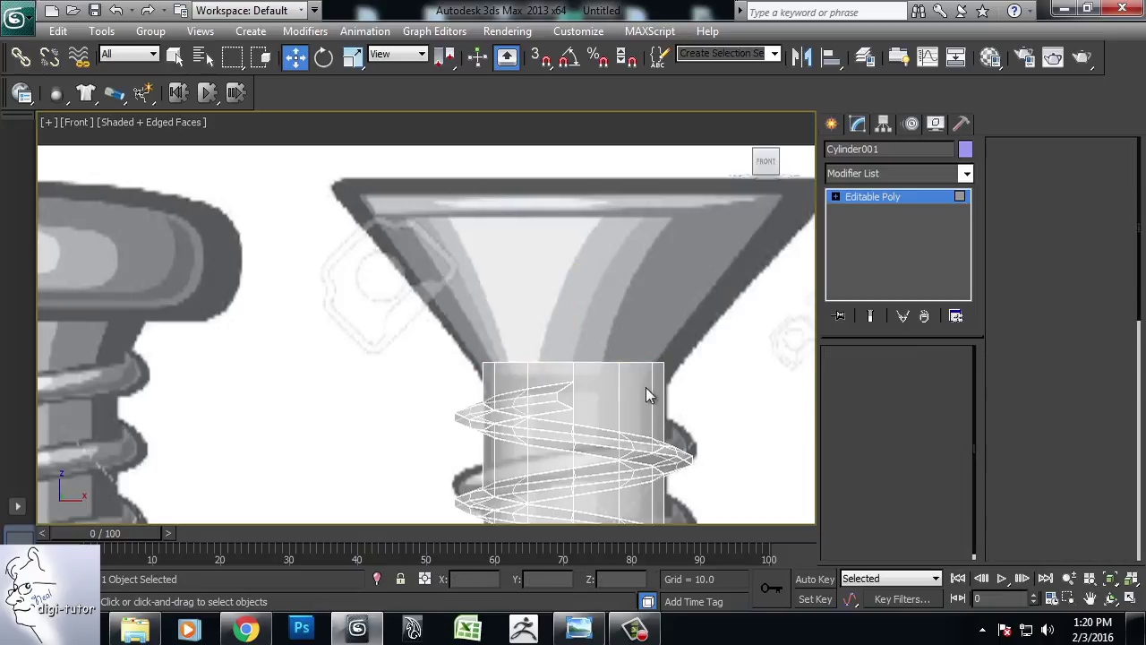
left_click(627, 362)
key("alt+w")
middle_click_drag(683, 405, 684, 415, "alt")
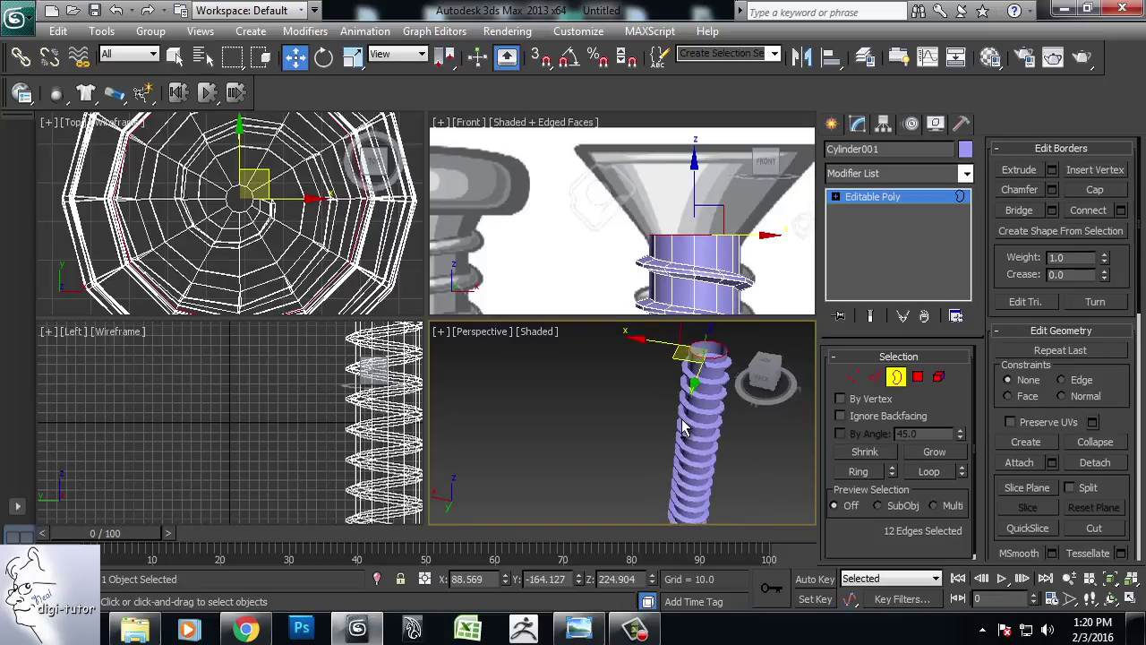
Step: Make the screw see-through and extrude the top border upward, flaring it into a cone
key("alt+x")
right_click(663, 286)
key("alt+w")
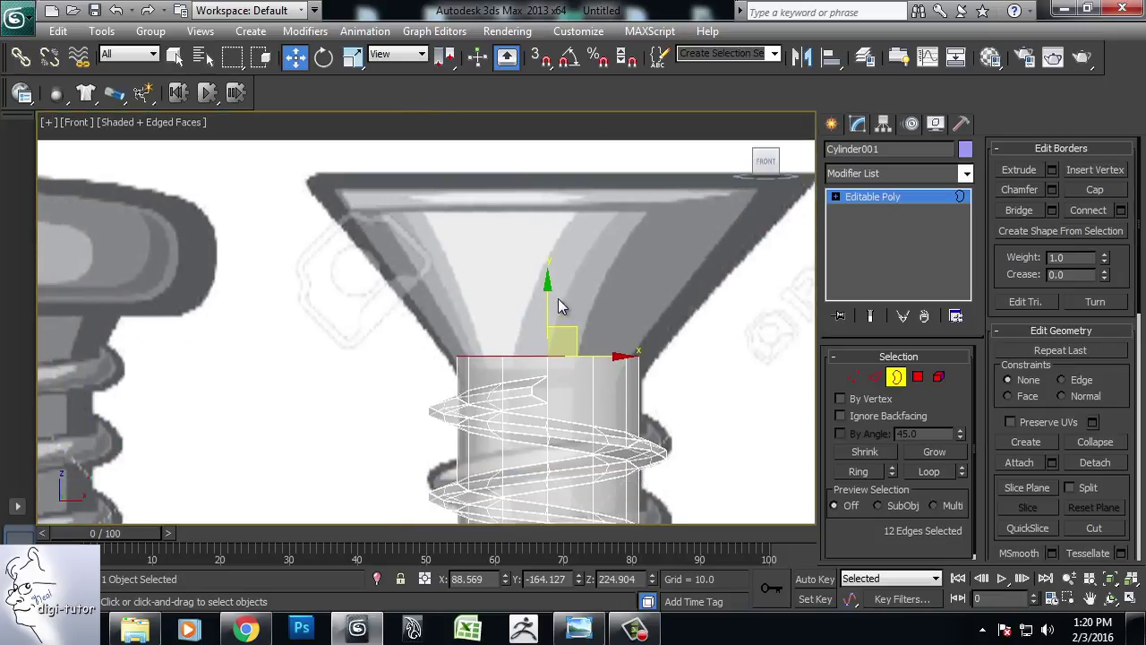
left_click_drag(558, 298, 557, 202, "shift")
middle_click_drag(650, 324, 662, 276)
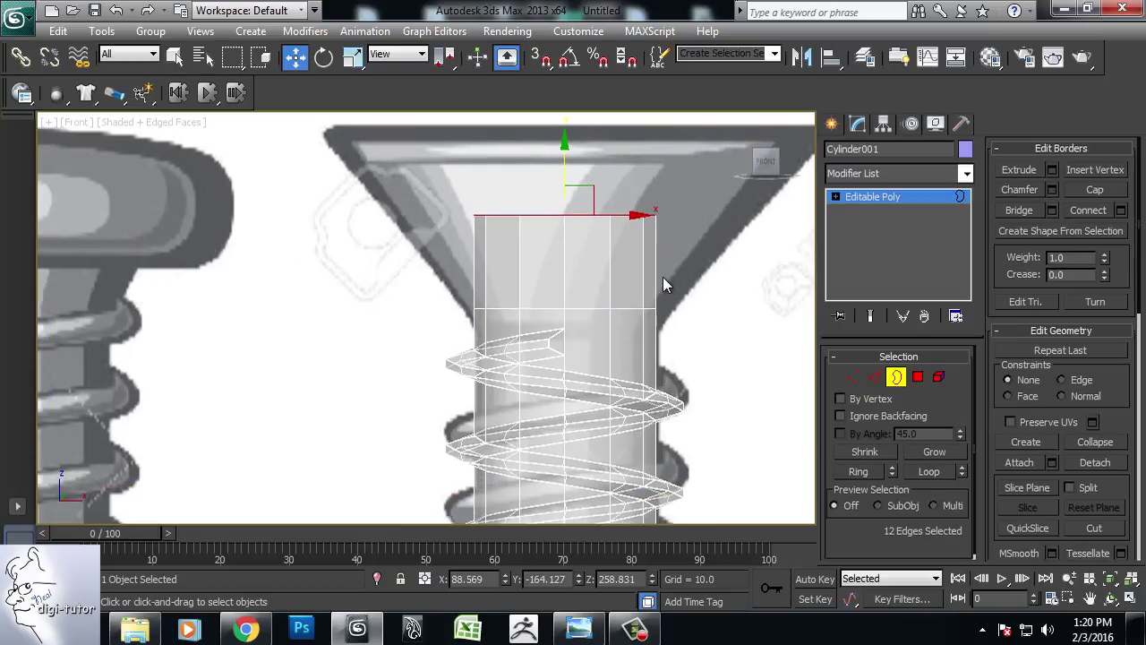
key("r")
left_click_drag(573, 205, 632, 109)
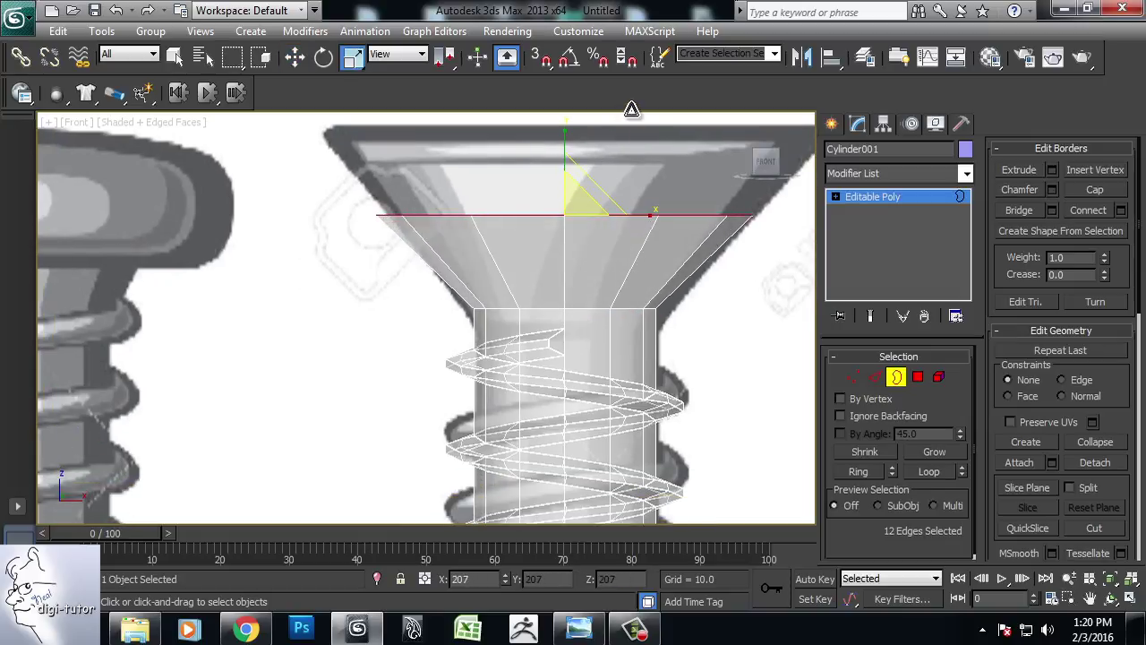
Step: Raise the new top rim slightly and scale it wider to match the head
middle_click_drag(650, 205, 649, 324)
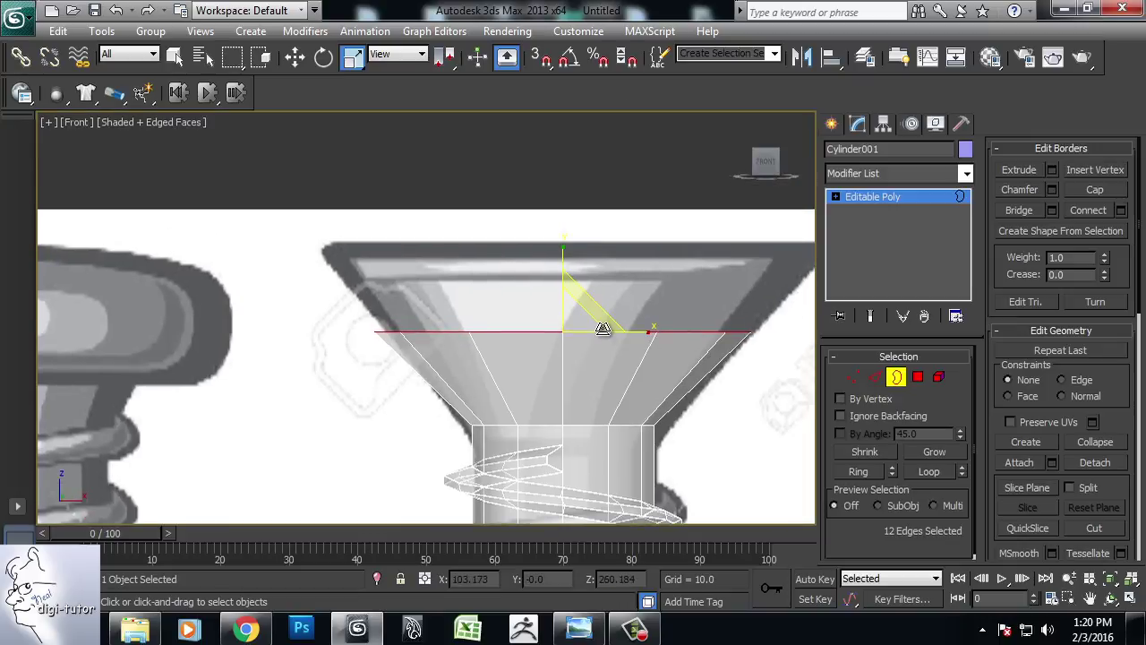
key("w")
left_click_drag(563, 272, 576, 185)
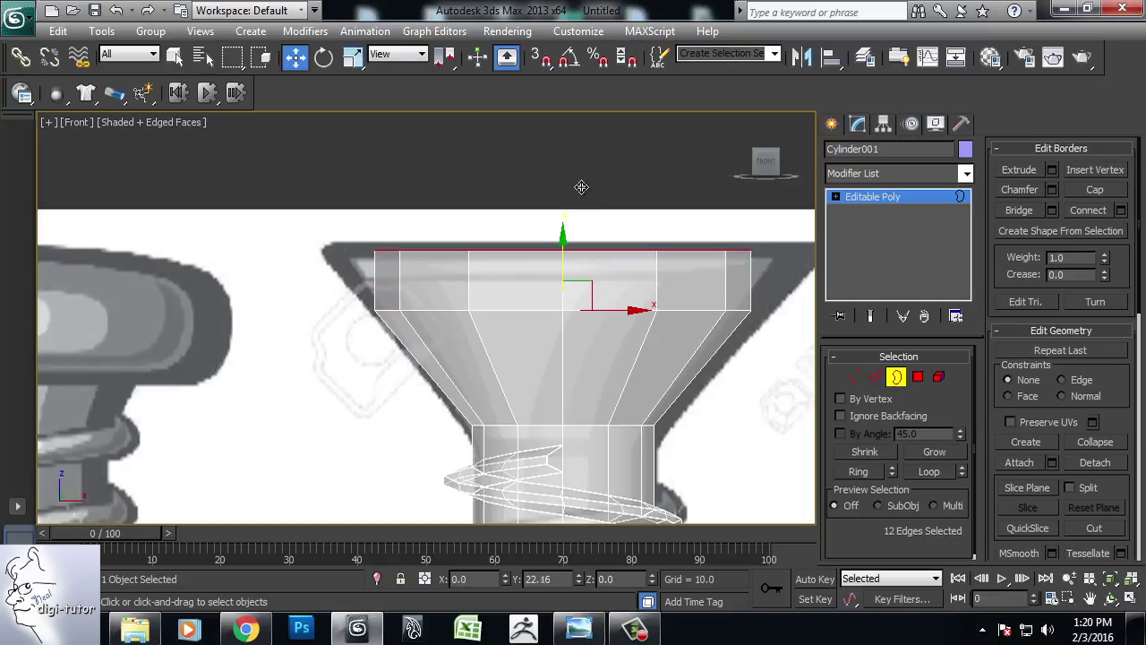
key("r")
left_click_drag(569, 248, 587, 220)
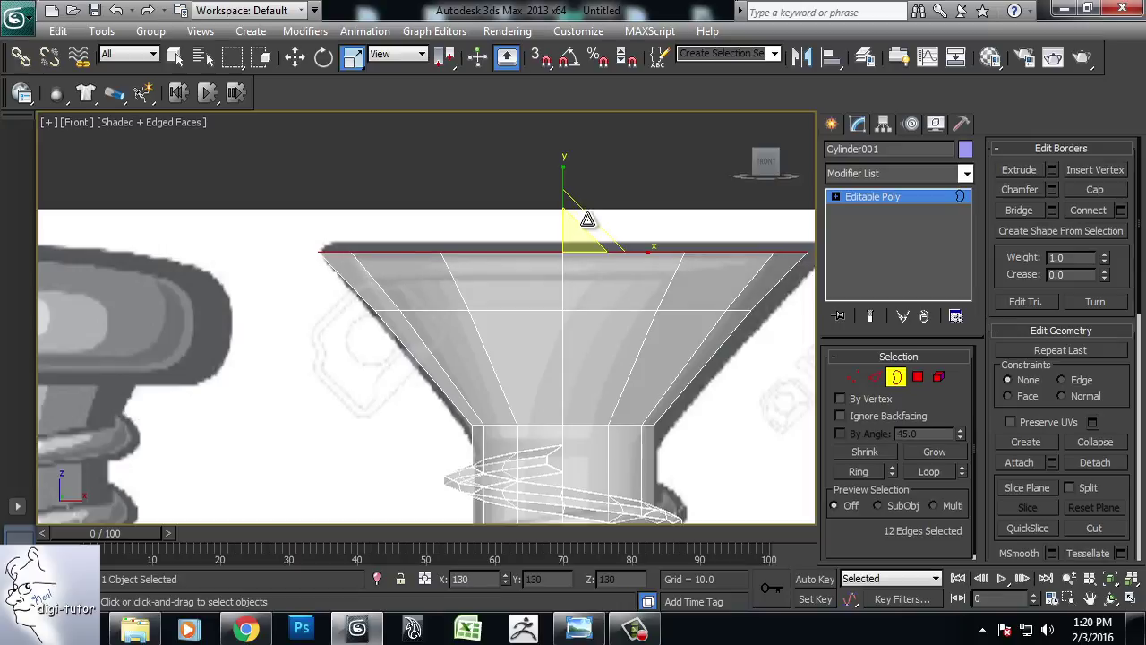
Step: Lift the rim edges a little higher in the perspective view
key("alt+w")
right_click(648, 433)
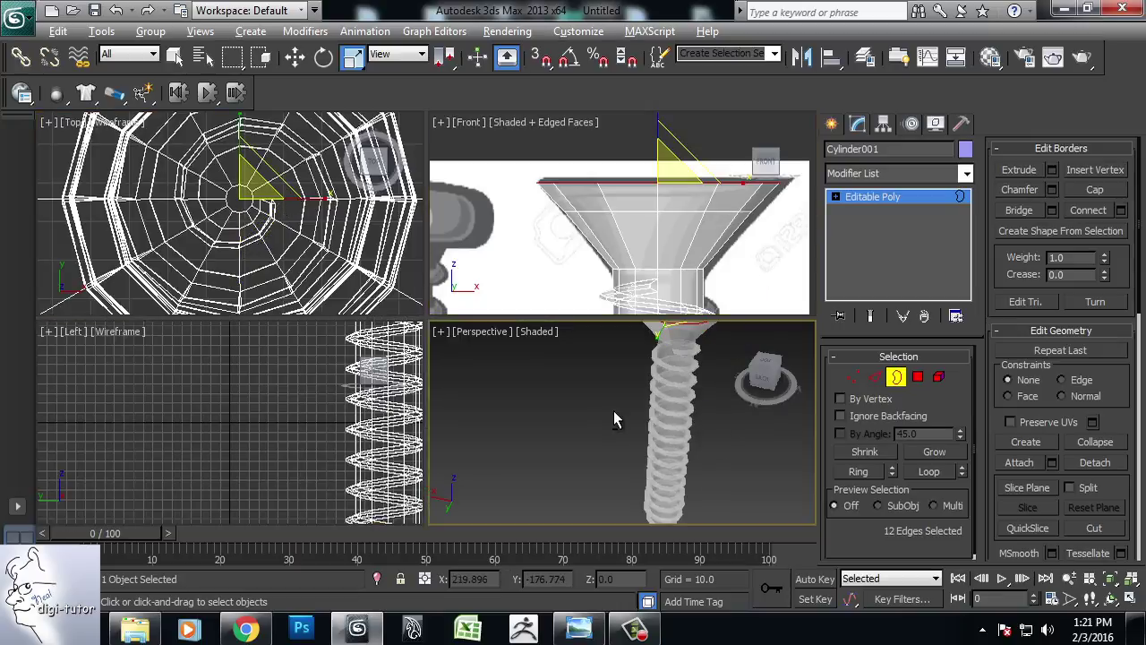
key("alt+w")
mouse_move(606, 331)
middle_mouse_down()
mouse_move(606, 477)
mouse_move(621, 439)
mouse_move(615, 391)
mouse_move(616, 442)
mouse_move(544, 378)
mouse_move(611, 379)
mouse_move(663, 322)
mouse_move(621, 396)
mouse_move(671, 379)
mouse_move(573, 410)
middle_mouse_up()
scroll(610, 379, "up", 2)
scroll(635, 363, "up", 2)
key("w")
left_click_drag(557, 248, 571, 233)
key("F4")
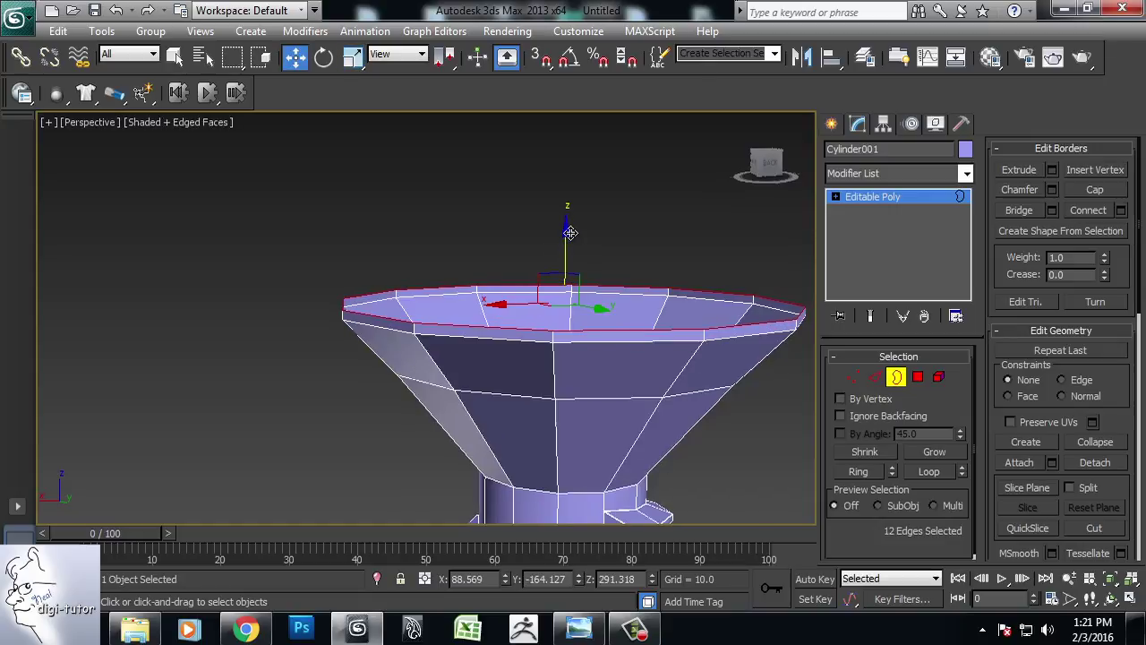
mouse_move(566, 230)
middle_mouse_down("alt")
mouse_move(683, 319)
mouse_move(658, 311)
middle_mouse_up("alt")
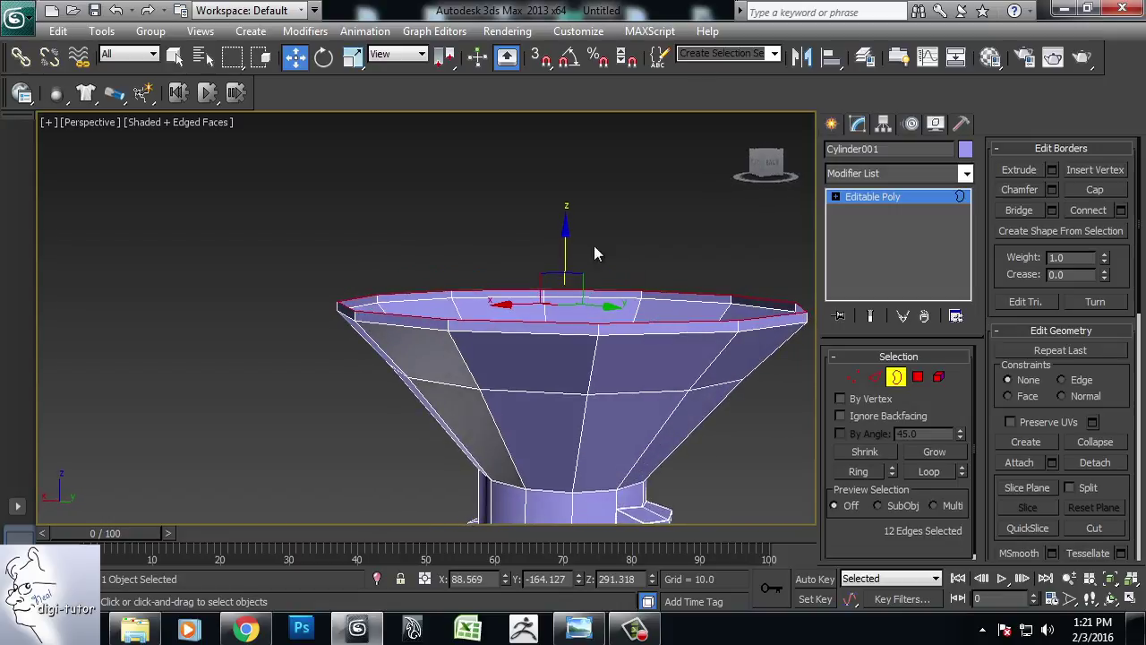
left_click_drag(563, 235, 563, 228)
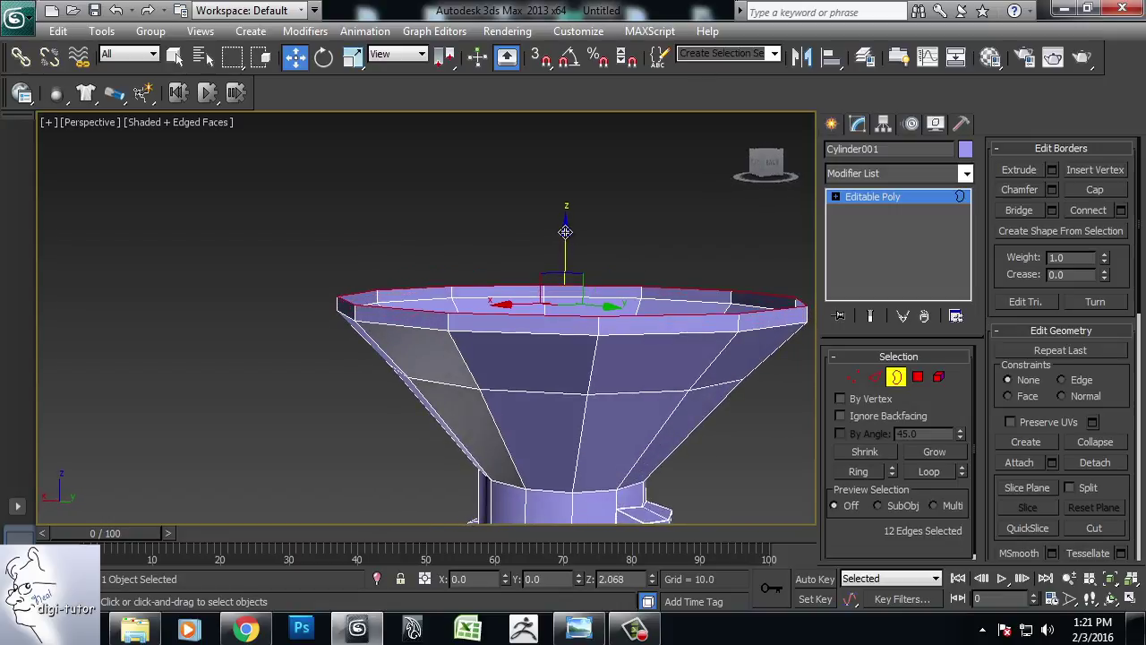
Step: Cap the open rim with a flat face and select the new top polygon
left_click(1094, 193)
mouse_move(797, 287)
middle_mouse_down("alt")
mouse_move(573, 350)
mouse_move(591, 373)
mouse_move(690, 429)
mouse_move(697, 465)
mouse_move(634, 442)
mouse_move(625, 424)
middle_mouse_up("alt")
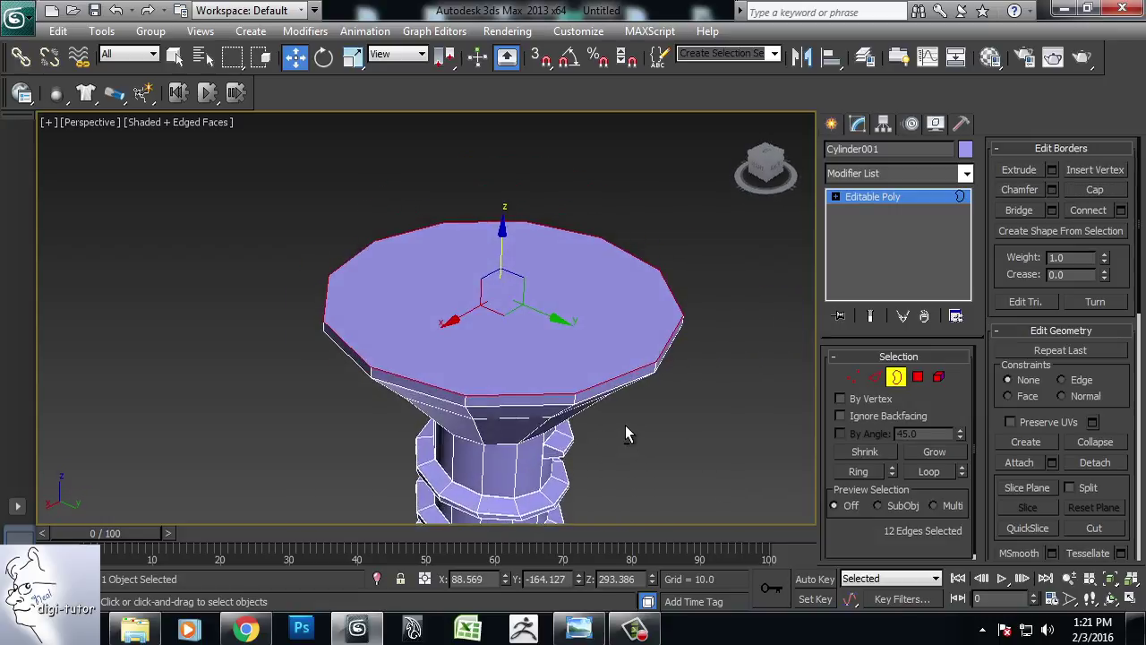
left_click(918, 377)
left_click(639, 341)
mouse_move(753, 415)
middle_mouse_down("alt")
mouse_move(693, 393)
mouse_move(710, 413)
middle_mouse_up("alt")
Step: Inset the top cap polygon by about 16.1, discarding the Outline preview
middle_click_drag(788, 305, 763, 318, "alt")
left_click(1120, 190)
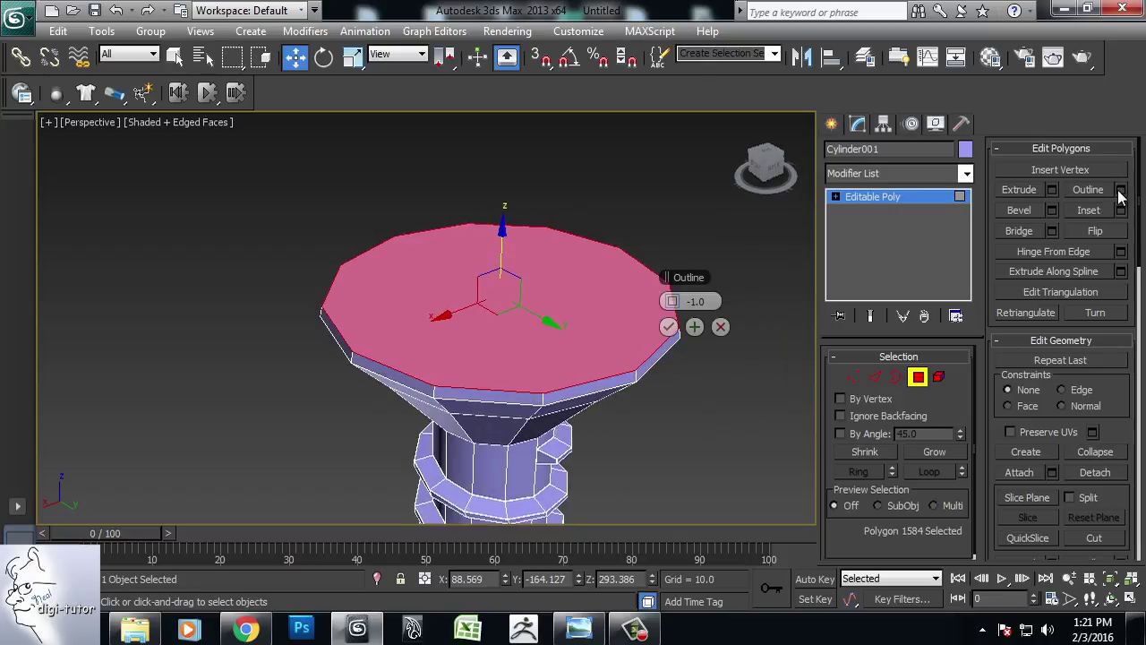
left_click(720, 326)
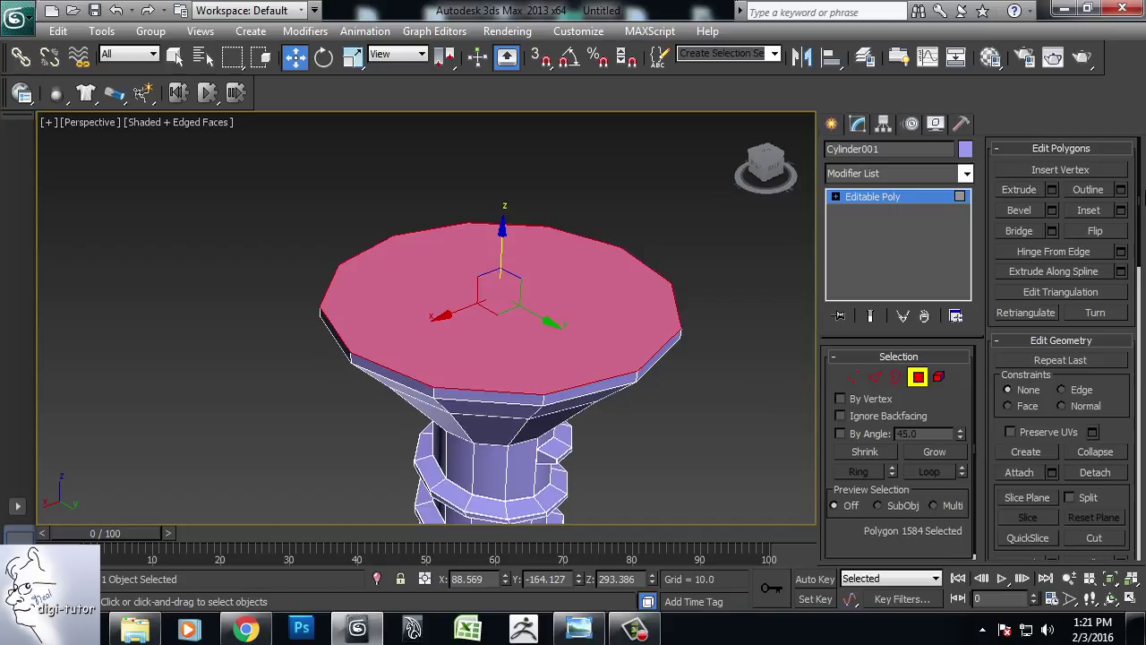
left_click(1120, 210)
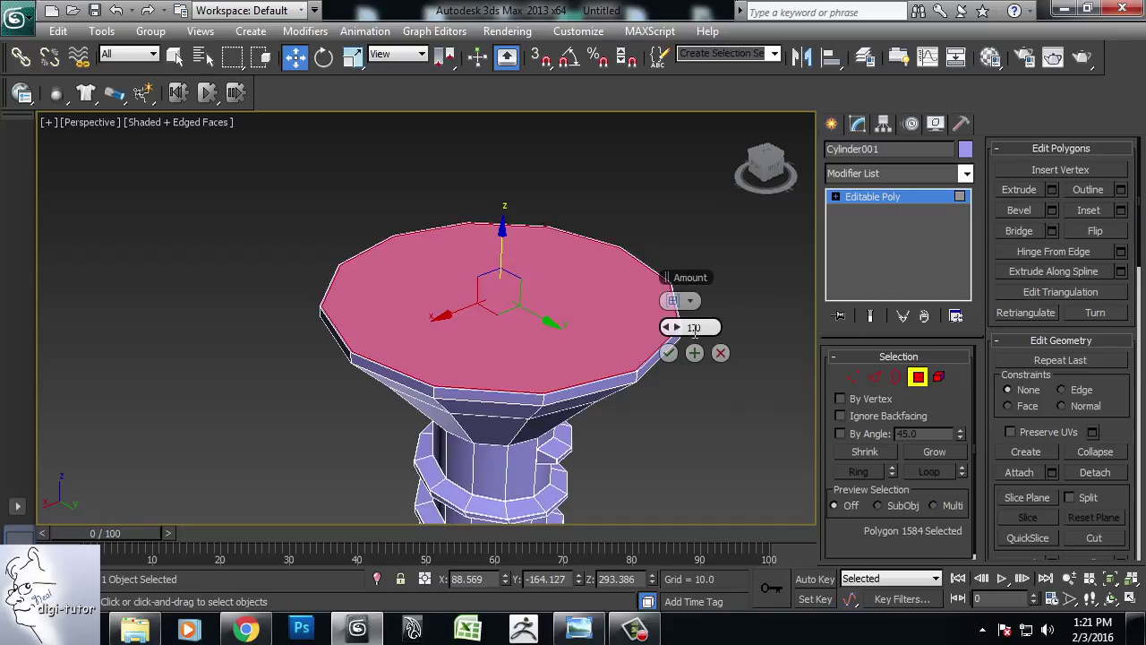
left_click_drag(696, 326, 729, 332)
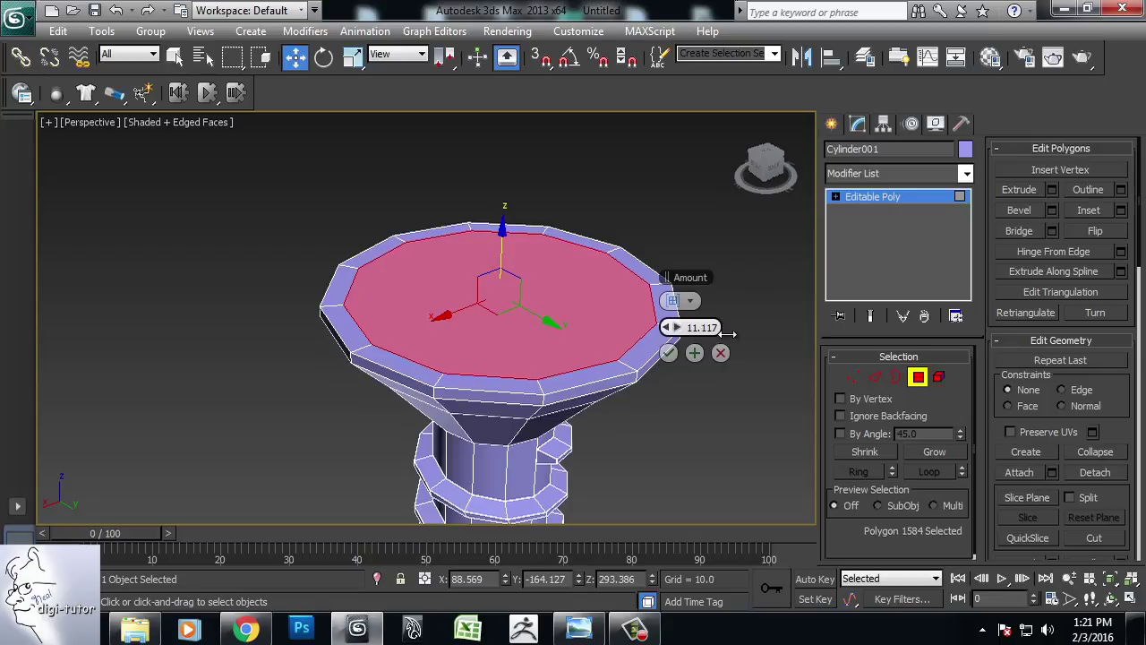
left_click(669, 353)
Step: Scale the inner top face slightly and commit another inset ring
middle_click_drag(764, 370, 723, 386, "alt")
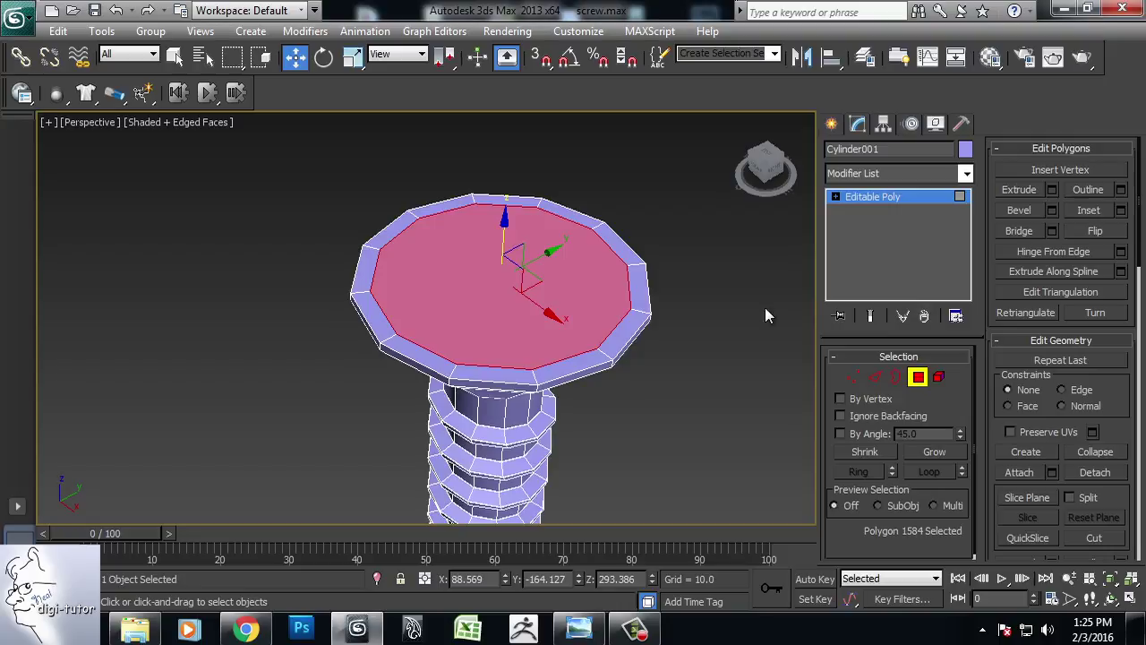
key("r")
left_click_drag(506, 281, 497, 277)
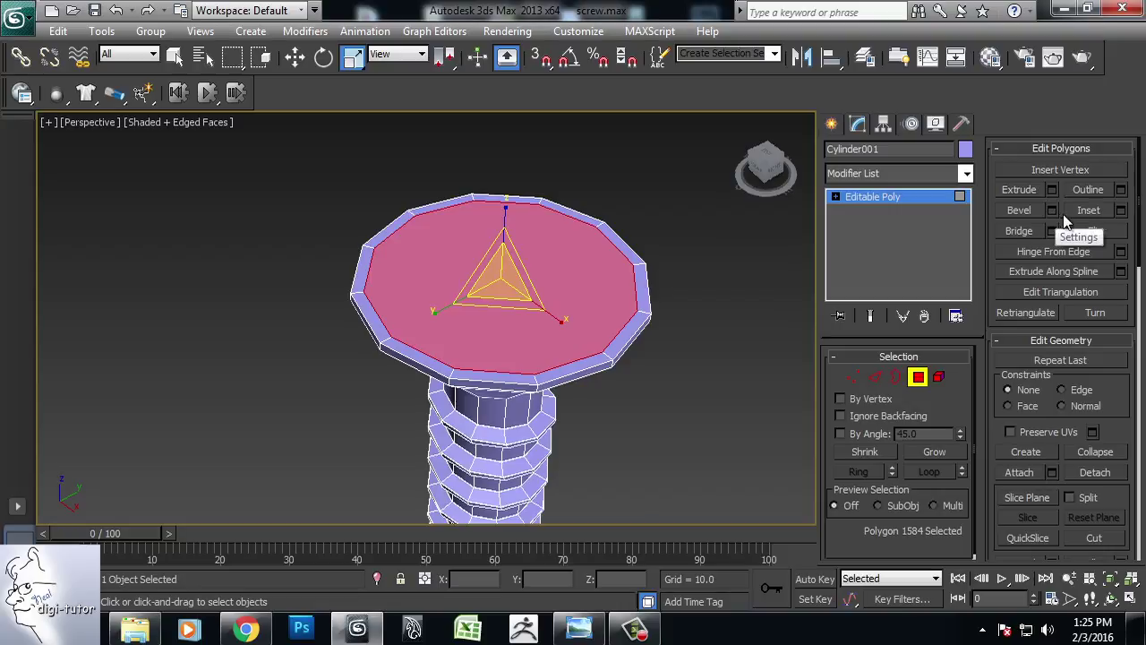
left_click(1120, 211)
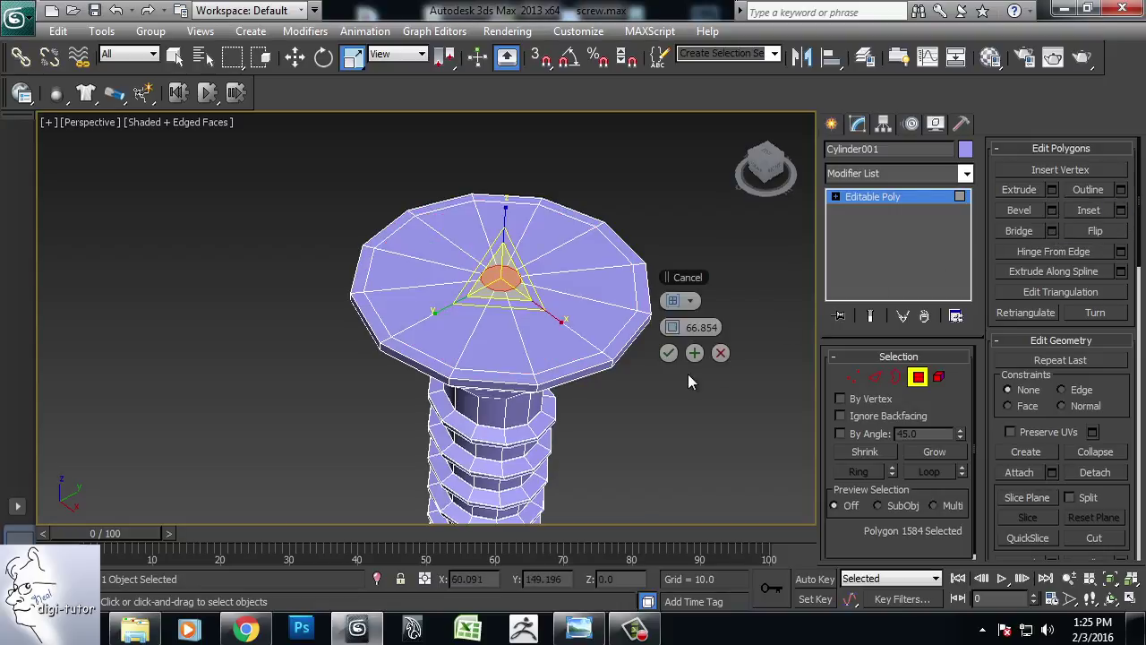
mouse_move(680, 324)
left_mouse_down()
mouse_move(689, 326)
mouse_move(442, 368)
left_mouse_up()
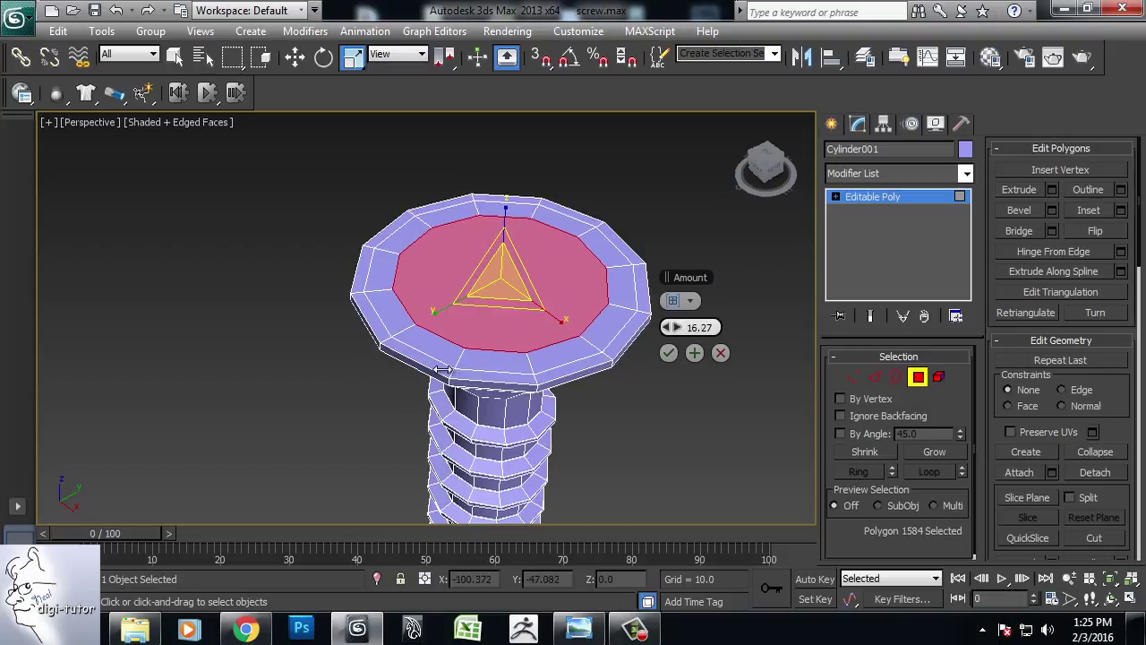
left_click(669, 353)
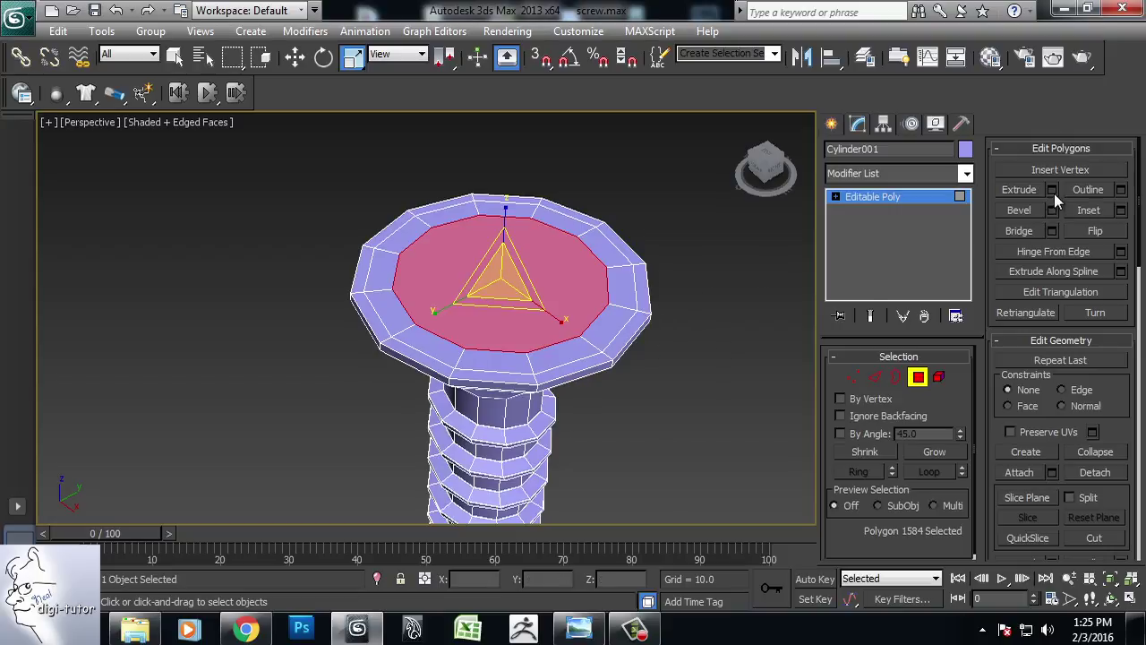
Step: Apply a larger inset of about 36.1 to shrink the small central face
left_click(1120, 209)
left_click_drag(667, 327, 728, 341)
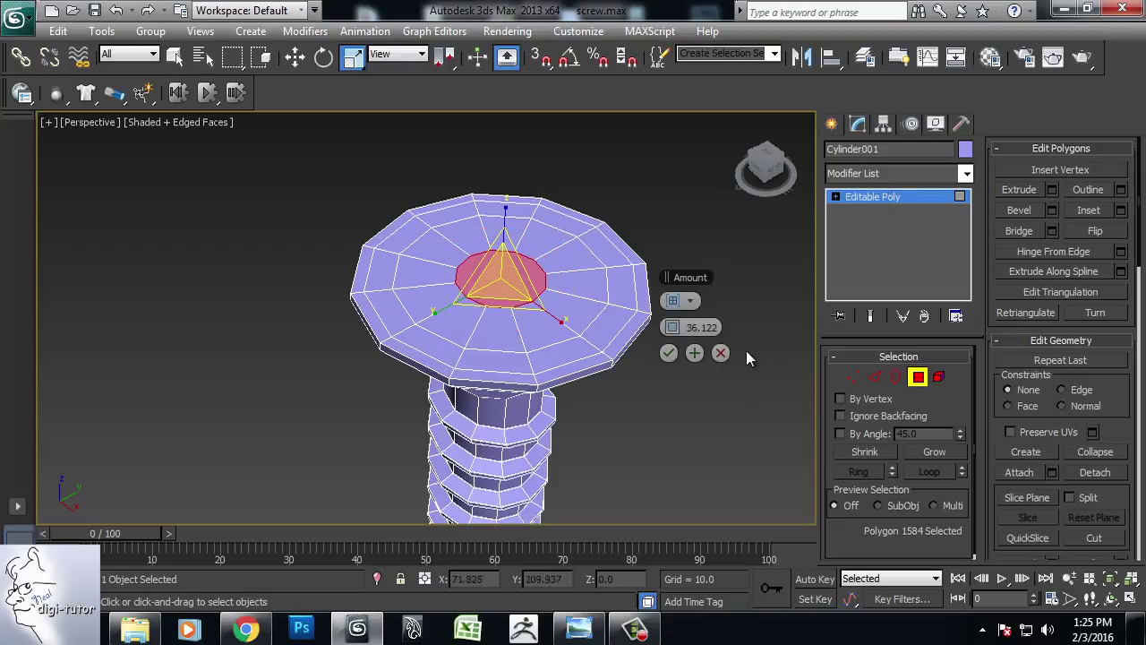
middle_click_drag(746, 355, 734, 331, "alt")
left_click(853, 376)
mouse_move(627, 322)
middle_mouse_down("alt")
mouse_move(601, 292)
mouse_move(488, 260)
middle_mouse_up("alt")
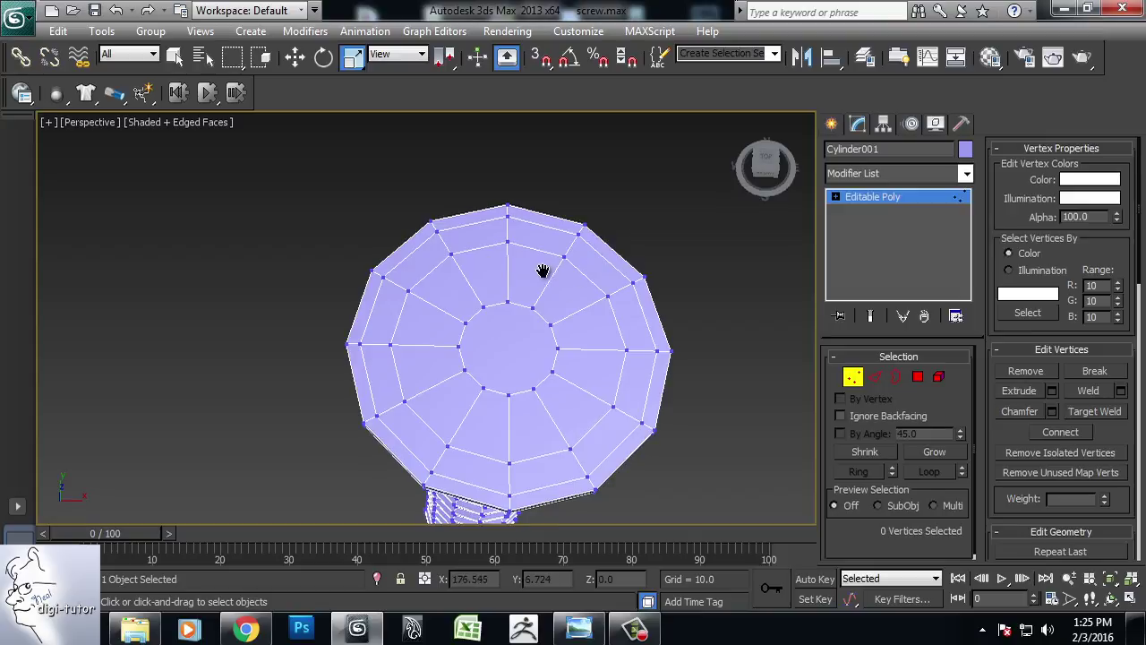
Step: Maximize the Top viewport and display it shaded with edged faces
key("alt+w")
left_click(269, 215)
key("alt+w")
scroll(452, 304, "down", 4)
mouse_move(452, 304)
middle_mouse_down()
mouse_move(487, 304)
mouse_move(463, 306)
middle_mouse_up()
left_click(116, 122)
left_click(179, 162)
scroll(538, 328, "up", 10)
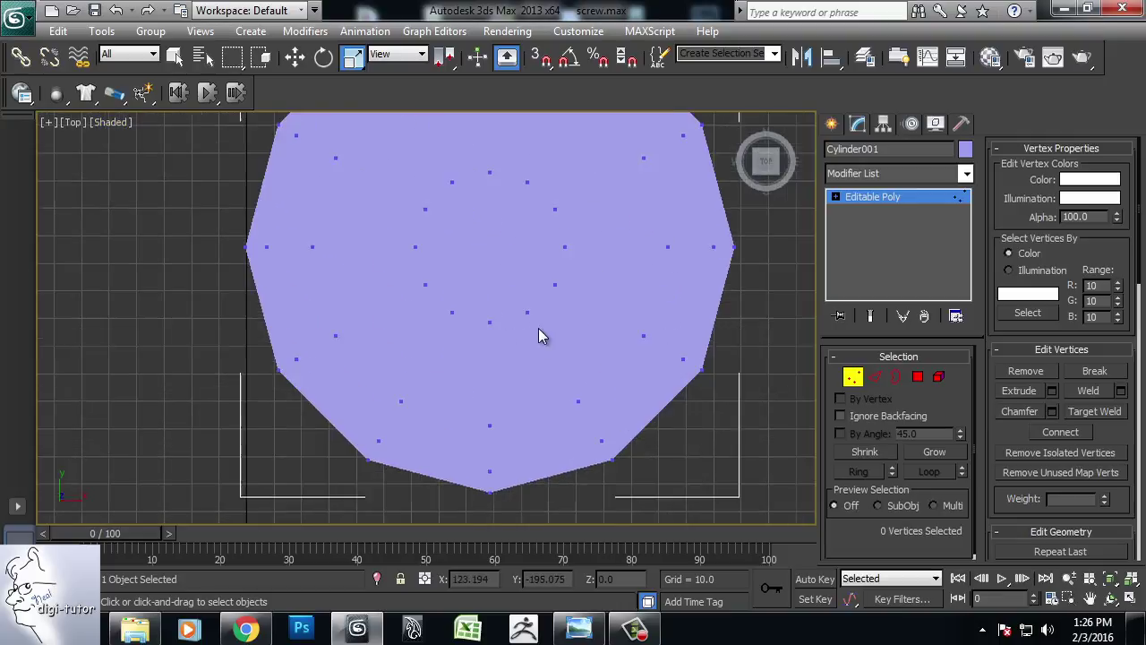
middle_click_drag(538, 328, 549, 358)
scroll(525, 301, "down", 3)
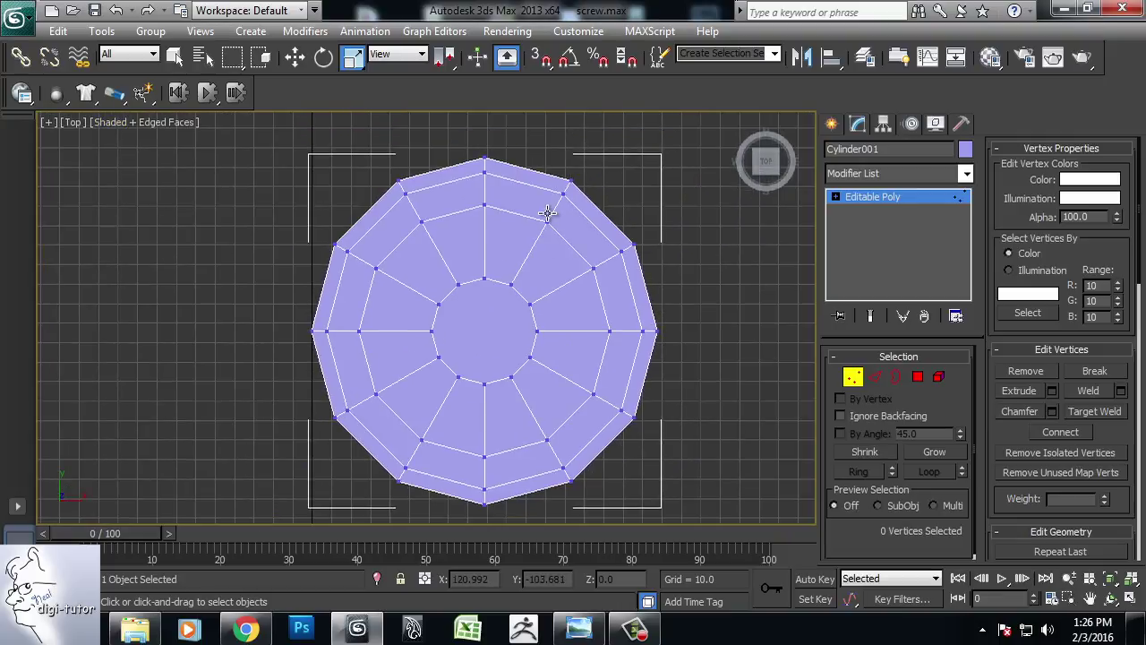
Step: Select four corner vertices of the head top and squeeze them inward horizontally
left_click(545, 222)
left_click(421, 223, "shift")
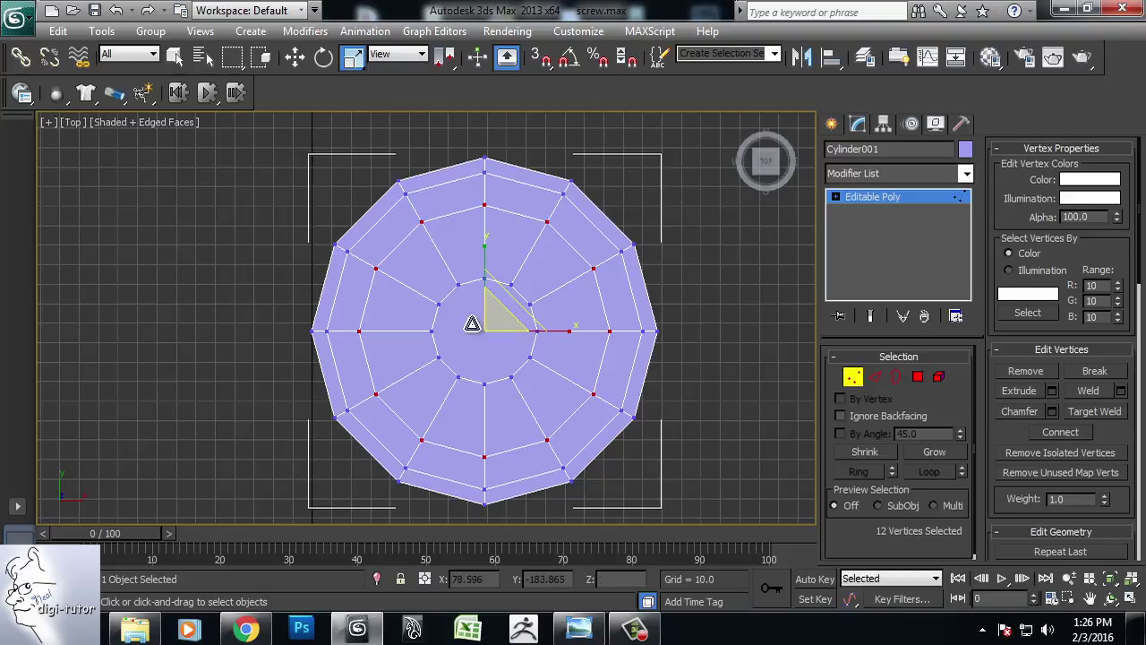
left_click(545, 222)
left_click(421, 223, "ctrl")
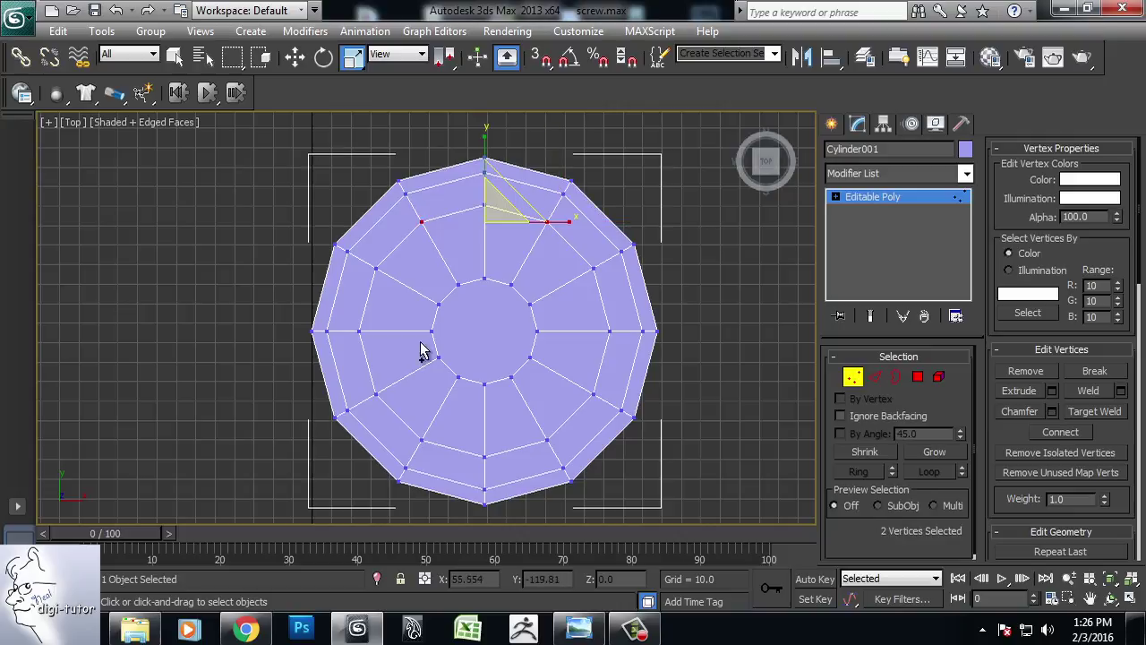
left_click(421, 443, "ctrl")
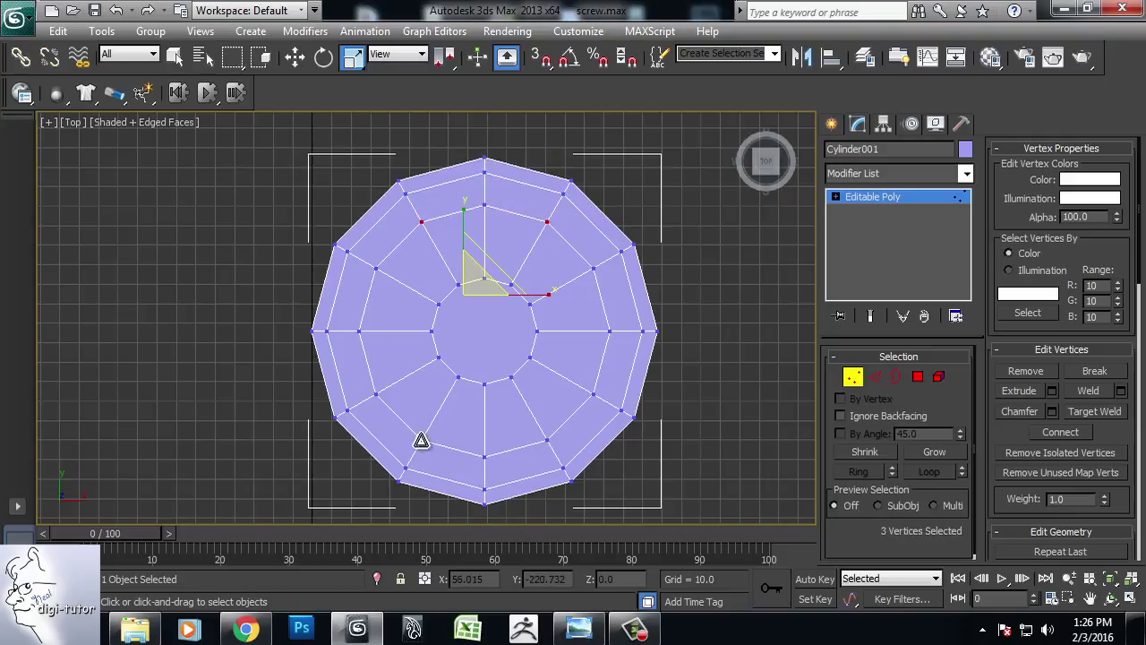
left_click(545, 442, "ctrl")
left_click_drag(570, 332, 478, 338)
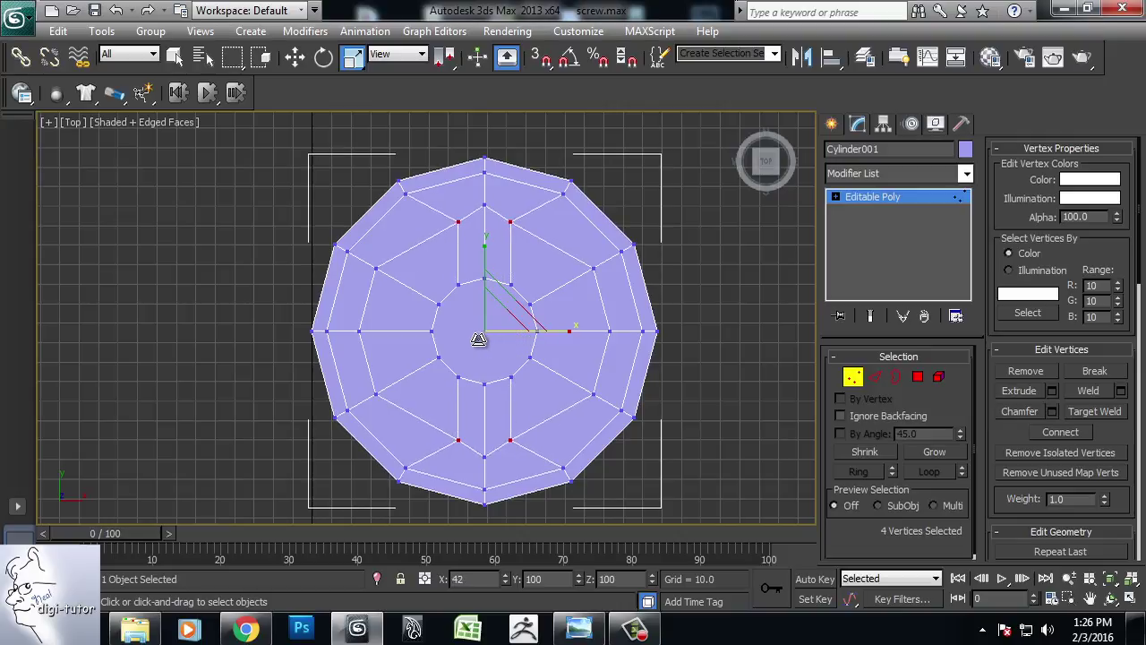
Step: Select the outer four vertices, pull them inward horizontally and spread them vertically
left_click(565, 193)
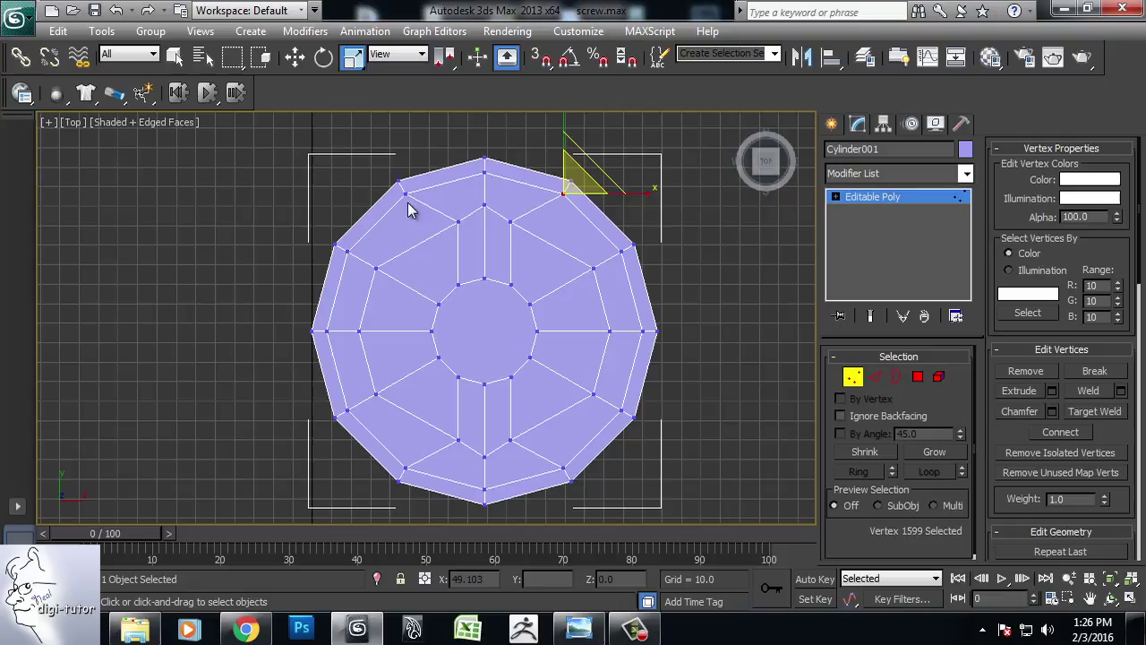
left_click(408, 193)
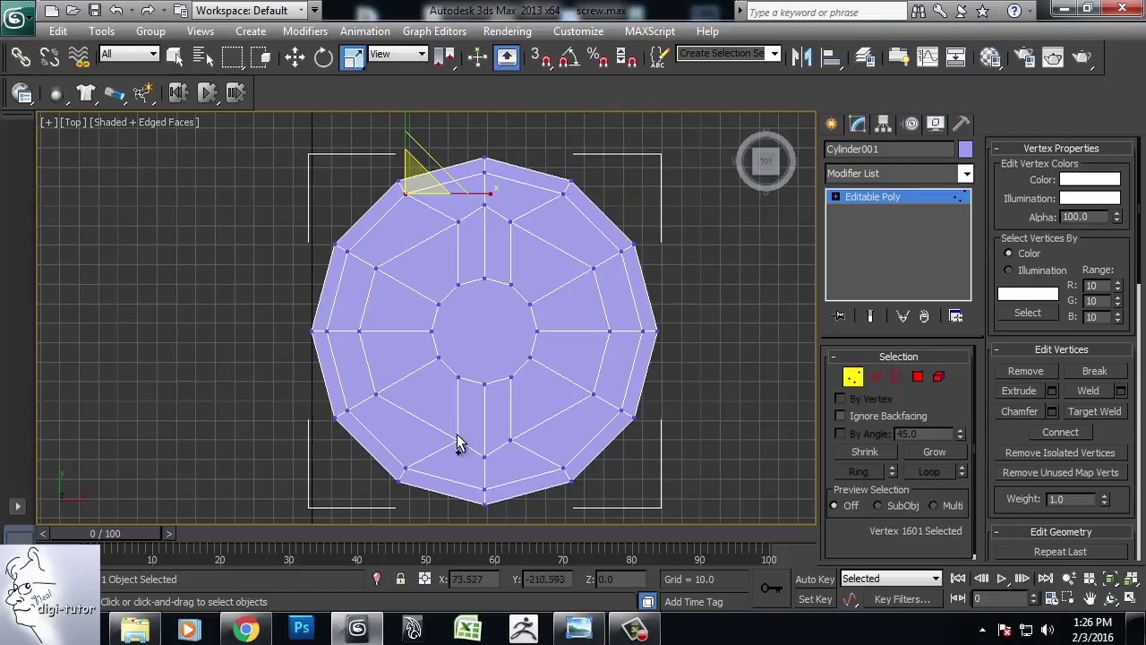
left_click(406, 466, "ctrl")
left_click(563, 467, "ctrl")
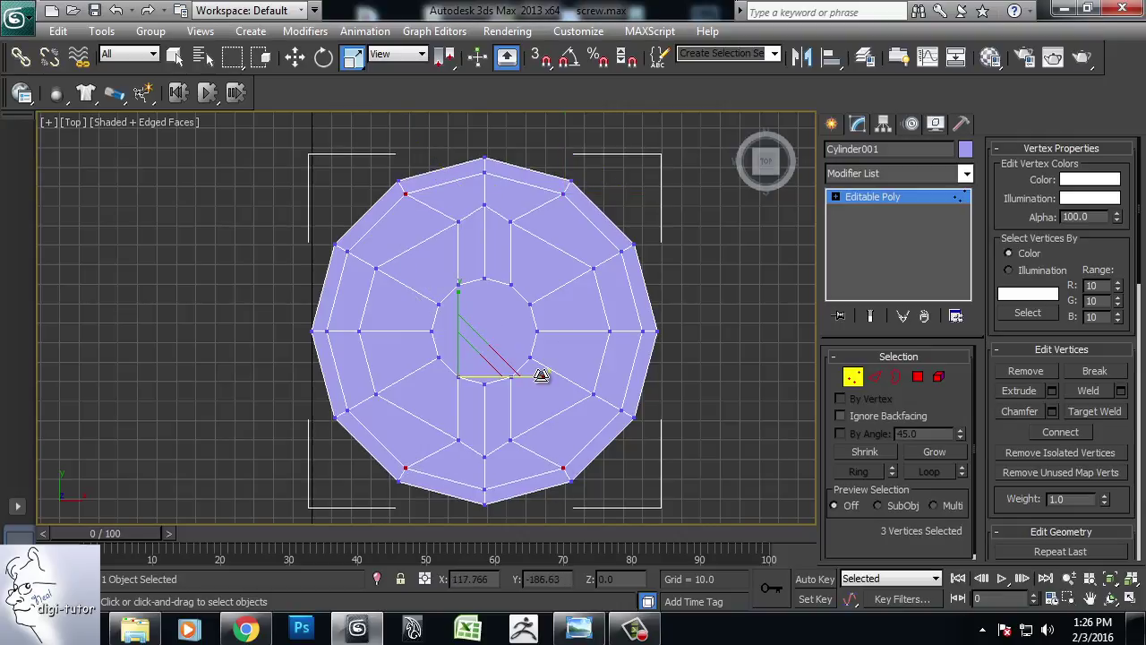
left_click(563, 194, "ctrl")
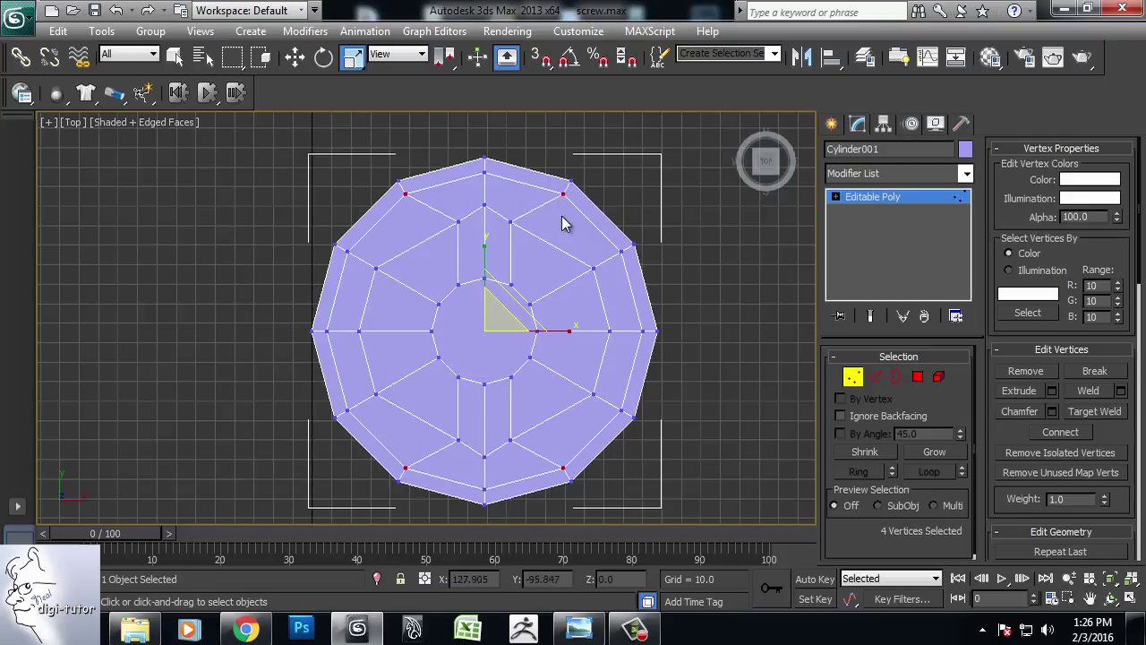
left_click_drag(573, 329, 438, 343)
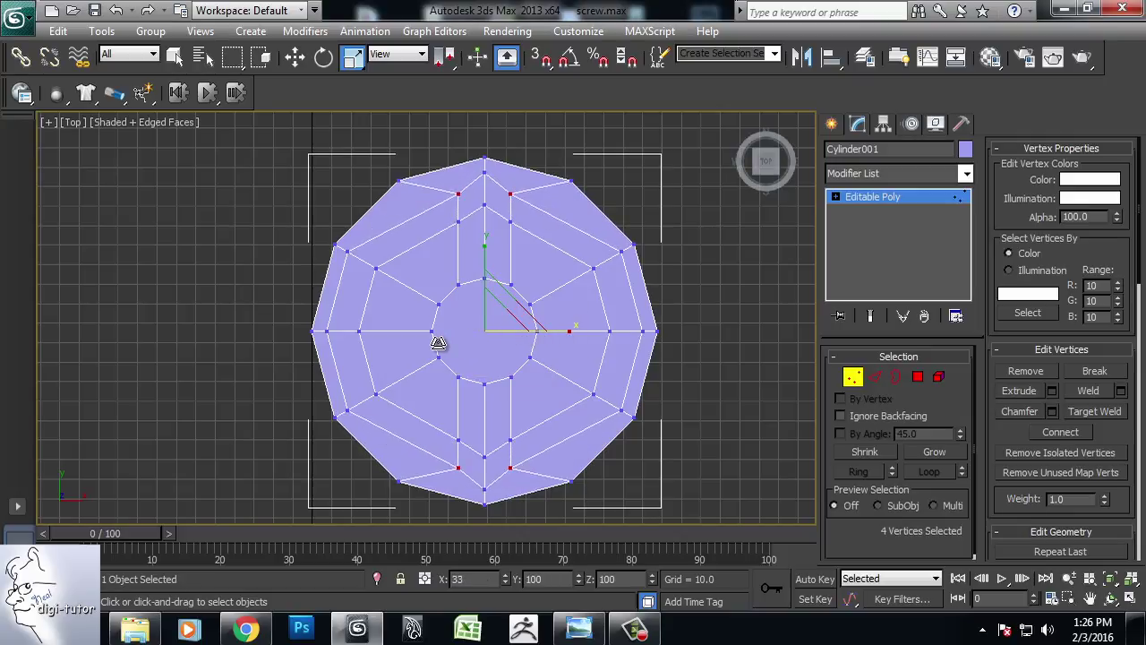
left_click_drag(485, 250, 499, 240)
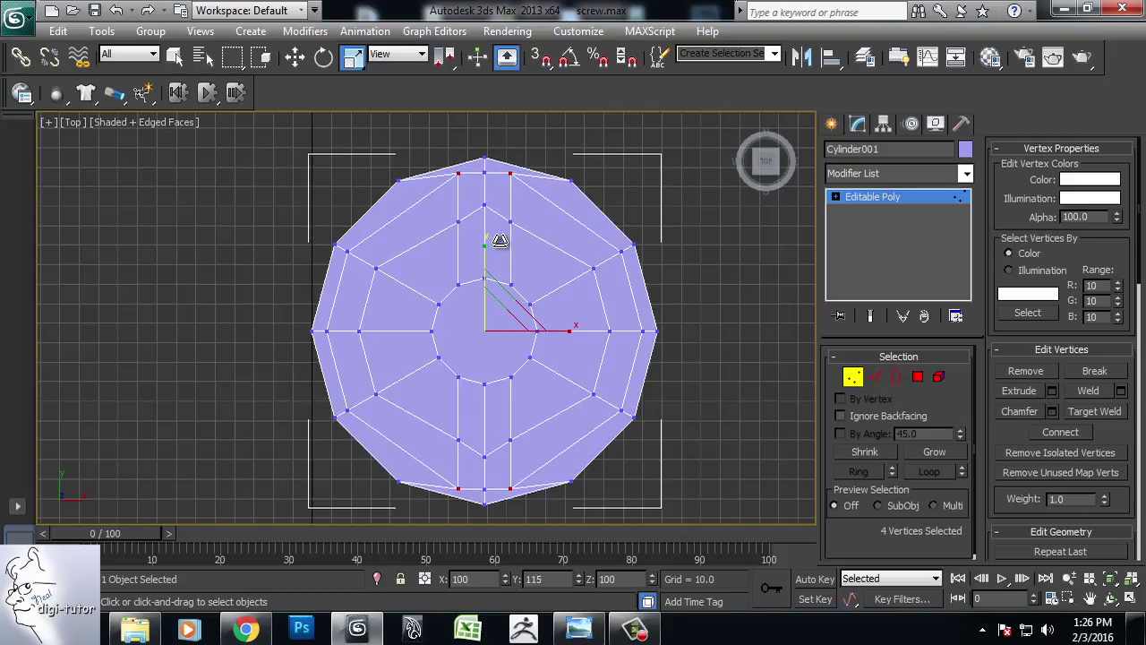
Step: Scale the top and bottom centre-column vertices of the head so they line up
left_click(509, 219)
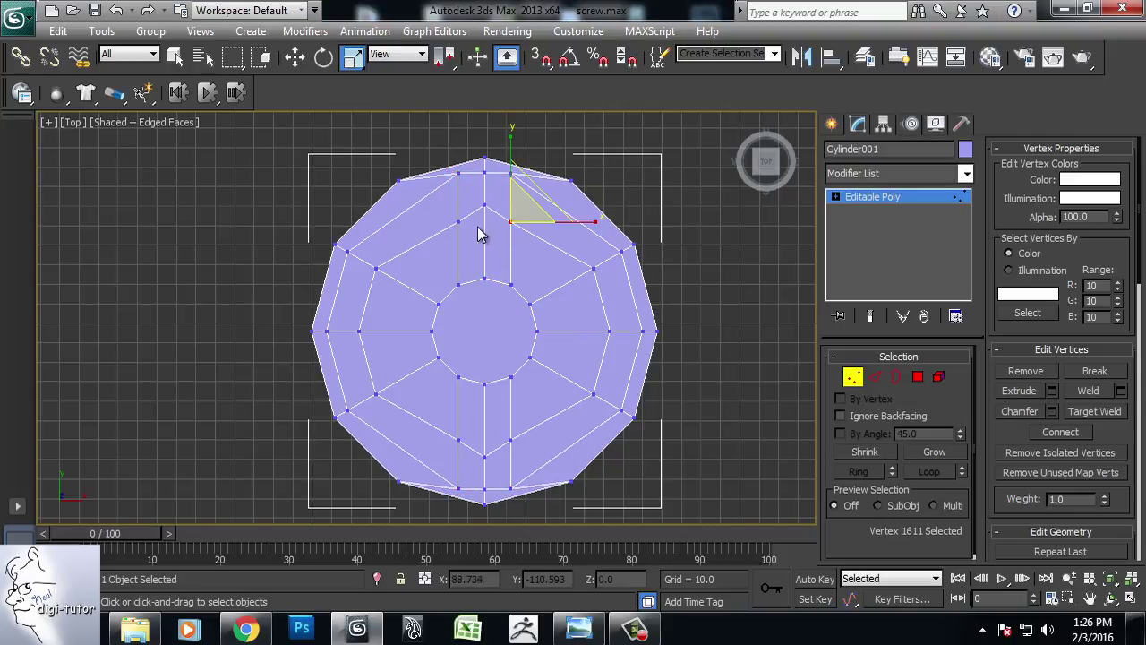
left_click(484, 205)
key("w")
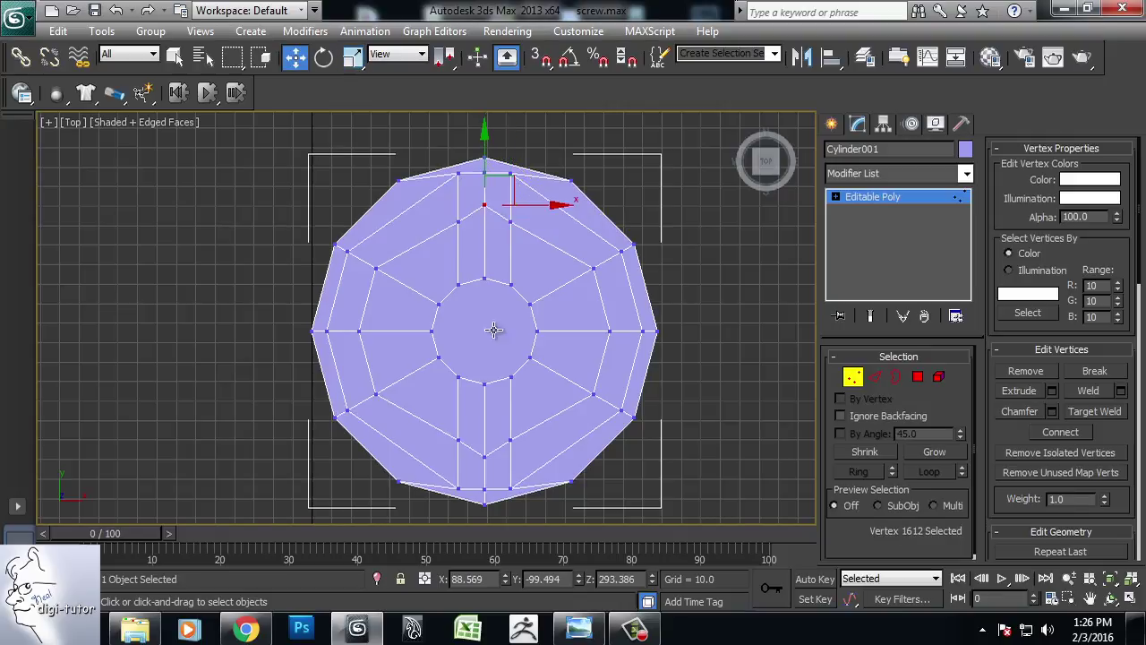
left_click(484, 454, "ctrl")
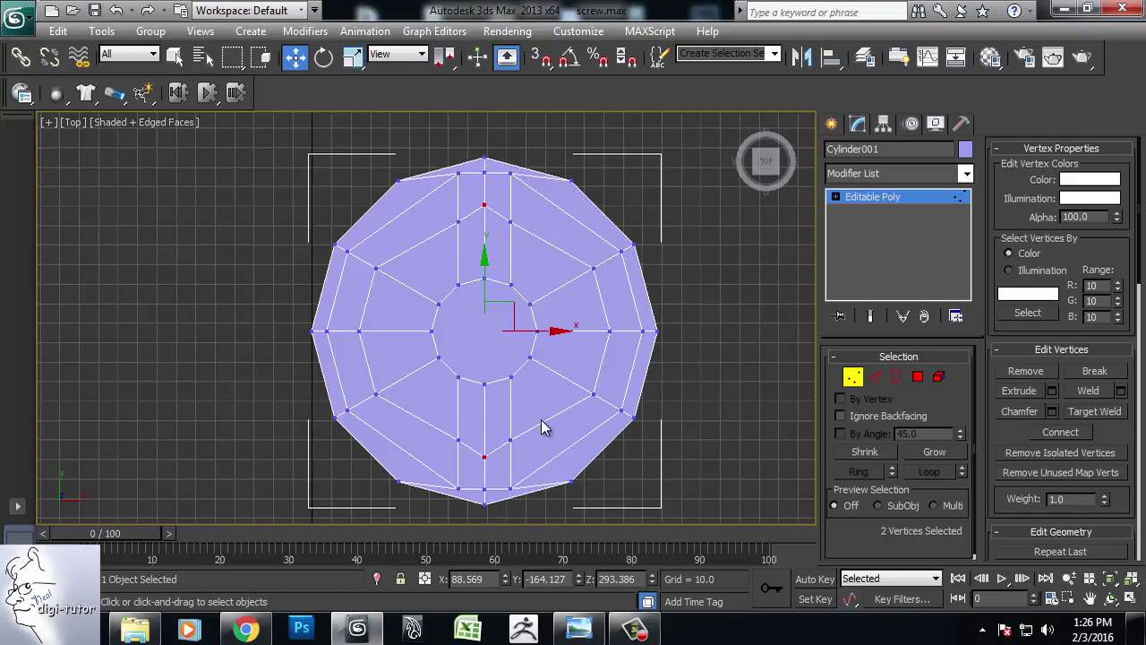
key("r")
left_click_drag(484, 253, 494, 261)
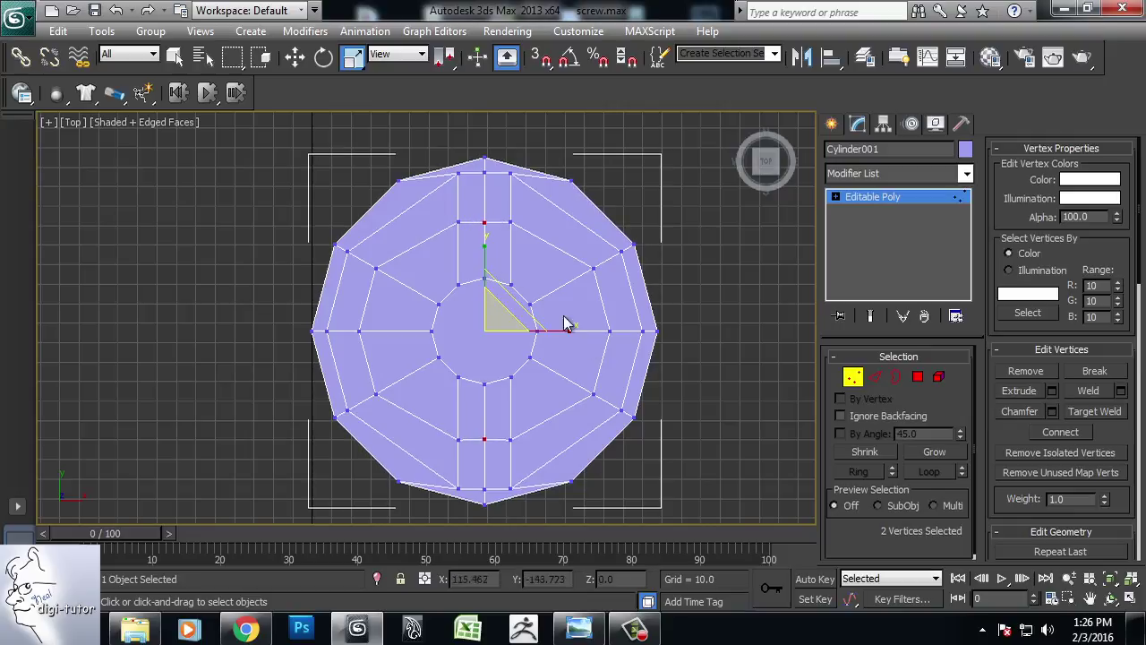
Step: Connect opposite vertex pairs across the head top to add two straight slot edges
left_click(458, 285)
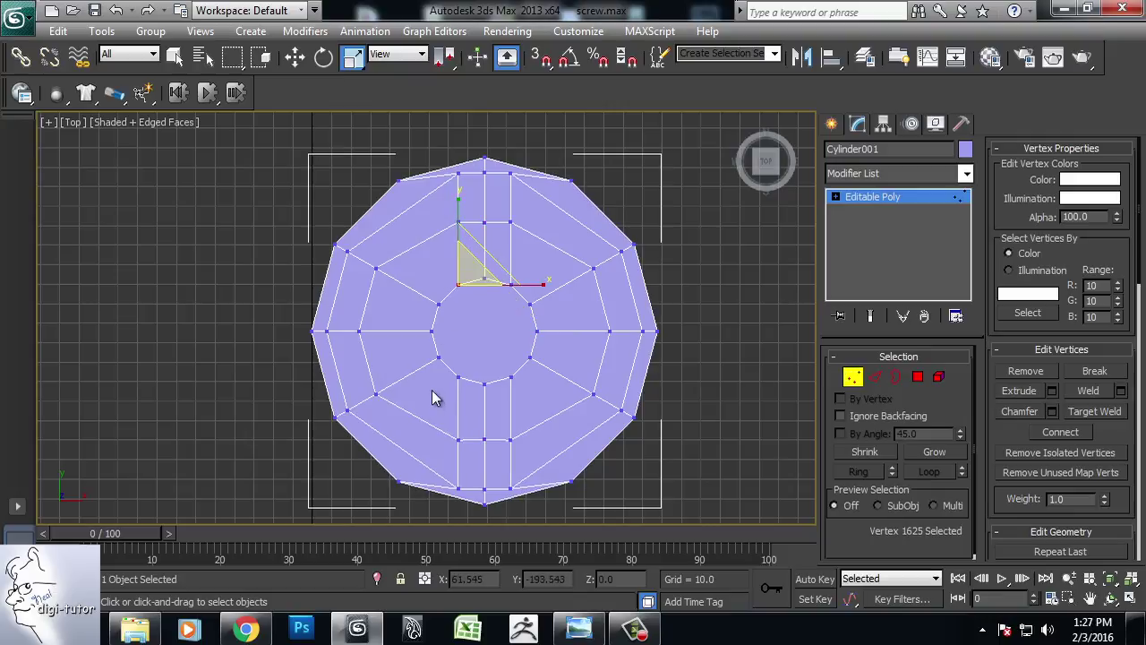
left_click(459, 377, "ctrl")
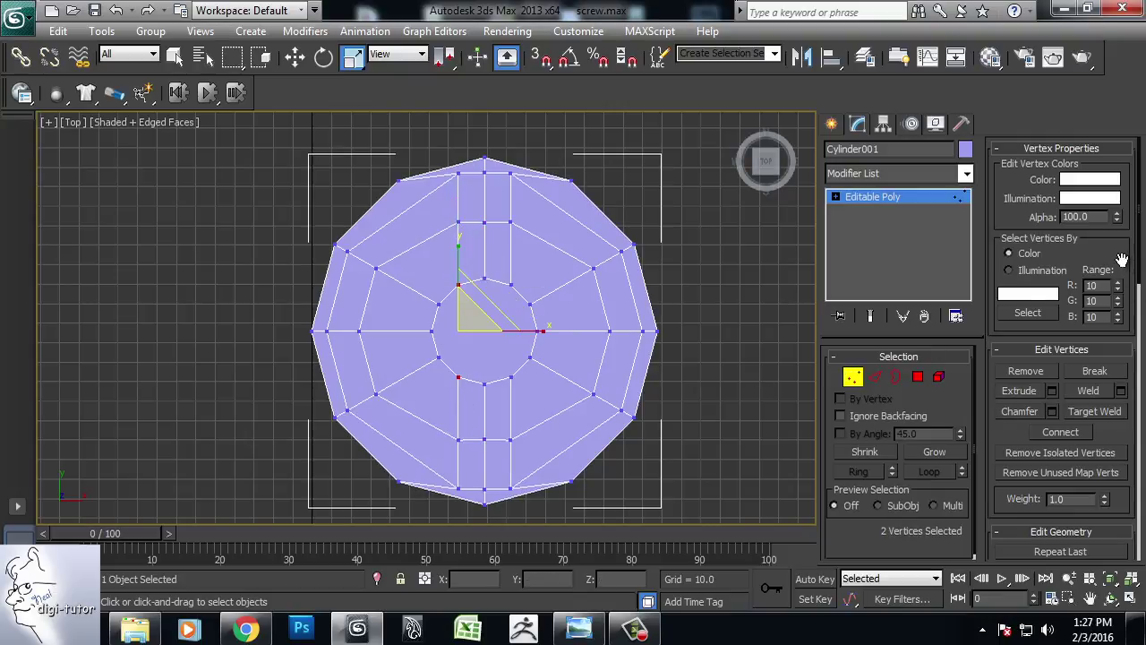
scroll(1129, 499, "down", 1)
left_click(1060, 413)
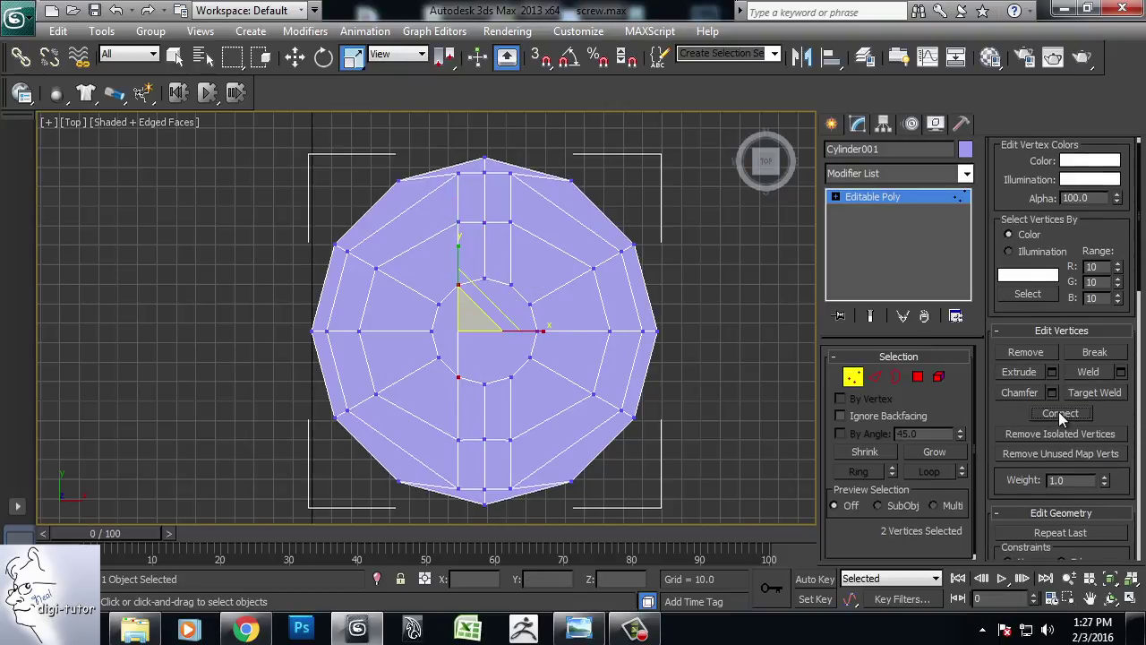
left_click(511, 284)
left_click(510, 377, "ctrl")
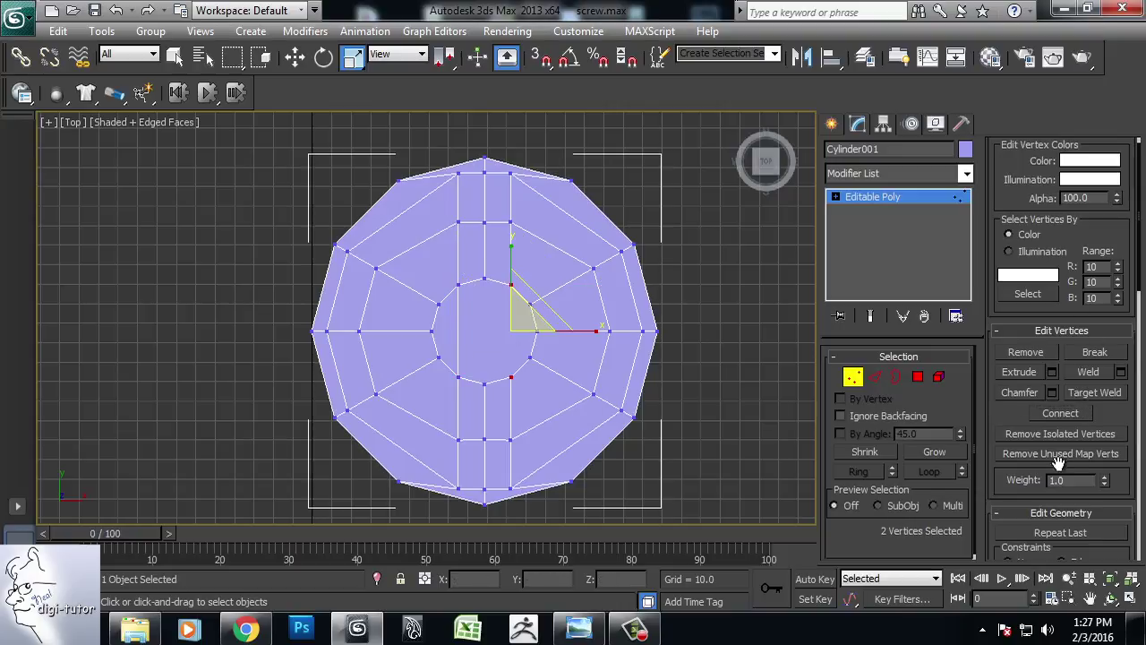
left_click(1062, 412)
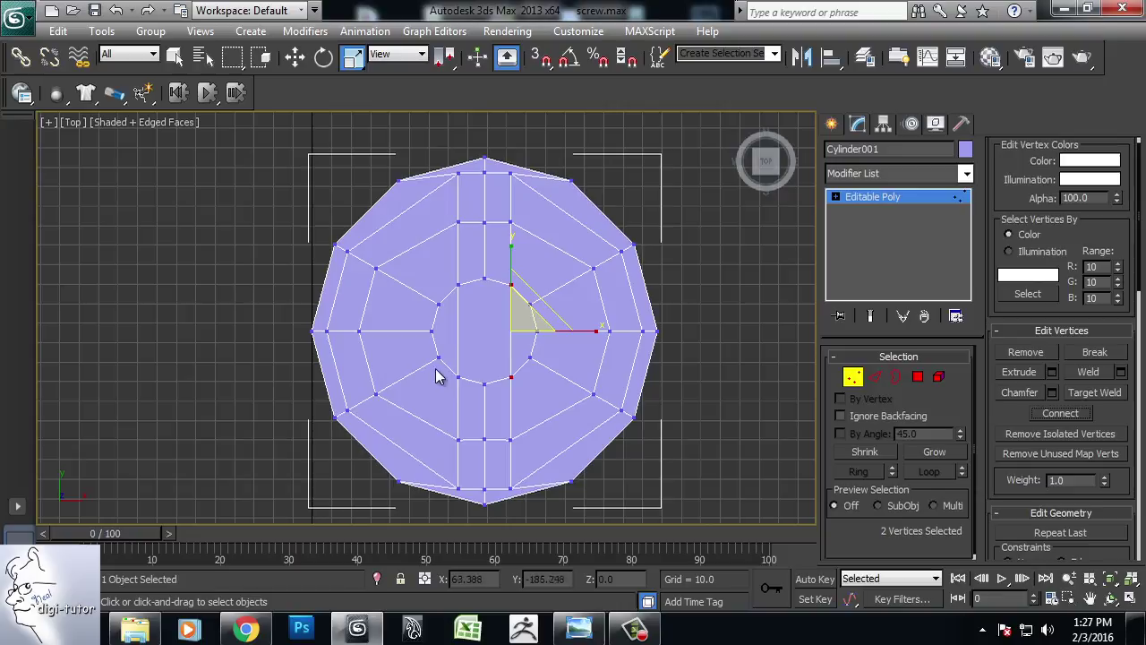
left_click(483, 282)
left_click(484, 383, "ctrl")
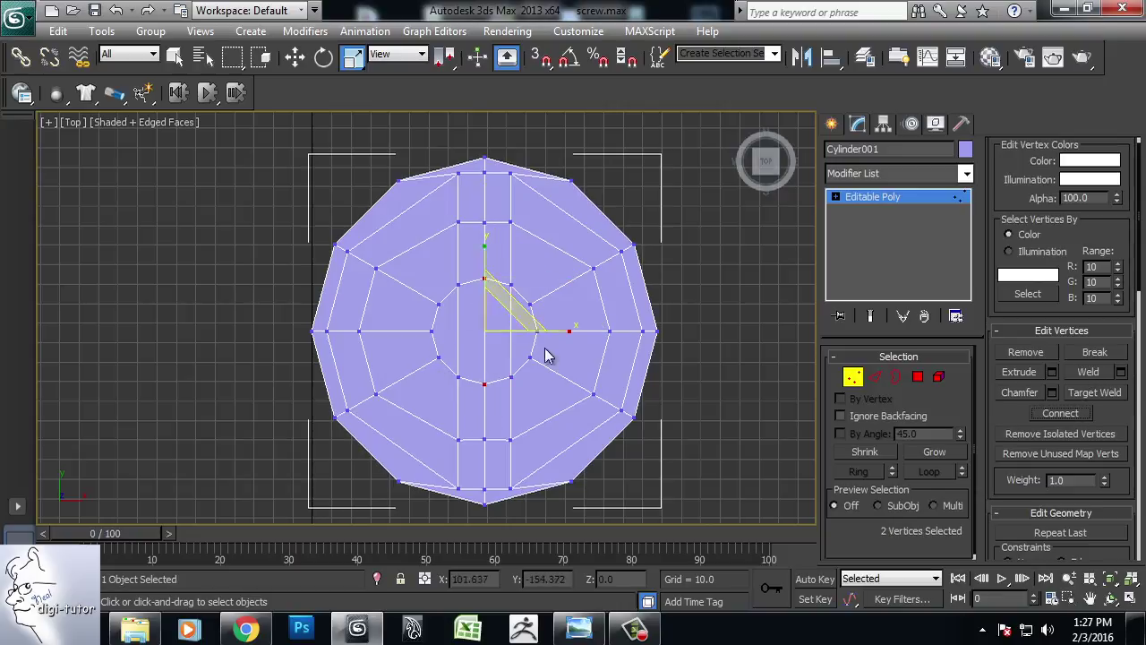
left_click(918, 376)
Step: Select the 10-face strip running across the centre of the screw head
left_click(470, 209)
left_click(497, 202, "ctrl")
left_click(497, 250, "ctrl")
left_click(468, 269, "ctrl")
left_click(470, 340, "ctrl")
left_click(504, 332, "ctrl")
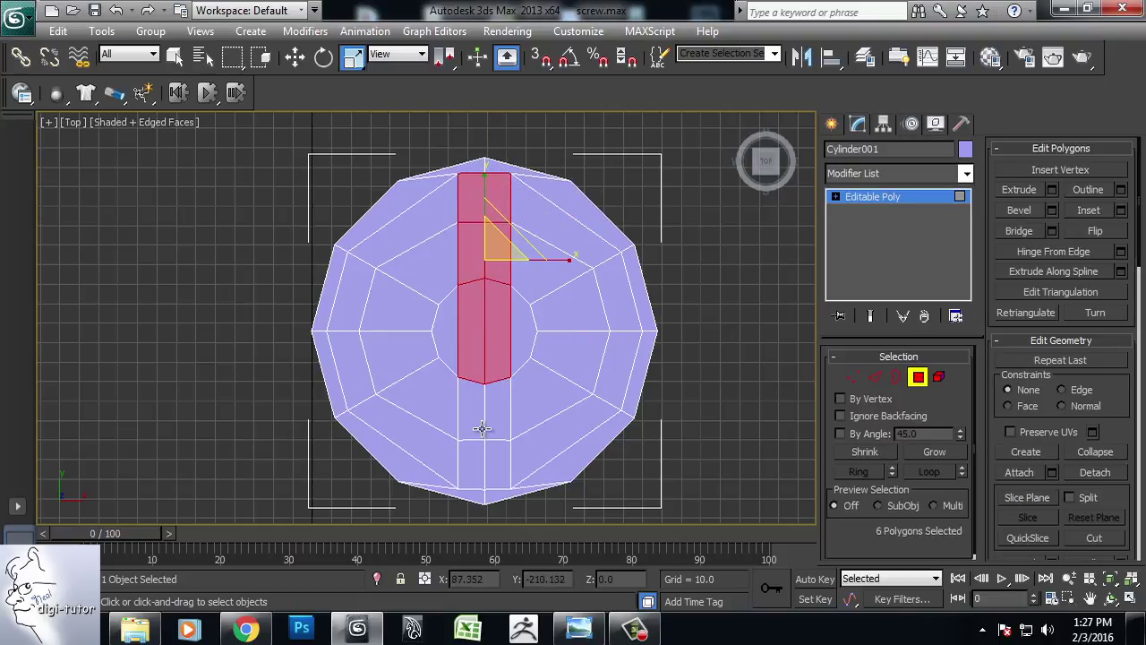
left_click(497, 412, "ctrl")
left_click(472, 412, "ctrl")
left_click(472, 461, "ctrl")
left_click(492, 460, "ctrl")
left_click(494, 461, "ctrl")
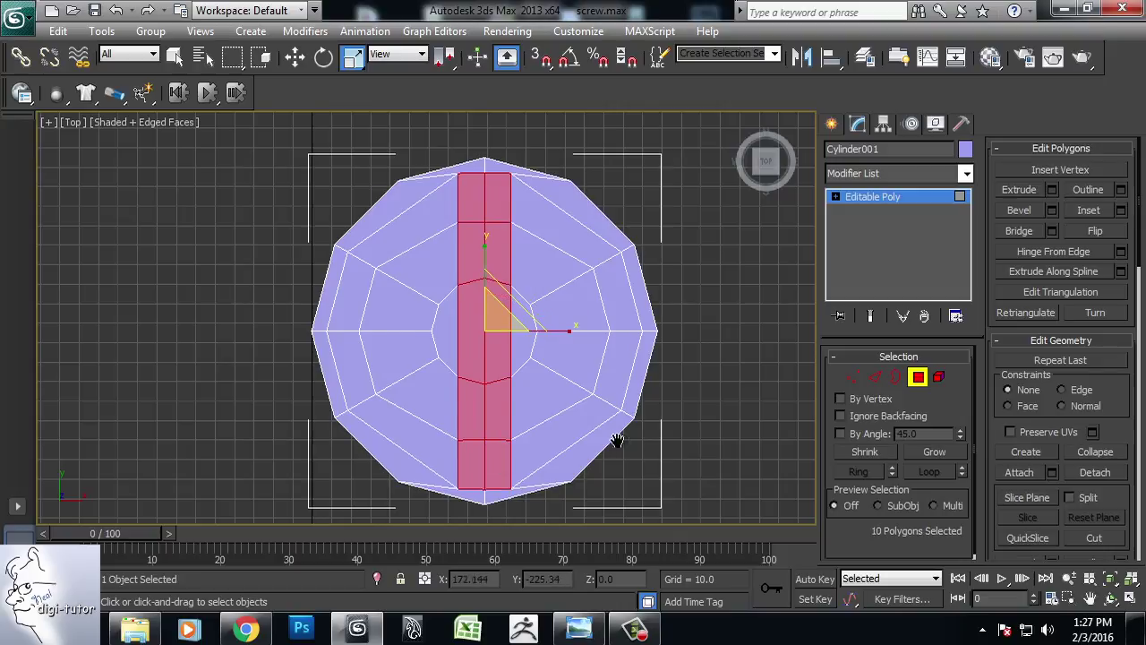
Step: Maximize the Perspective view and extrude the strip with a negative height to sink it
key("alt+w")
right_click(661, 452)
key("alt+w")
middle_click_drag(719, 358, 766, 350, "alt")
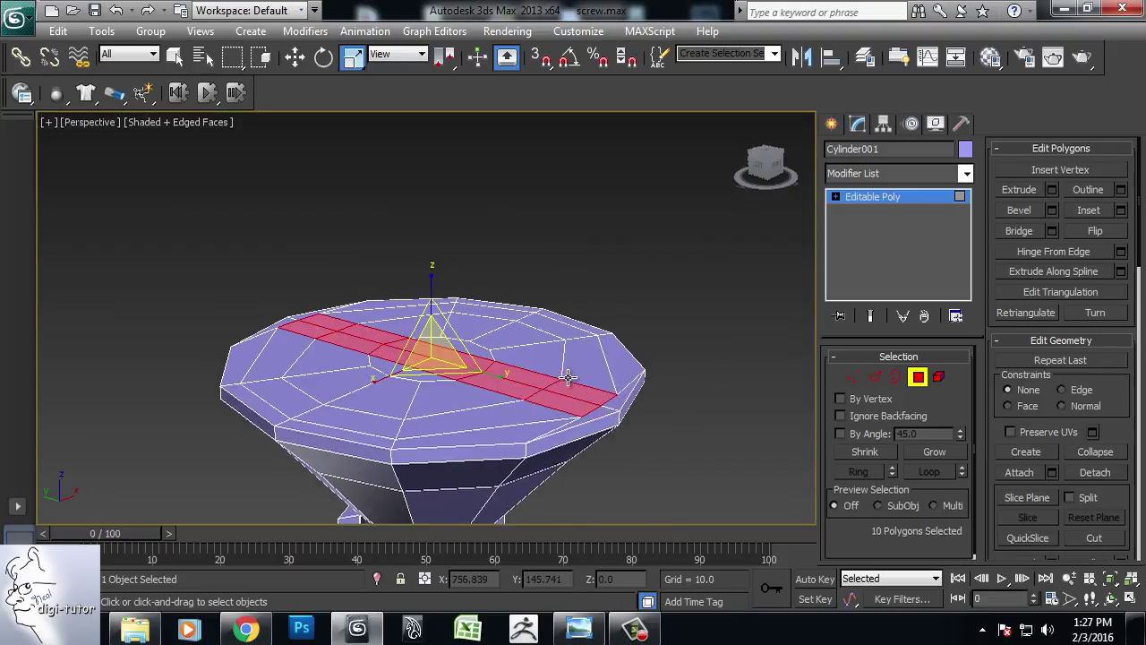
key("w")
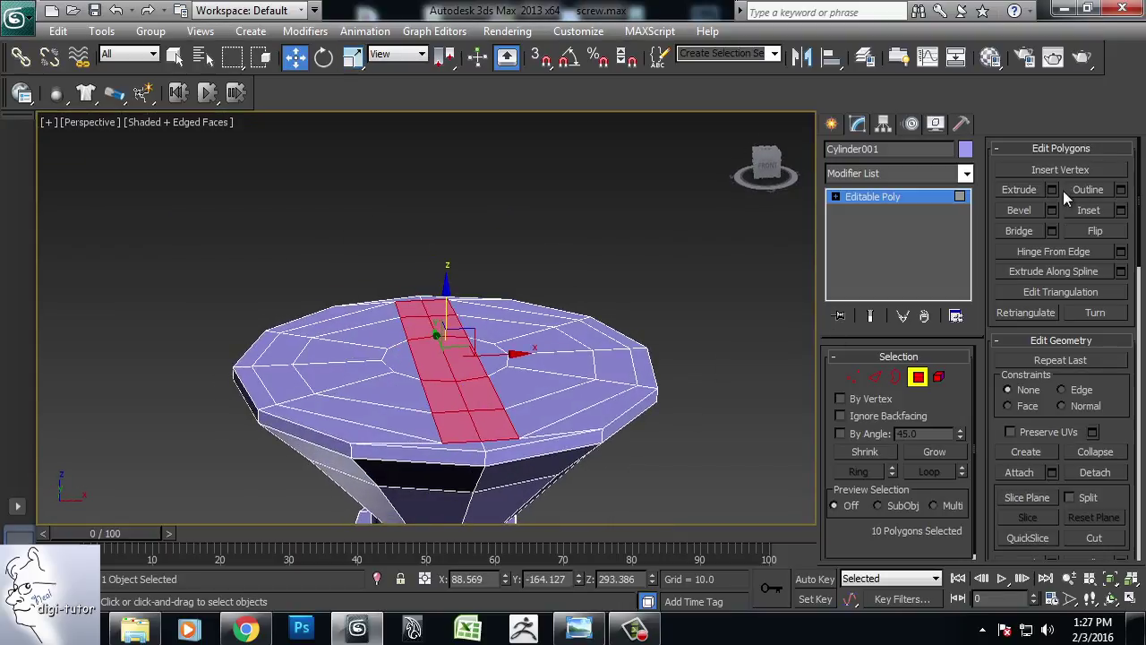
left_click(1053, 191)
left_click_drag(670, 327, 556, 361)
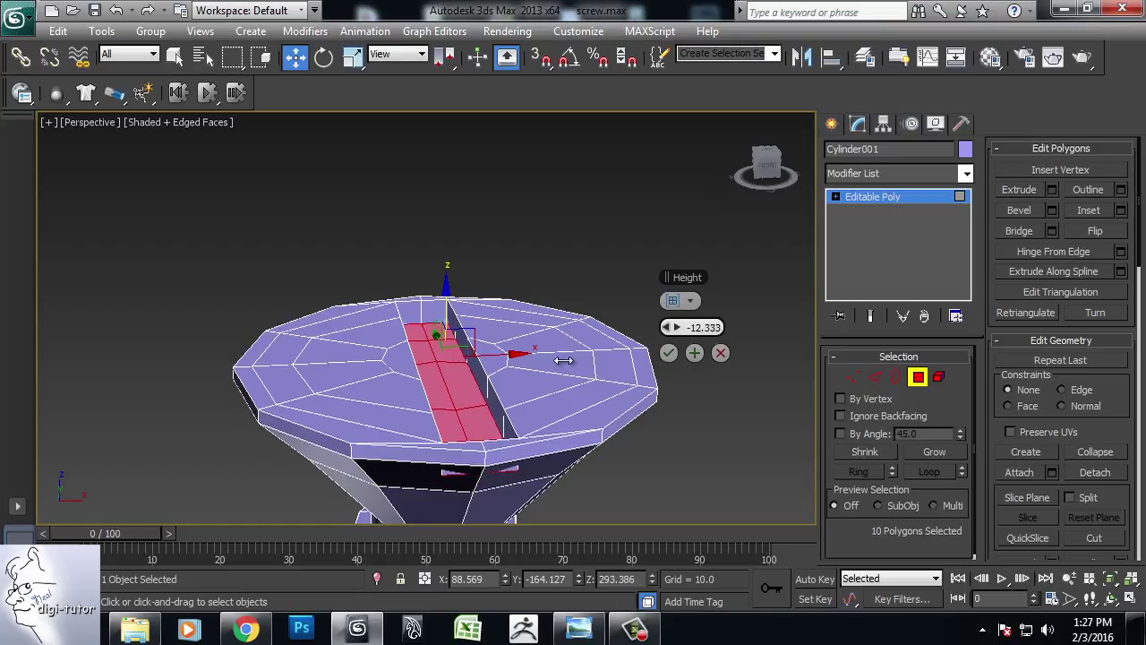
left_click(668, 352)
mouse_move(669, 352)
middle_mouse_down("alt")
mouse_move(499, 401)
mouse_move(492, 385)
mouse_move(466, 421)
middle_mouse_up("alt")
Step: Scale the sunken slot floor slightly narrower and inspect the groove
key("r")
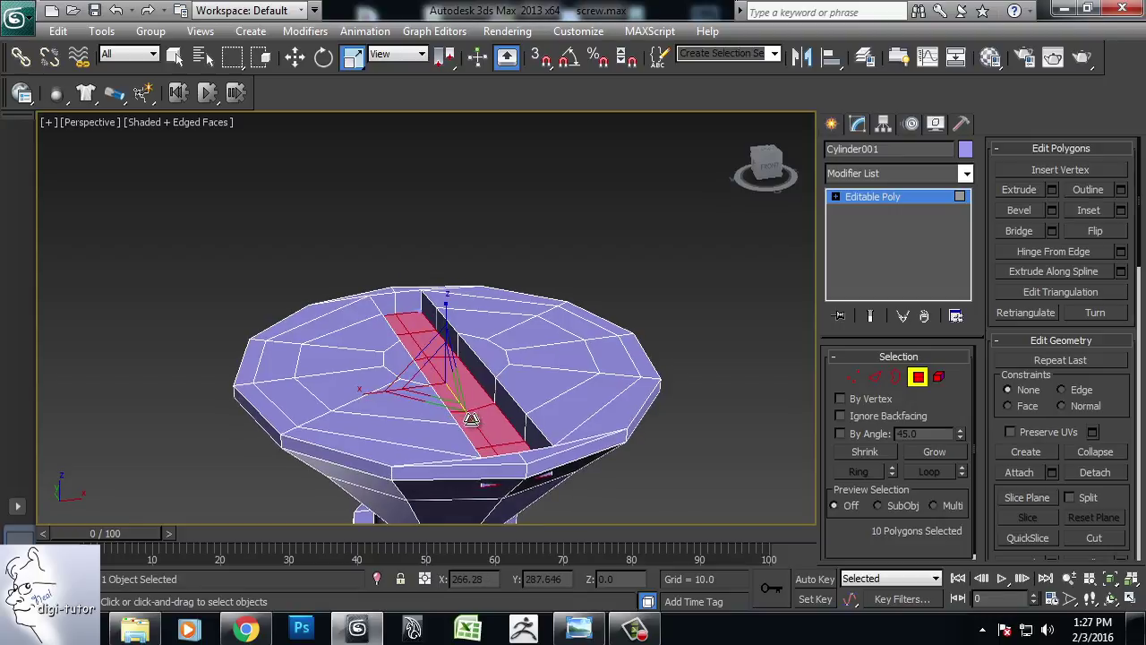
left_click_drag(471, 419, 467, 416)
middle_click_drag(466, 417, 460, 430, "alt")
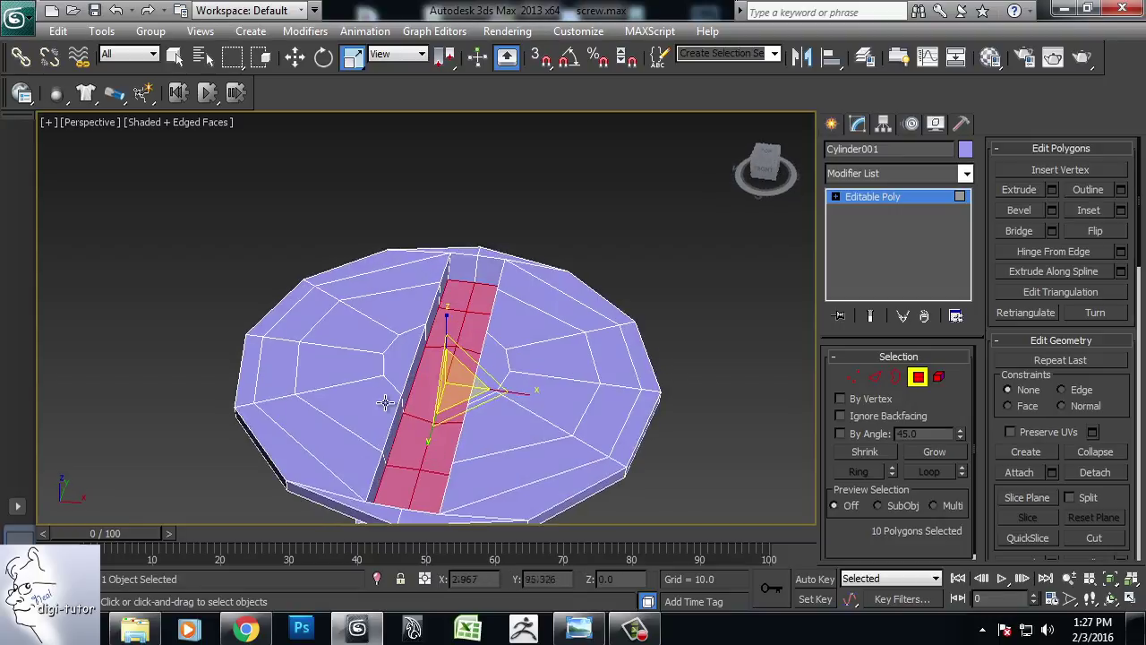
mouse_move(511, 391)
middle_mouse_down("alt")
mouse_move(586, 376)
mouse_move(537, 407)
middle_mouse_up("alt")
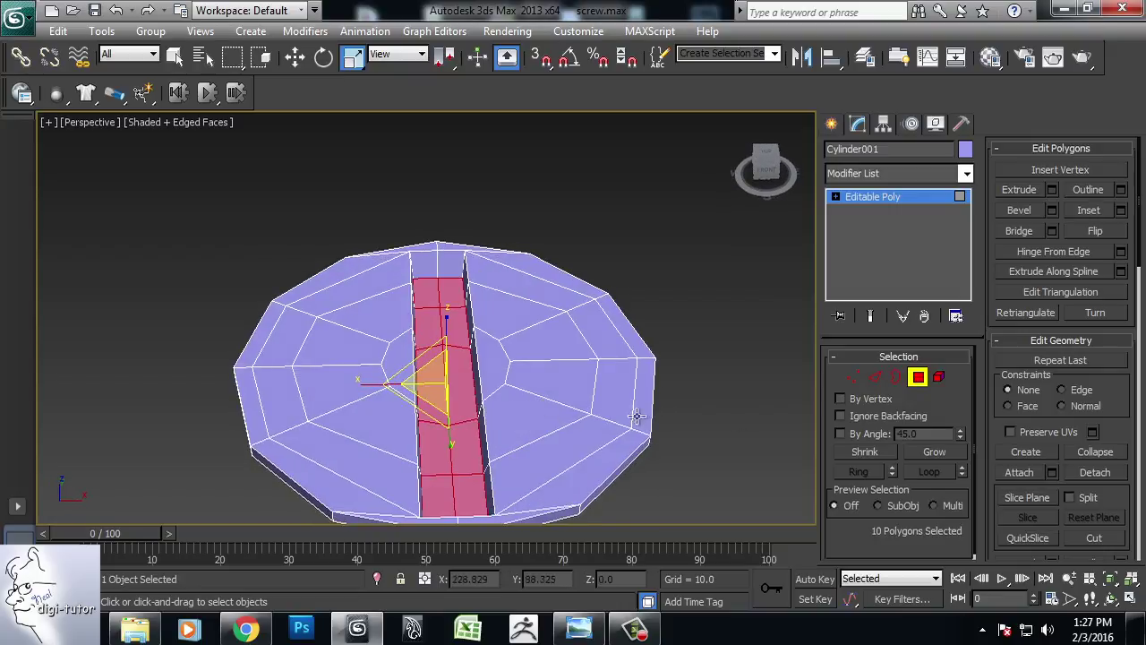
left_click(877, 377)
mouse_move(606, 435)
middle_mouse_down("alt")
mouse_move(492, 325)
mouse_move(516, 338)
mouse_move(351, 287)
middle_mouse_up("alt")
Step: Chamfer the slot's side edge loops and end edges at 1.0 with one segment
left_click(351, 287)
double_click(425, 245)
middle_click_drag(426, 283, 386, 291, "alt")
double_click(450, 269, "ctrl")
mouse_move(448, 263)
middle_mouse_down("alt")
mouse_move(511, 224)
mouse_move(499, 215)
middle_mouse_up("alt")
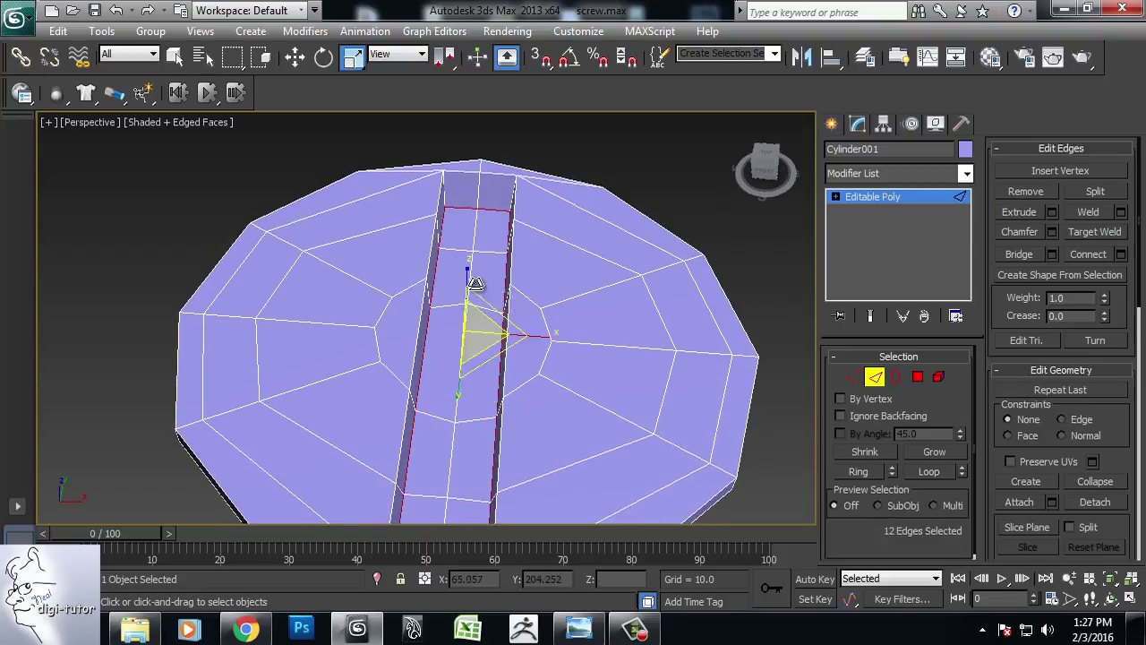
middle_click_drag(475, 284, 650, 317, "alt")
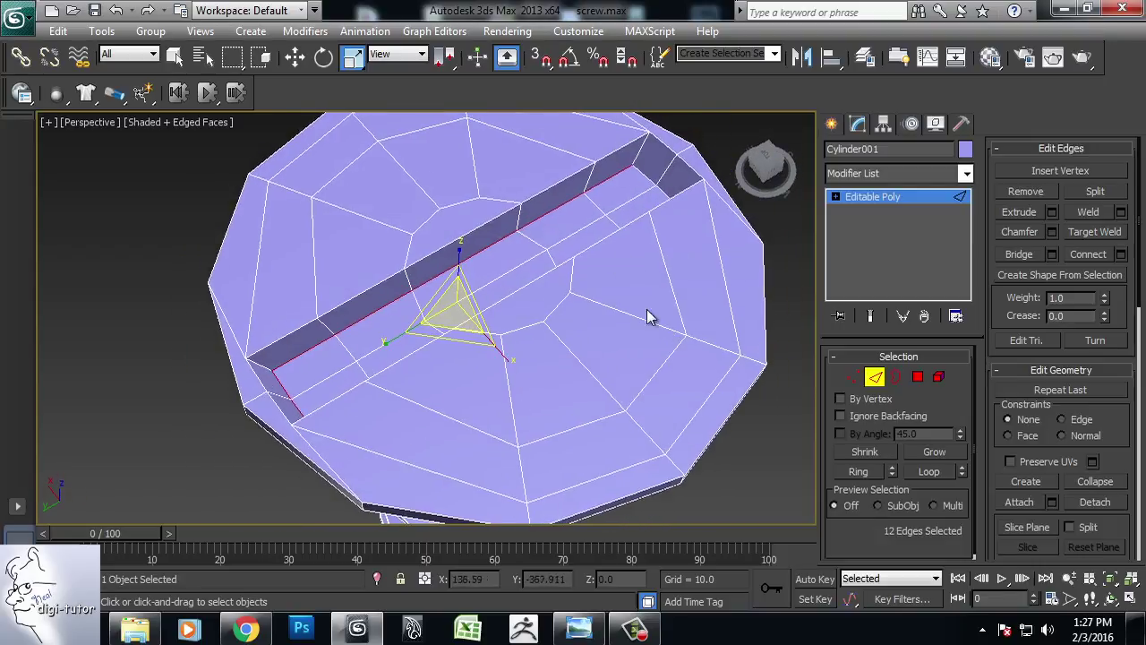
left_click(643, 175, "ctrl")
left_click(655, 185, "ctrl")
middle_click_drag(655, 186, 649, 305, "alt")
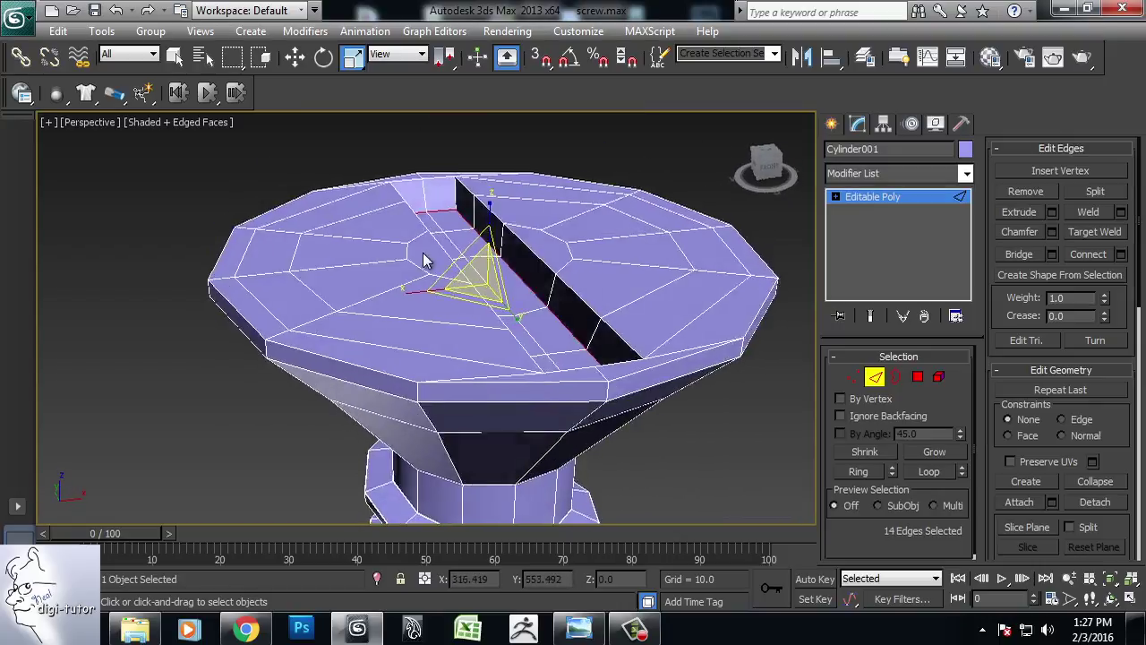
middle_click_drag(625, 248, 1096, 233, "alt")
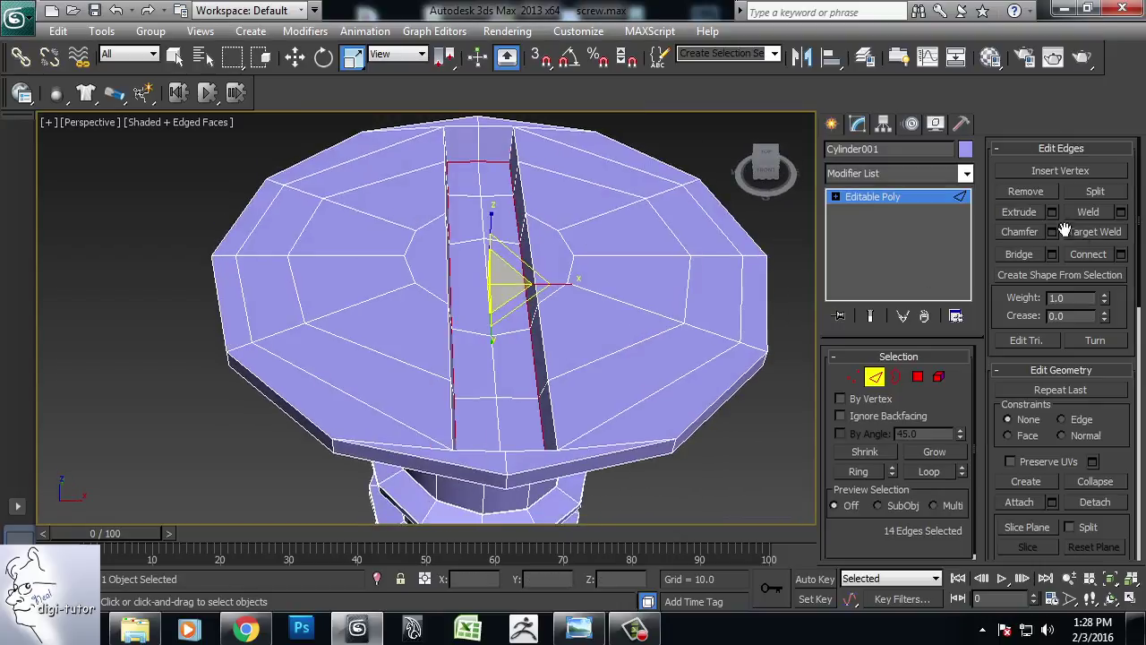
left_click(1053, 232)
middle_click_drag(626, 273, 631, 313, "alt")
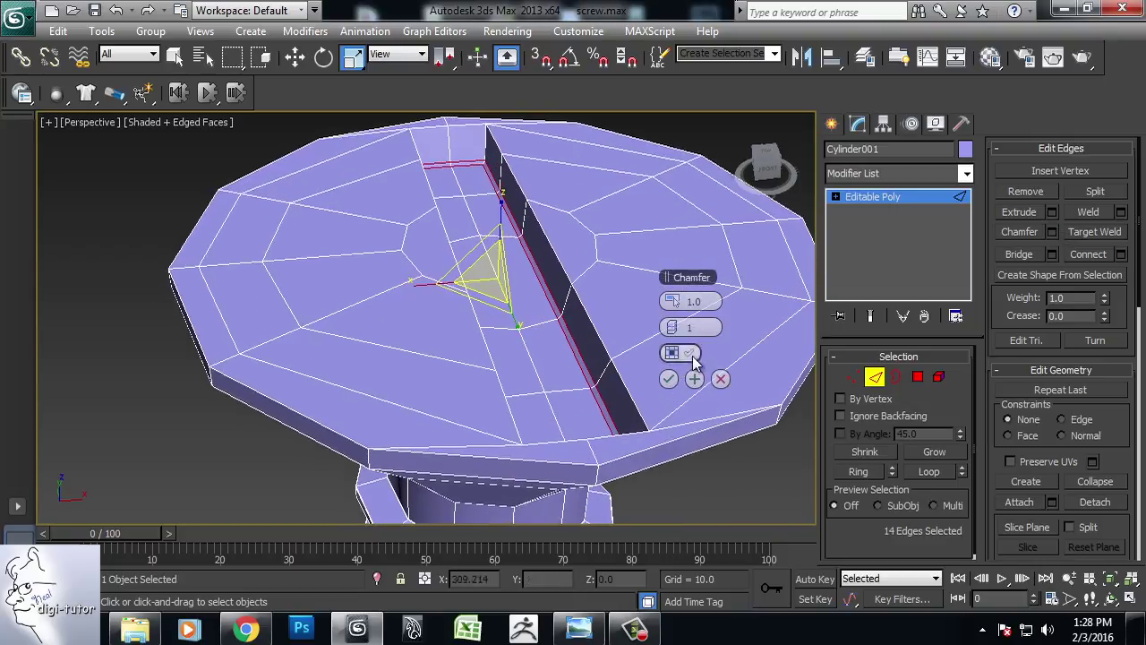
left_click(674, 380)
Step: Select the remaining slot rim loop and end edges and chamfer them too
left_click(554, 257)
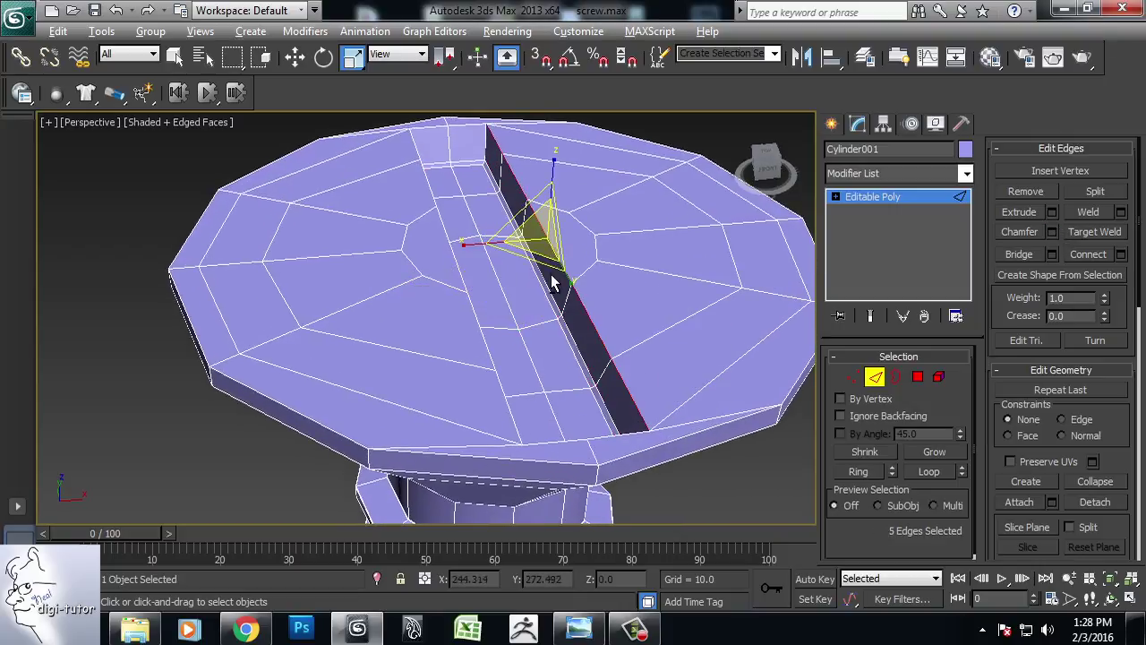
middle_click_drag(553, 283, 449, 228, "alt")
double_click(449, 227, "ctrl")
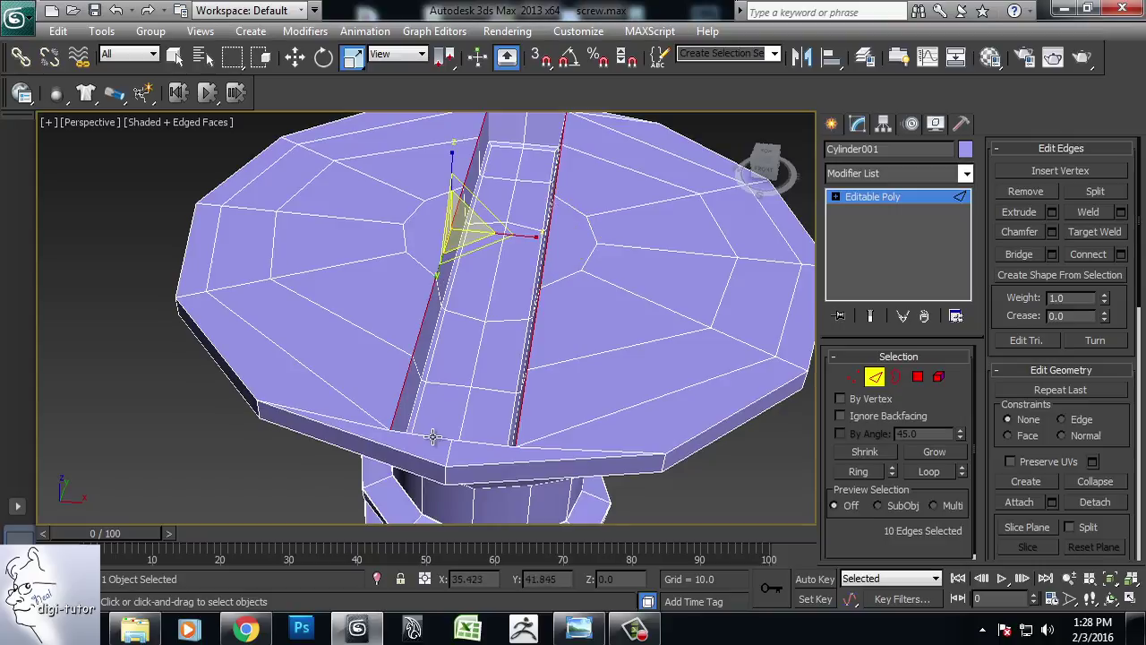
left_click(433, 437, "ctrl")
middle_click_drag(564, 143, 533, 139, "alt")
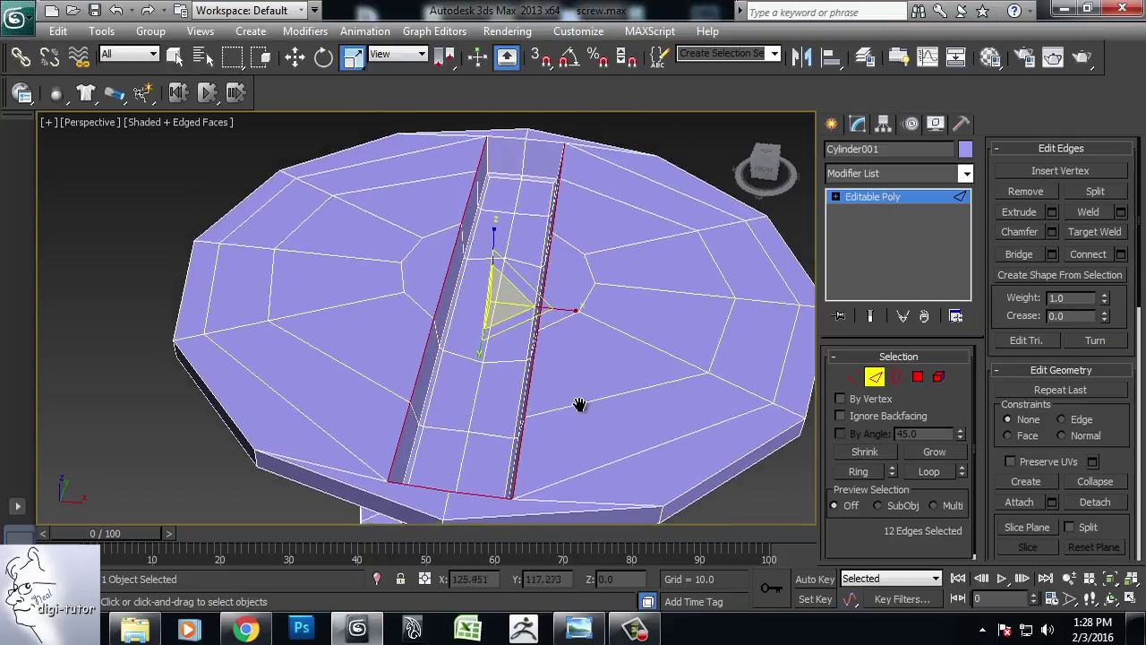
left_click(535, 140, "ctrl")
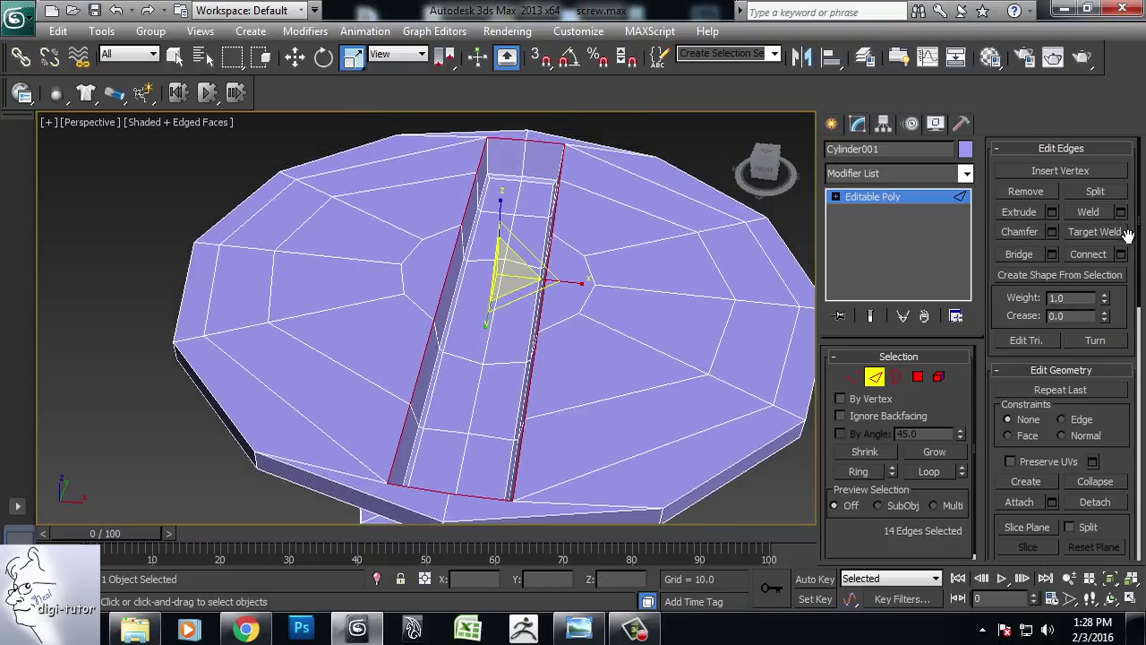
left_click(1057, 236)
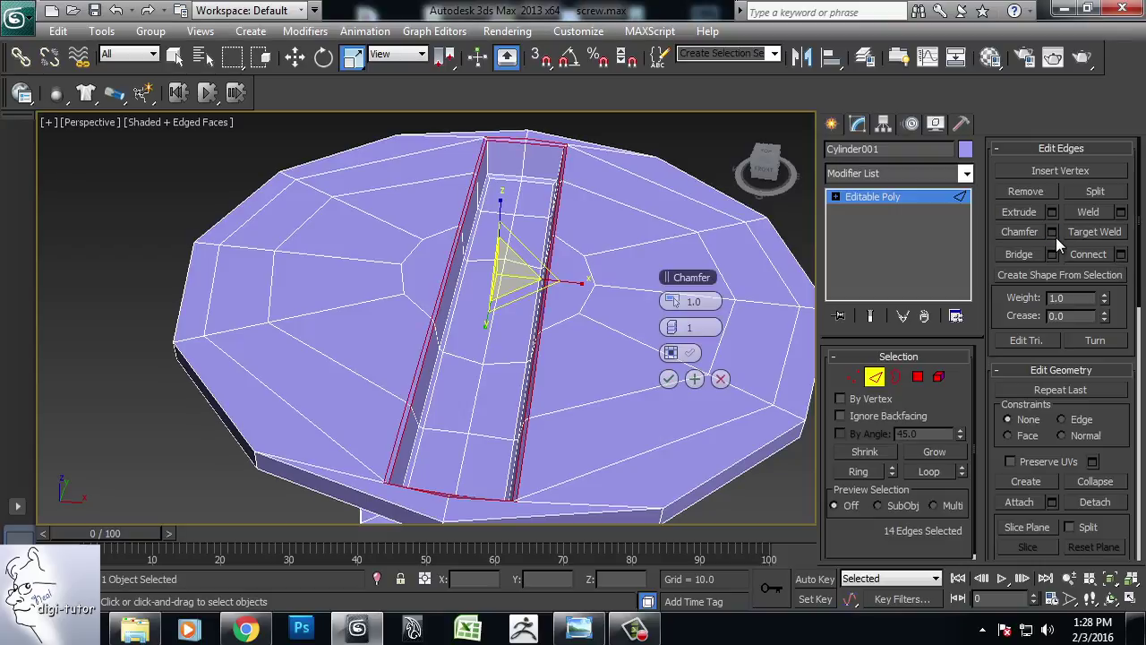
left_click(668, 378)
middle_click_drag(671, 439, 608, 369, "alt")
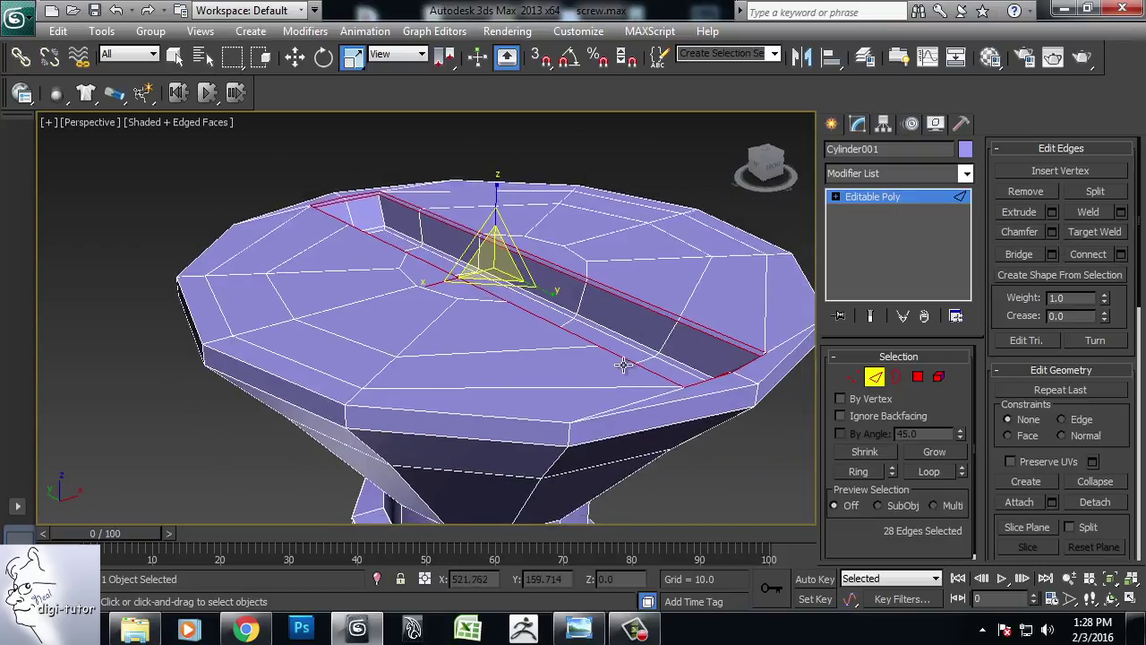
left_click(878, 378)
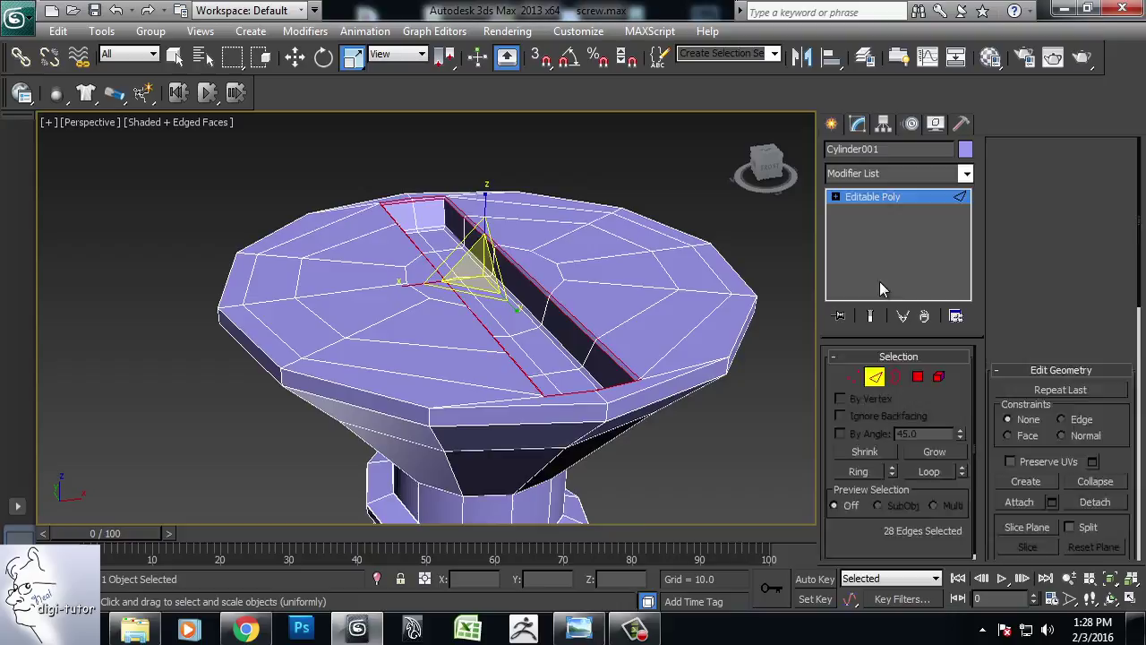
Step: Add a MeshSmooth modifier (NURMS, 1 iteration) to the screw
left_click(884, 172)
key("m")
key("m")
key("m")
key("m")
left_click(873, 234)
scroll(573, 404, "down", 3)
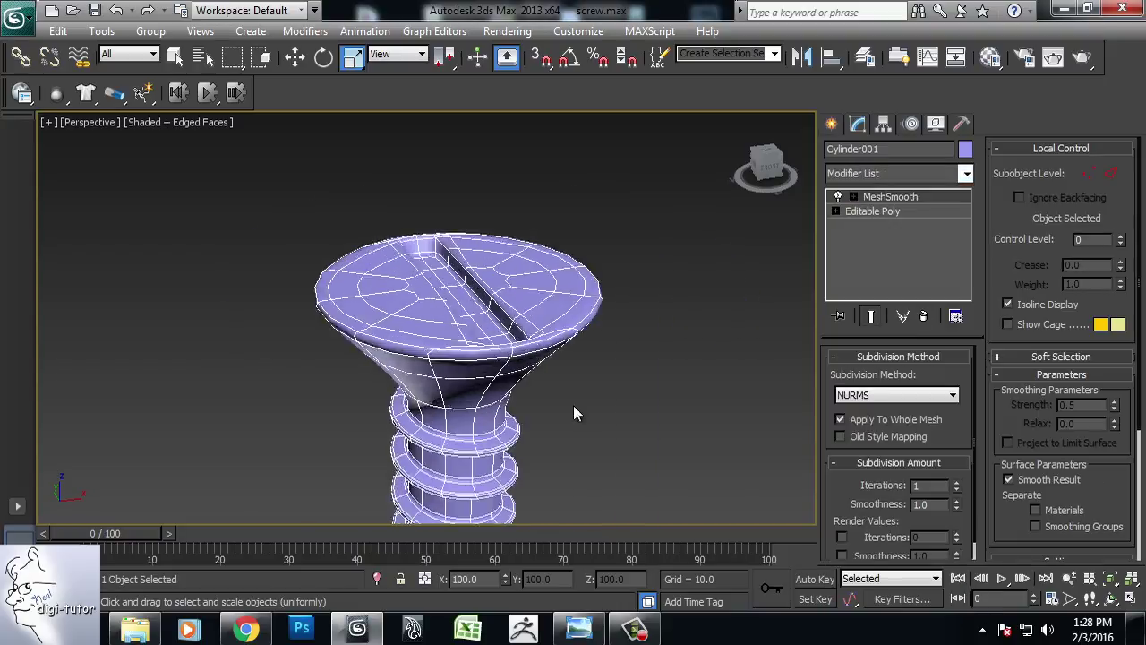
scroll(626, 385, "down", 2)
mouse_move(660, 376)
middle_mouse_down("alt")
mouse_move(644, 366)
mouse_move(653, 321)
mouse_move(573, 400)
mouse_move(586, 420)
mouse_move(509, 439)
mouse_move(619, 398)
mouse_move(598, 350)
middle_mouse_up("alt")
Step: Turn off edged faces with F4 to show the smooth shaded screw
key("F4")
middle_click_drag(562, 383, 625, 296, "alt")
key("w")
mouse_move(617, 370)
middle_mouse_down("alt")
mouse_move(406, 413)
mouse_move(518, 474)
mouse_move(667, 409)
mouse_move(612, 415)
mouse_move(686, 375)
mouse_move(616, 384)
mouse_move(614, 364)
middle_mouse_up("alt")
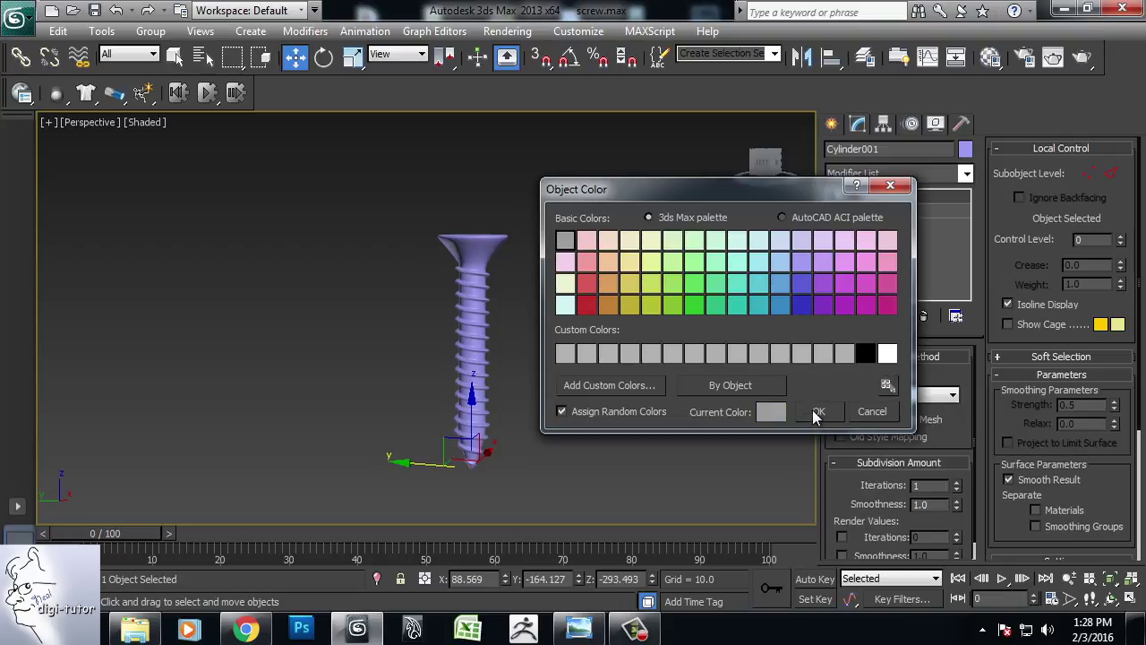
Step: Apply the grey swatch as the screw's object colour
left_click(817, 412)
mouse_move(634, 398)
middle_mouse_down("alt")
mouse_move(738, 385)
mouse_move(685, 368)
mouse_move(628, 403)
mouse_move(608, 468)
mouse_move(588, 460)
mouse_move(591, 403)
mouse_move(640, 419)
mouse_move(511, 358)
mouse_move(555, 377)
mouse_move(580, 413)
mouse_move(591, 397)
mouse_move(570, 376)
middle_mouse_up("alt")
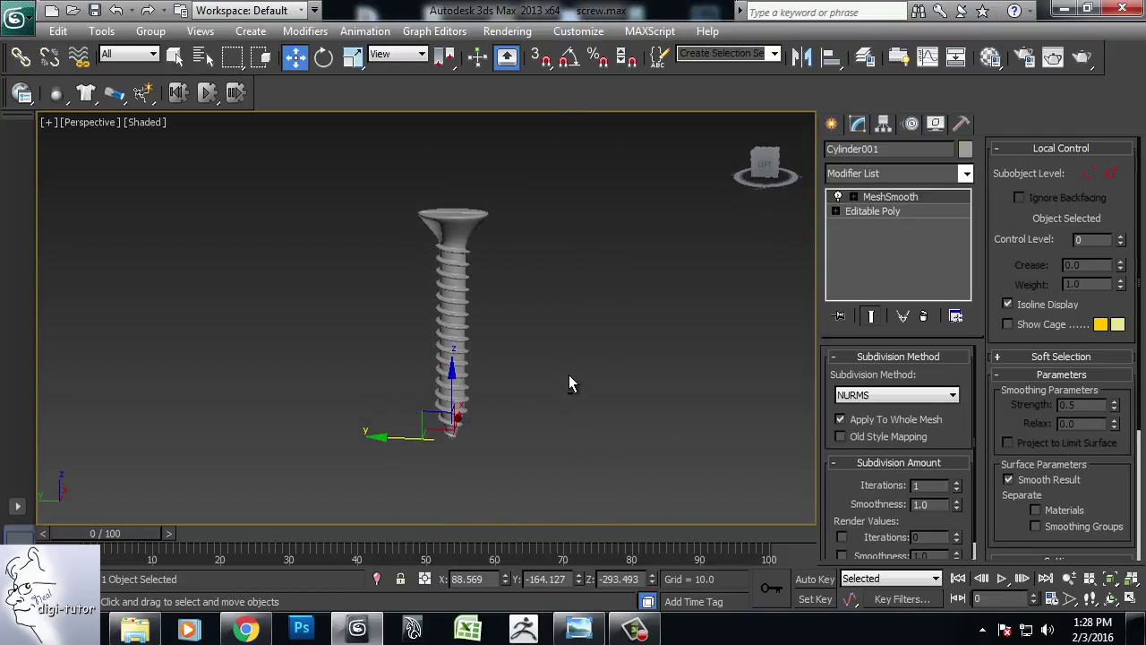